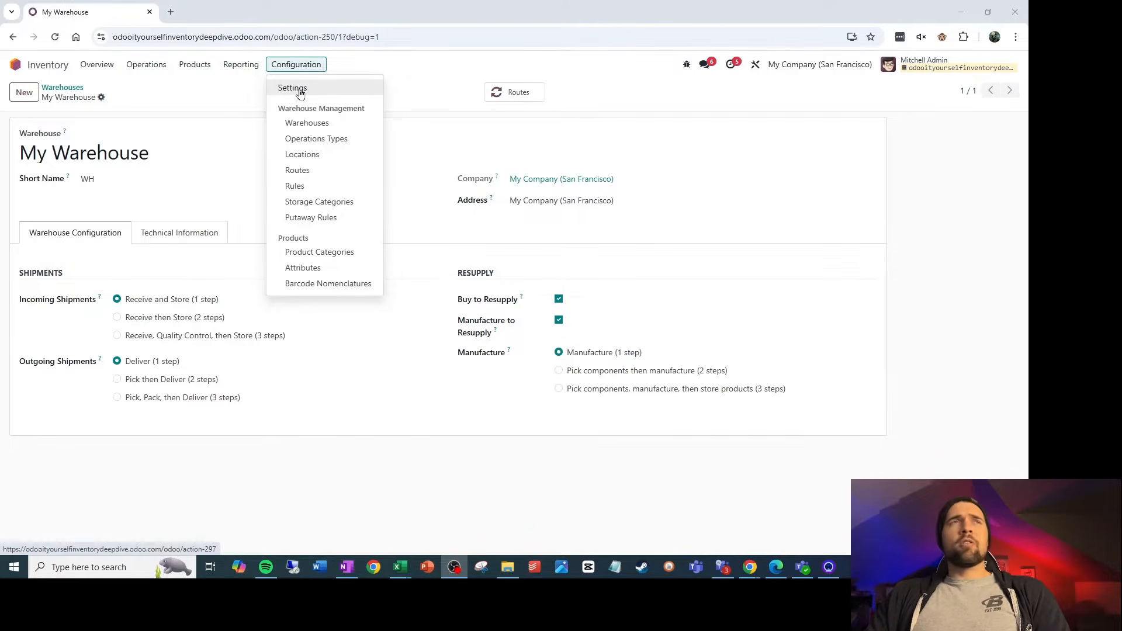
- Search the settings for "multi" and check the Multi-Step Routes option in the Warehouse section
{"action": "left_click", "coordinate": [298, 88]}
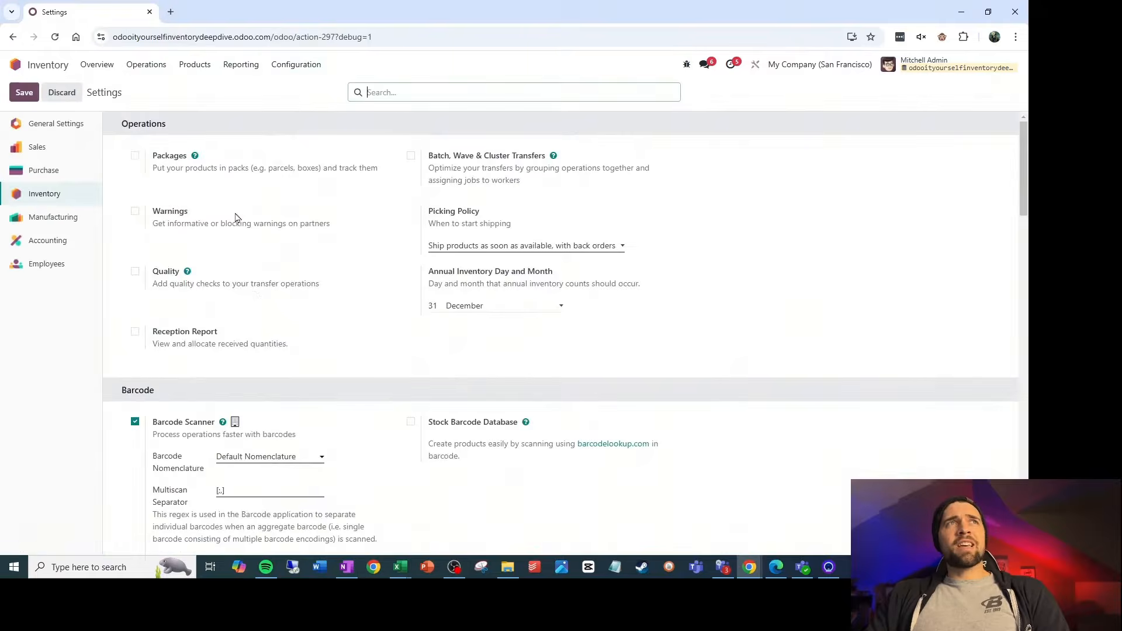
{"action": "type", "text": "multi"}
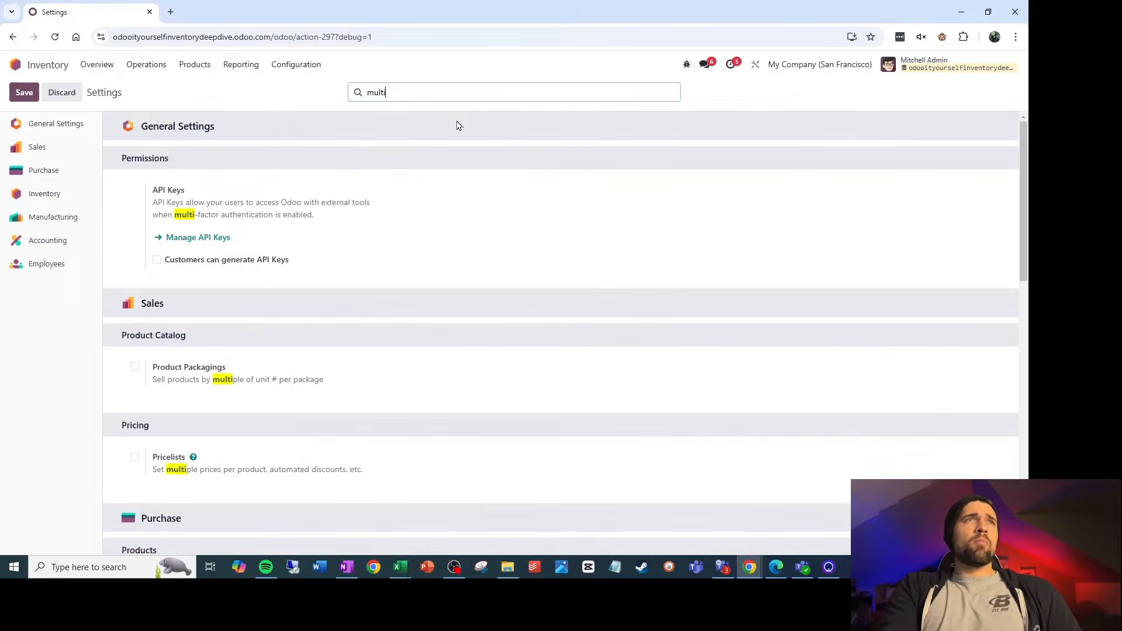
{"action": "scroll", "coordinate": [459, 128], "scroll_direction": "down", "scroll_amount": 8}
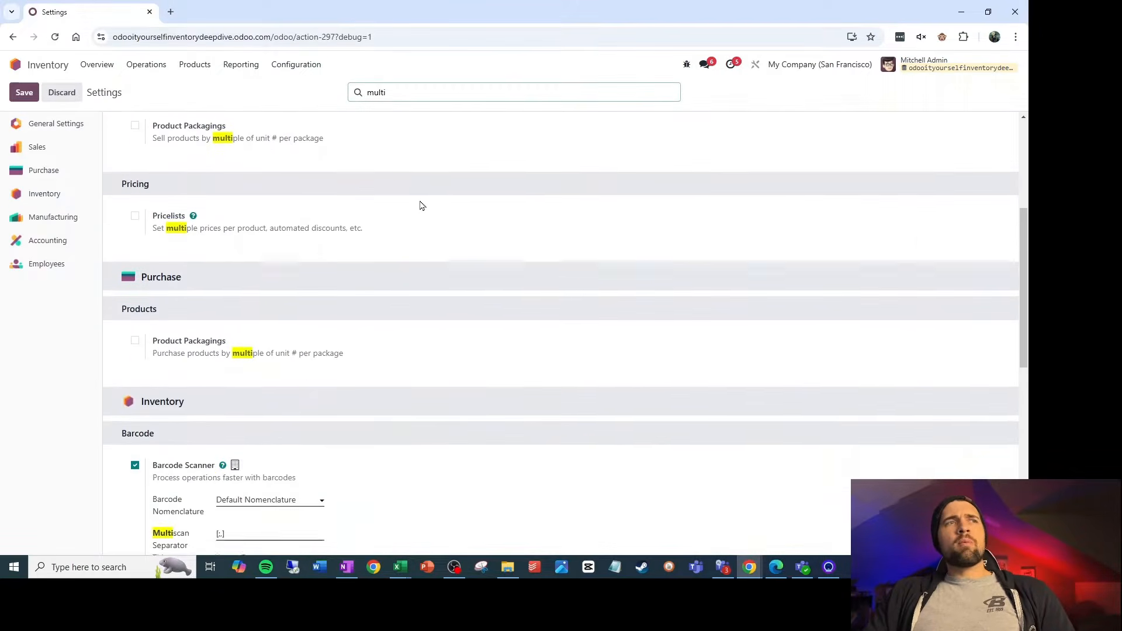
{"action": "scroll", "coordinate": [423, 205], "scroll_direction": "down", "scroll_amount": 4}
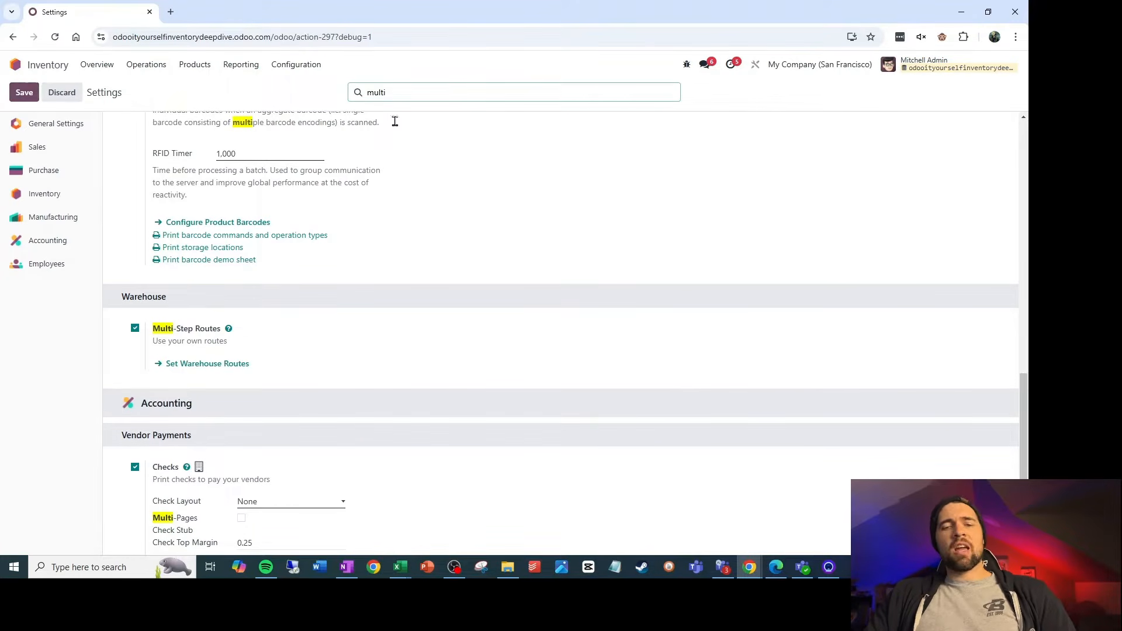
- Open the My Warehouse record from the list of configured warehouses
{"action": "left_click", "coordinate": [295, 64]}
{"action": "left_click", "coordinate": [316, 126]}
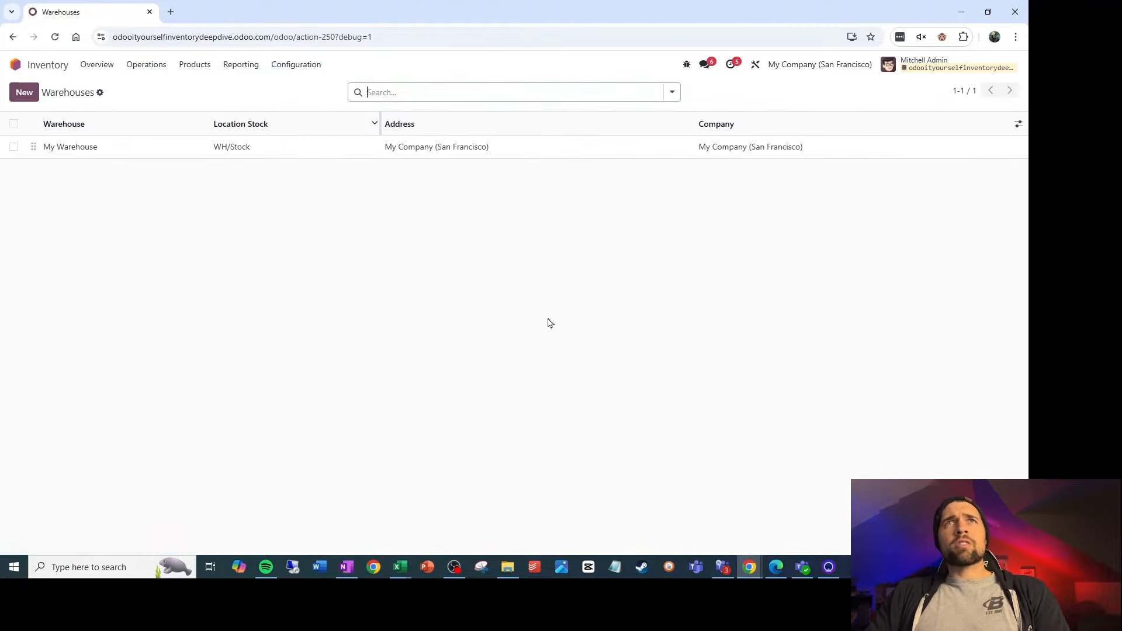
{"action": "left_click", "coordinate": [541, 148]}
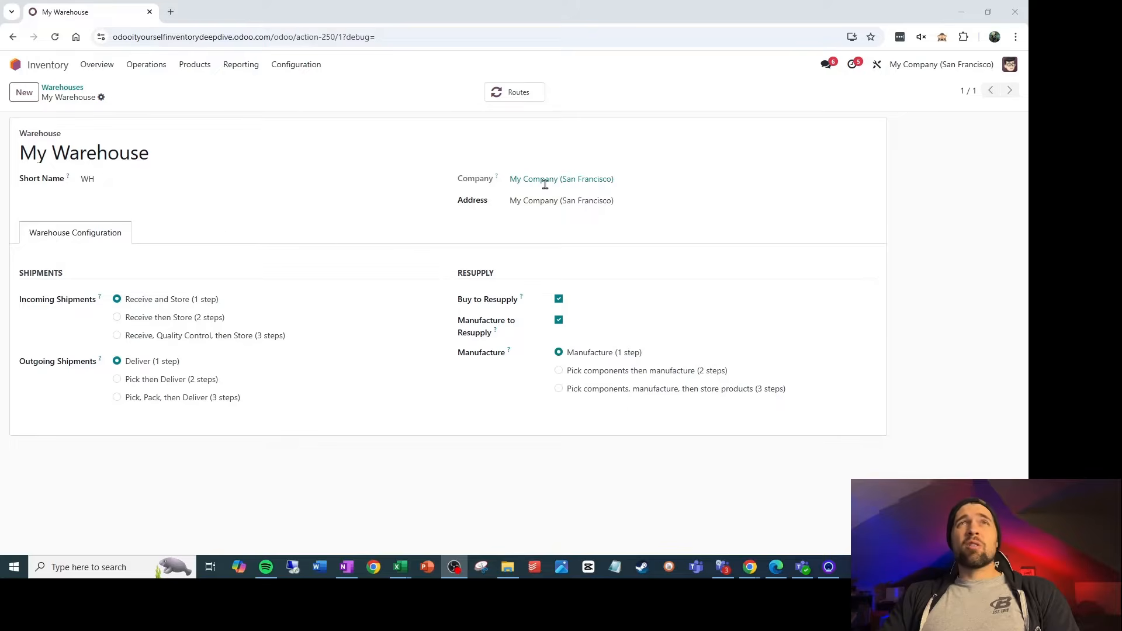
- Turn on developer mode and examine My Warehouse's technical information on locations and operation types
{"action": "left_click", "coordinate": [941, 36]}
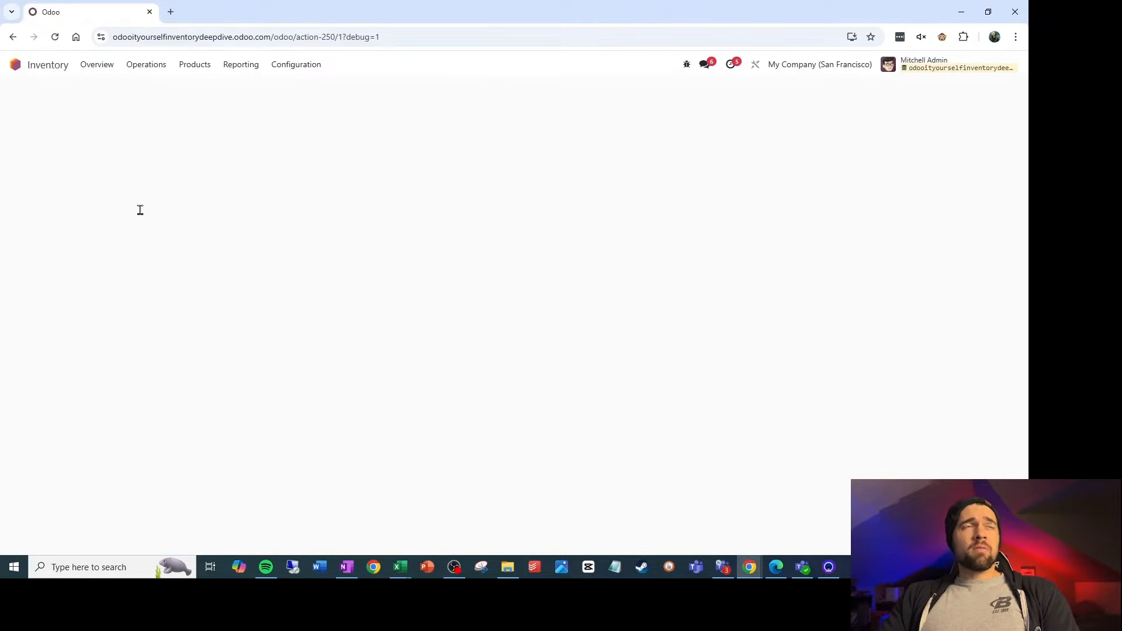
{"action": "left_click", "coordinate": [180, 233]}
{"action": "scroll", "coordinate": [234, 263], "scroll_direction": "down", "scroll_amount": 1}
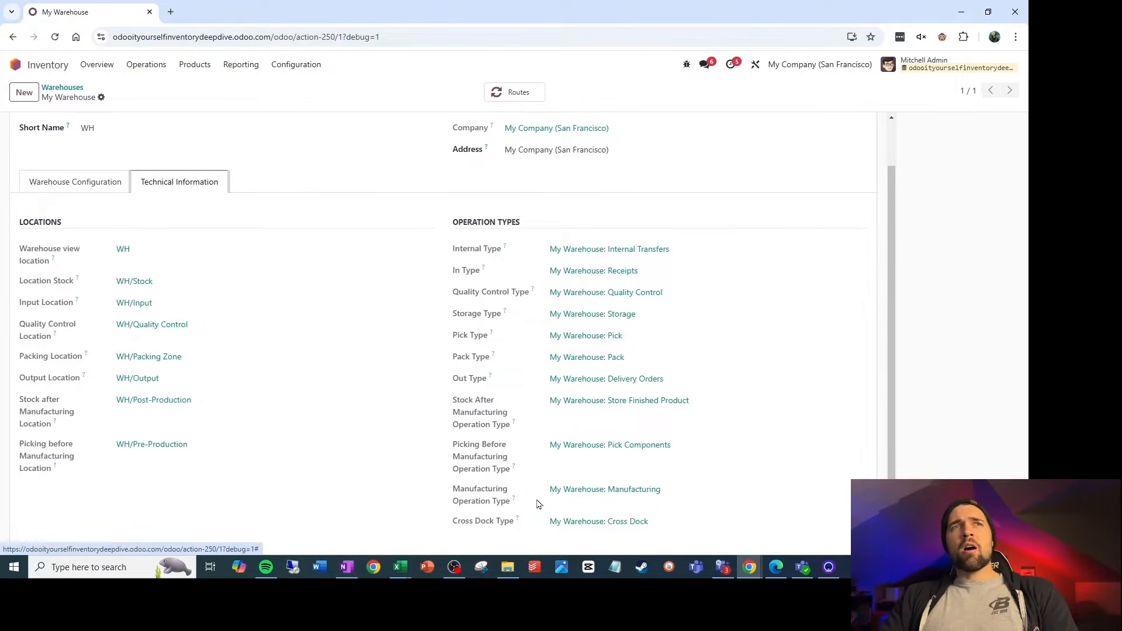
{"action": "scroll", "coordinate": [394, 252], "scroll_direction": "up", "scroll_amount": 1}
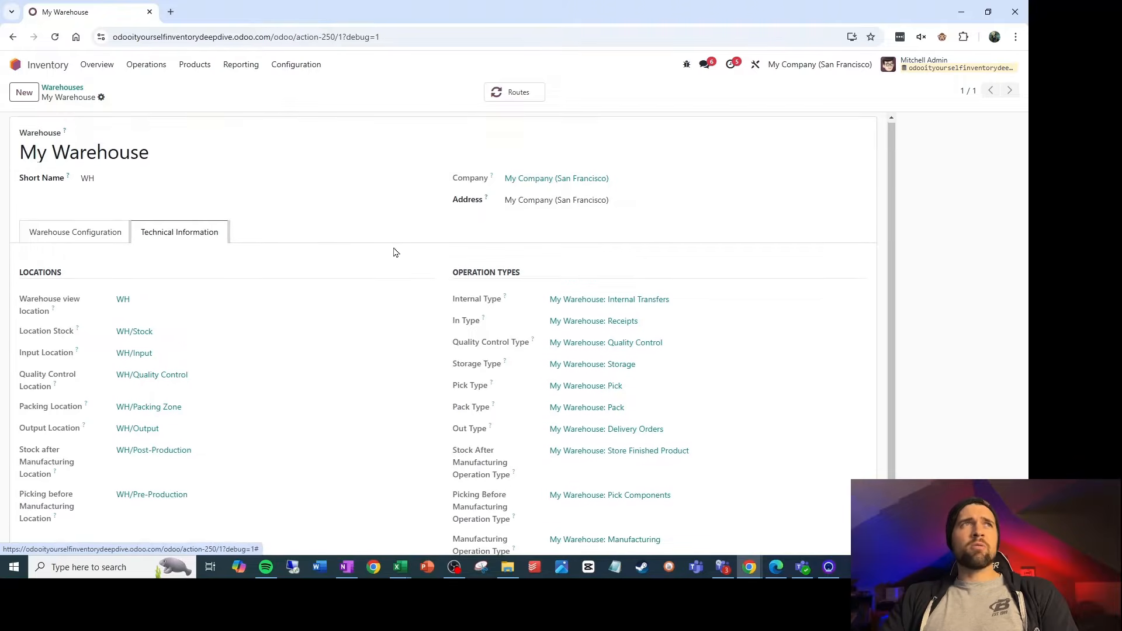
{"action": "scroll", "coordinate": [359, 298], "scroll_direction": "down", "scroll_amount": 1}
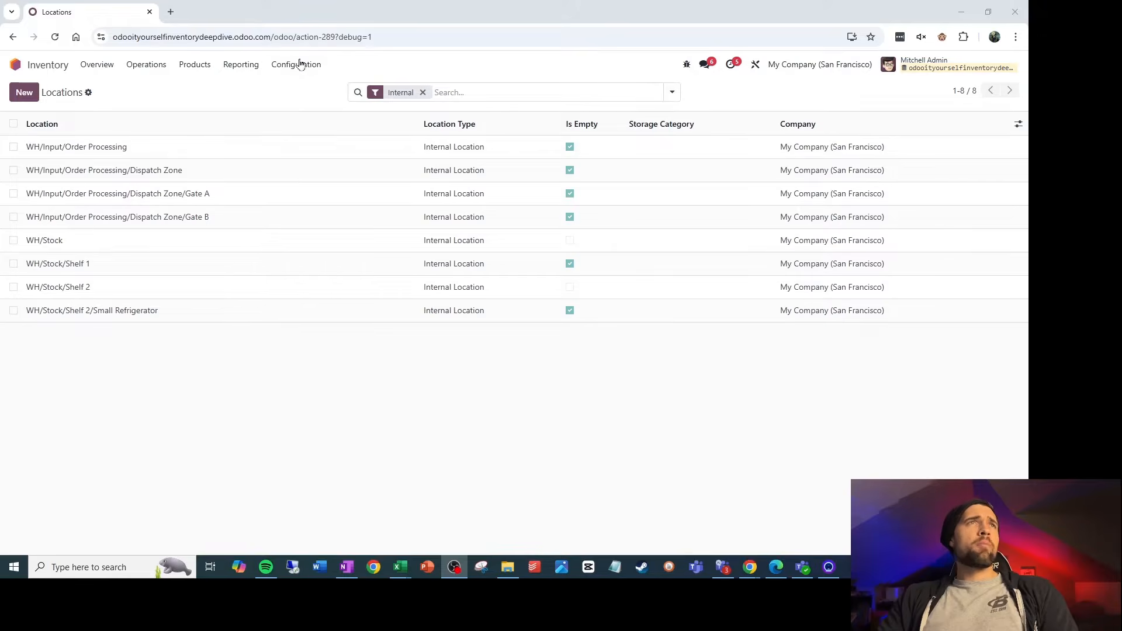
- Search the settings for "locations" and check the Storage Locations option in the Warehouse section
{"action": "left_click", "coordinate": [298, 64]}
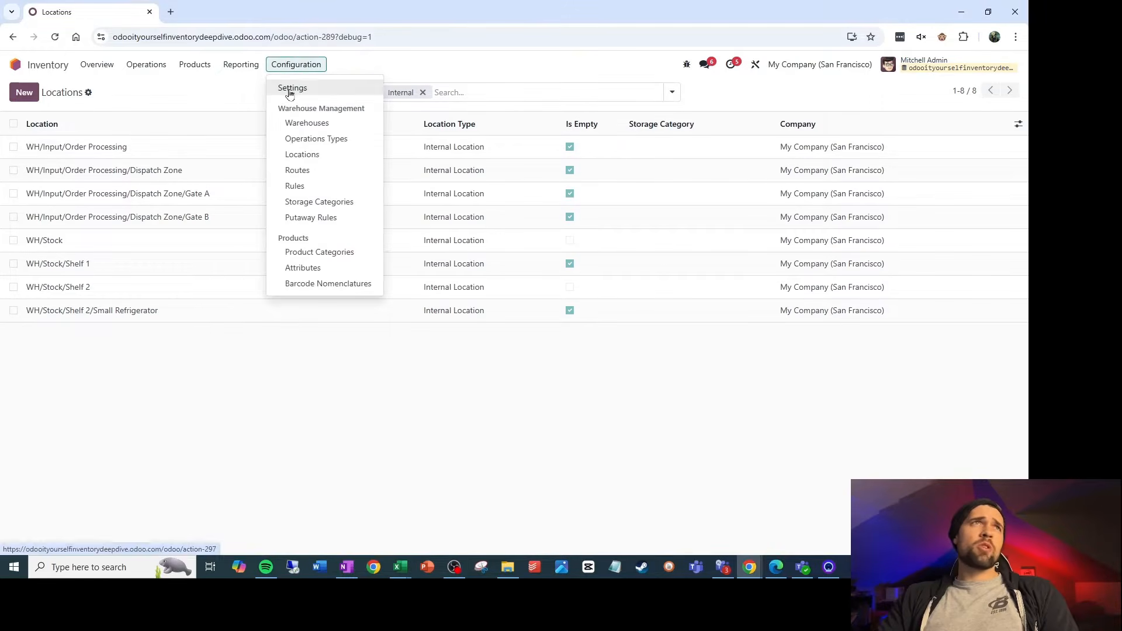
{"action": "left_click", "coordinate": [292, 87]}
{"action": "type", "text": "location"}
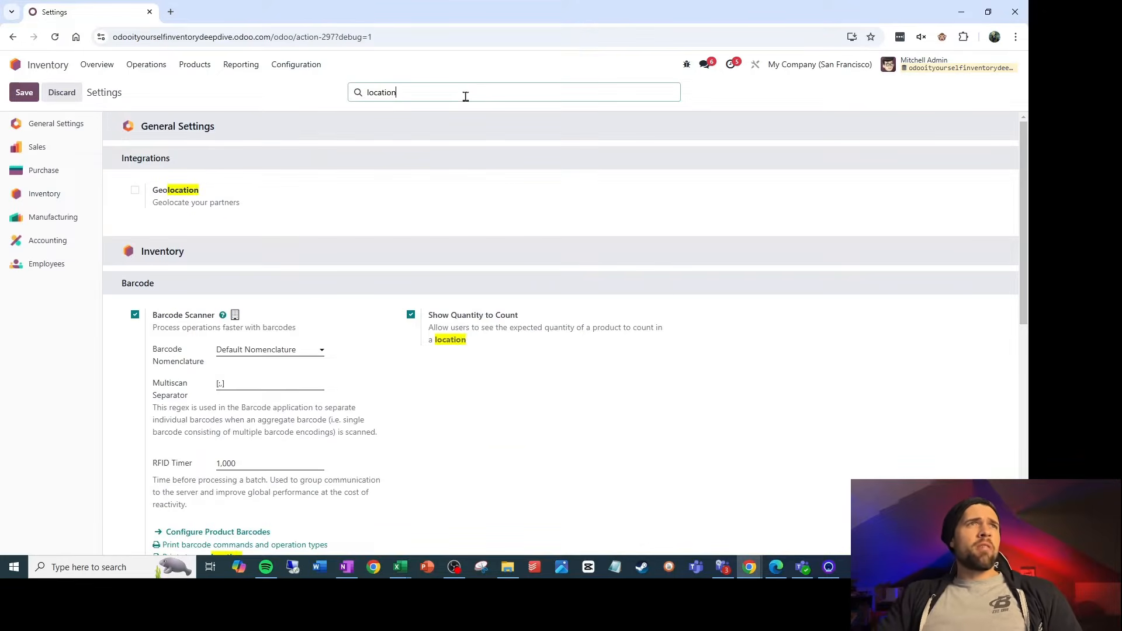
{"action": "type", "text": "s"}
{"action": "scroll", "coordinate": [350, 281], "scroll_direction": "down", "scroll_amount": 1}
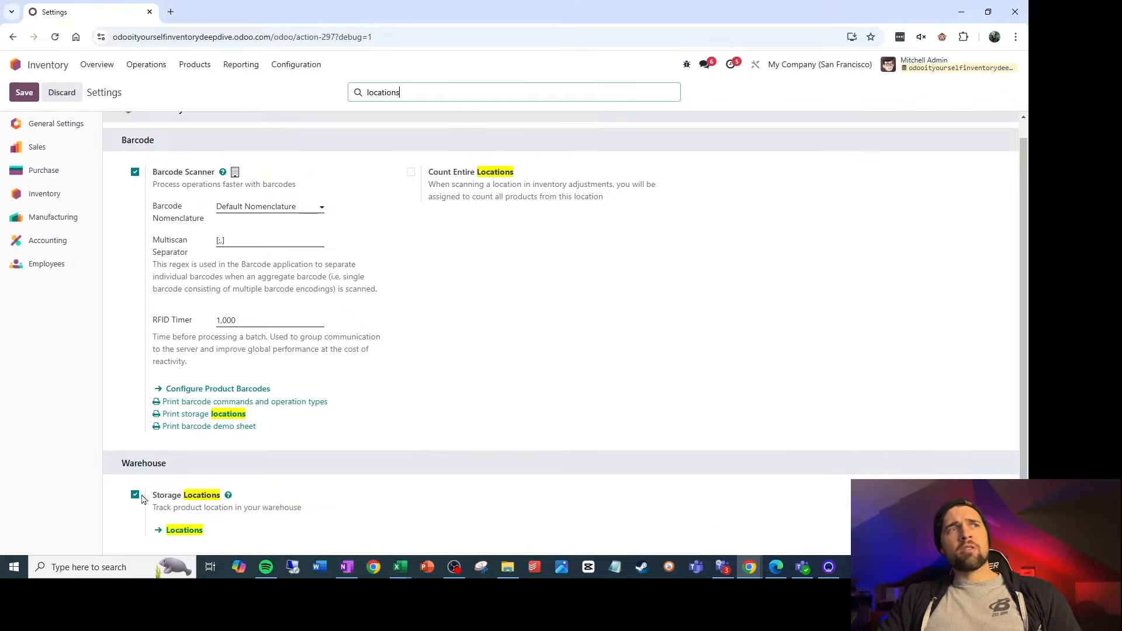
- Open the WH/Input/Order Processing location from the locations list and show its location type choices
{"action": "left_click", "coordinate": [298, 70]}
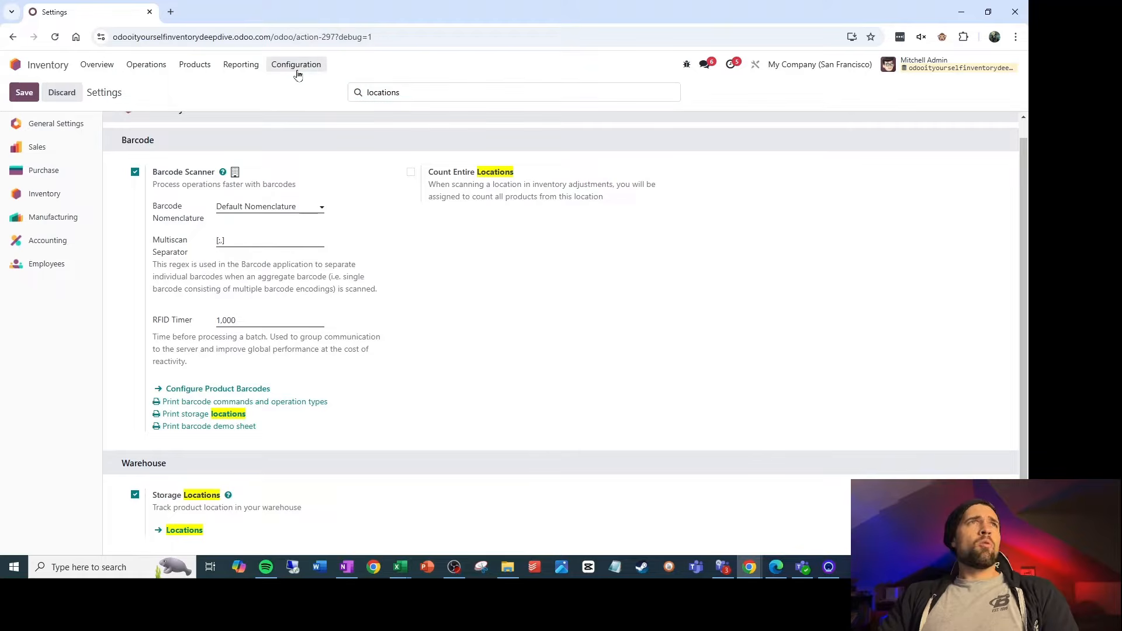
{"action": "left_click", "coordinate": [299, 69]}
{"action": "left_click", "coordinate": [299, 155]}
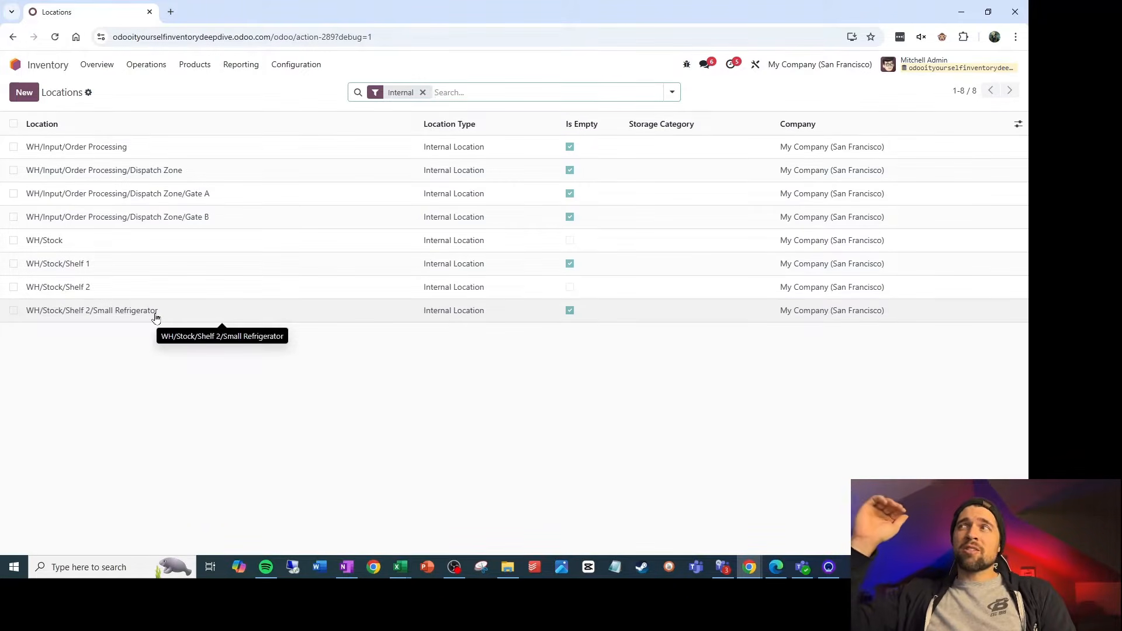
{"action": "left_click", "coordinate": [140, 147]}
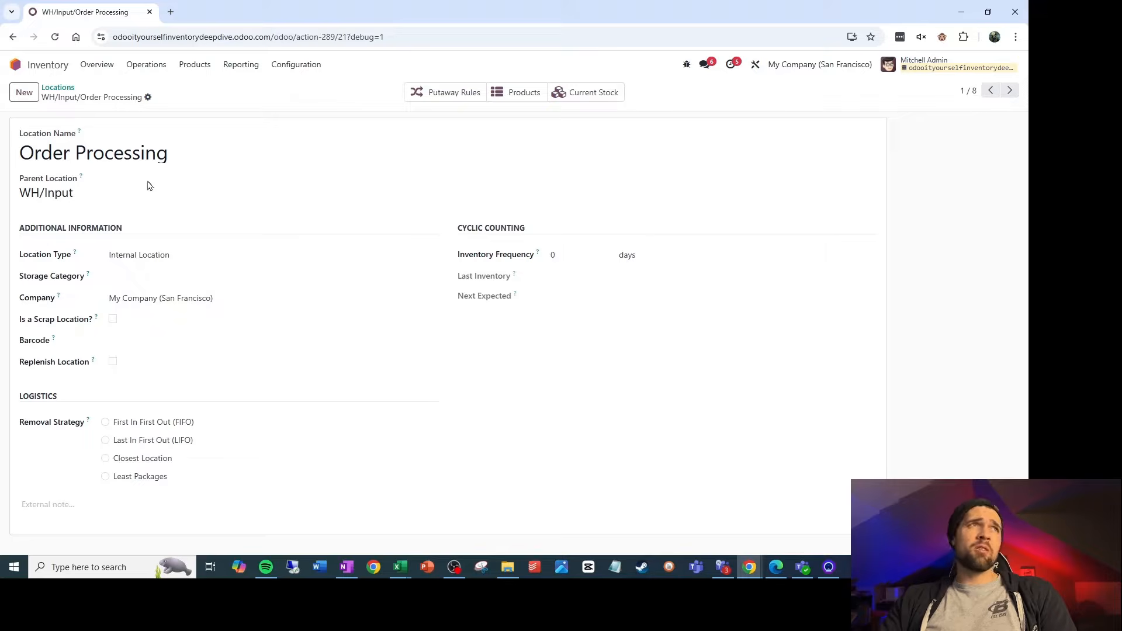
{"action": "left_click", "coordinate": [206, 255]}
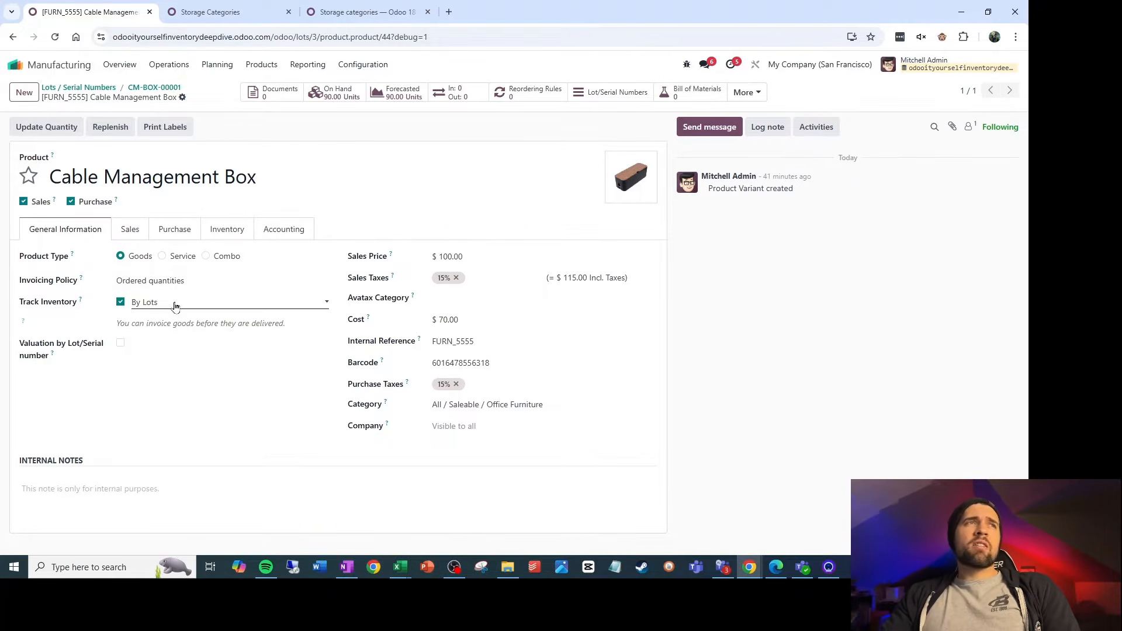
- View the on-hand stock of the Cable Management Box by location and lot
{"action": "left_click", "coordinate": [342, 92]}
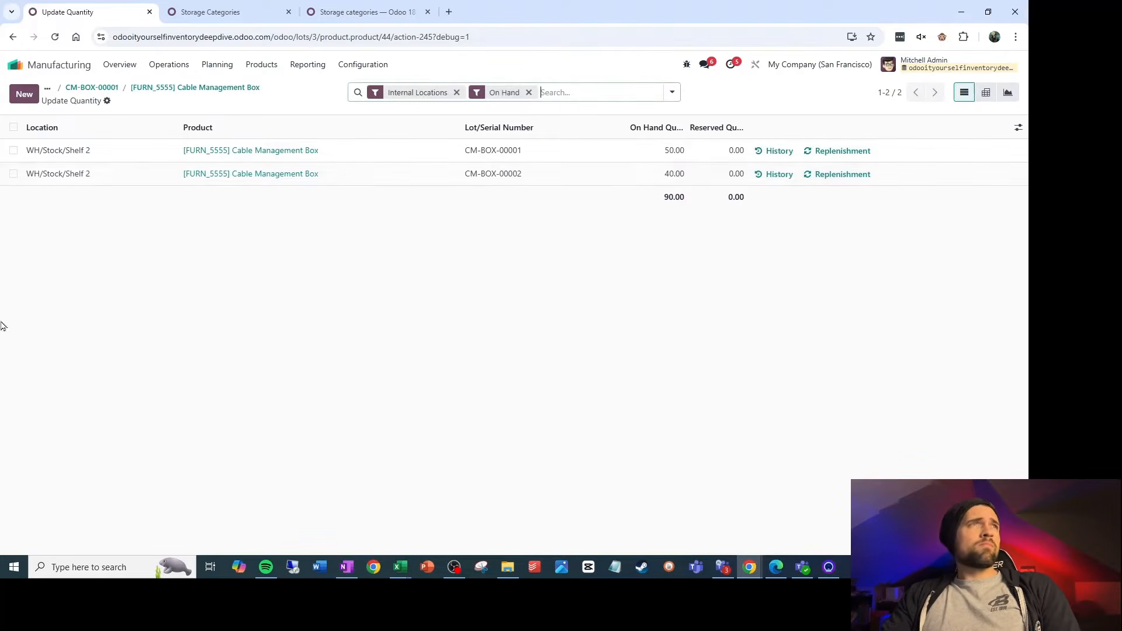
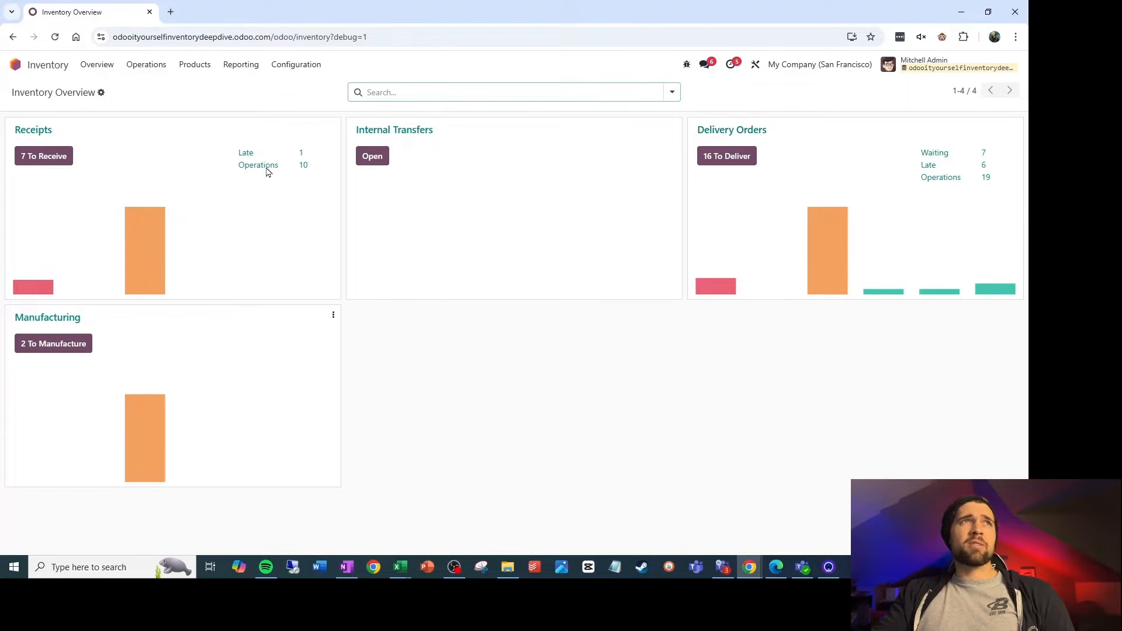
- Open the Receipts operation type from the warehouse management configuration to review its settings
{"action": "left_click", "coordinate": [300, 69]}
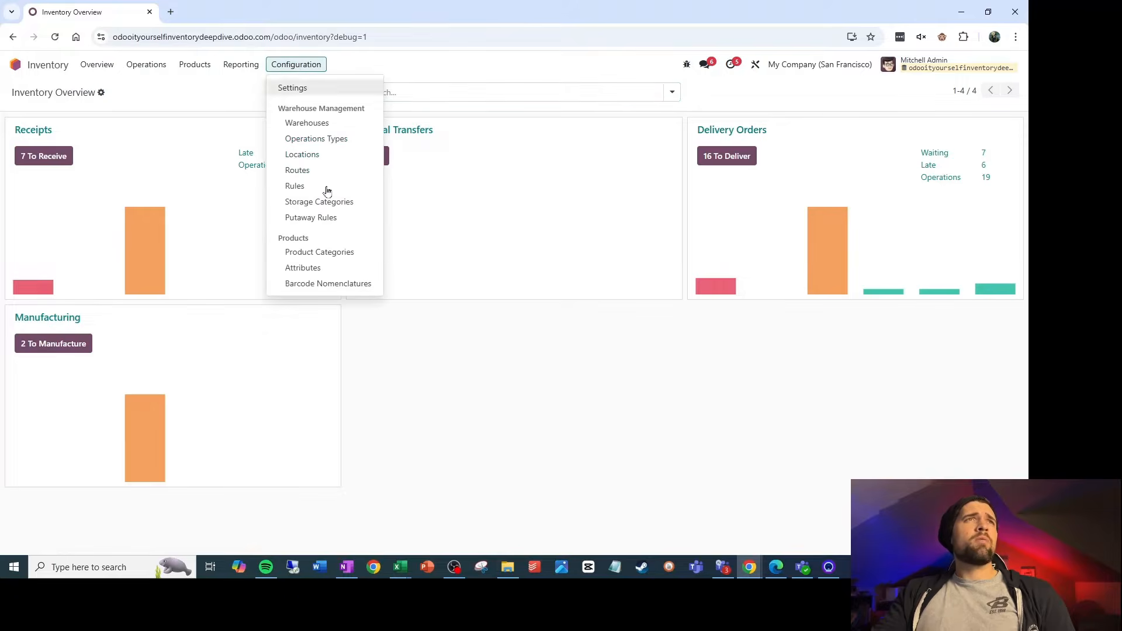
{"action": "left_click", "coordinate": [334, 141]}
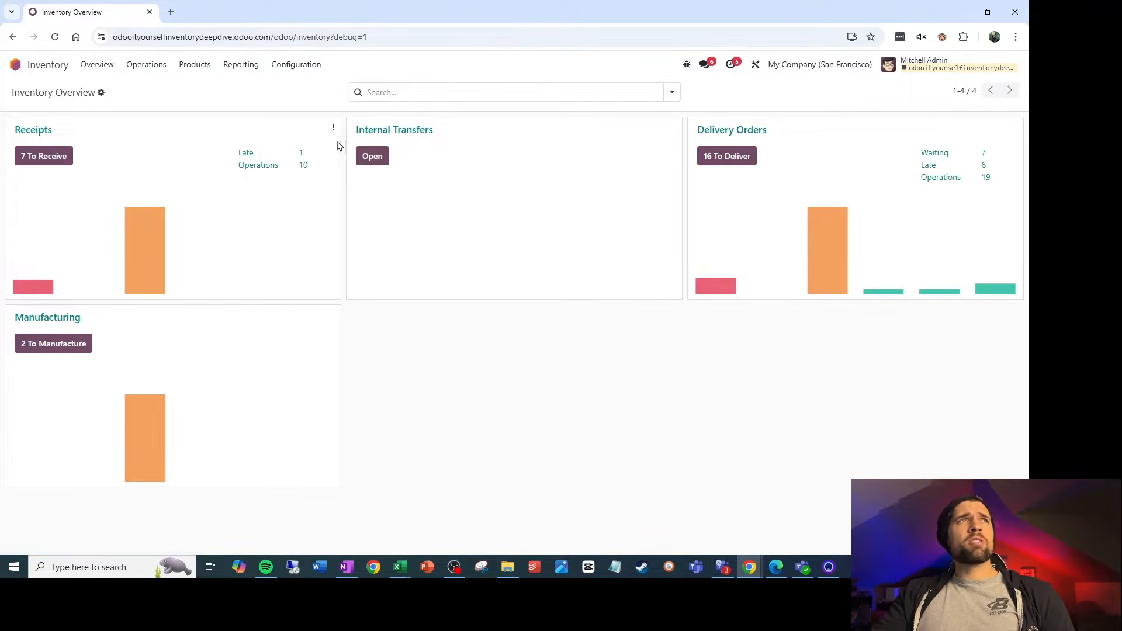
{"action": "left_click", "coordinate": [108, 153]}
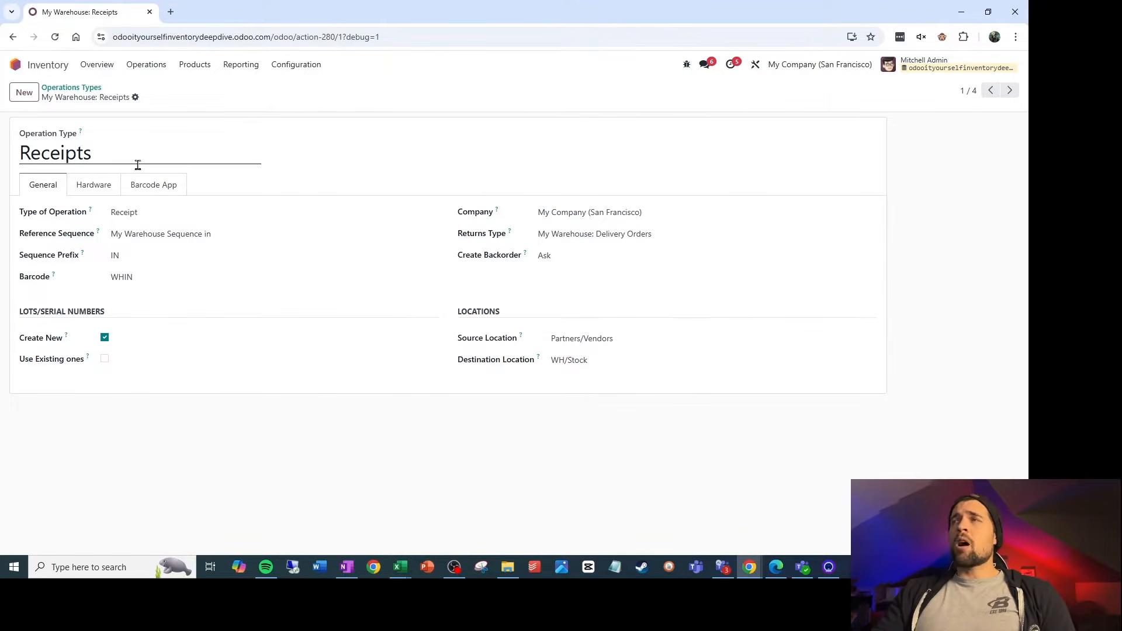
- Return to the inventory overview and open the first Wood Corner receipt in the list of receipts to receive
{"action": "left_click", "coordinate": [105, 69]}
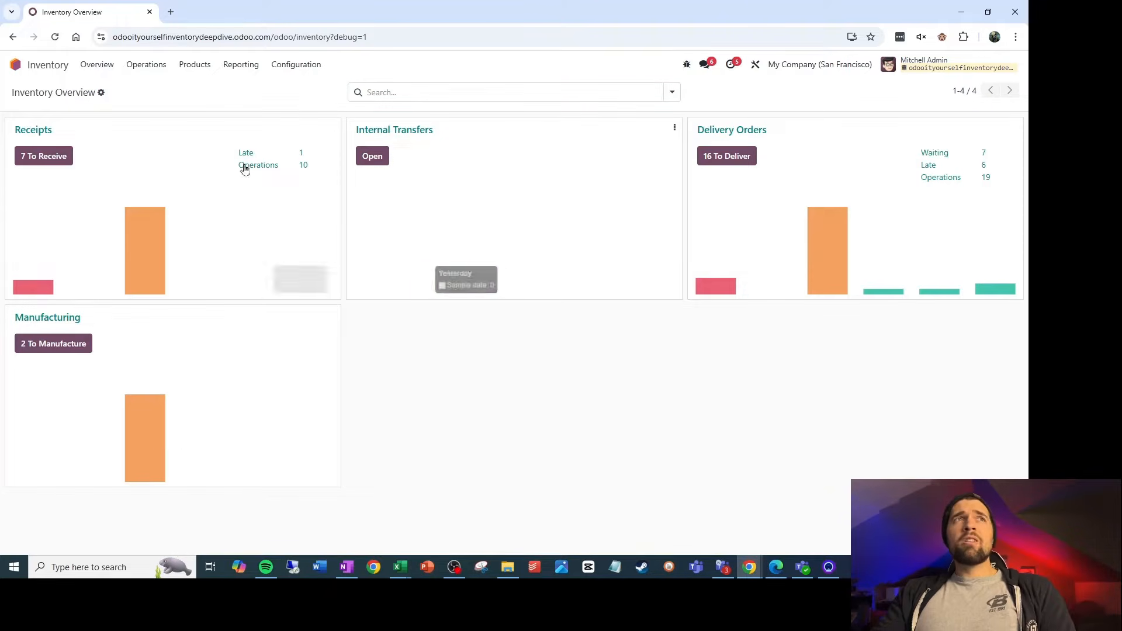
{"action": "left_click", "coordinate": [59, 162]}
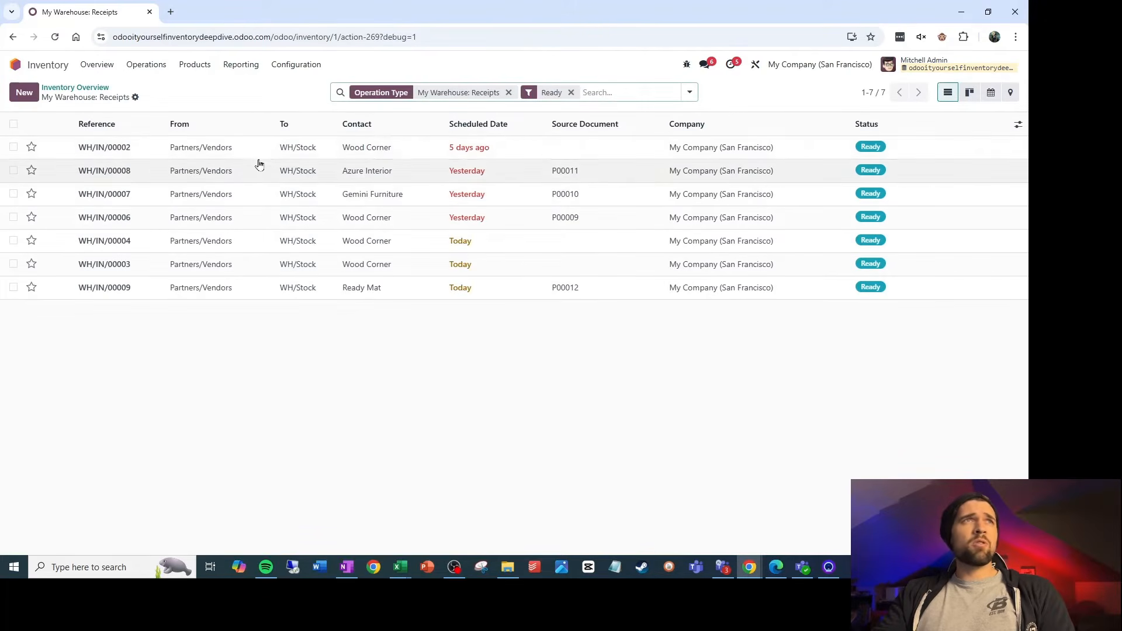
{"action": "left_click", "coordinate": [264, 158]}
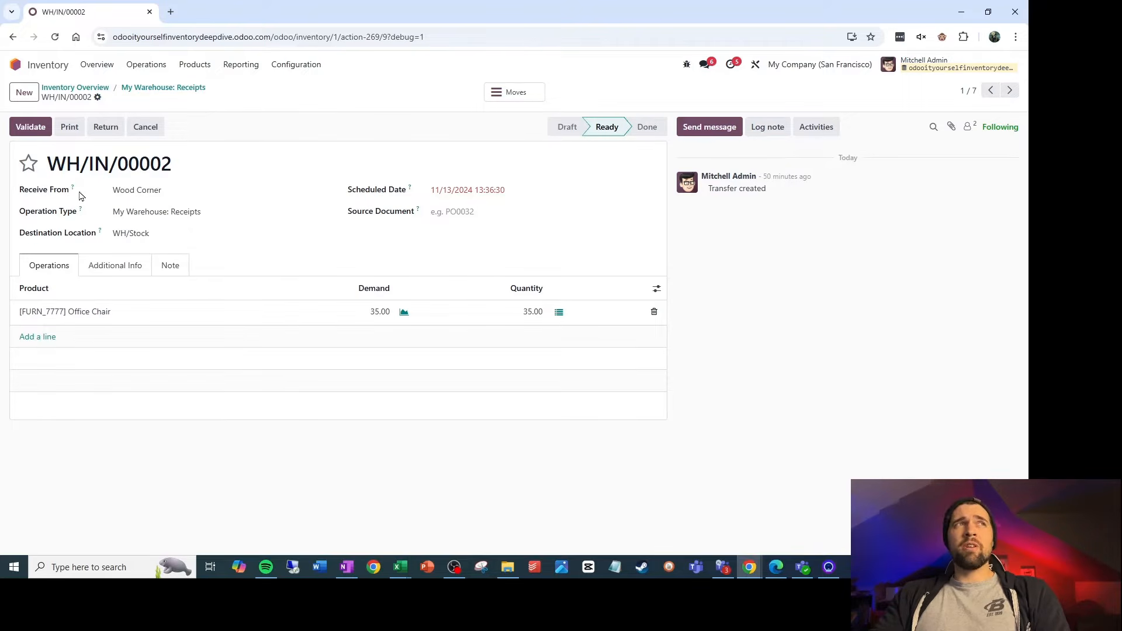
- Duplicate the receipt's browser tab and open the Receipts operation type in the copy
{"action": "right_click", "coordinate": [107, 22]}
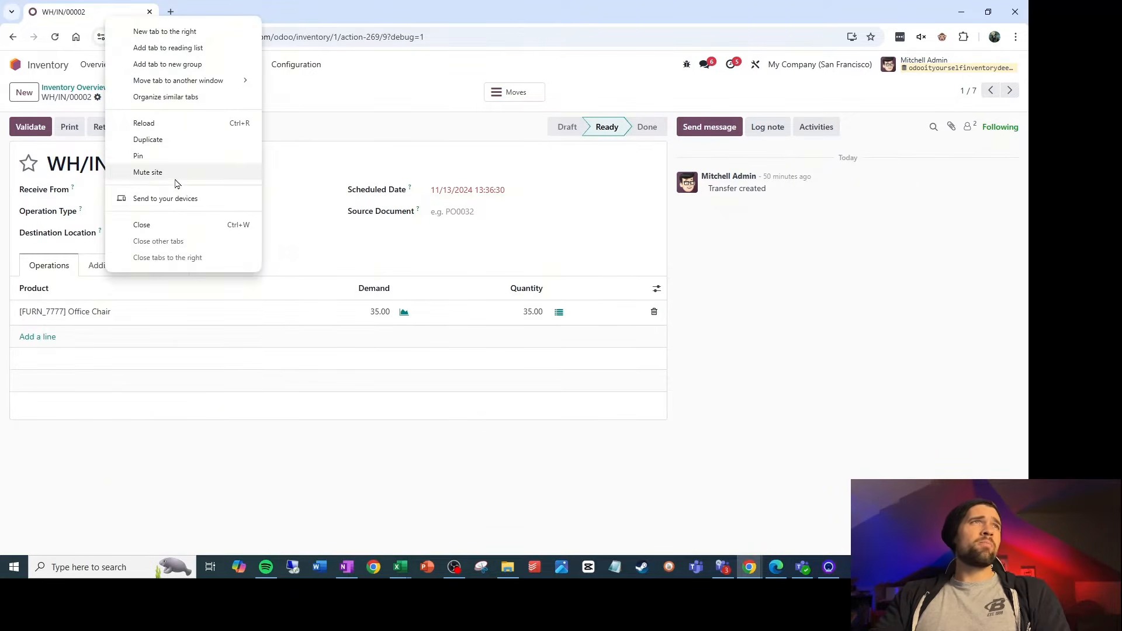
{"action": "left_click", "coordinate": [200, 138]}
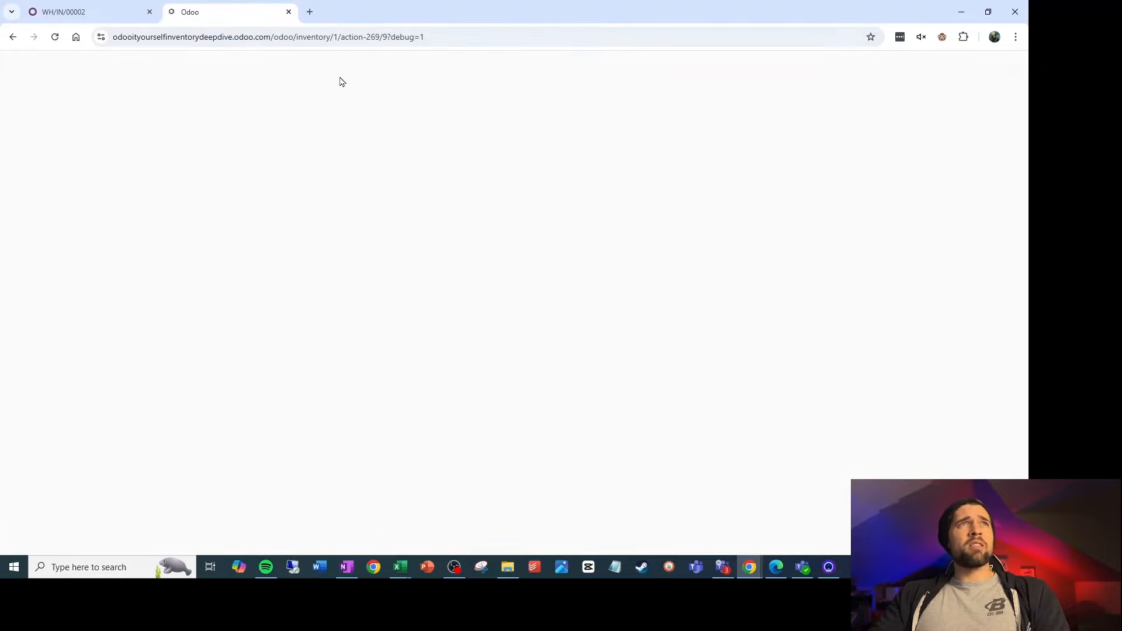
{"action": "left_click", "coordinate": [315, 69]}
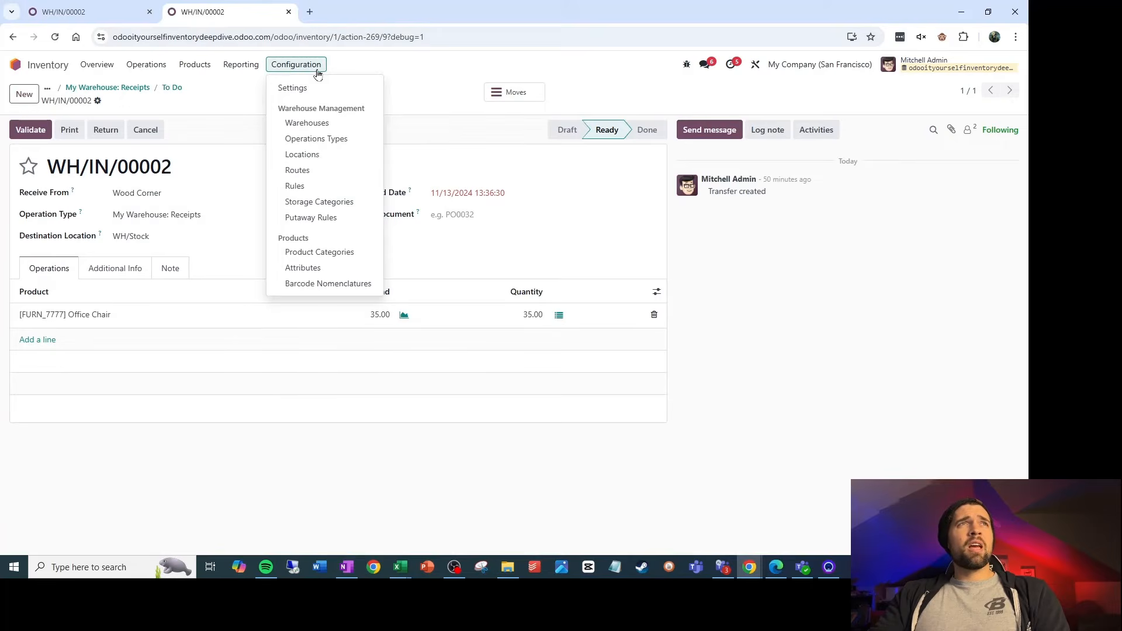
{"action": "left_click", "coordinate": [325, 138]}
{"action": "left_click", "coordinate": [142, 151]}
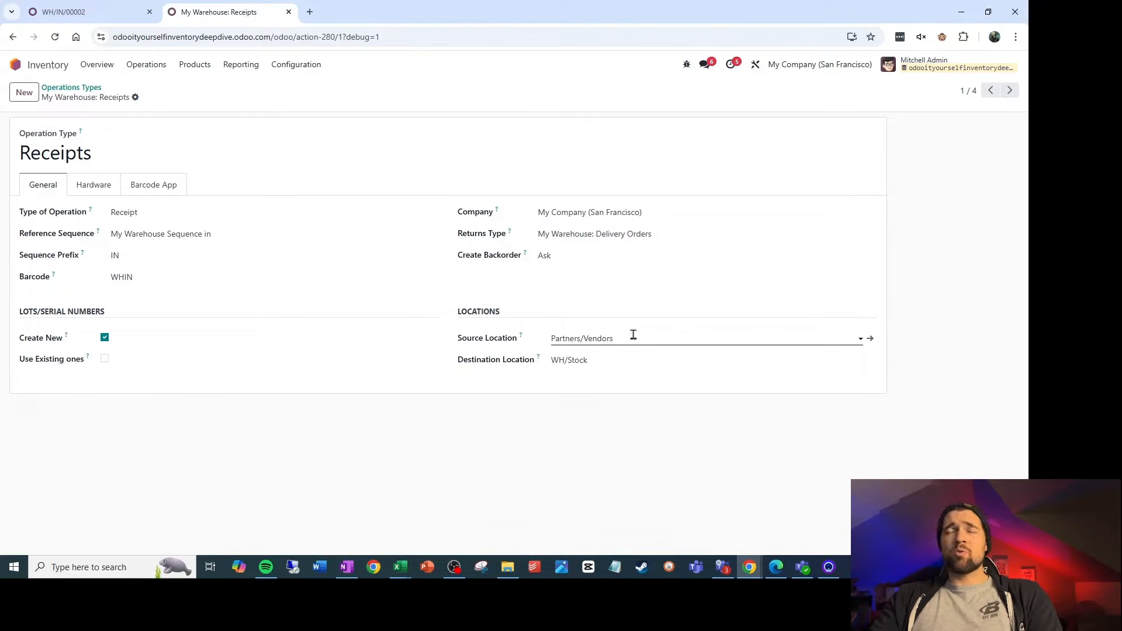
- Compare the default locations of the Receipts operation type with the destination location on the open receipt
{"action": "mouse_move", "coordinate": [538, 359]}
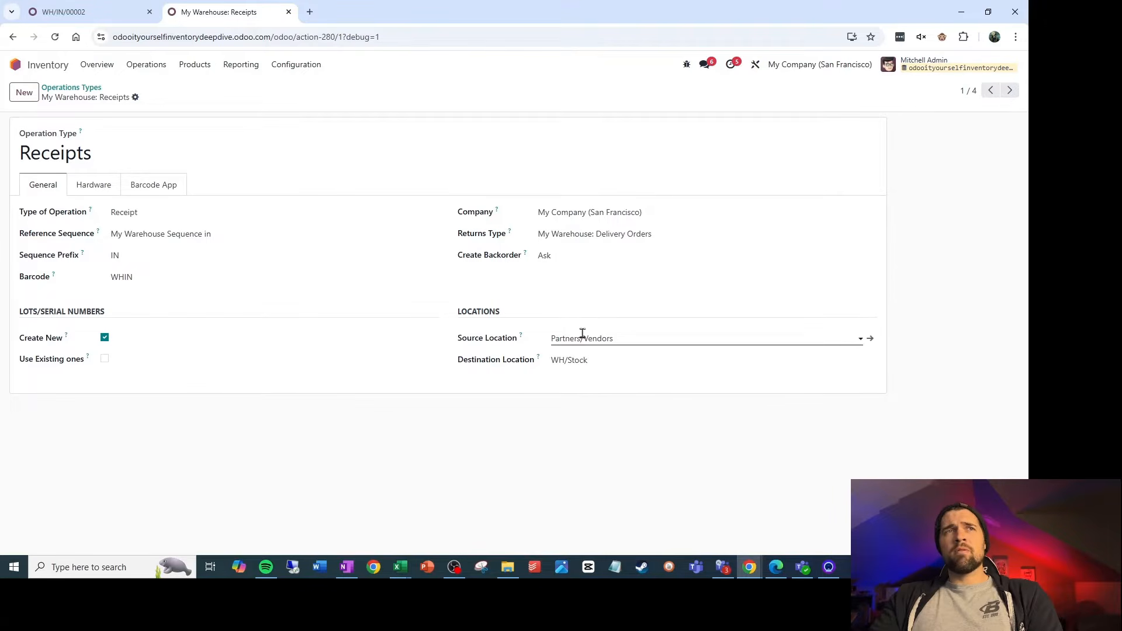
{"action": "left_click", "coordinate": [99, 20]}
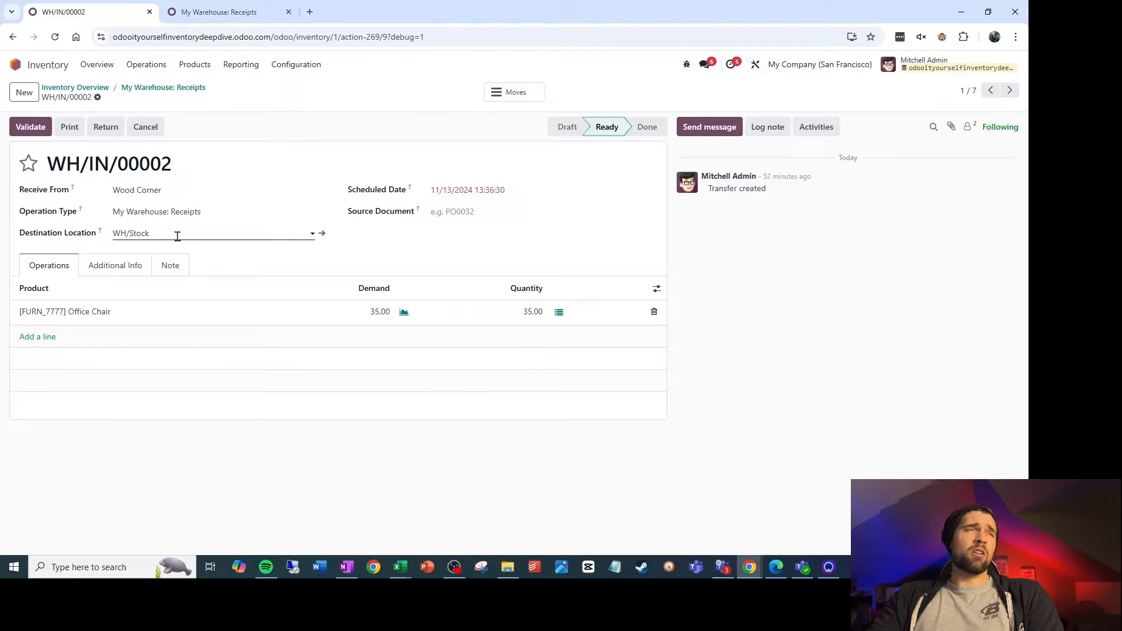
{"action": "left_click", "coordinate": [248, 18]}
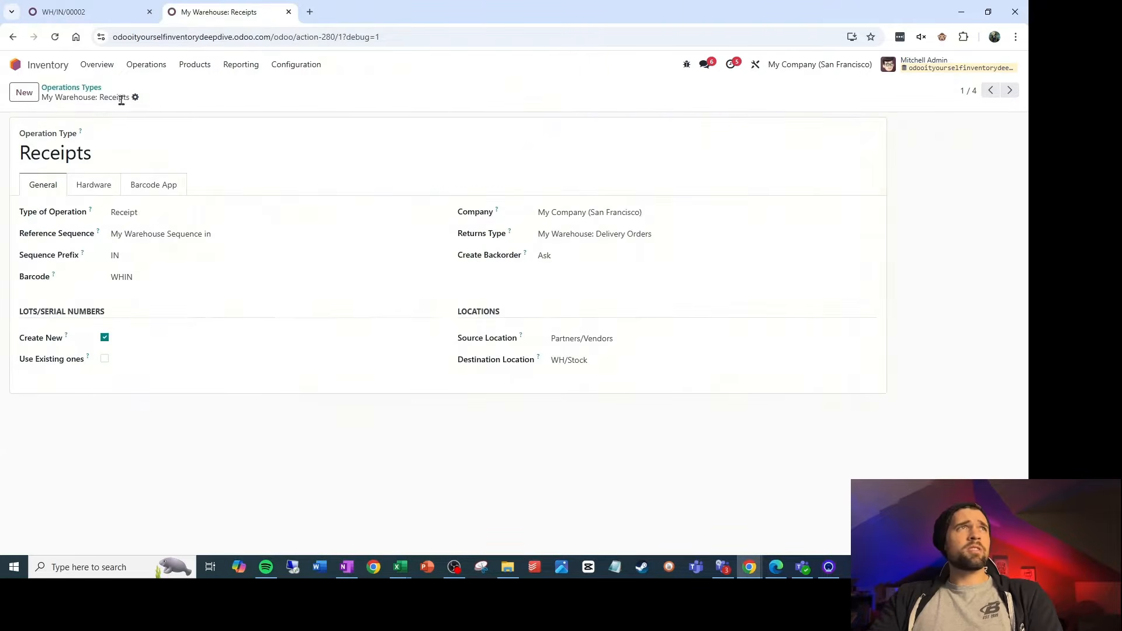
- Open the Delivery Orders operation type and set its reservation method to Manually
{"action": "left_click", "coordinate": [71, 88]}
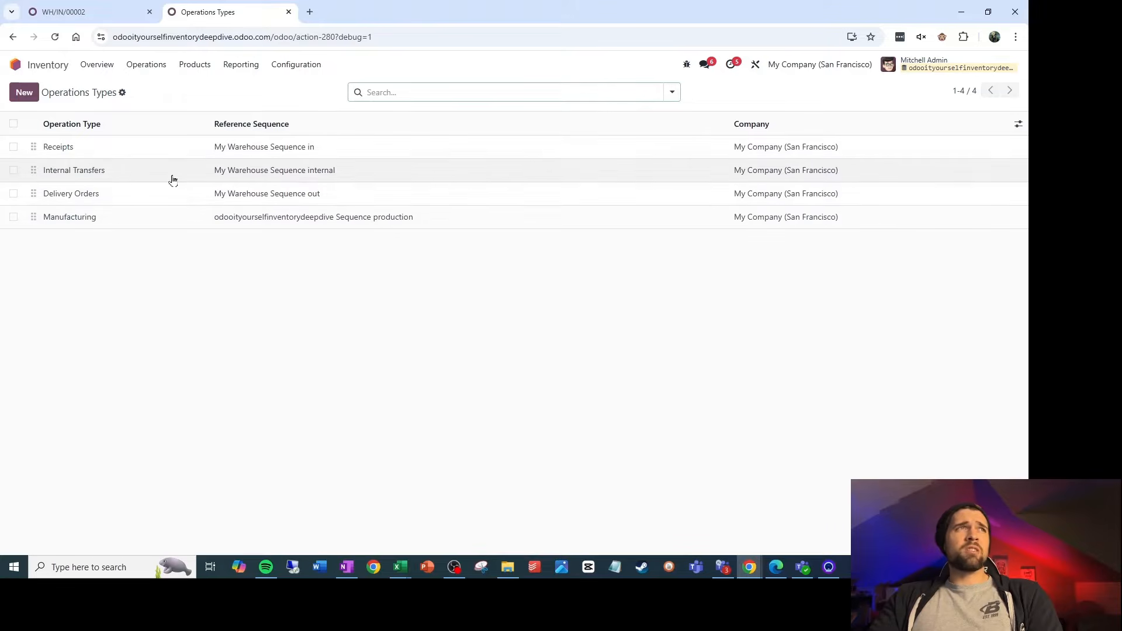
{"action": "left_click", "coordinate": [151, 202]}
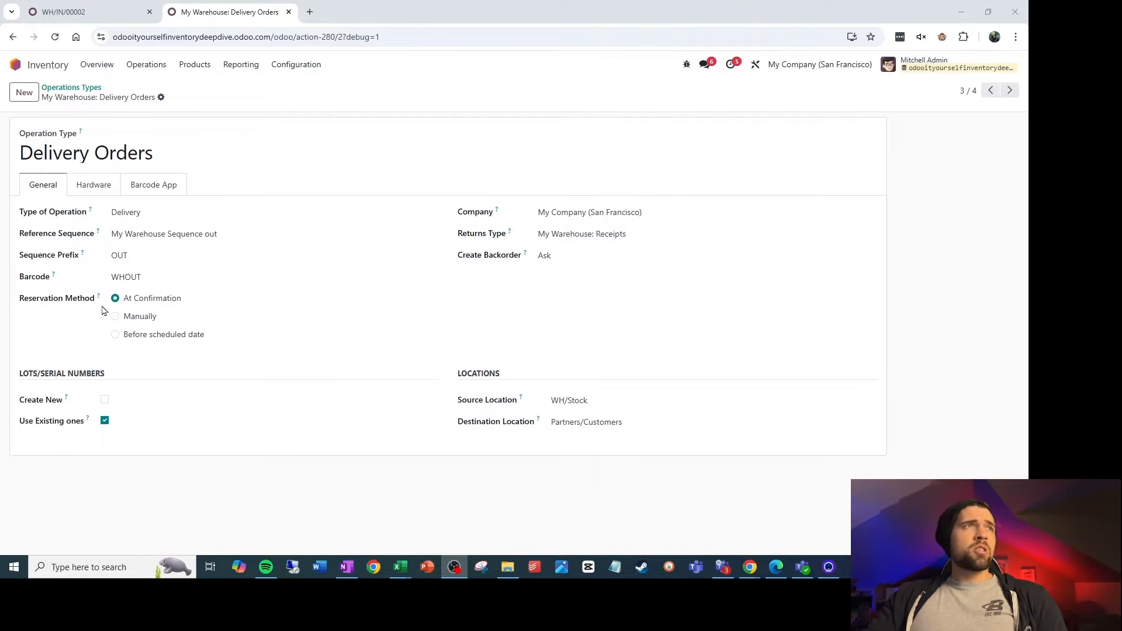
{"action": "left_click", "coordinate": [150, 323]}
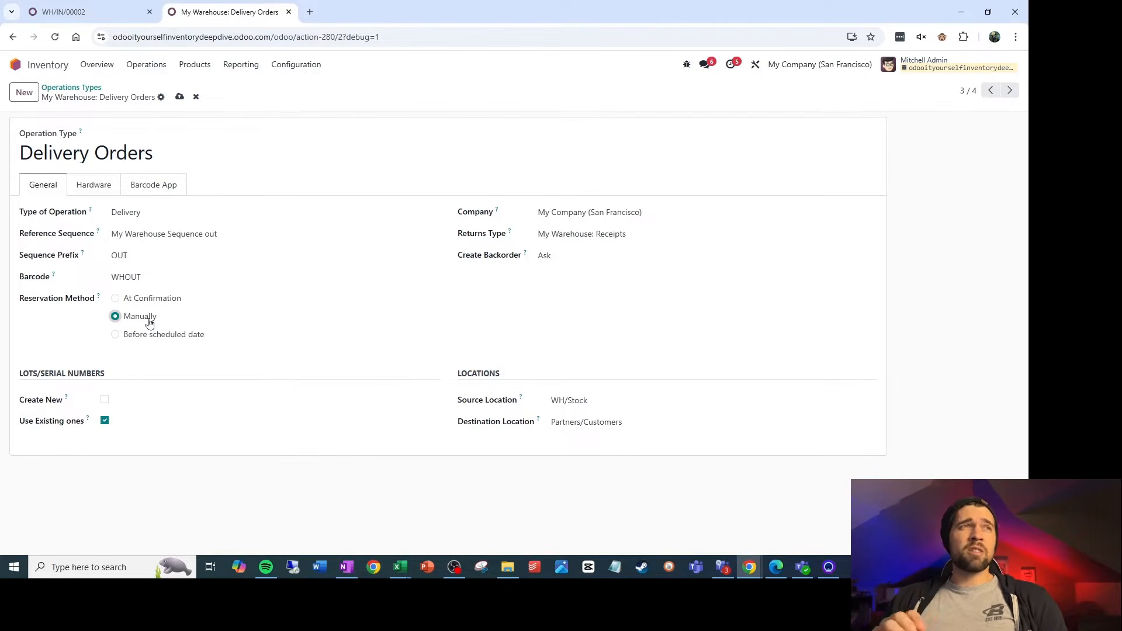
- Set the Delivery Orders reservation method to Before scheduled date and view the Create Backorder choices of the Receipts operation type
{"action": "left_click", "coordinate": [144, 341]}
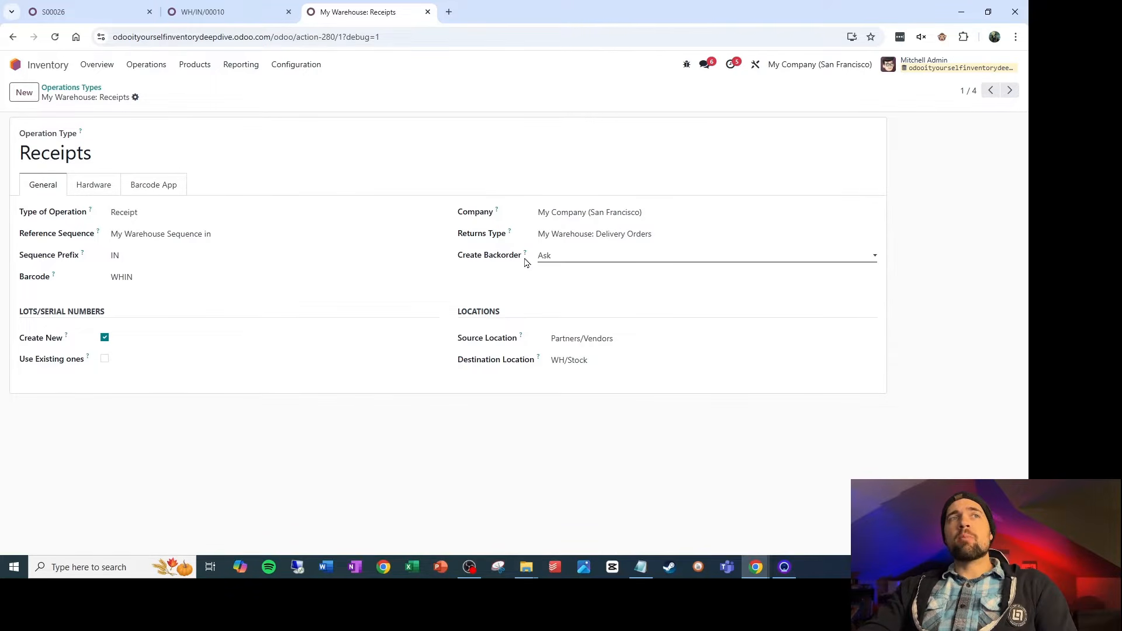
{"action": "left_click", "coordinate": [581, 261]}
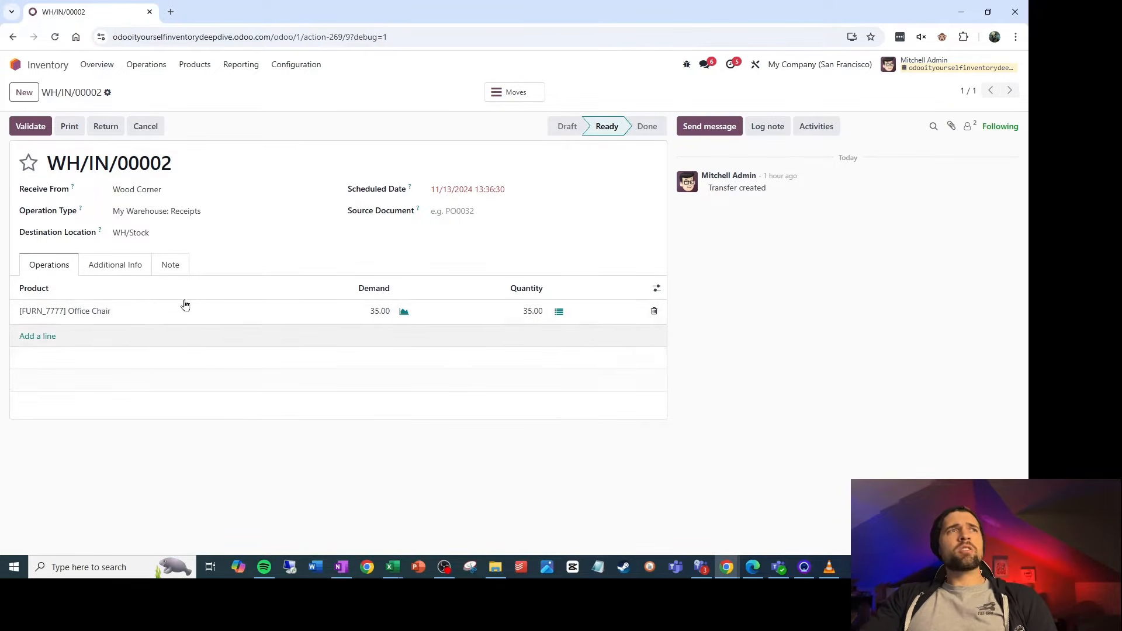
- Examine the stock move details of the Office Chair line on receipt WH/IN/00002, including its storage location and quantity
{"action": "left_click", "coordinate": [560, 313]}
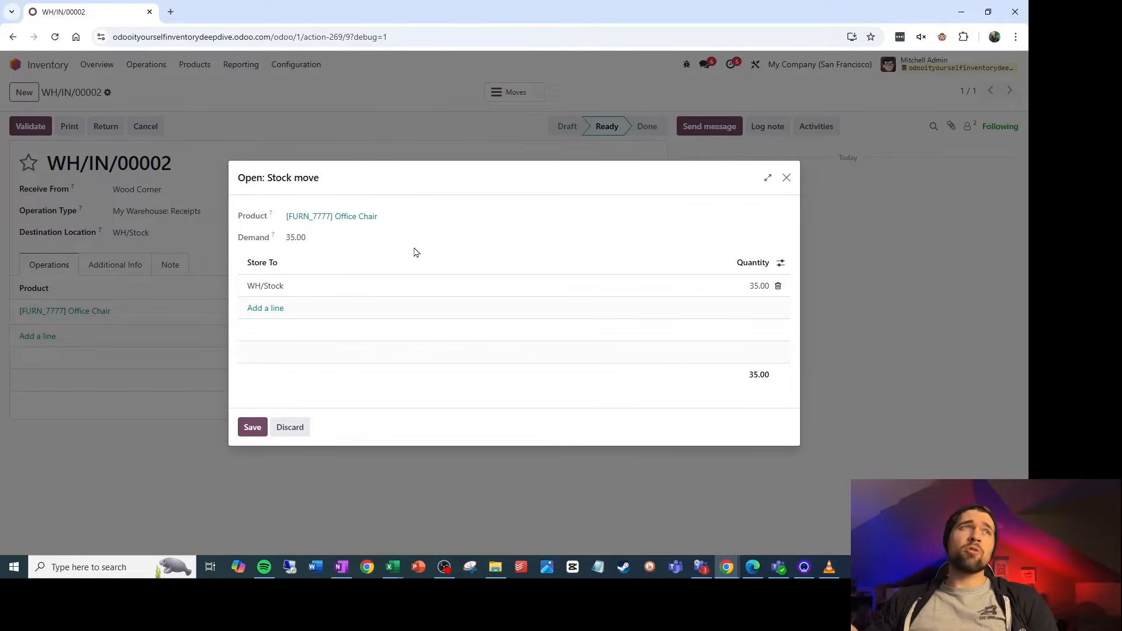
{"action": "left_click", "coordinate": [787, 178]}
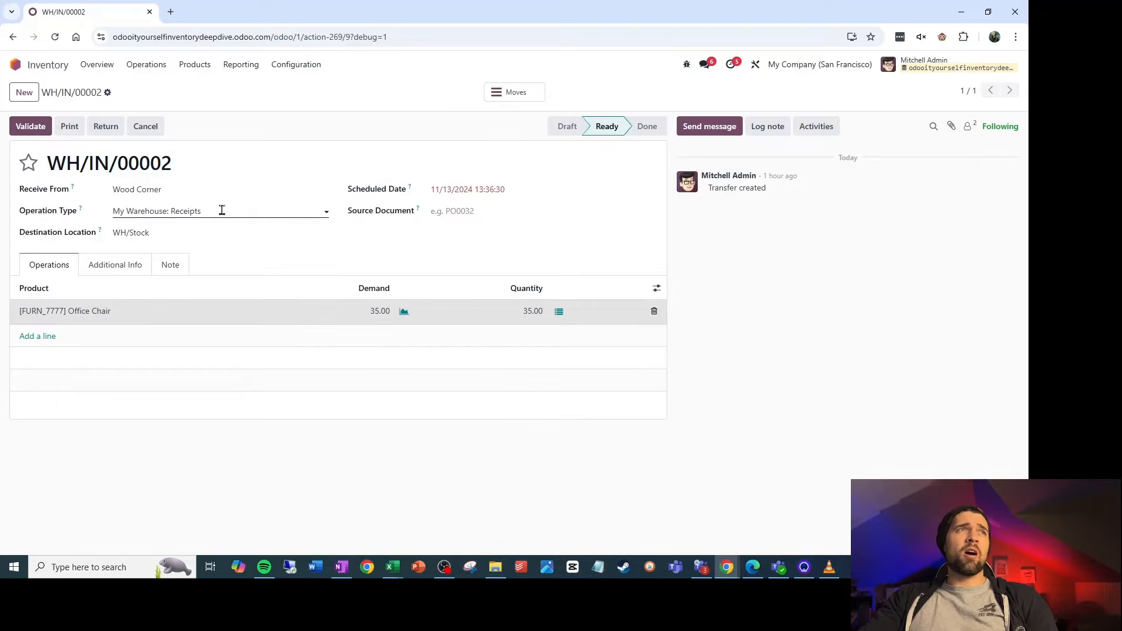
{"action": "left_click", "coordinate": [560, 313]}
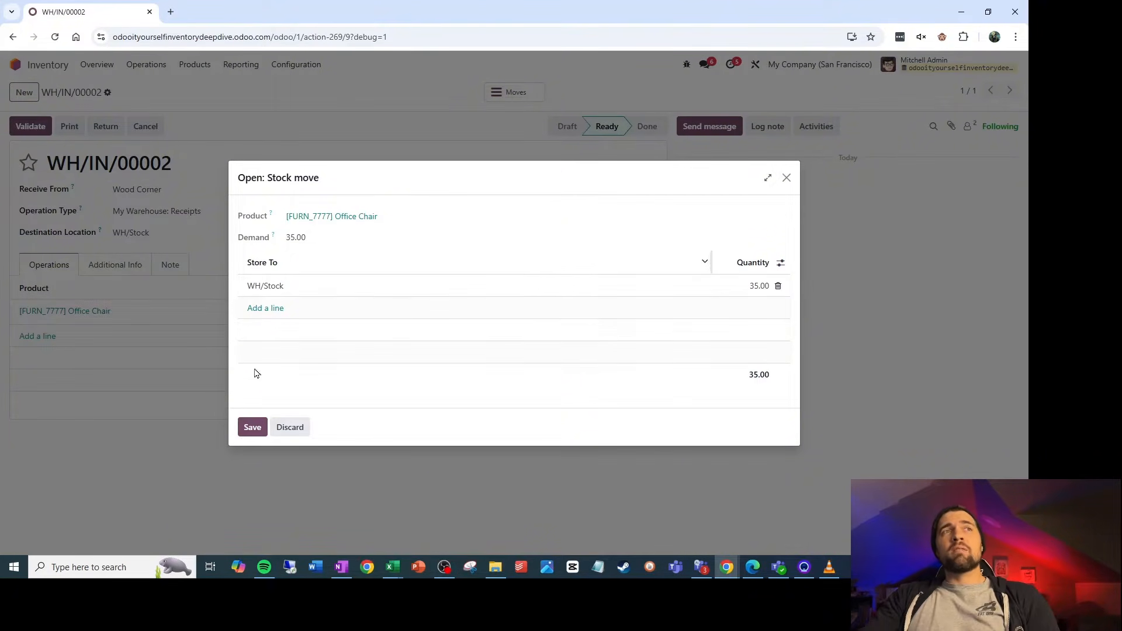
{"action": "left_click", "coordinate": [787, 178]}
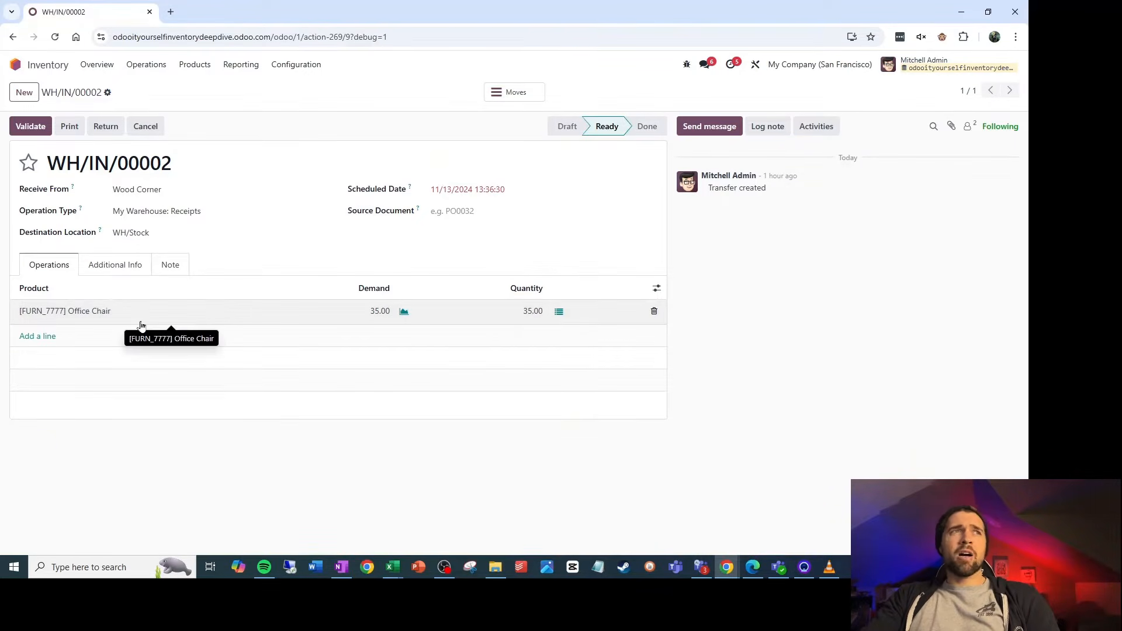
{"action": "left_click", "coordinate": [559, 312]}
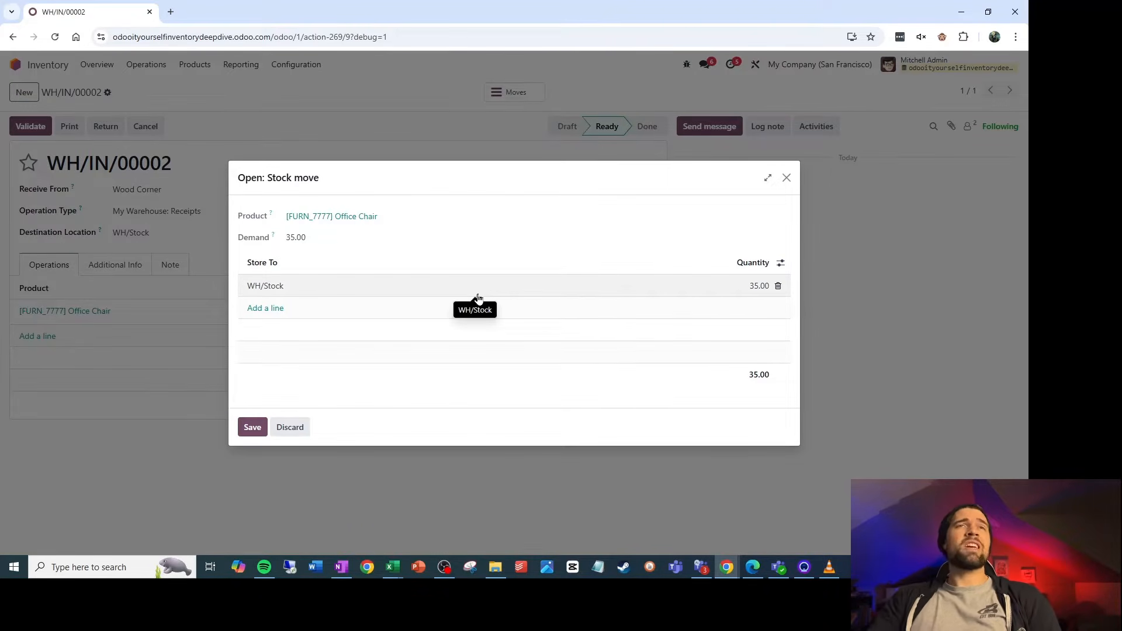
{"action": "left_click", "coordinate": [787, 178]}
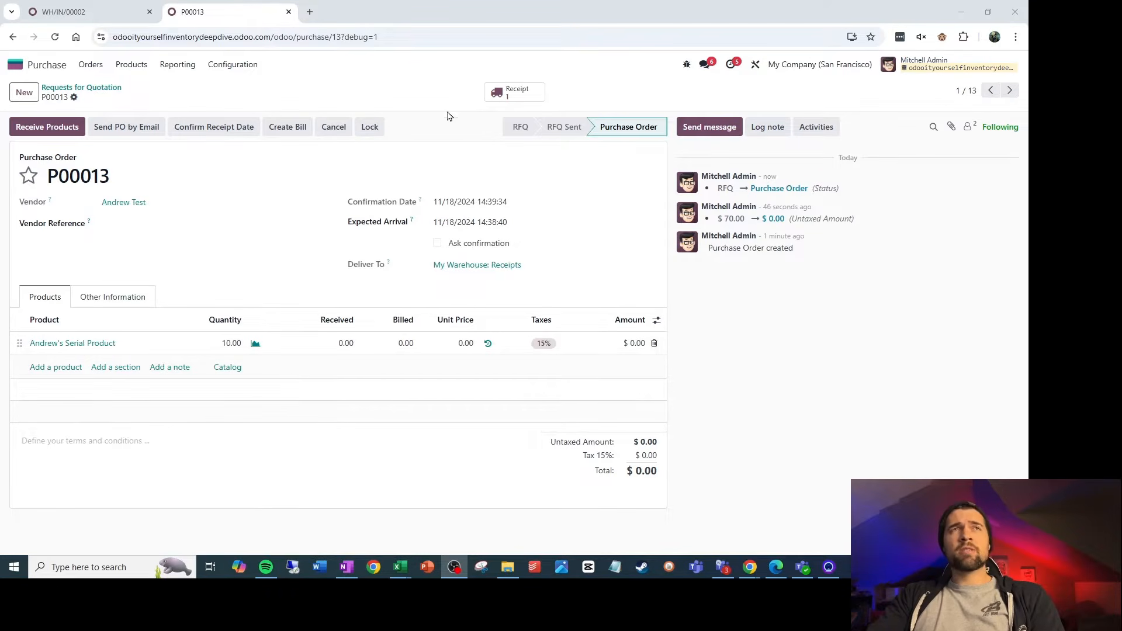
- Open the receipt linked to purchase order P00013, and in the other browser tab list the warehouse receipts to receive
{"action": "left_click", "coordinate": [510, 93]}
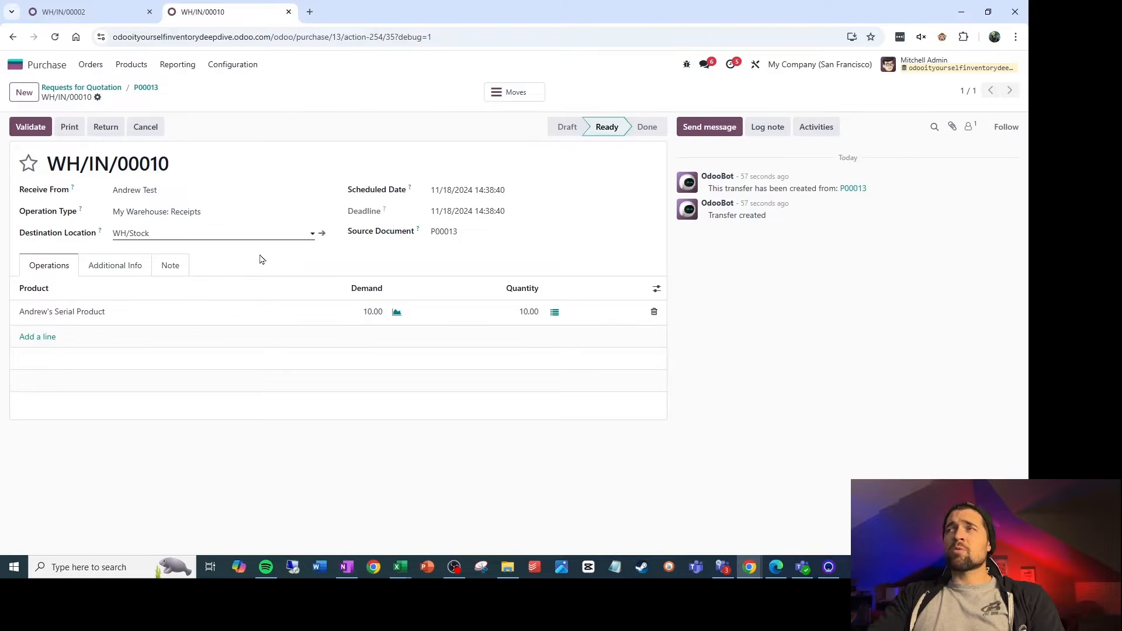
{"action": "left_click", "coordinate": [83, 13]}
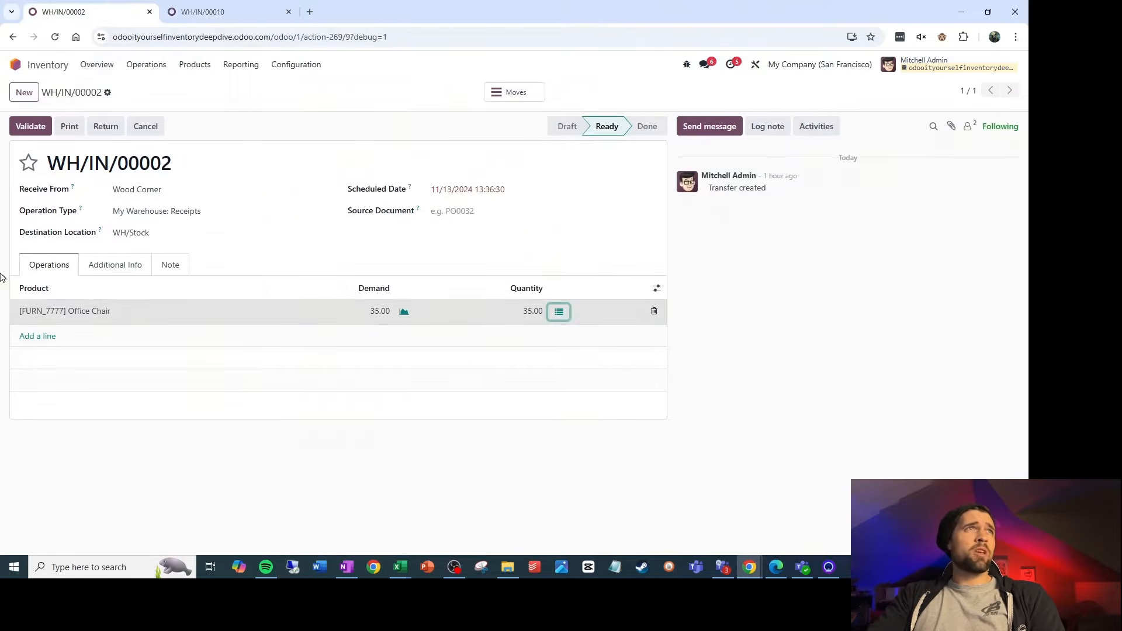
{"action": "left_click", "coordinate": [96, 64]}
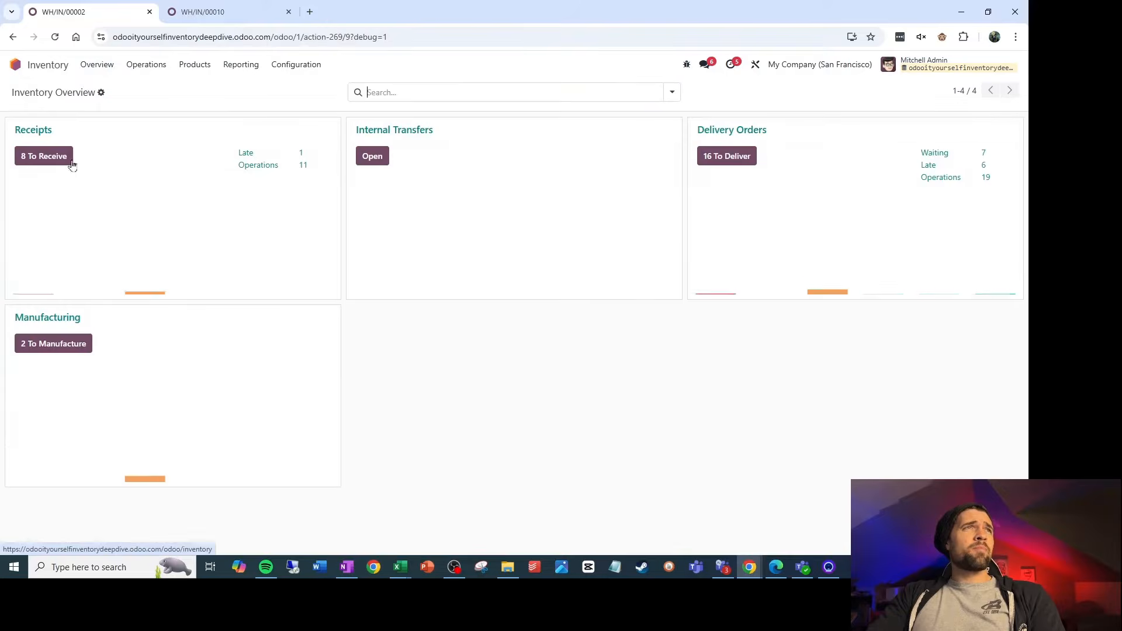
{"action": "left_click", "coordinate": [61, 165]}
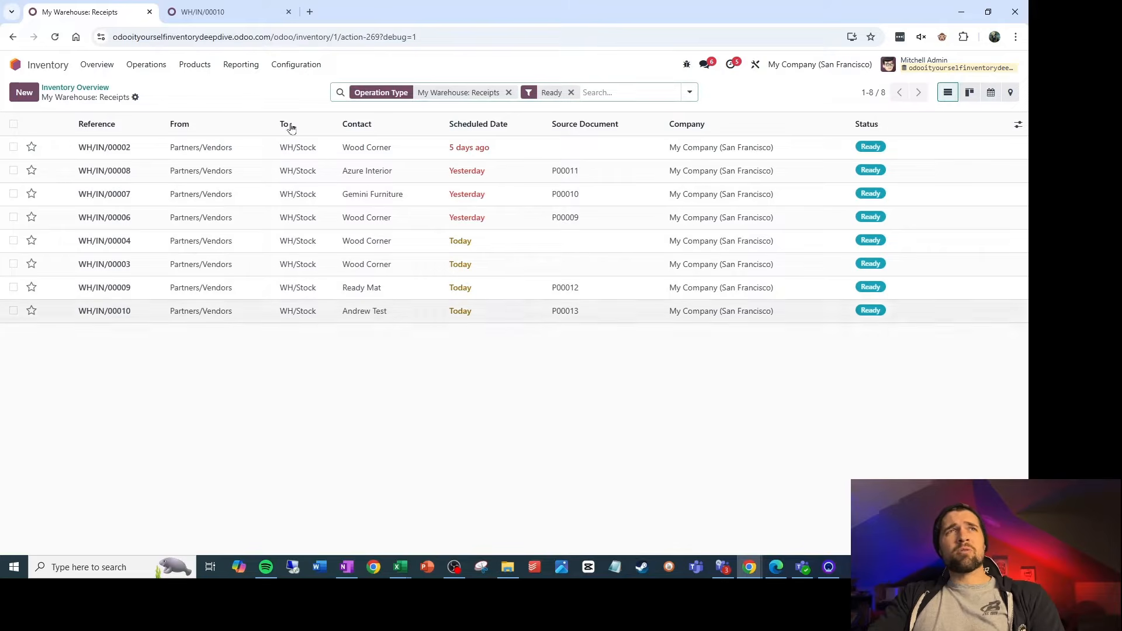
- Return to receipt WH/IN/00010 and inspect the lot/serial number lines in the serial product's stock move details
{"action": "left_click", "coordinate": [217, 12]}
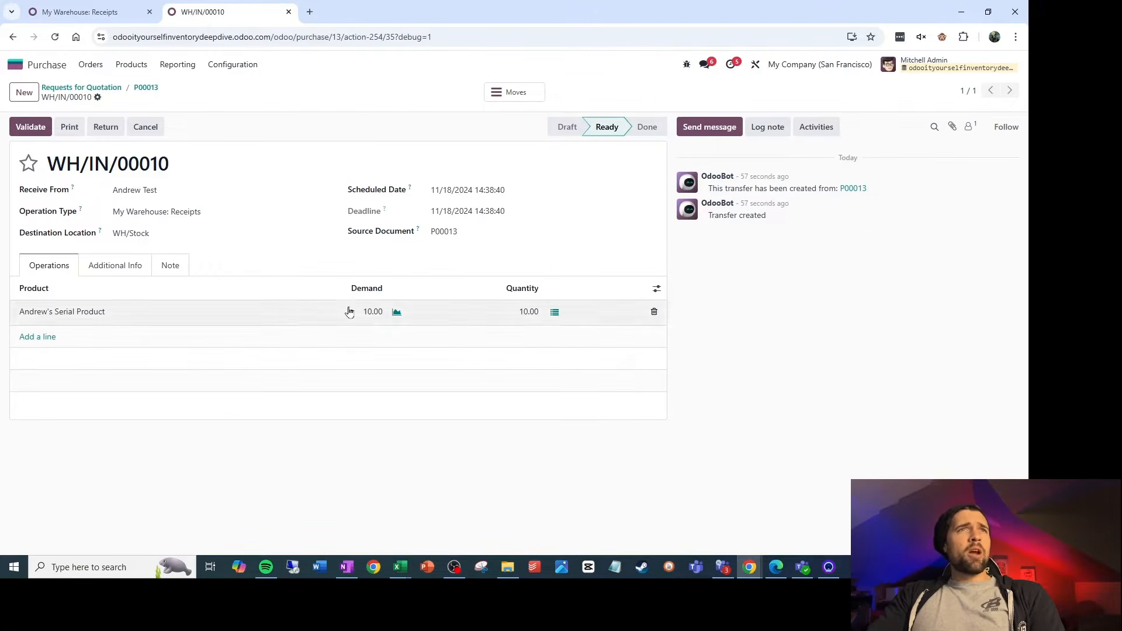
{"action": "left_click", "coordinate": [555, 313]}
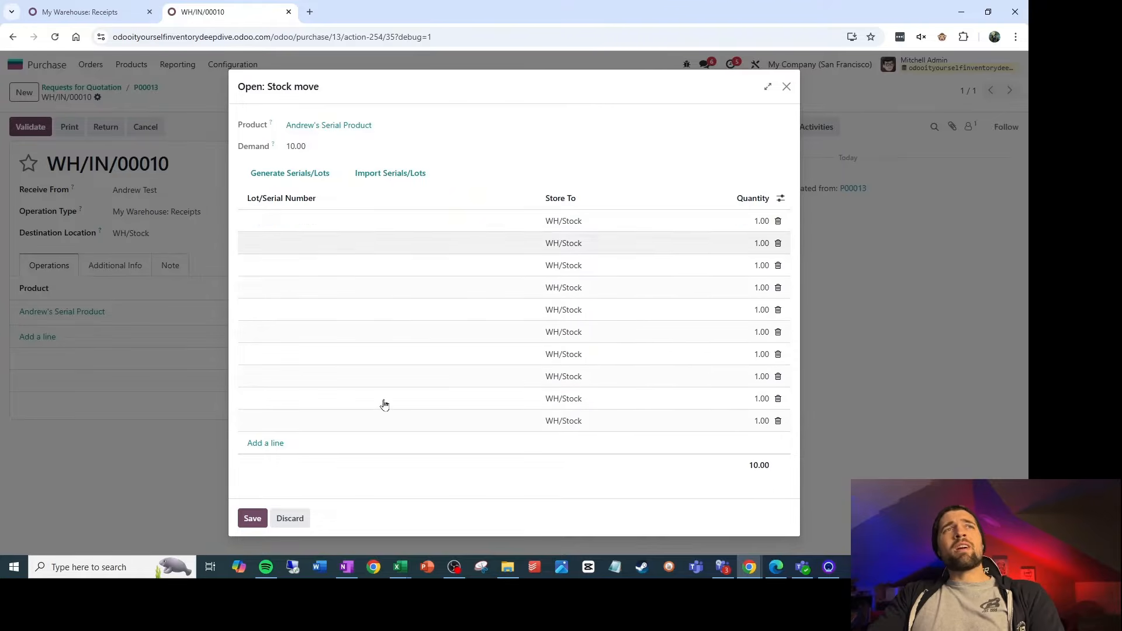
{"action": "left_click", "coordinate": [295, 223]}
{"action": "left_click", "coordinate": [292, 250]}
{"action": "left_click", "coordinate": [303, 273]}
{"action": "left_click", "coordinate": [295, 289]}
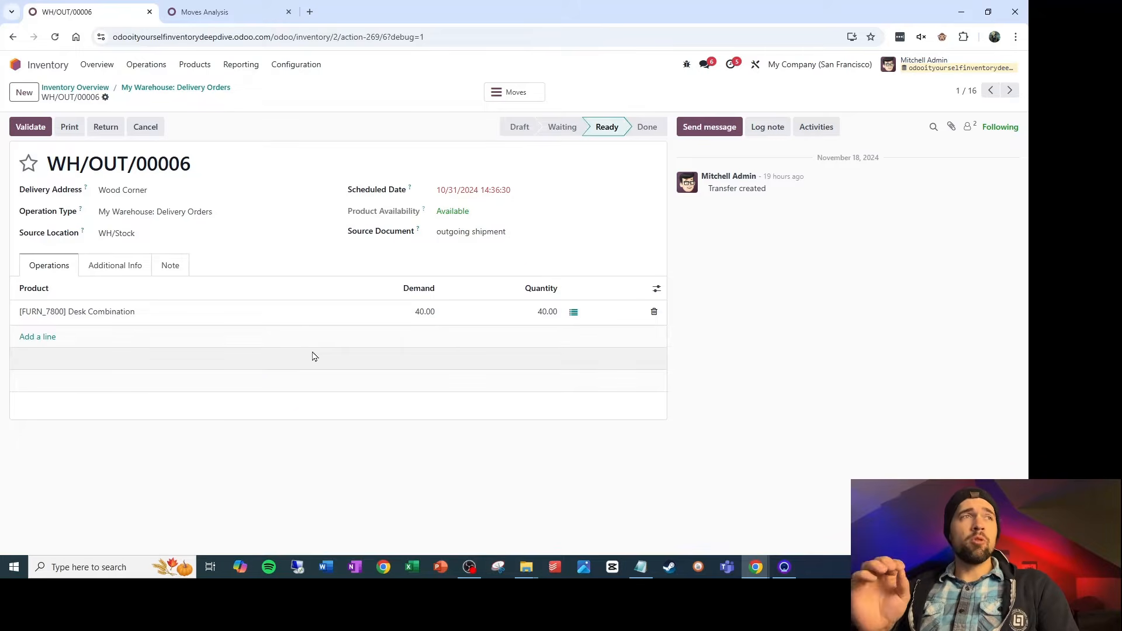
- Examine the source location and quantity in the Desk Combination stock move details on delivery order WH/OUT/00006
{"action": "left_click", "coordinate": [574, 314]}
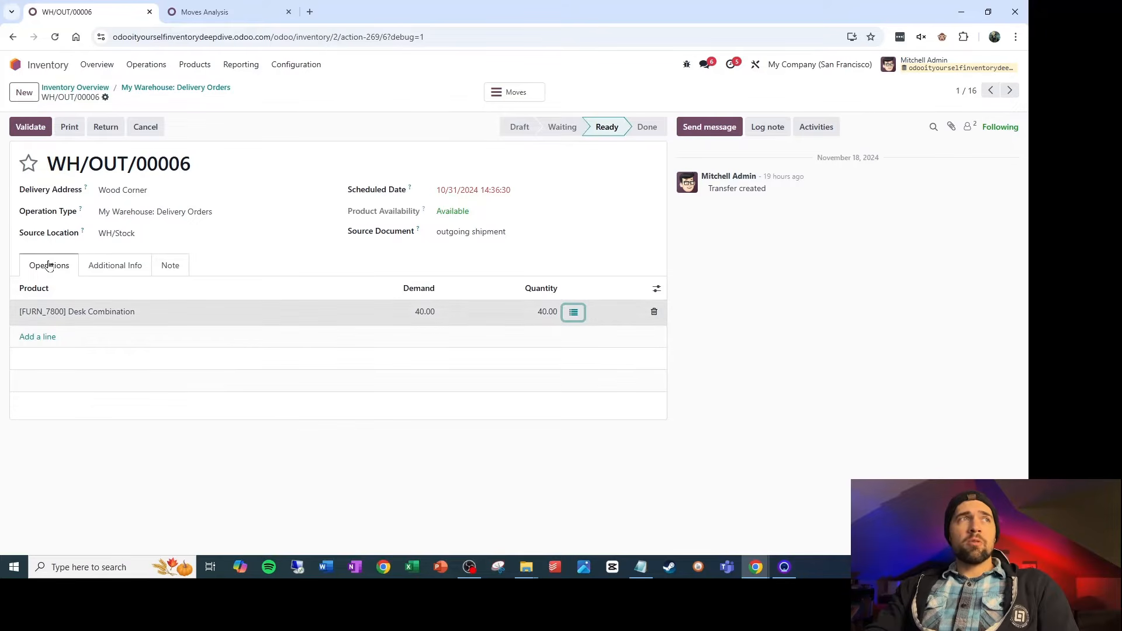
{"action": "left_click", "coordinate": [574, 313]}
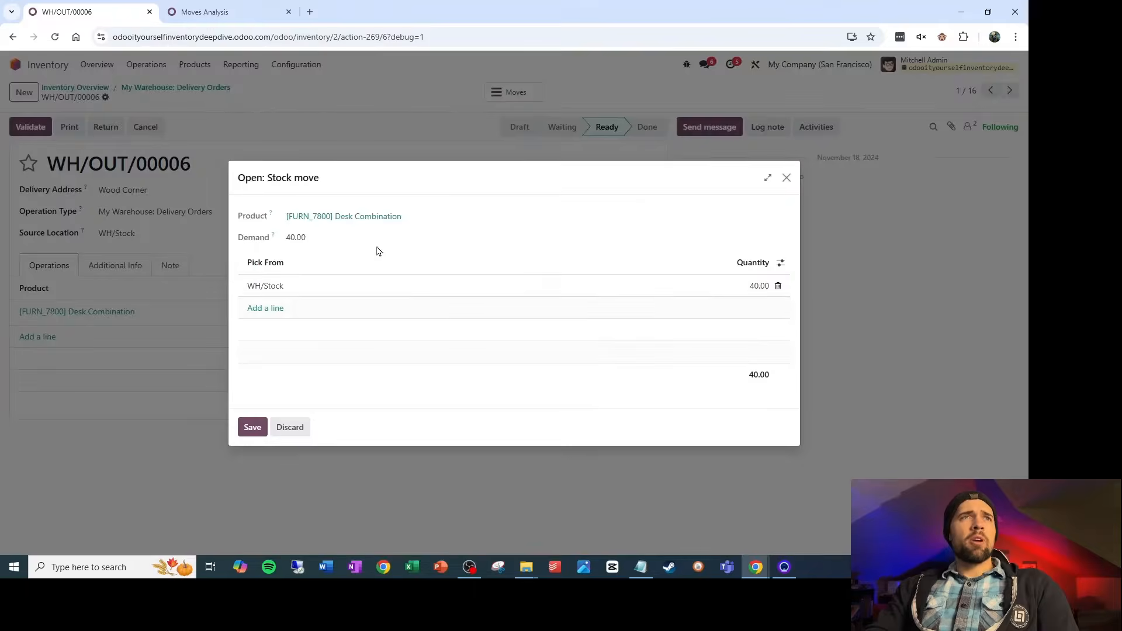
{"action": "left_click", "coordinate": [788, 178]}
- In the second browser tab, return to the Inventory app and open the Moves History report
{"action": "left_click", "coordinate": [170, 8]}
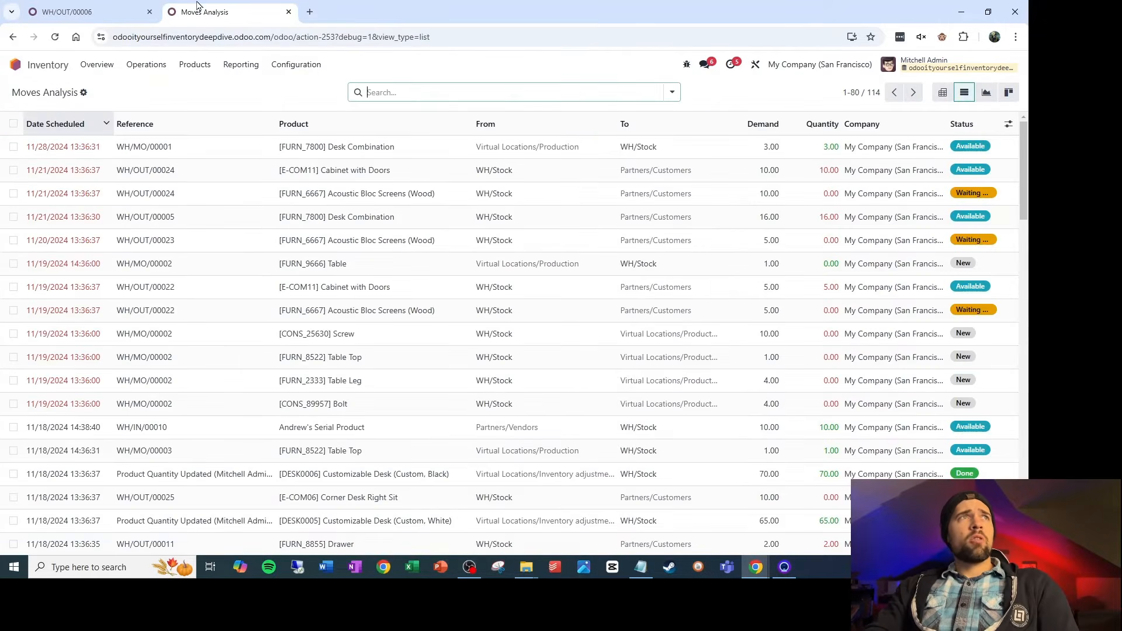
{"action": "left_click", "coordinate": [15, 65]}
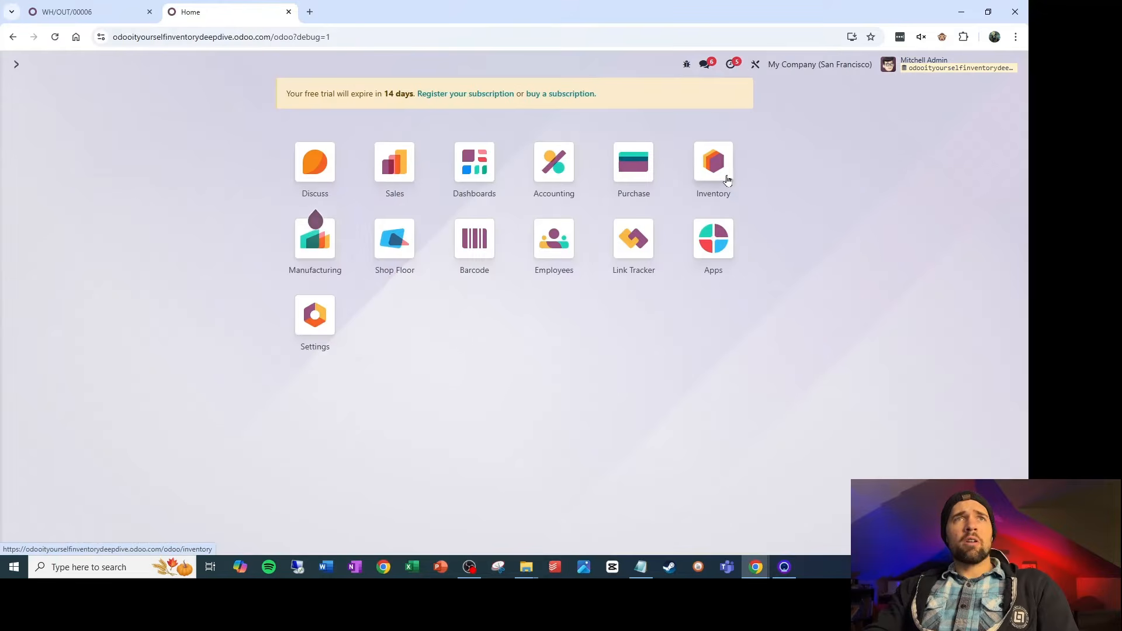
{"action": "left_click", "coordinate": [713, 164]}
{"action": "left_click", "coordinate": [240, 65]}
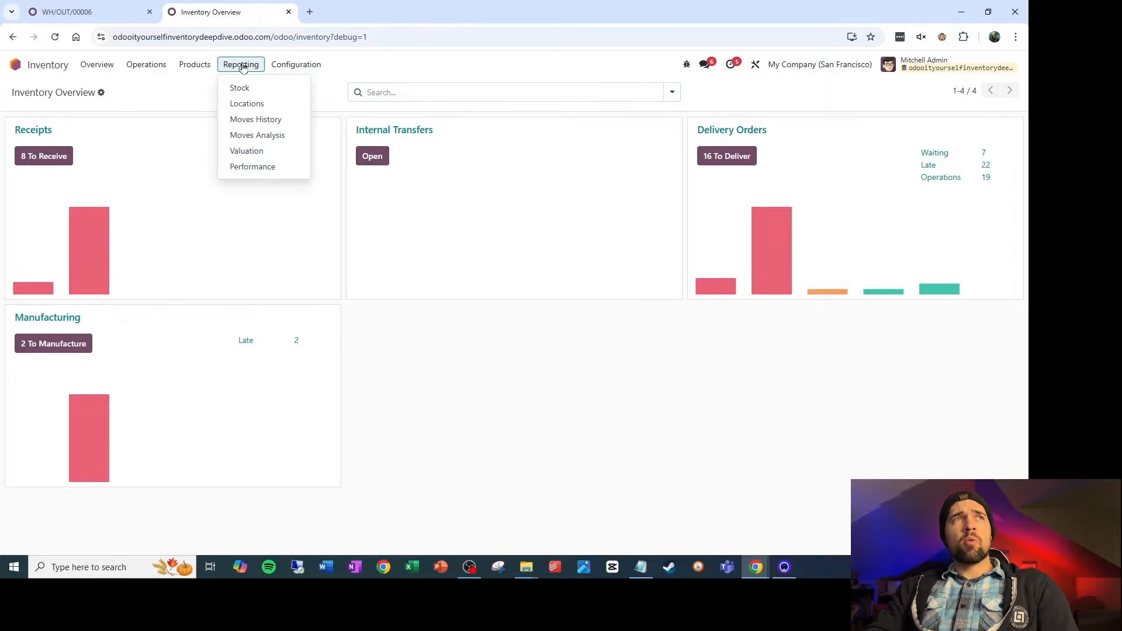
{"action": "left_click", "coordinate": [270, 121]}
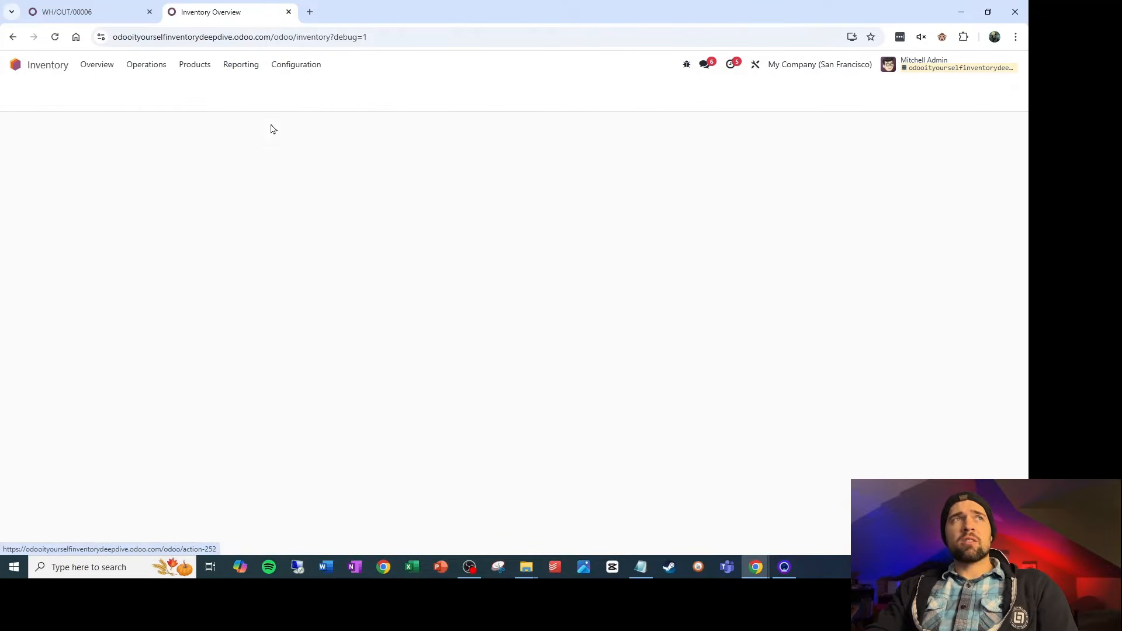
- Compare the Desk Combination stock move details on the delivery order with the columns of the Moves History report
{"action": "key", "text": "ctrl+shift+Tab"}
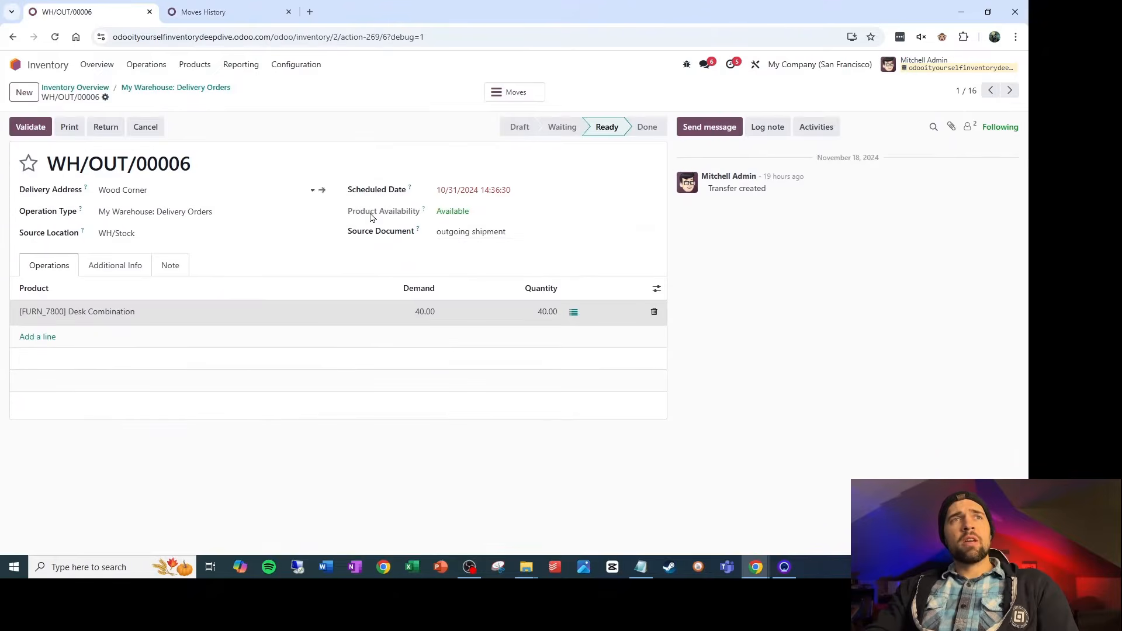
{"action": "left_click", "coordinate": [573, 313]}
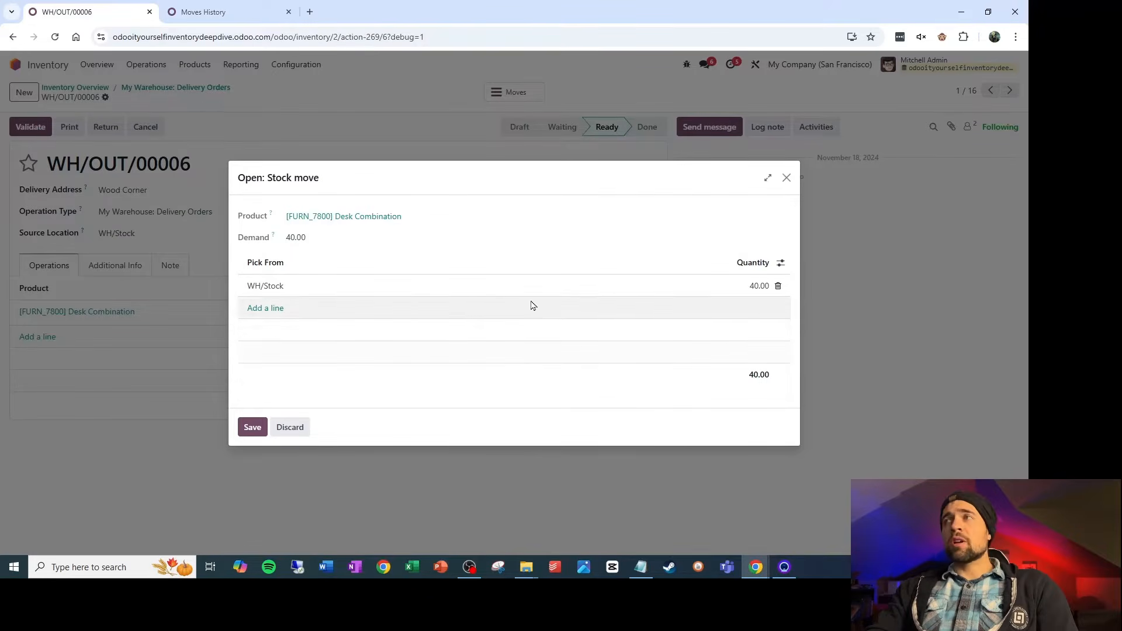
{"action": "left_click", "coordinate": [267, 8]}
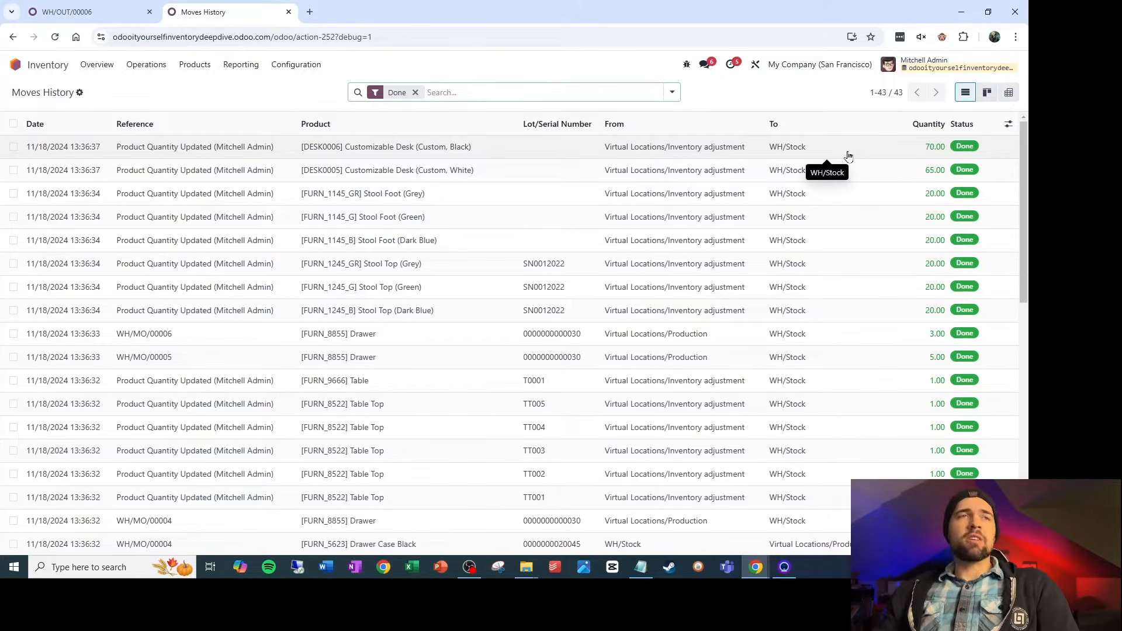
- Clear the Done filter from the Moves History report and group the moves by Status
{"action": "left_click", "coordinate": [416, 93]}
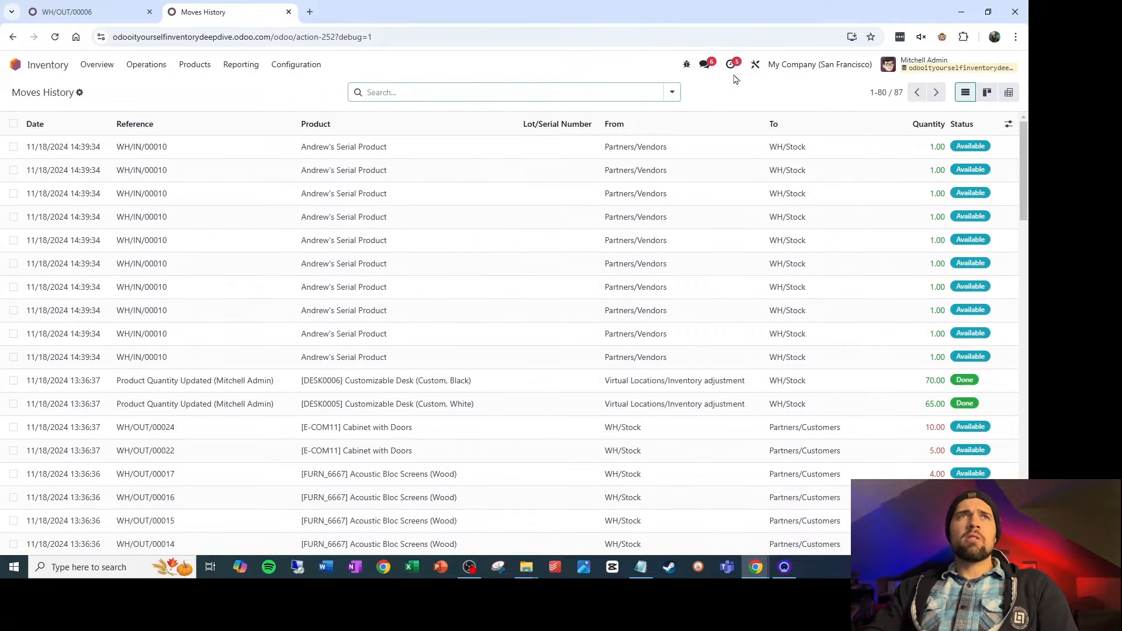
{"action": "left_click", "coordinate": [672, 92]}
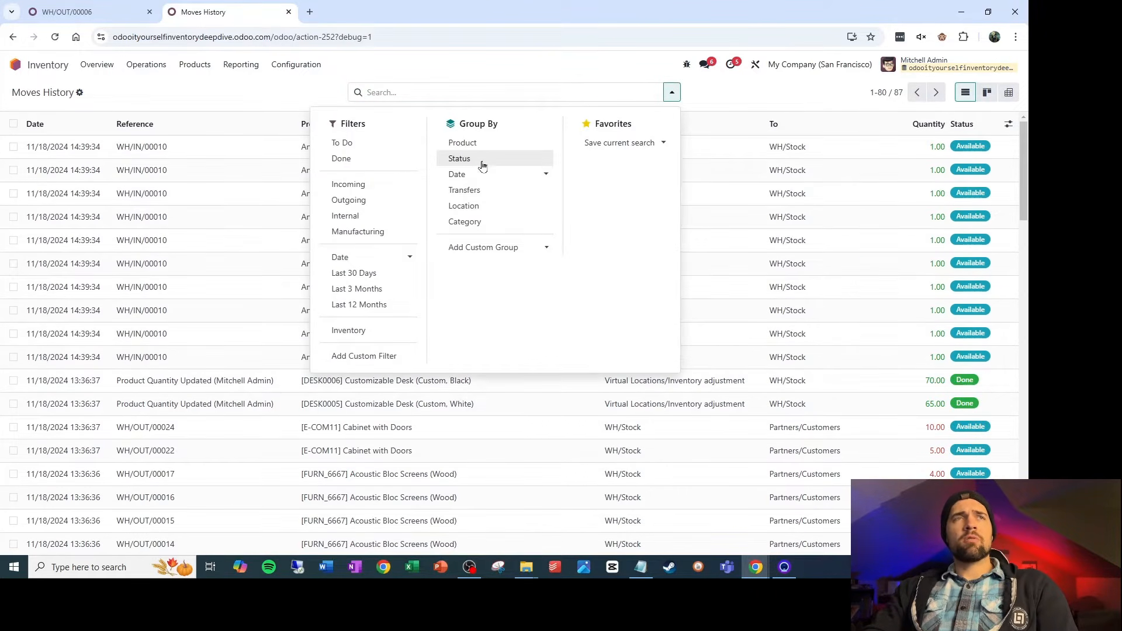
{"action": "left_click", "coordinate": [487, 158]}
{"action": "left_click", "coordinate": [227, 97]}
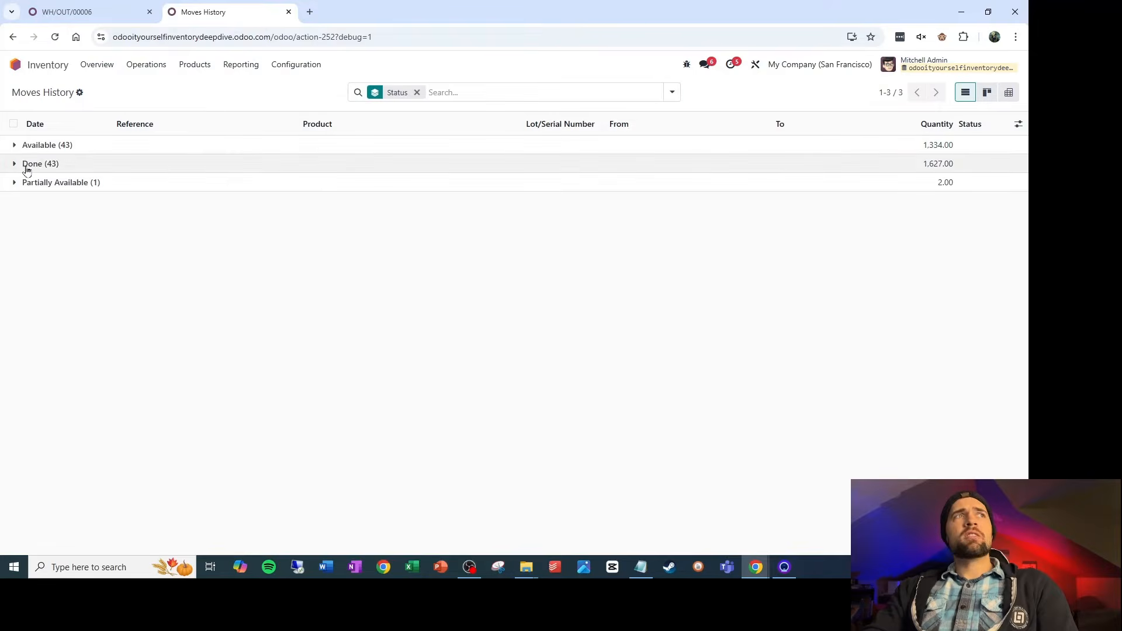
- Inspect the moves in the Available and Partially Available groups and remove the Status grouping
{"action": "left_click", "coordinate": [42, 146]}
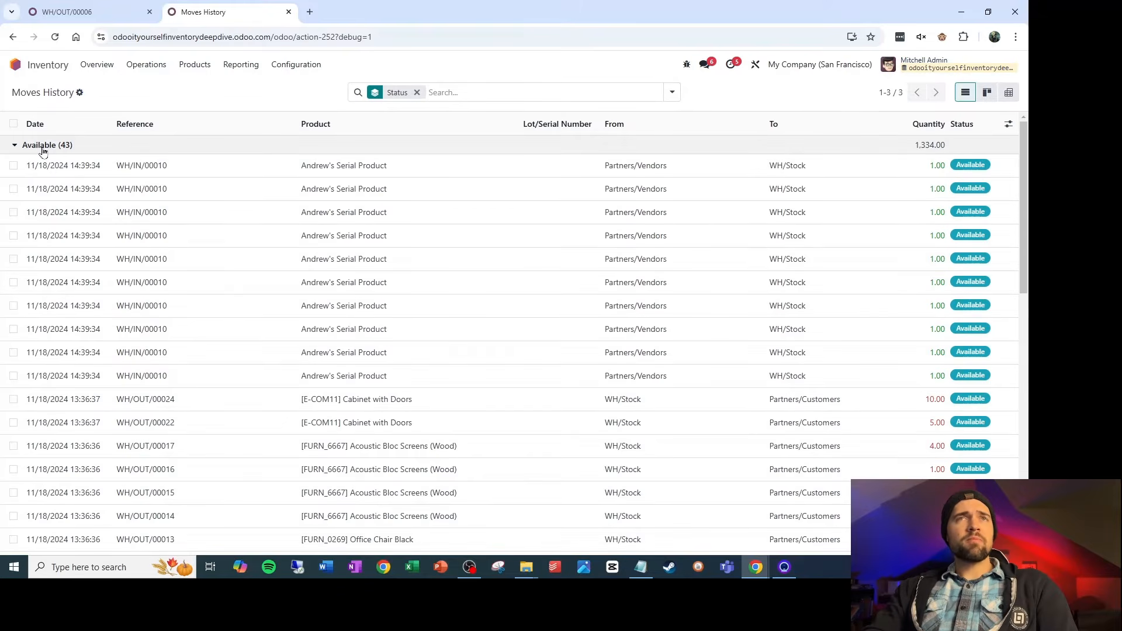
{"action": "left_click", "coordinate": [42, 147]}
{"action": "left_click", "coordinate": [57, 186]}
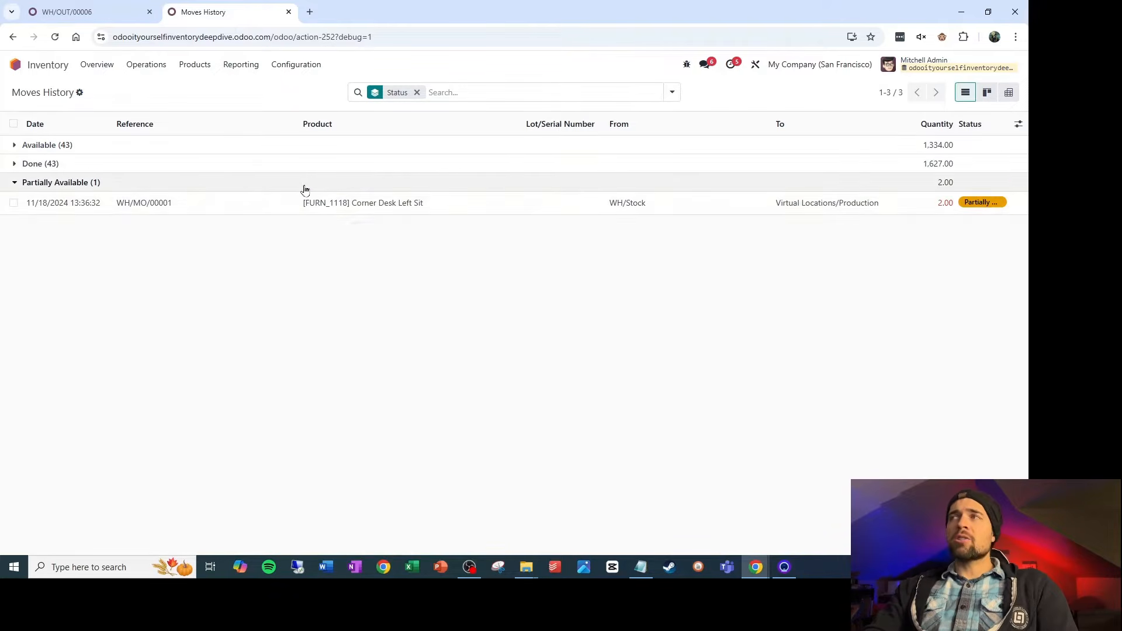
{"action": "left_click", "coordinate": [416, 92]}
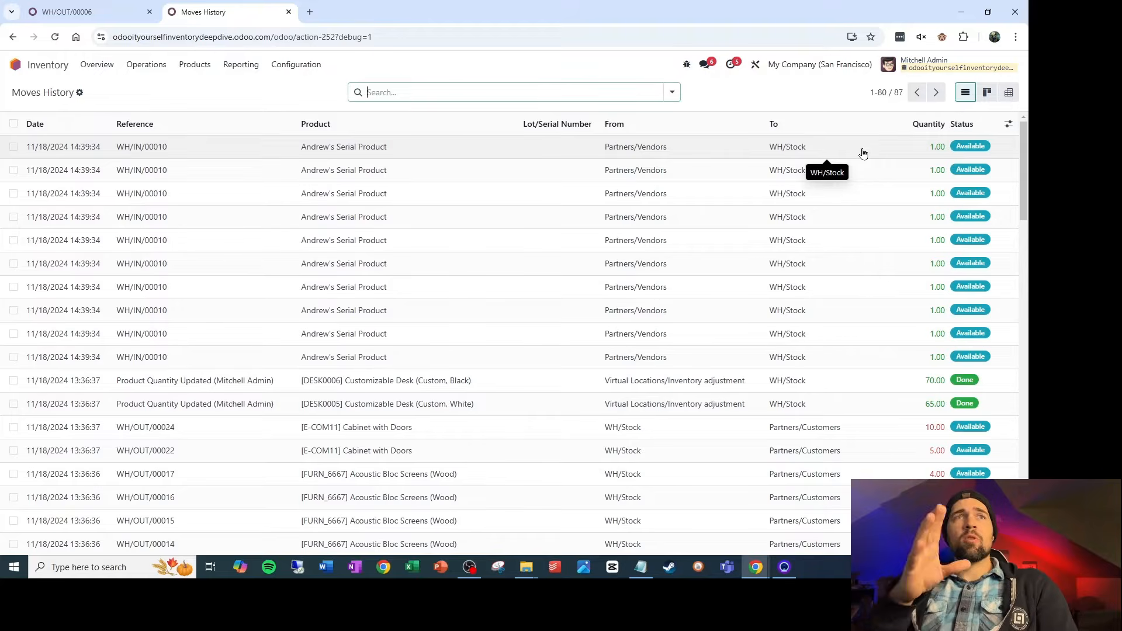
- Open the Moves Analysis report and show it as a list
{"action": "left_click", "coordinate": [241, 65]}
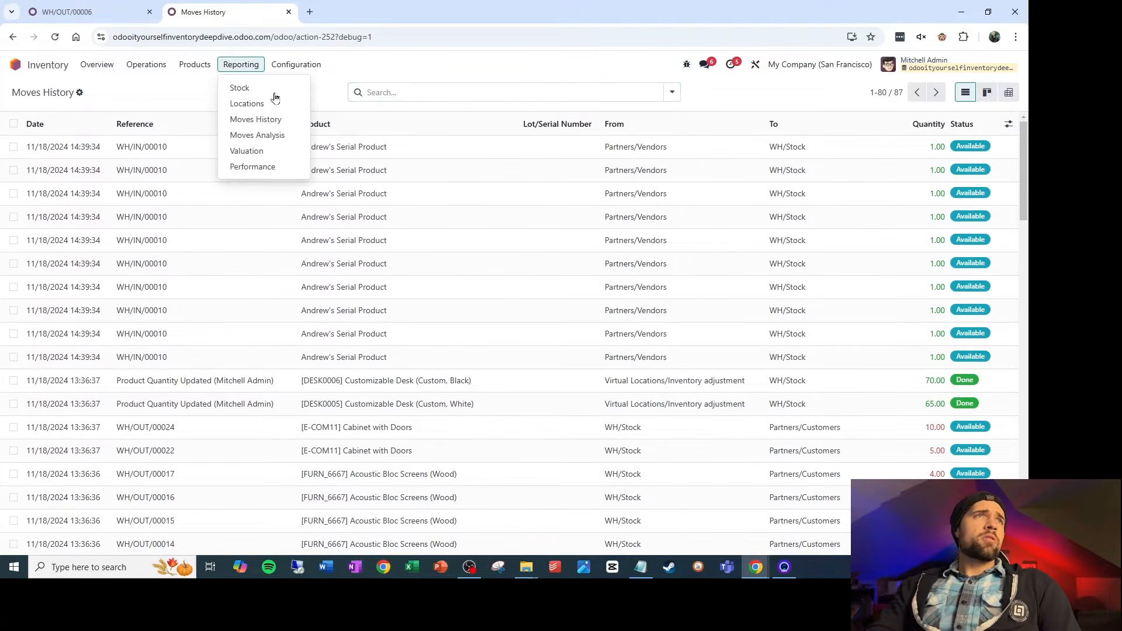
{"action": "left_click", "coordinate": [281, 137]}
{"action": "left_click", "coordinate": [965, 94]}
- Close the stock move details on delivery order WH/OUT/00006 and compare its product line with the Moves Analysis list
{"action": "left_click", "coordinate": [78, 16]}
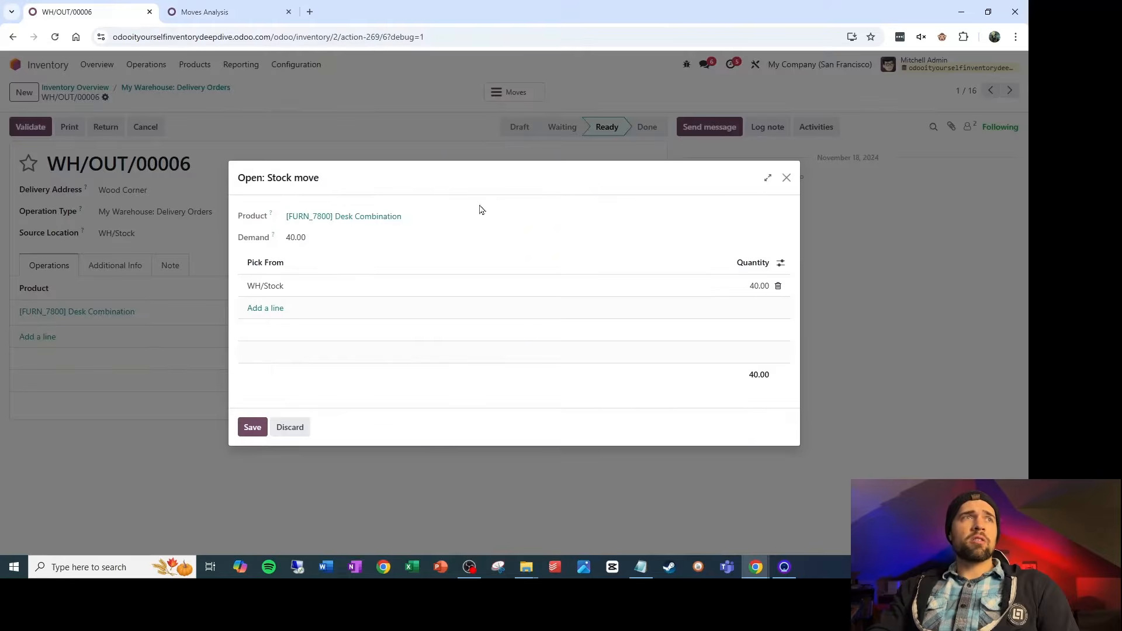
{"action": "left_click", "coordinate": [787, 178]}
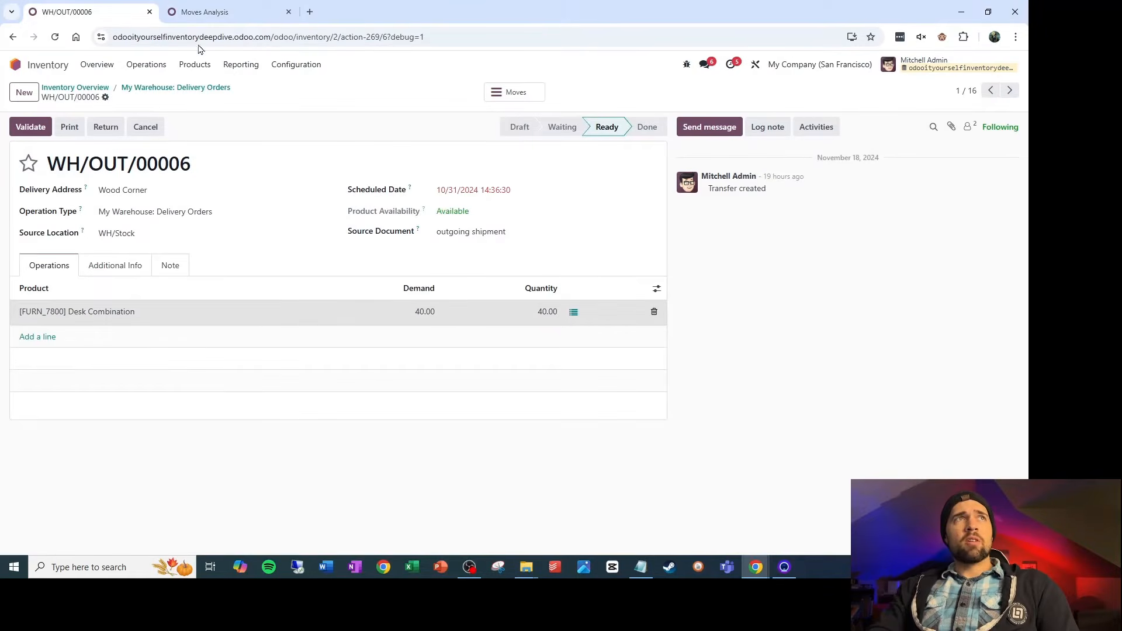
{"action": "left_click", "coordinate": [213, 19]}
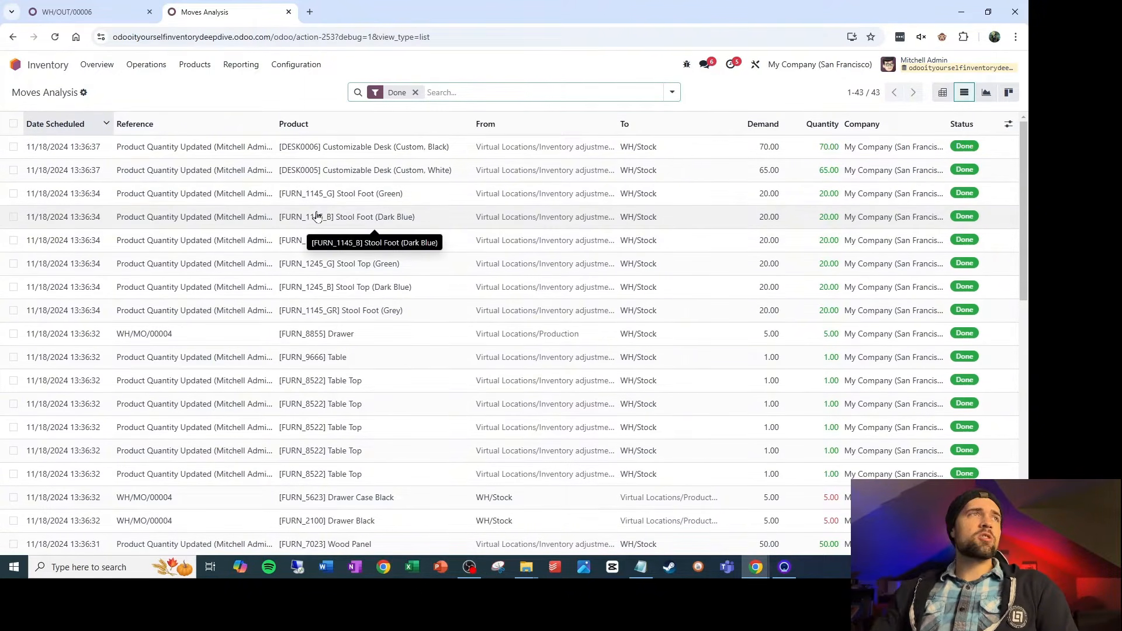
- Search the inventory product list for the serial-tracked demo product and open its record
{"action": "left_click", "coordinate": [140, 69]}
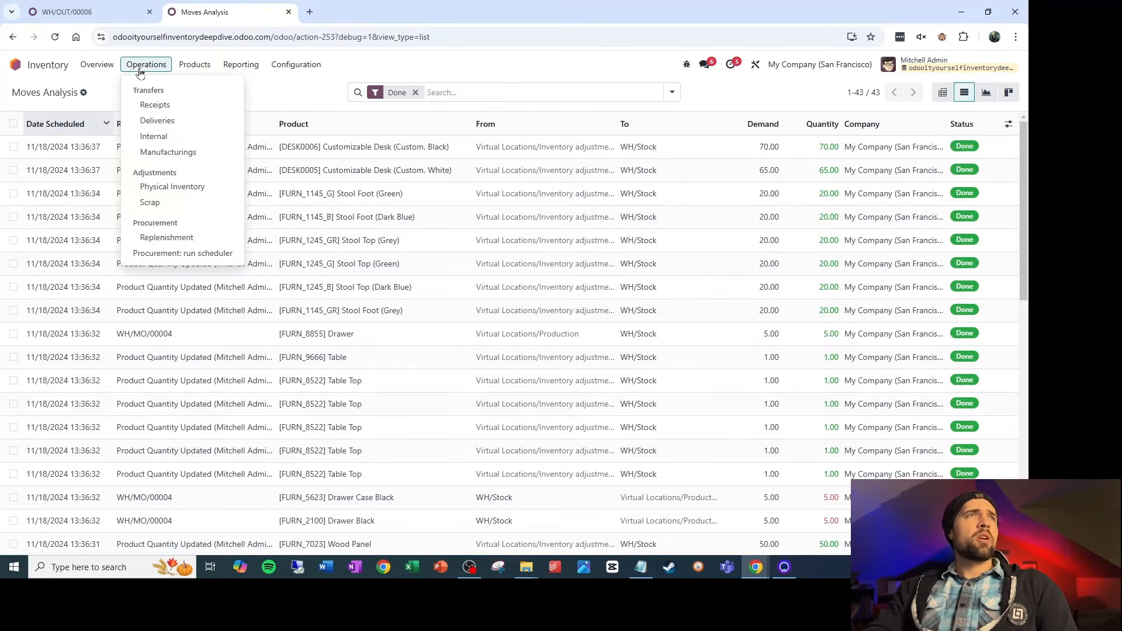
{"action": "mouse_move", "coordinate": [195, 64]}
{"action": "left_click", "coordinate": [207, 88]}
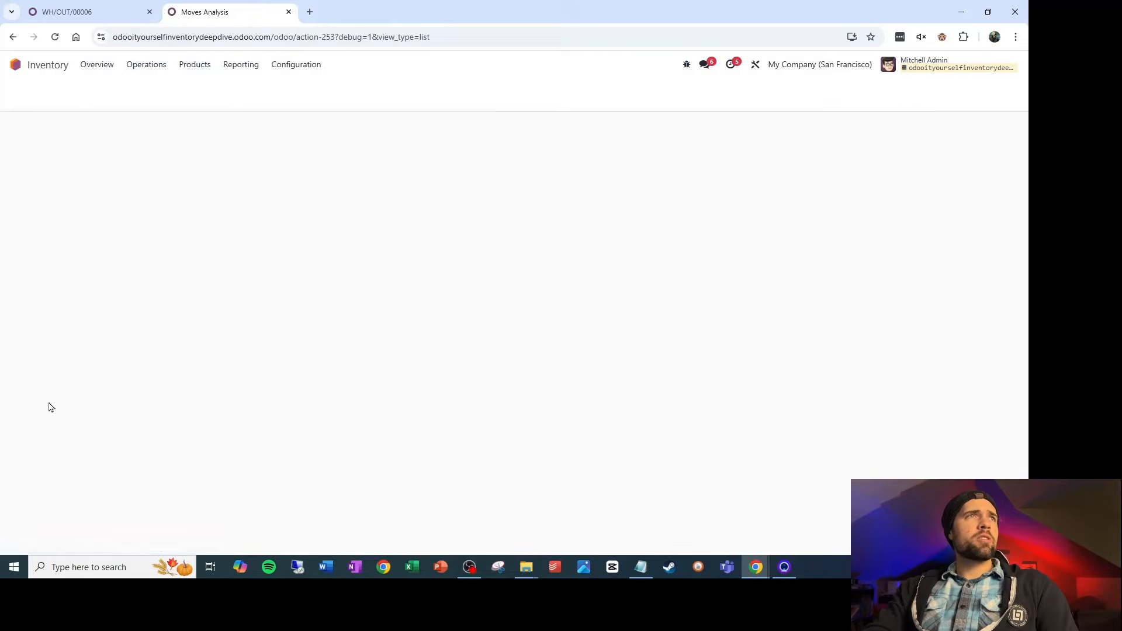
{"action": "type", "text": "andrew"}
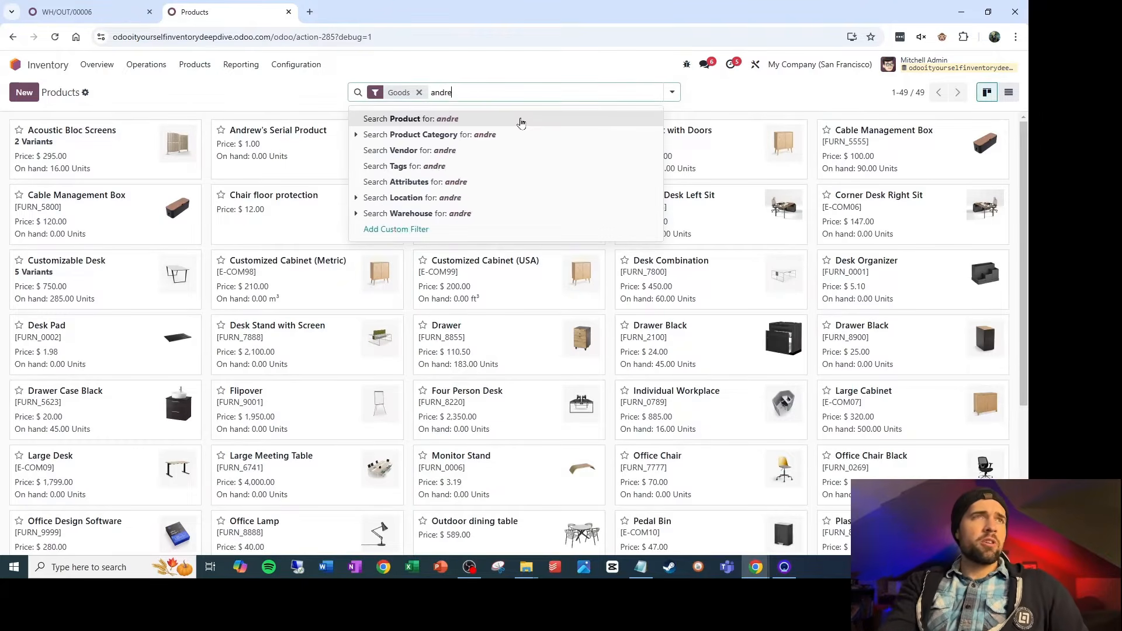
{"action": "key", "text": "Return"}
{"action": "left_click", "coordinate": [150, 139]}
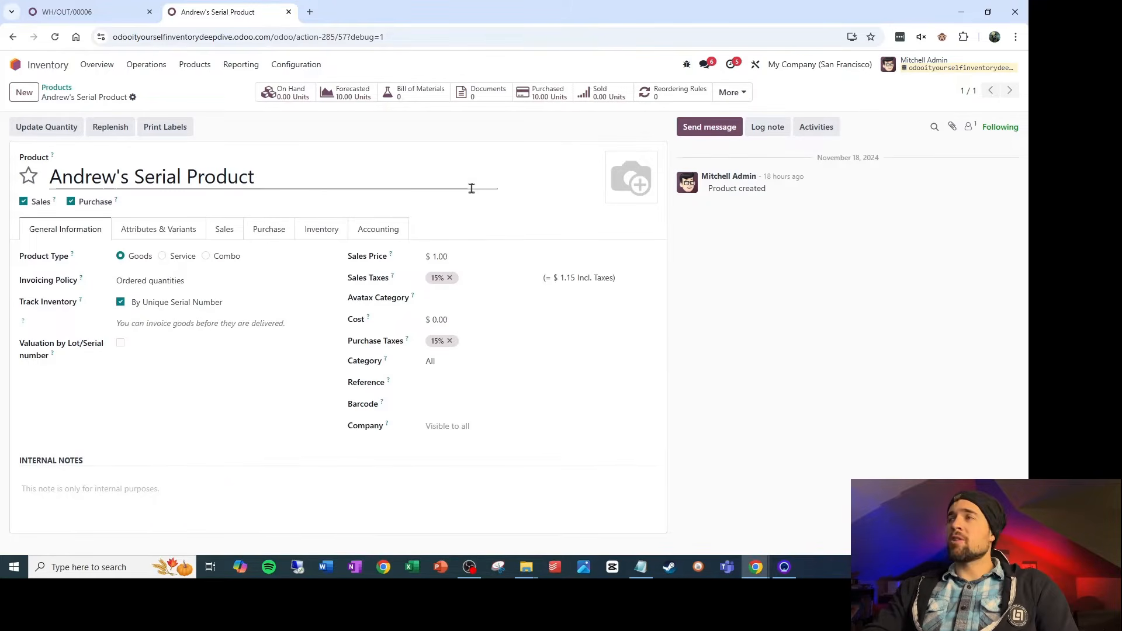
- Open the serial product's Forecasted report and examine its on-hand, incoming and outgoing quantities and the replenishment table
{"action": "left_click", "coordinate": [362, 95]}
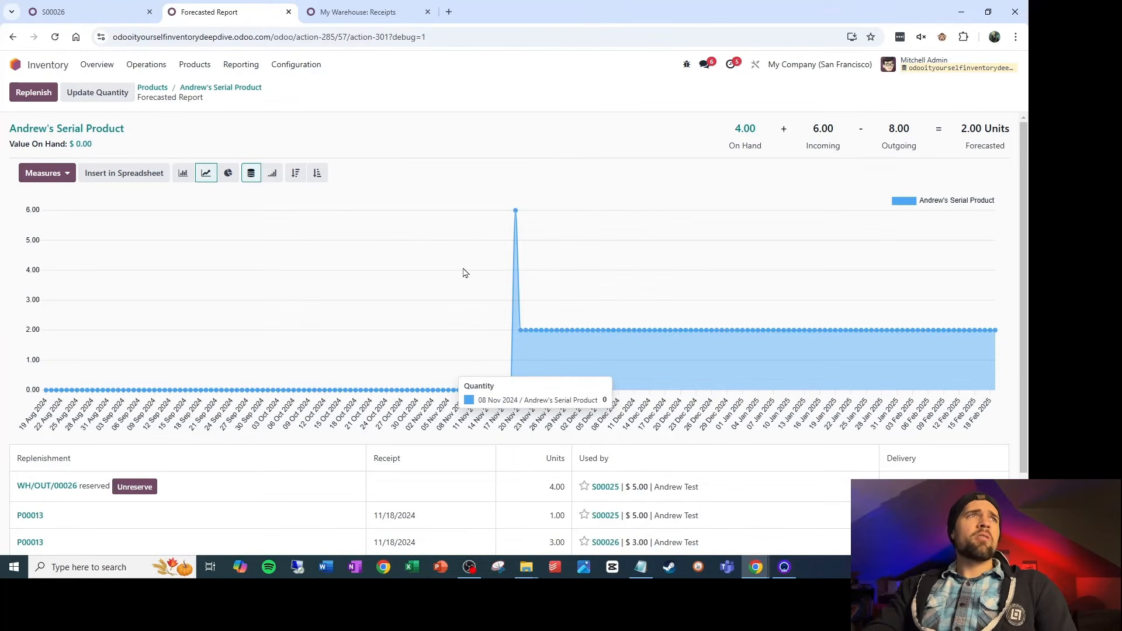
{"action": "scroll", "coordinate": [465, 273], "scroll_direction": "down", "scroll_amount": 2}
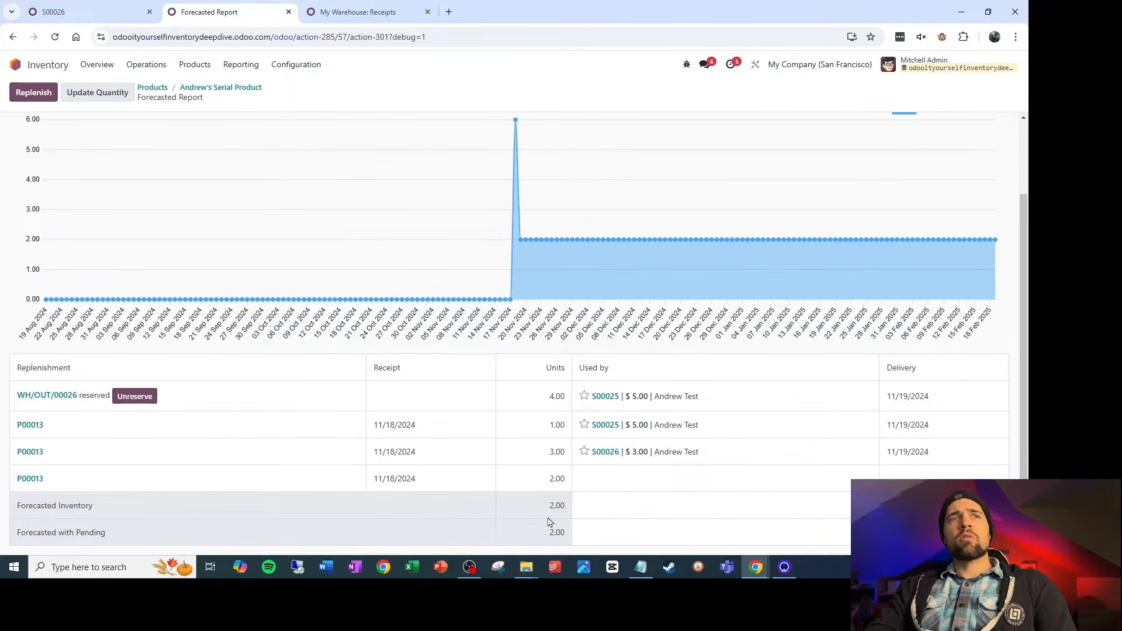
{"action": "scroll", "coordinate": [550, 521], "scroll_direction": "up", "scroll_amount": 2}
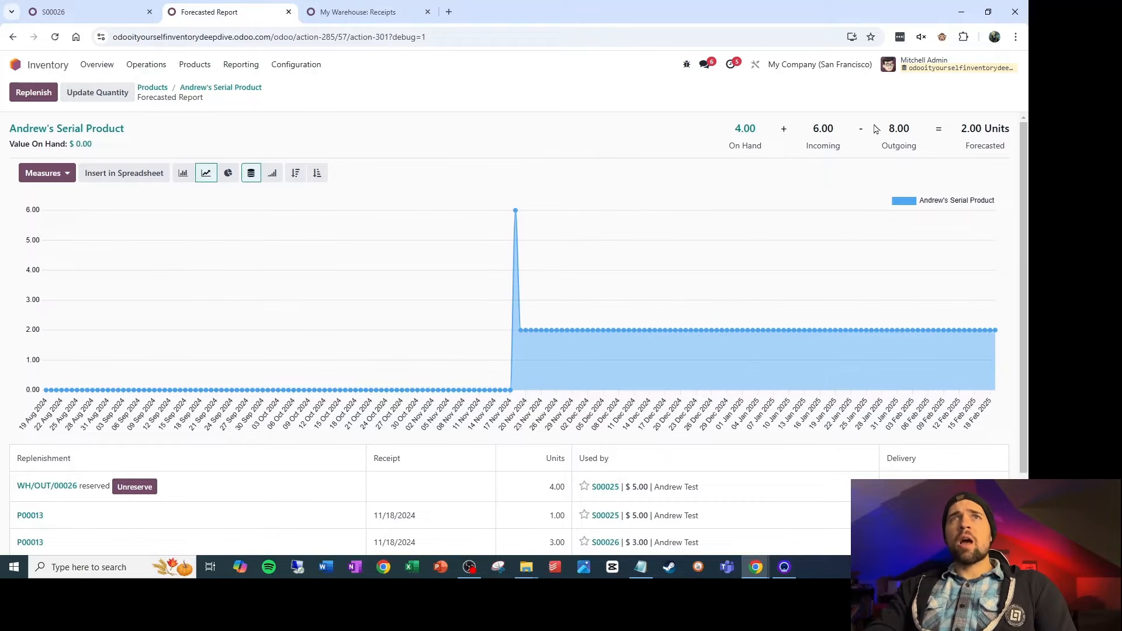
{"action": "scroll", "coordinate": [693, 199], "scroll_direction": "down", "scroll_amount": 2}
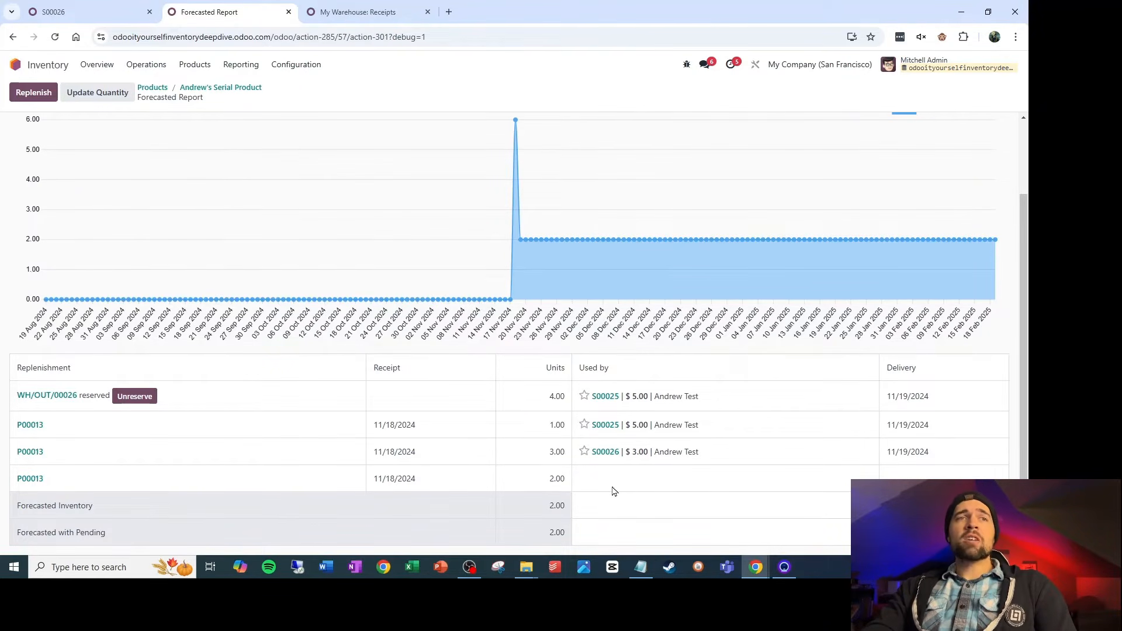
{"action": "scroll", "coordinate": [544, 520], "scroll_direction": "up", "scroll_amount": 1}
{"action": "scroll", "coordinate": [544, 519], "scroll_direction": "up", "scroll_amount": 2}
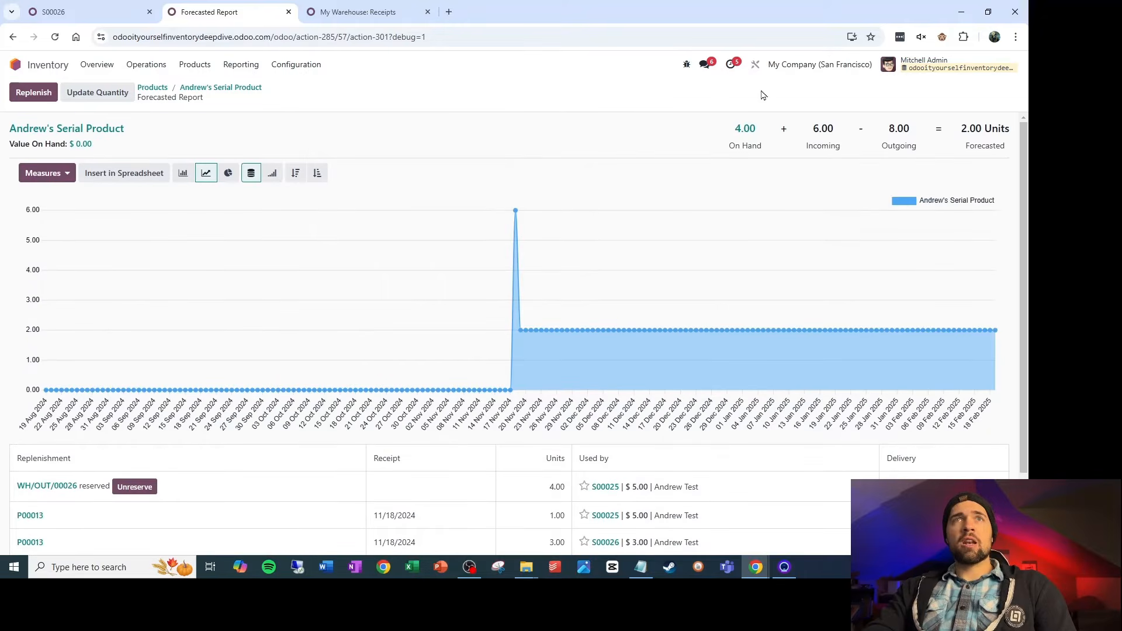
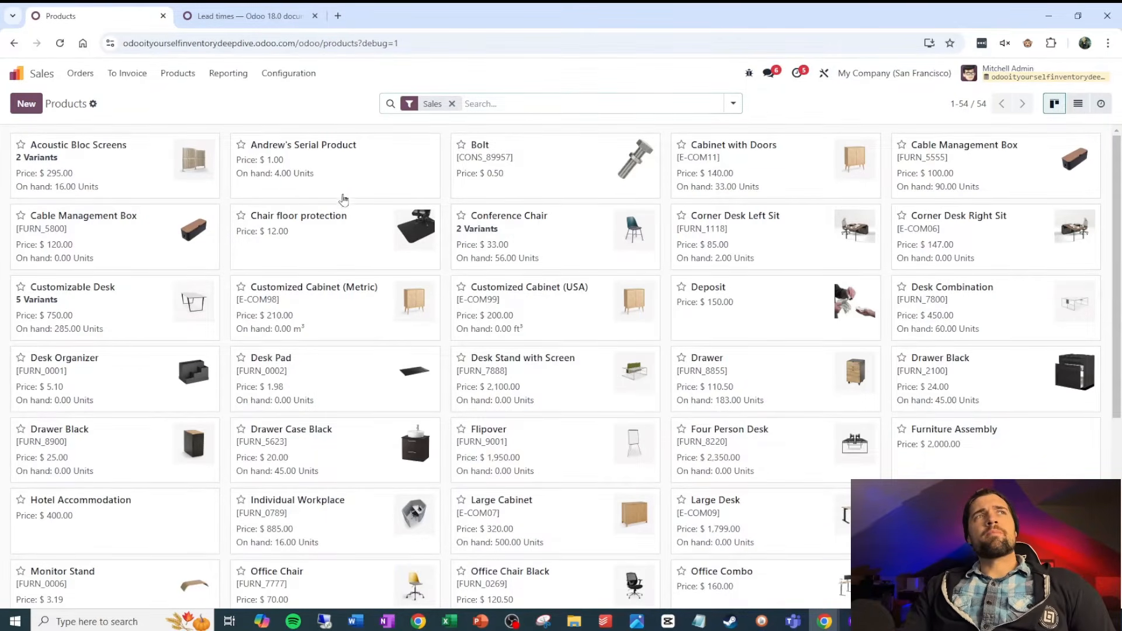
- Open the serial product from the Sales product list and show its inventory settings
{"action": "left_click", "coordinate": [348, 181]}
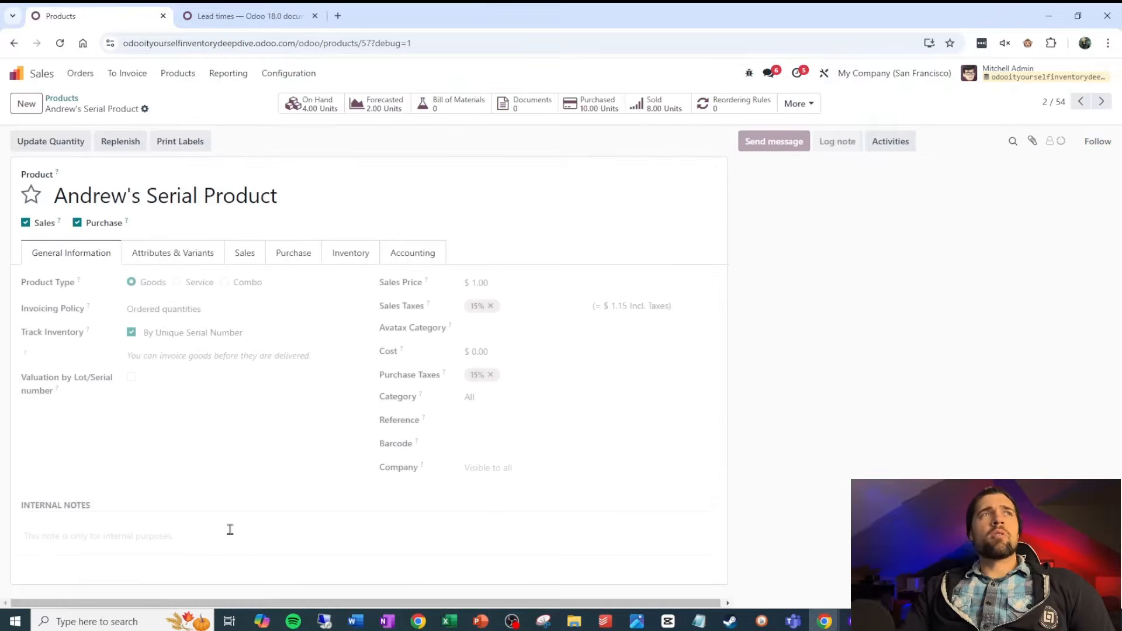
{"action": "left_click", "coordinate": [353, 257]}
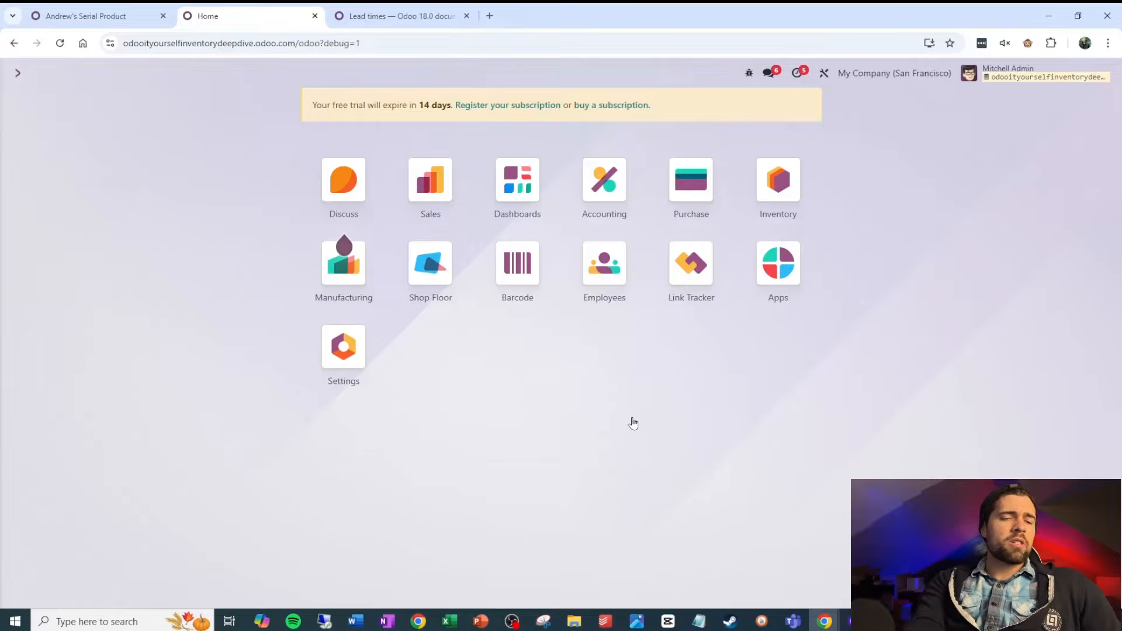
- Find the warehouse Routes configuration, inspect the Buy route's rule, and return to the list of routes
{"action": "type", "text": "routes"}
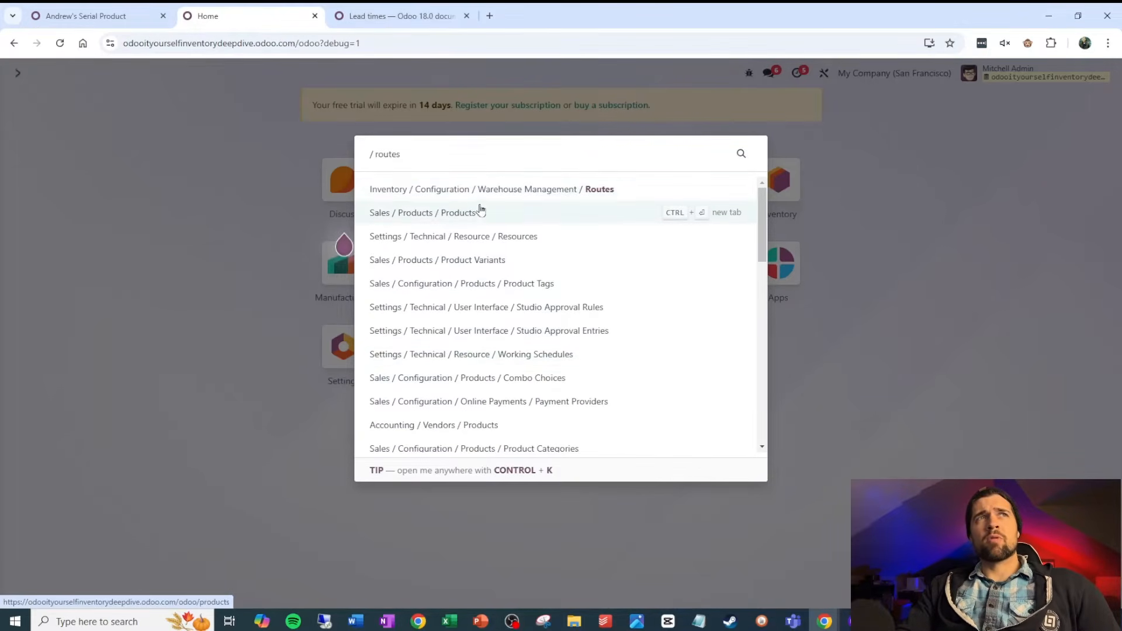
{"action": "left_click", "coordinate": [534, 190]}
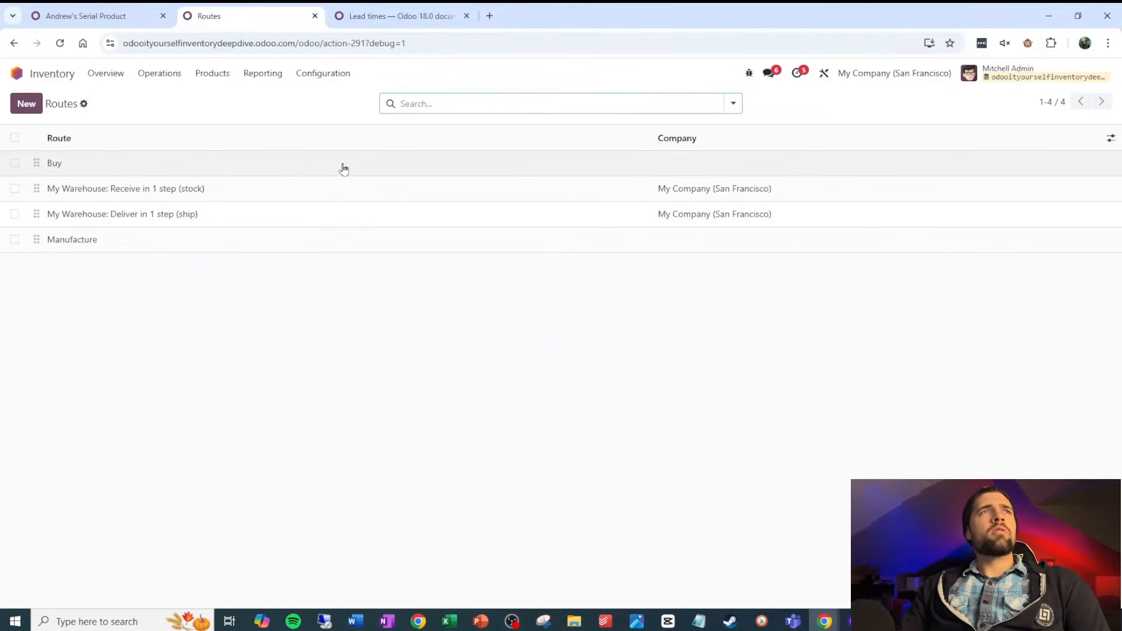
{"action": "left_click", "coordinate": [344, 169]}
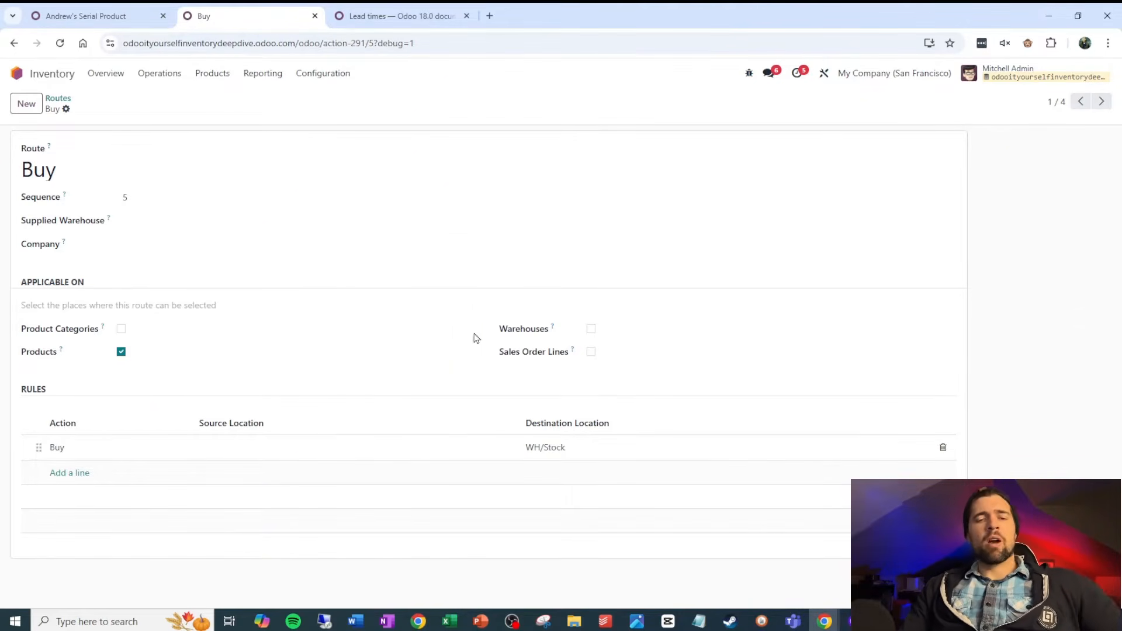
{"action": "left_click", "coordinate": [373, 449]}
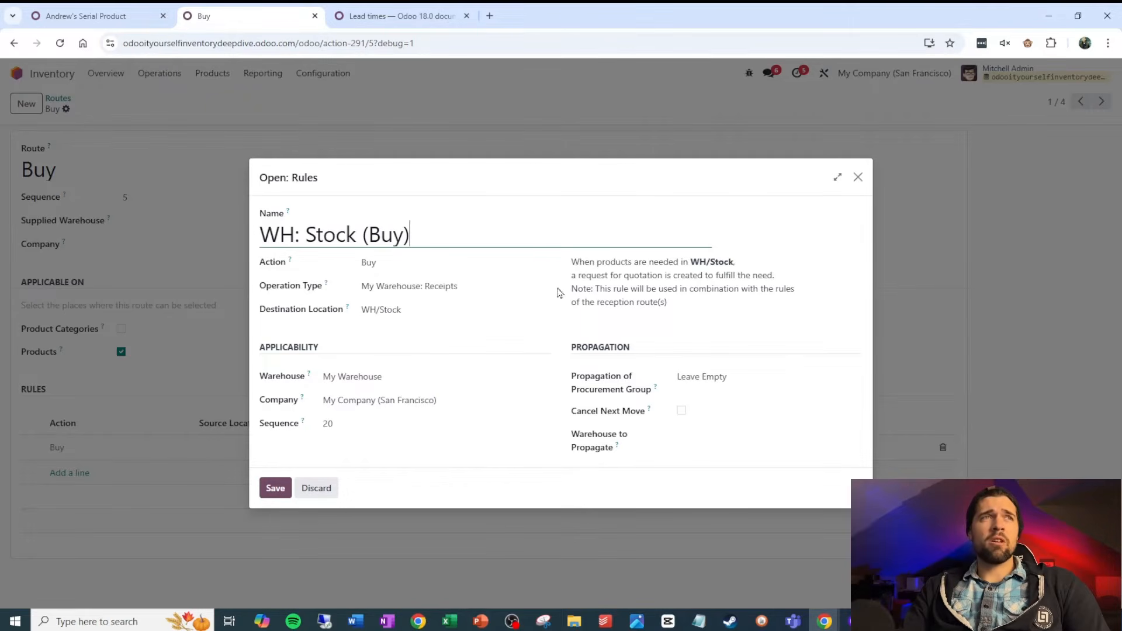
{"action": "key", "text": "Escape"}
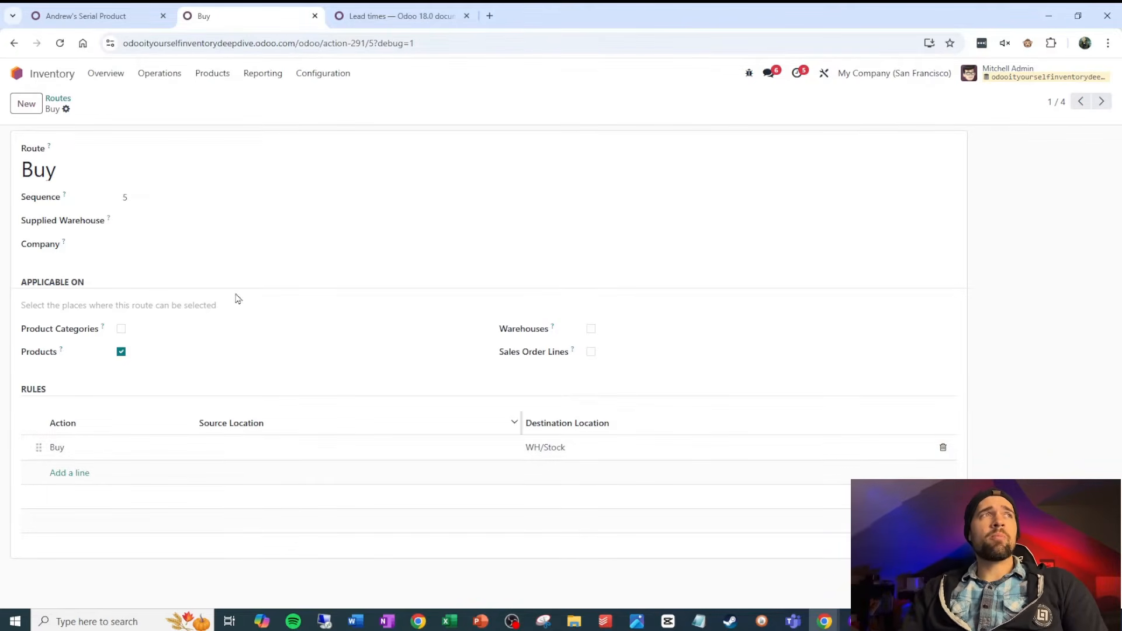
{"action": "left_click", "coordinate": [60, 98]}
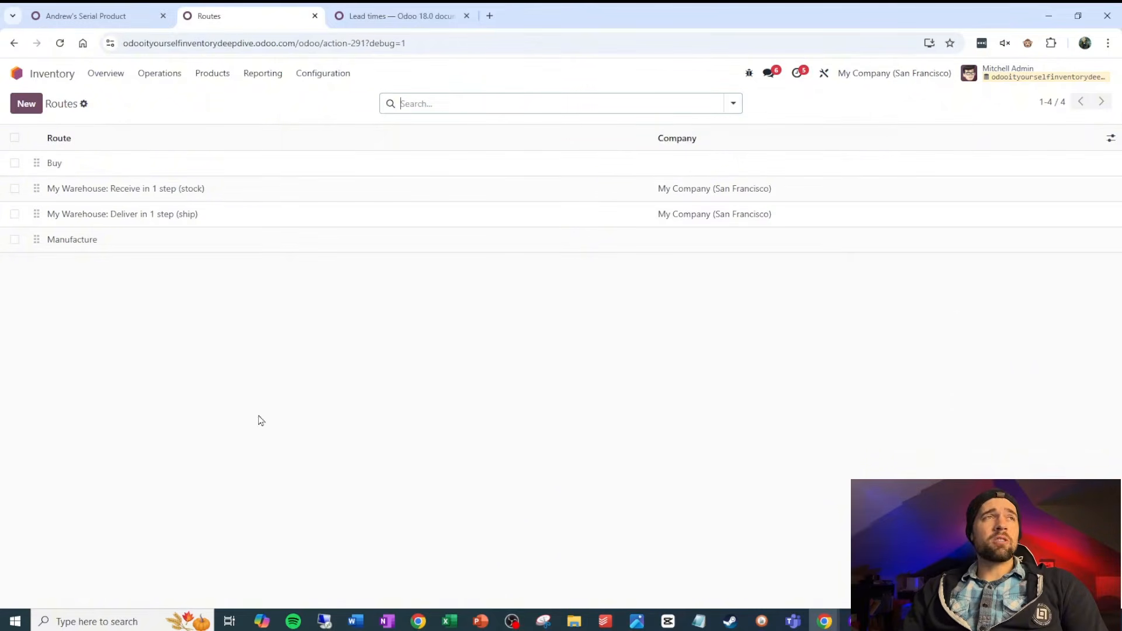
- Filter the routes to archived ones, unarchive the Replenish on Order (MTO) route, and clear the Archived filter
{"action": "left_click", "coordinate": [733, 104]}
{"action": "left_click", "coordinate": [381, 163]}
{"action": "left_click", "coordinate": [88, 165]}
{"action": "left_click", "coordinate": [156, 110]}
{"action": "left_click", "coordinate": [197, 131]}
{"action": "left_click", "coordinate": [58, 98]}
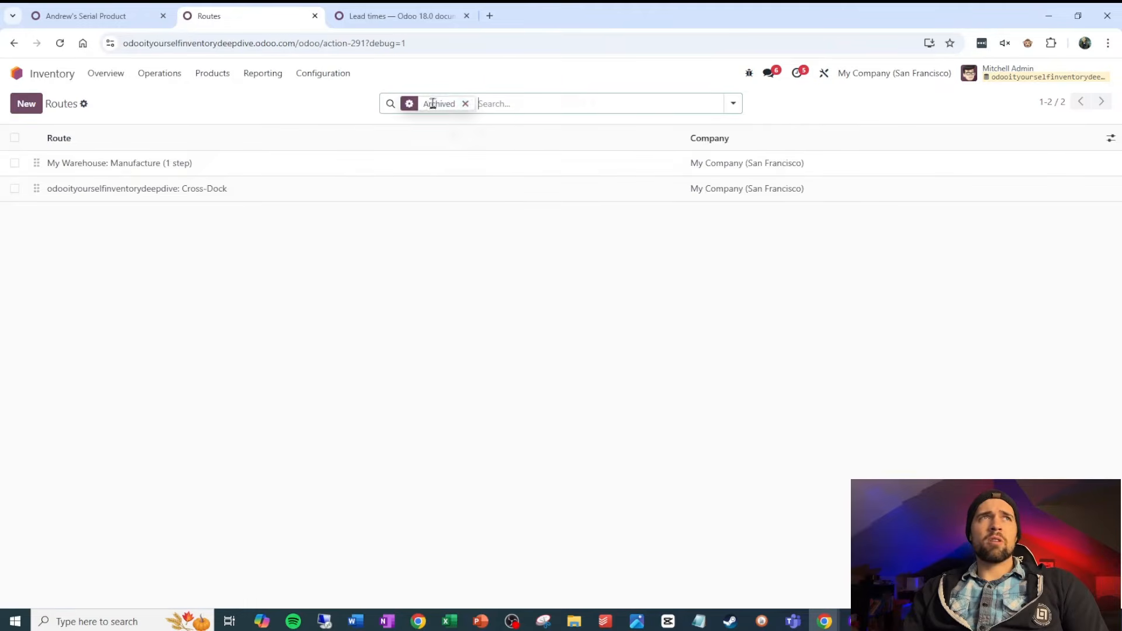
{"action": "left_click", "coordinate": [465, 104]}
- Enable the Replenish on Order (MTO) route alongside Buy on the serial product and save the record
{"action": "key", "text": "ctrl+shift+Tab"}
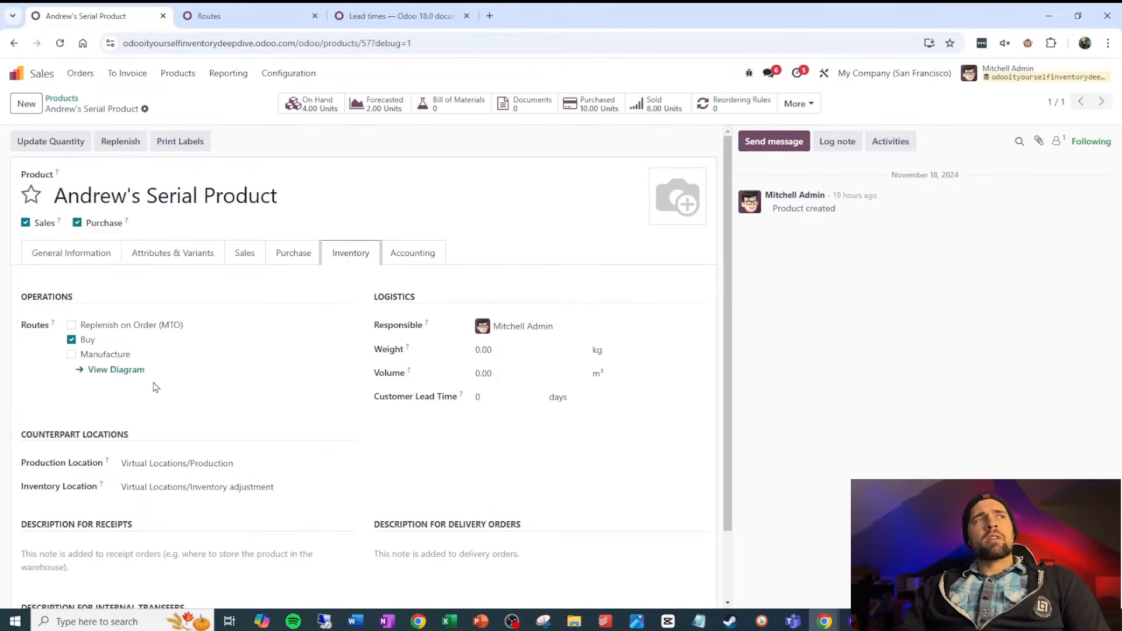
{"action": "left_click", "coordinate": [143, 330]}
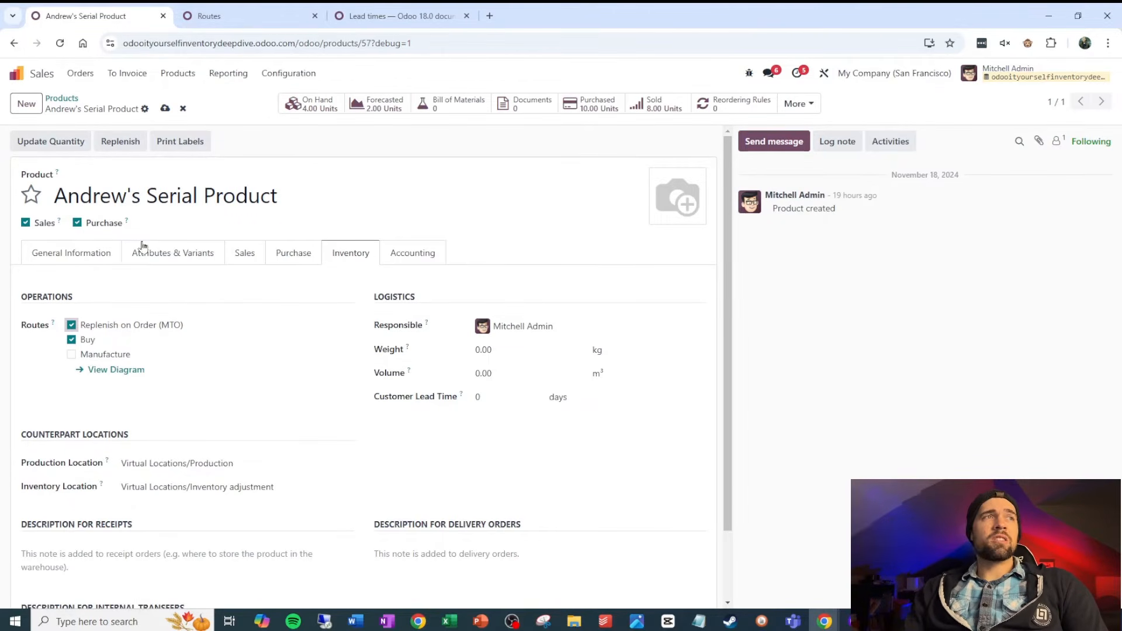
{"action": "left_click", "coordinate": [165, 109]}
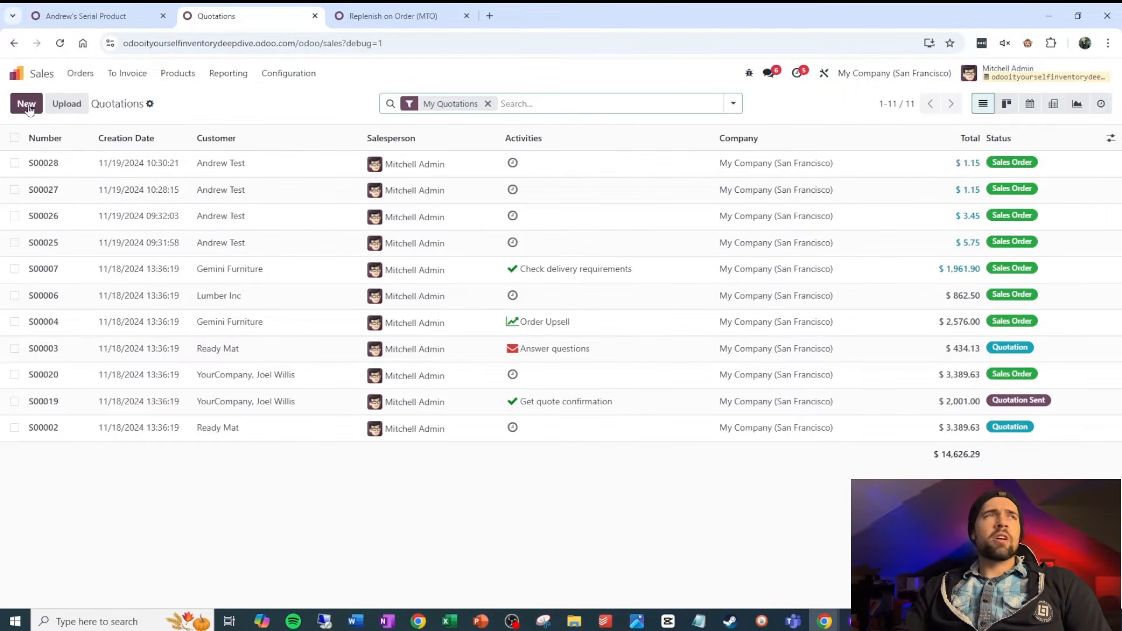
- Create a new sales quotation and set the test customer on it
{"action": "left_click", "coordinate": [27, 106]}
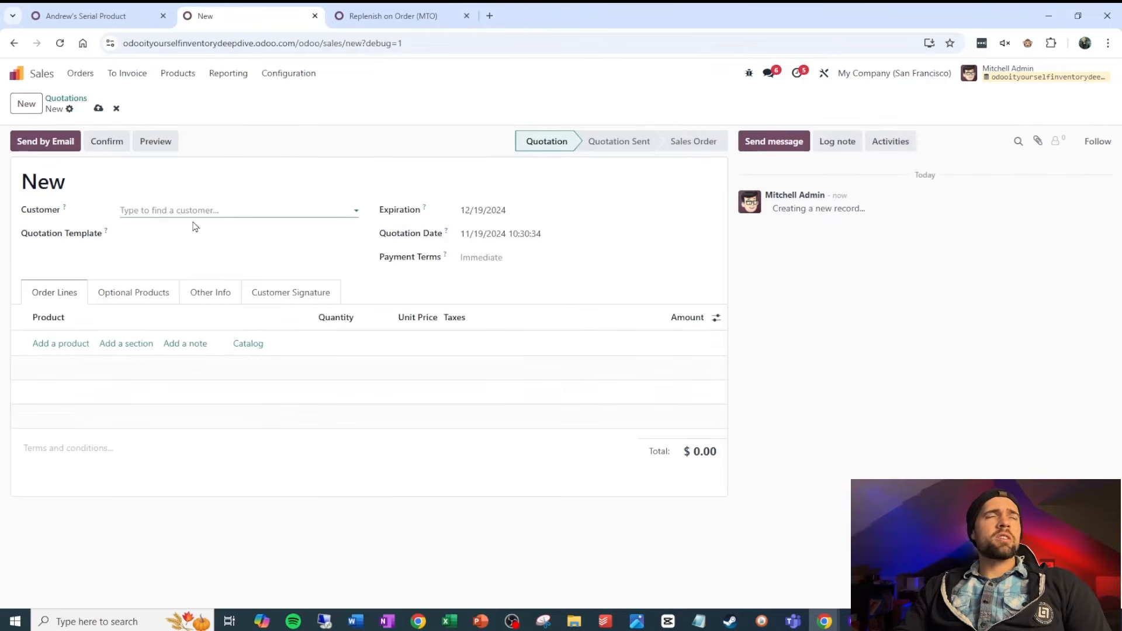
{"action": "type", "text": "Andrew"}
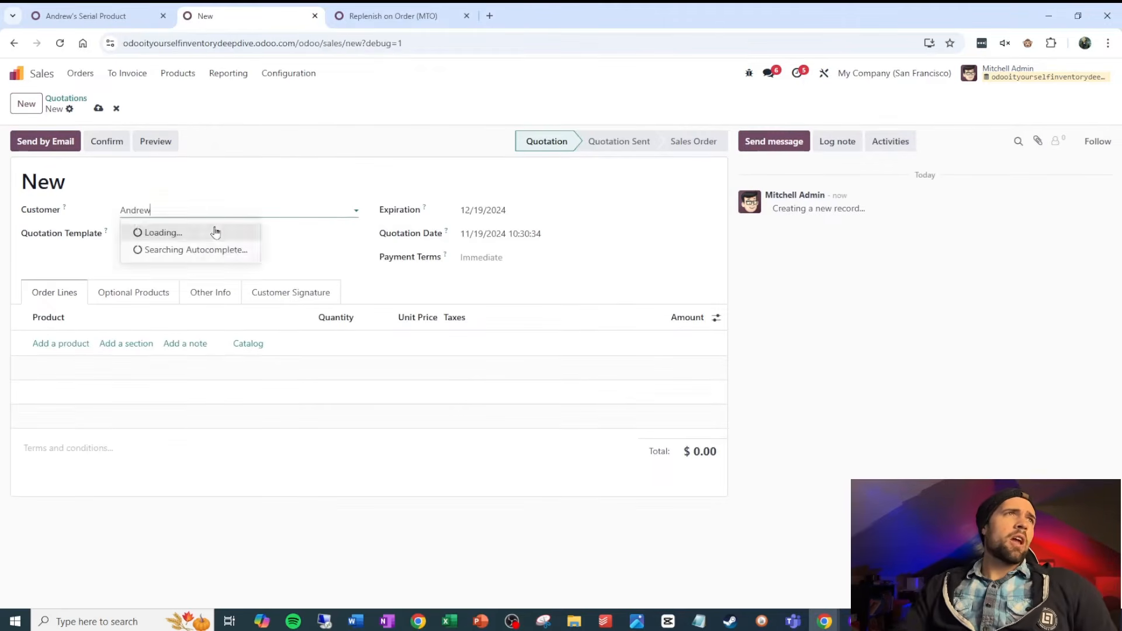
{"action": "left_click", "coordinate": [237, 232]}
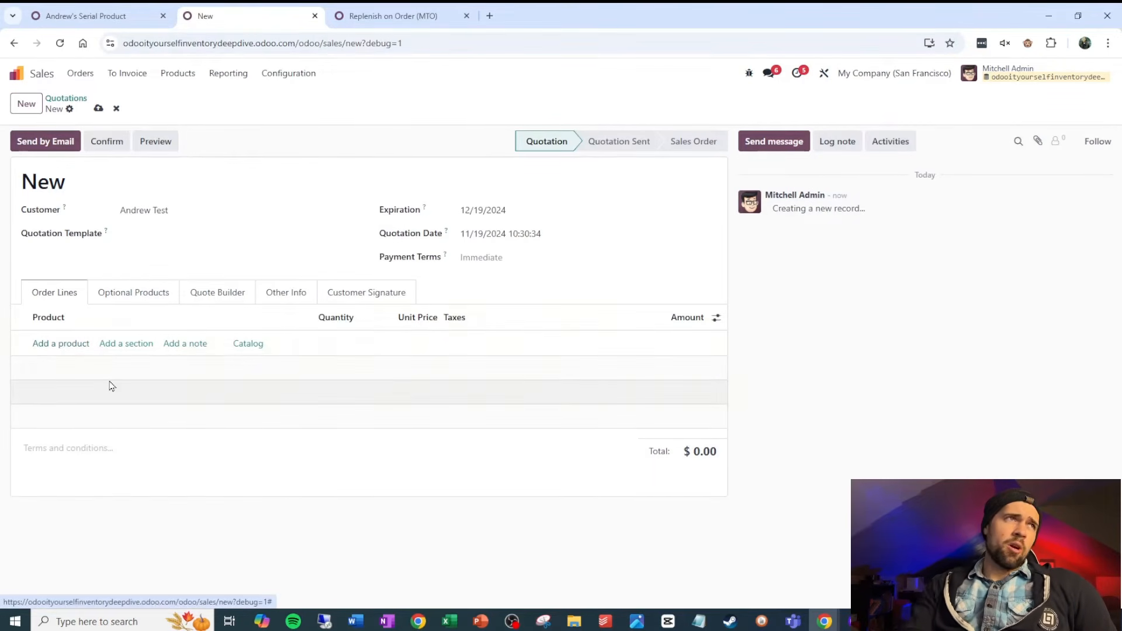
- Add one unit of the serial product to the quotation and confirm it as a sales order
{"action": "left_click", "coordinate": [72, 349]}
{"action": "type", "text": "Andrew Ser"}
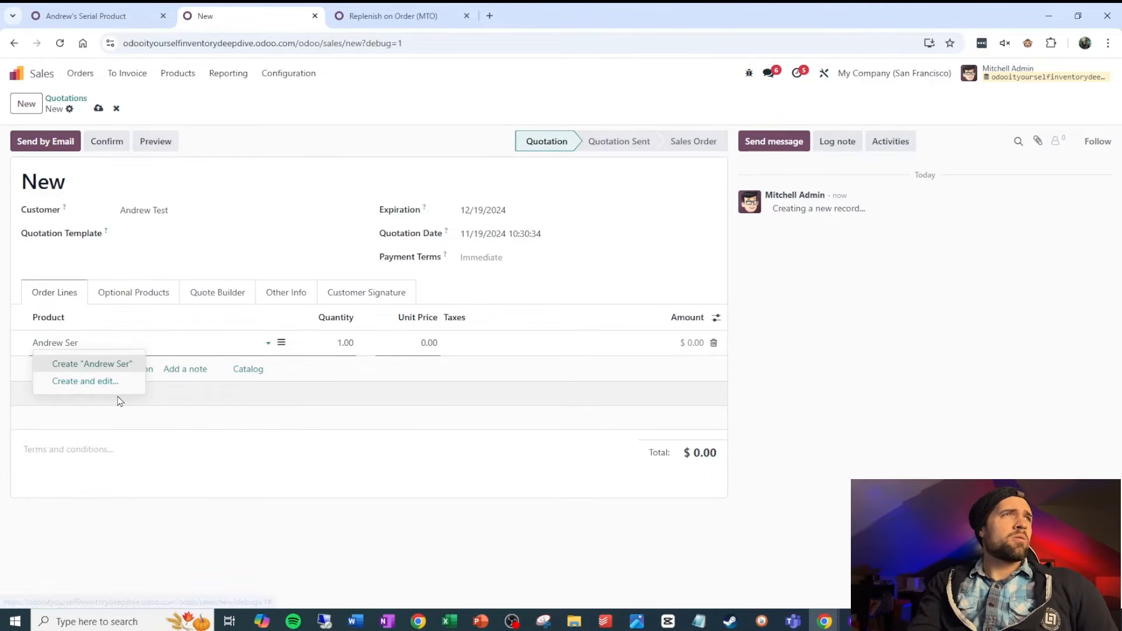
{"action": "key", "text": "BackSpace"}
{"action": "key", "text": "BackSpace"}
{"action": "key", "text": "BackSpace"}
{"action": "key", "text": "BackSpace"}
{"action": "left_click", "coordinate": [120, 364]}
{"action": "left_click", "coordinate": [107, 142]}
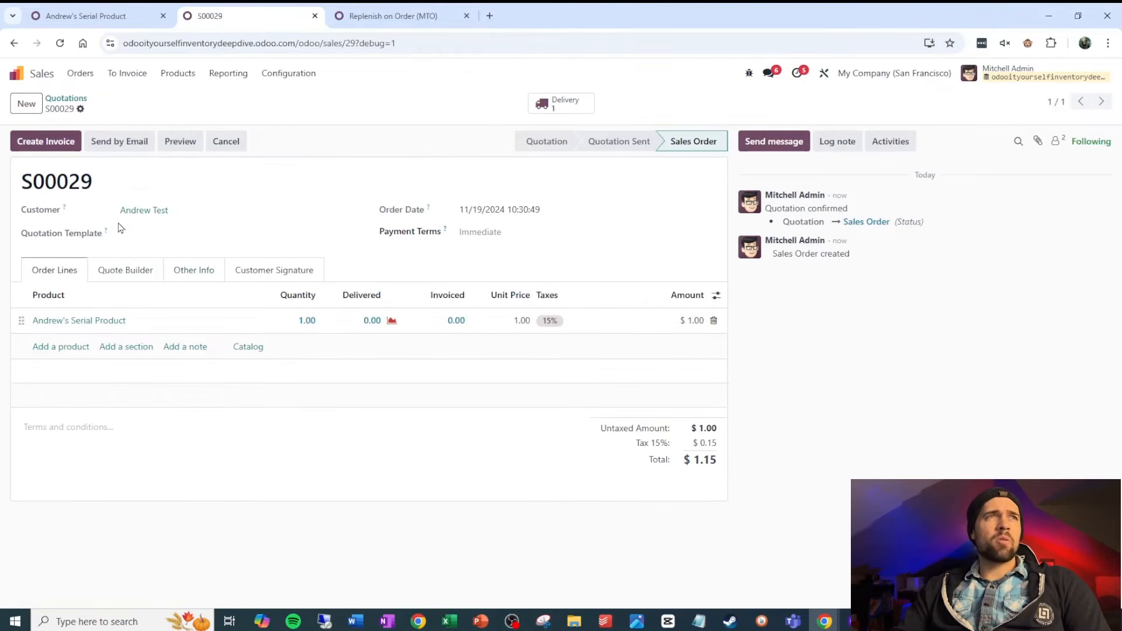
- Create and confirm another sales order for the test customer with one serial product unit, and open its linked purchase request for quotation
{"action": "key", "text": "alt+c"}
{"action": "type", "text": "Andrew"}
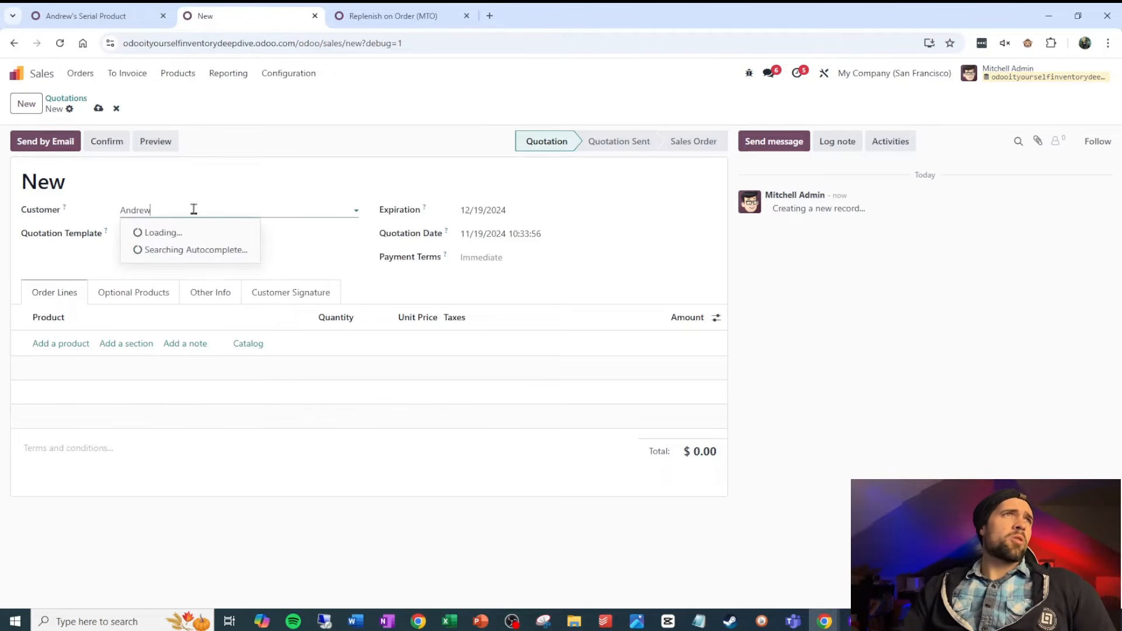
{"action": "left_click", "coordinate": [178, 234]}
{"action": "left_click", "coordinate": [64, 344]}
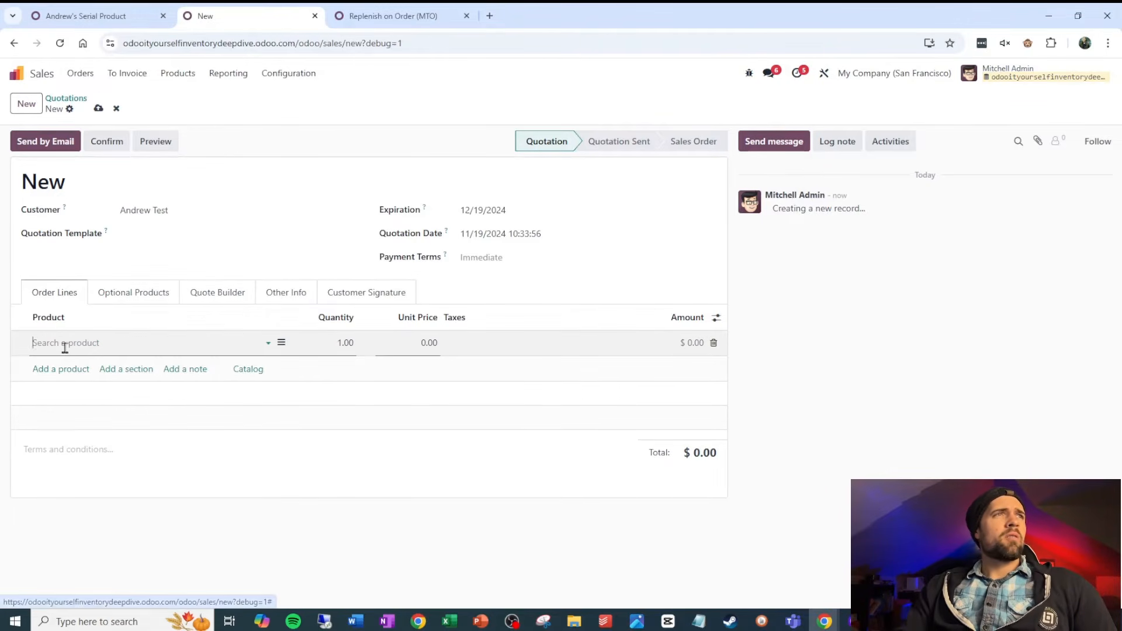
{"action": "type", "text": "Andrew"}
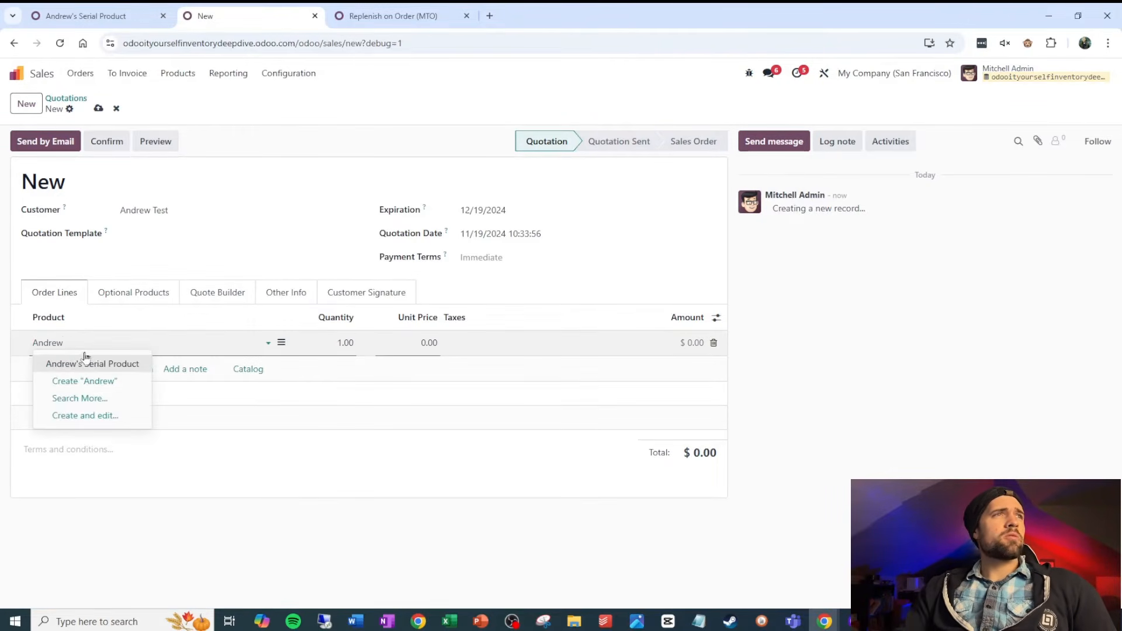
{"action": "left_click", "coordinate": [89, 363]}
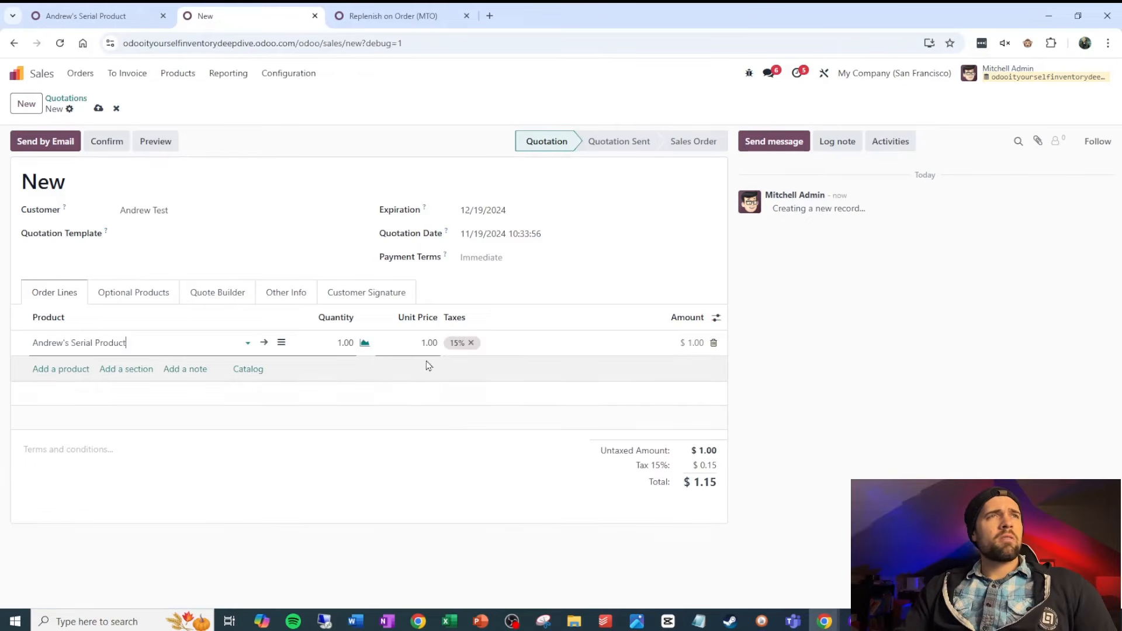
{"action": "left_click", "coordinate": [107, 141]}
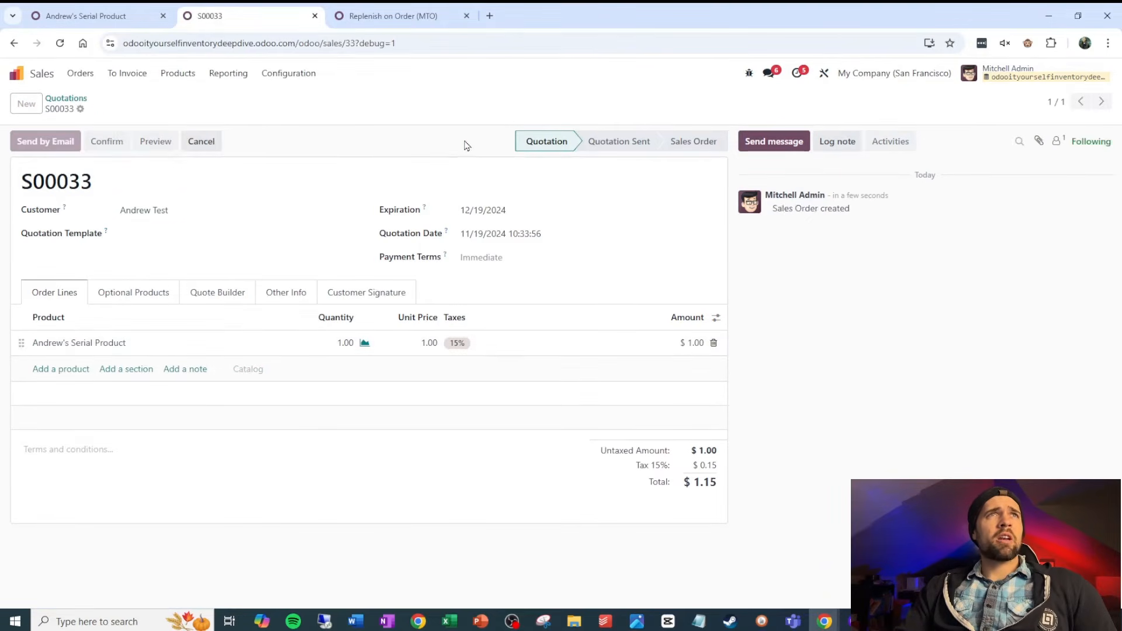
{"action": "left_click", "coordinate": [577, 111]}
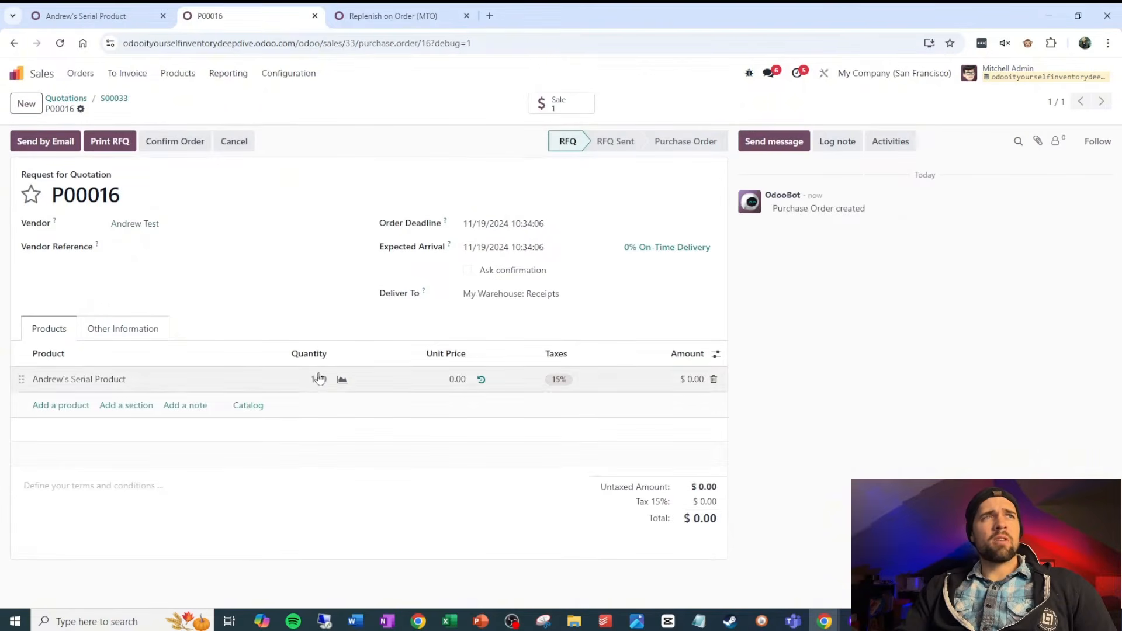
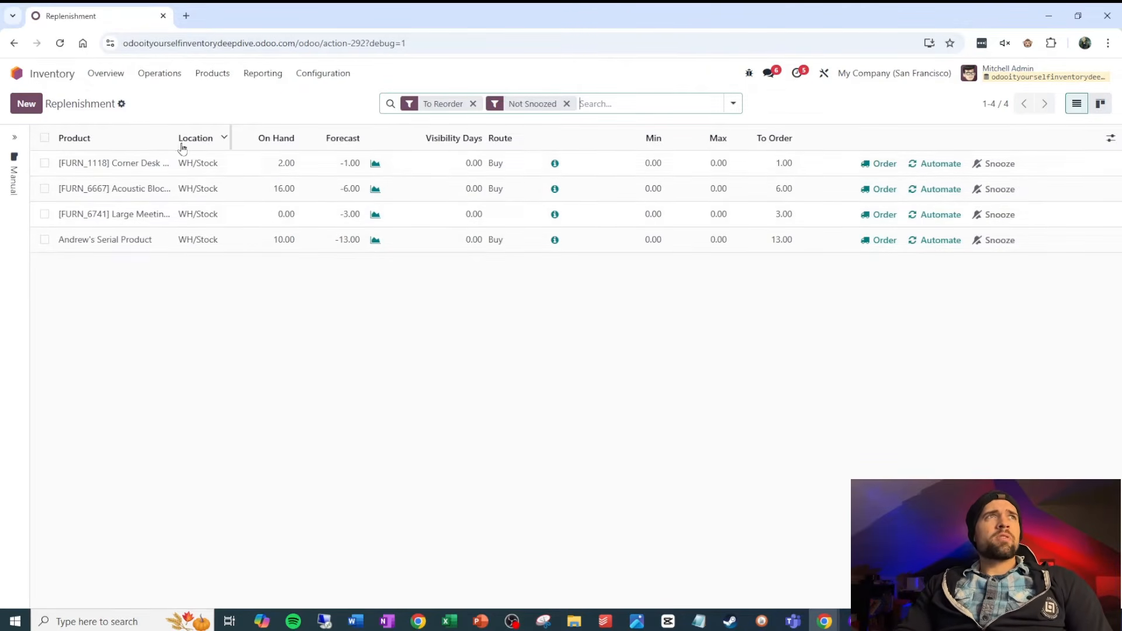
- Widen the Product column in the Replenishment list so the full product names fit
{"action": "left_click_drag", "start_coordinate": [182, 133], "coordinate": [245, 135]}
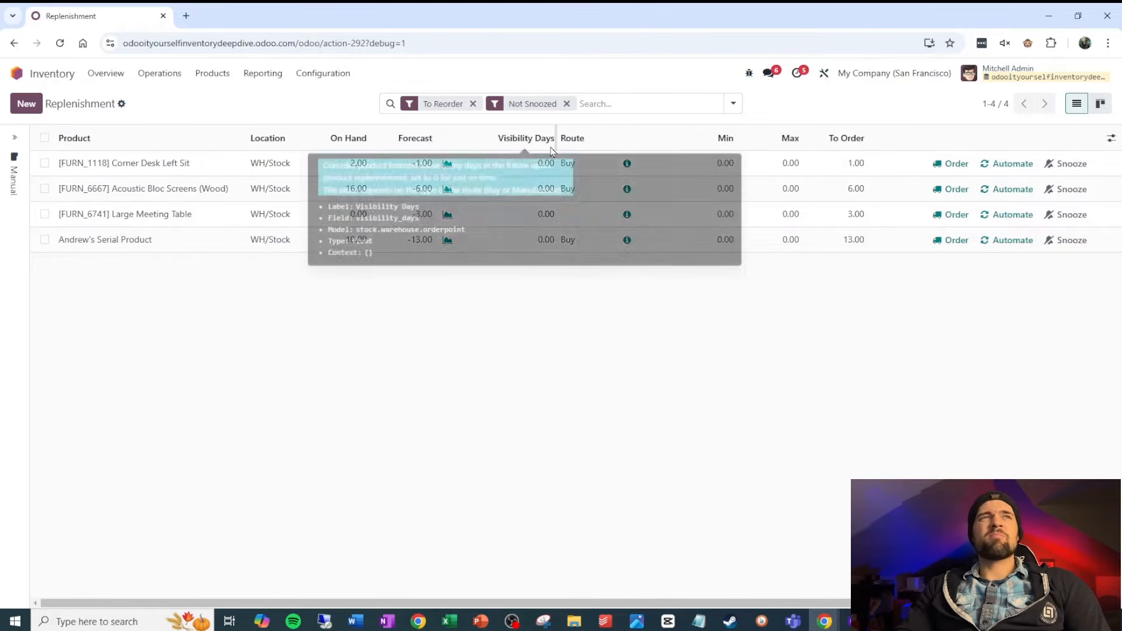
- Review the optional columns of the Replenishment list and the routes available for the Corner Desk Left Sit line
{"action": "left_click", "coordinate": [1110, 139]}
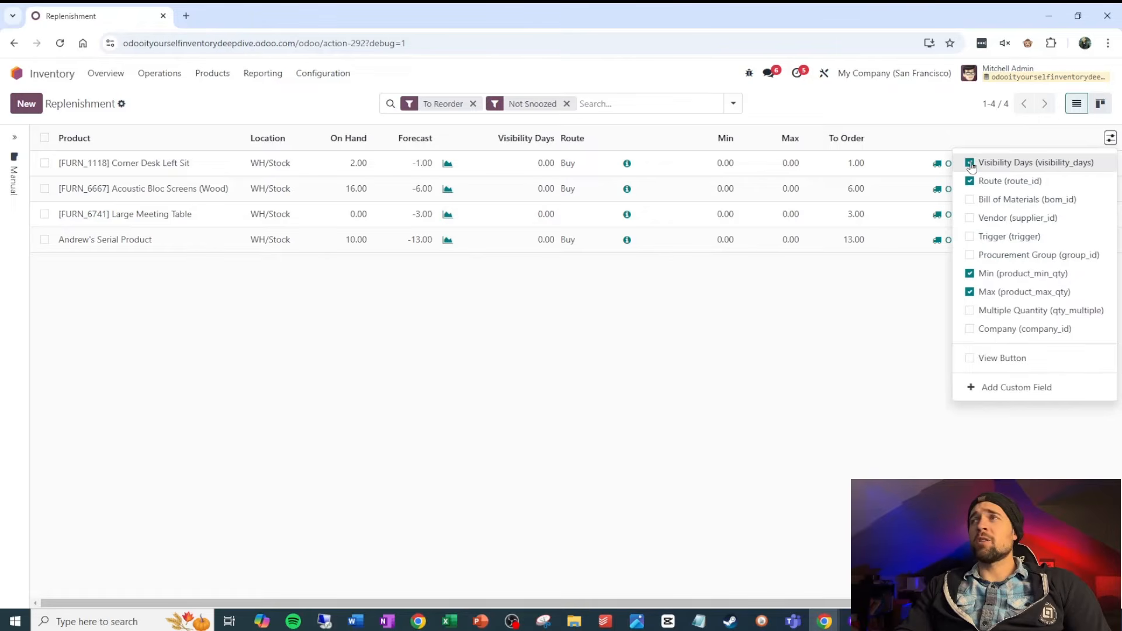
{"action": "left_click", "coordinate": [779, 325]}
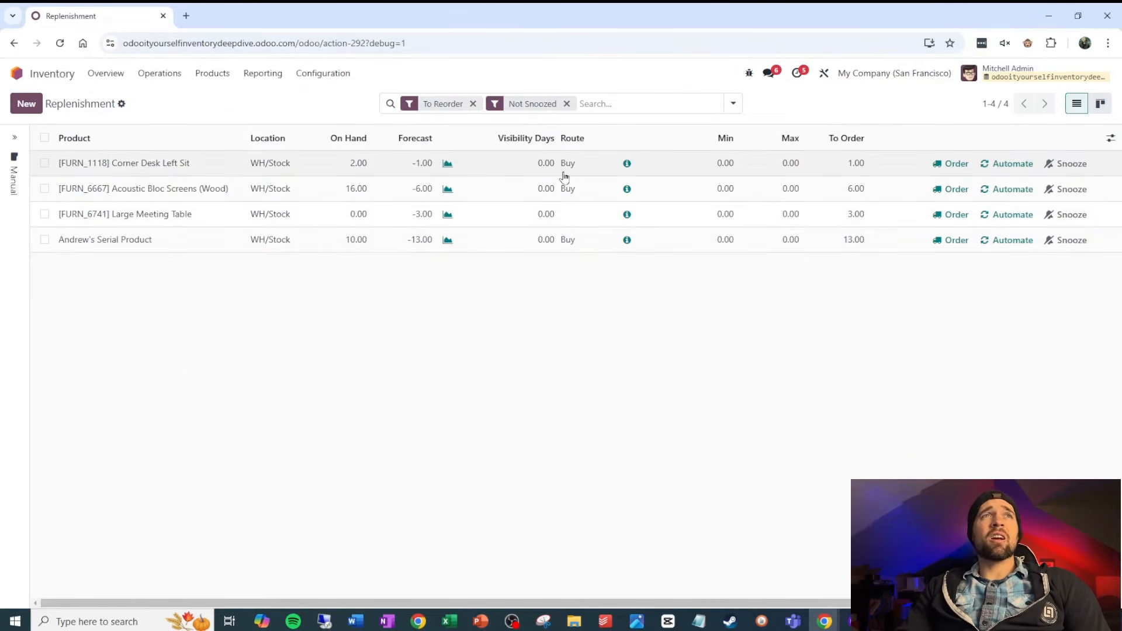
{"action": "left_click", "coordinate": [596, 163]}
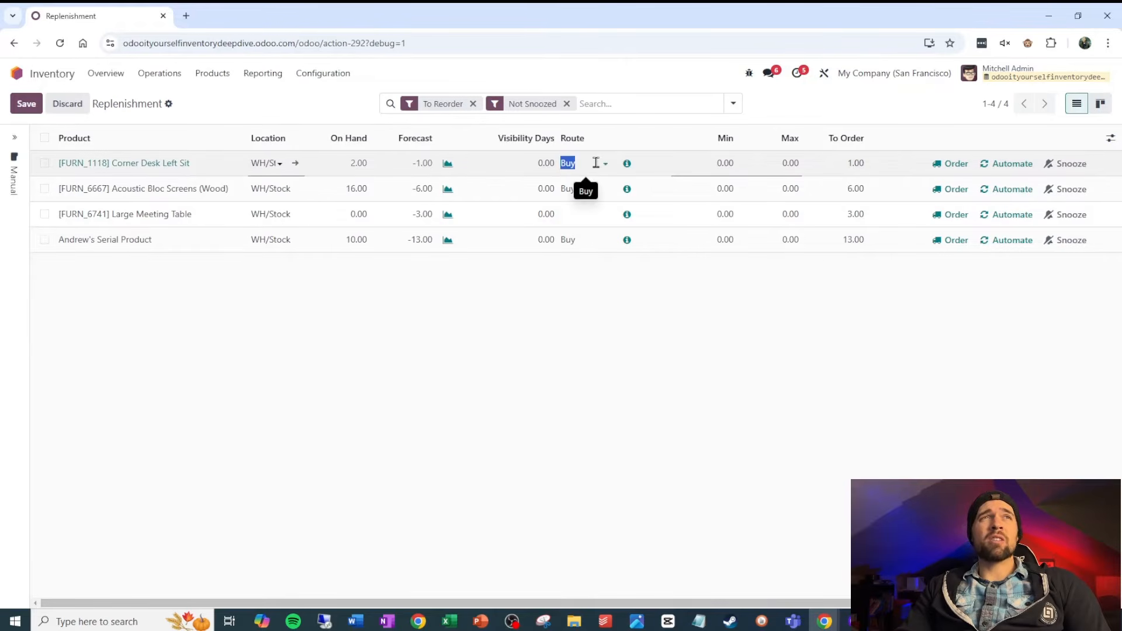
{"action": "left_click", "coordinate": [596, 162]}
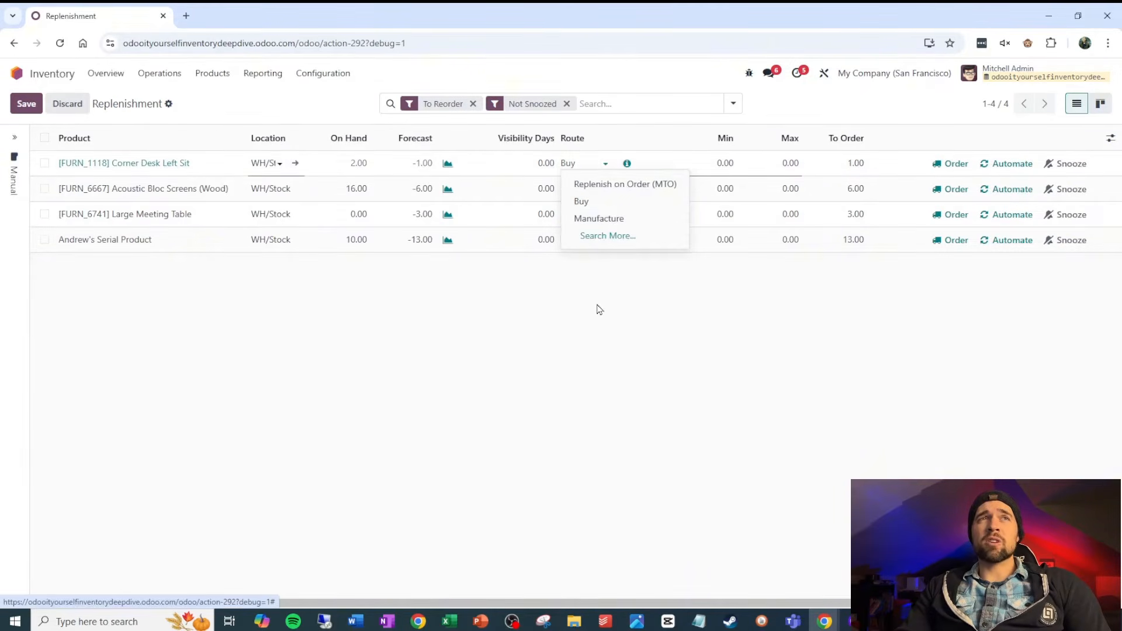
{"action": "left_click", "coordinate": [598, 325]}
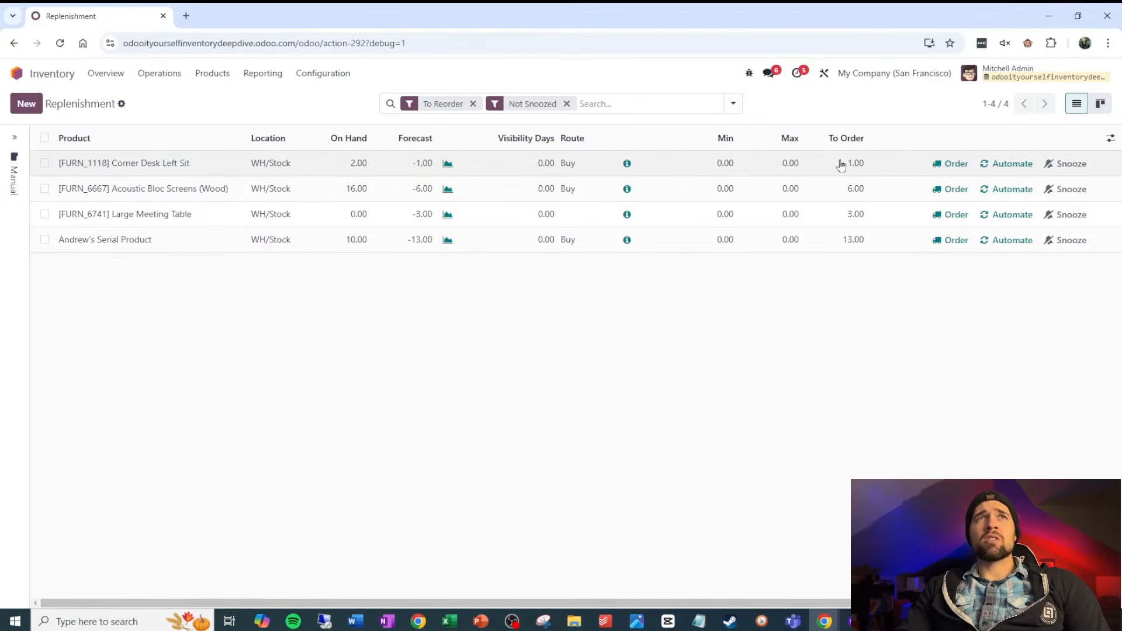
- Set the minimum quantity of the Corner Desk Left Sit replenishment line to 10
{"action": "left_click", "coordinate": [726, 165]}
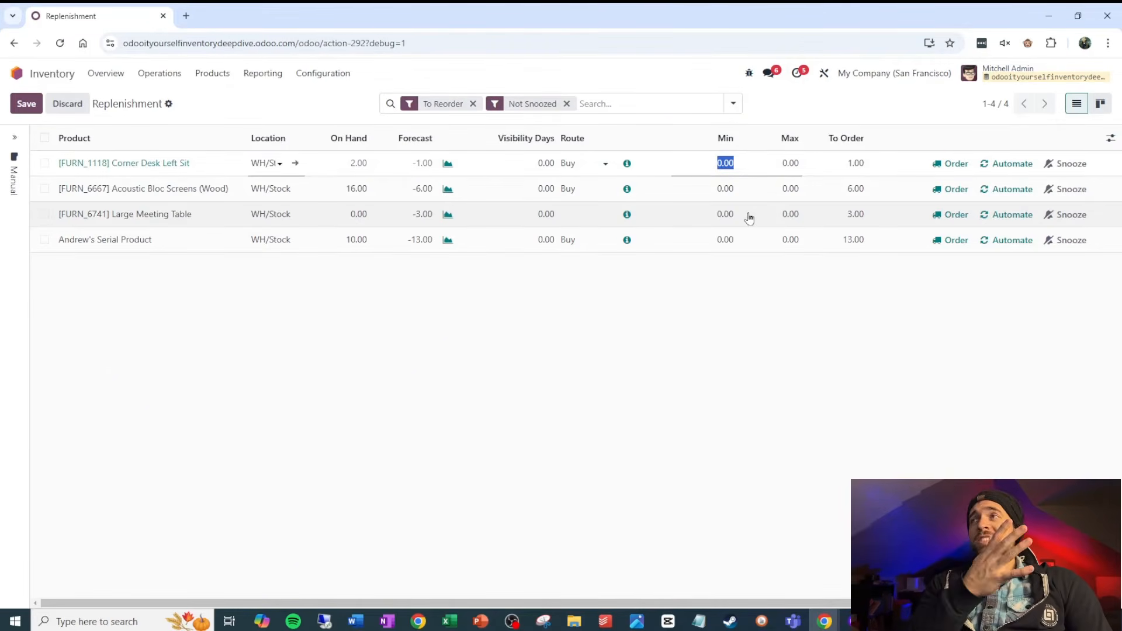
{"action": "type", "text": "10"}
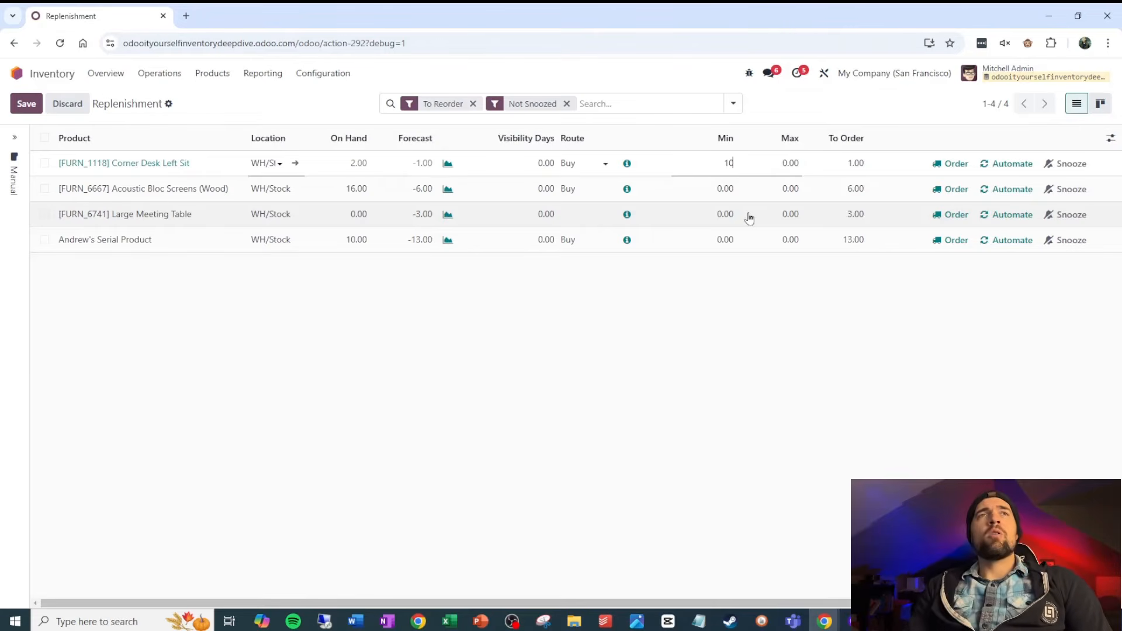
{"action": "left_click", "coordinate": [736, 307]}
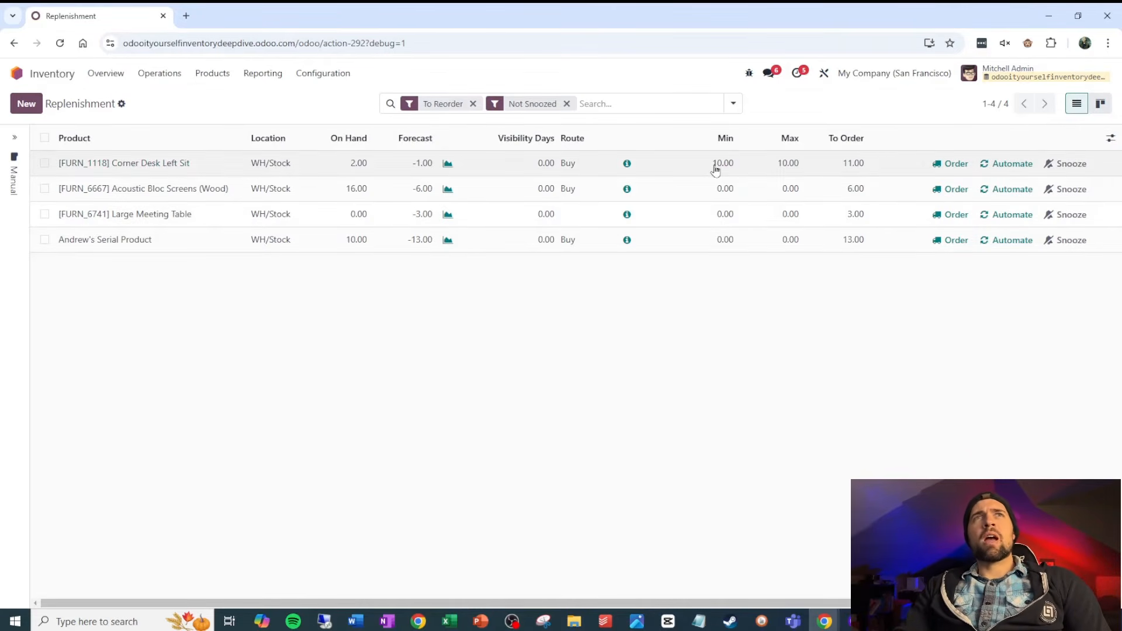
- Show the Multiple Quantity column in the Replenishment list and set it to 20 for Corner Desk Left Sit
{"action": "left_click", "coordinate": [1110, 138]}
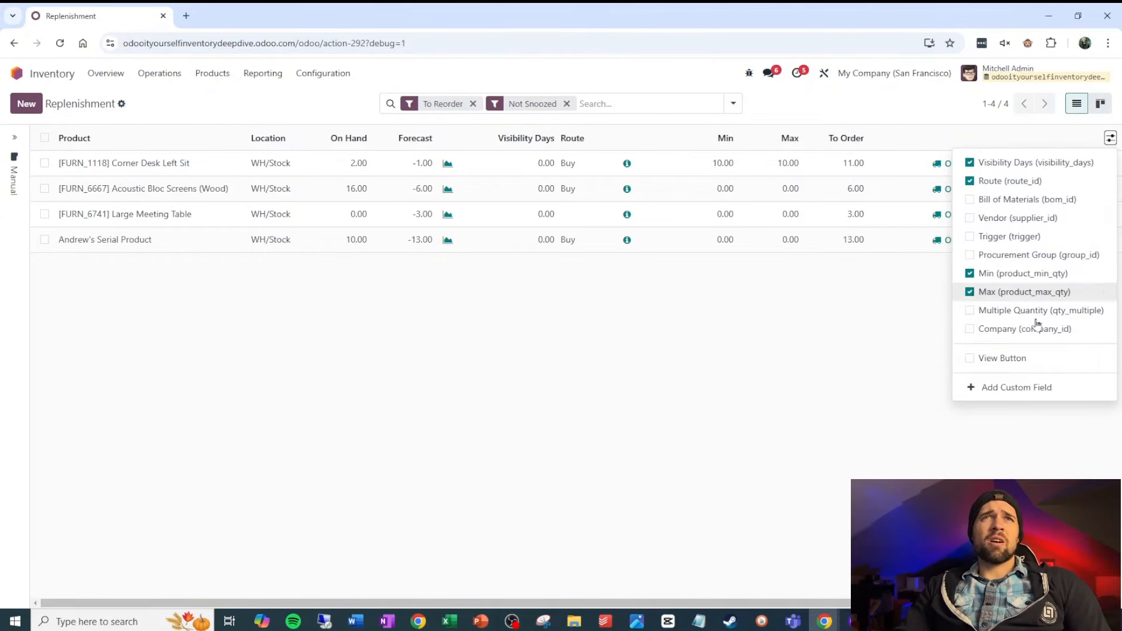
{"action": "left_click", "coordinate": [970, 310]}
{"action": "left_click", "coordinate": [767, 355]}
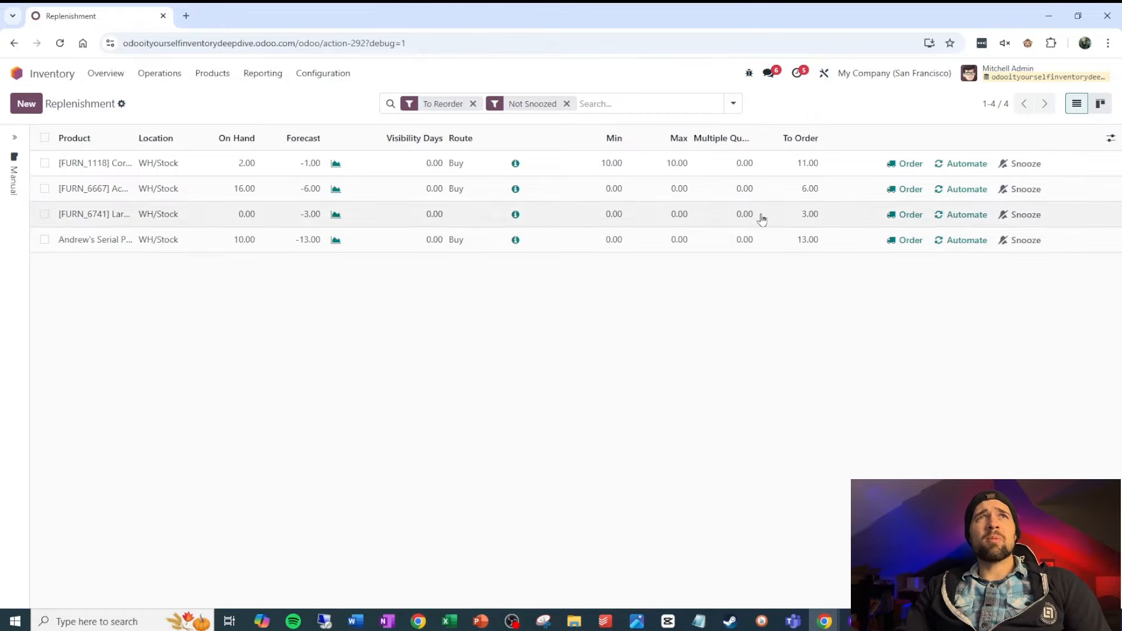
{"action": "left_click", "coordinate": [745, 164]}
{"action": "type", "text": "20"}
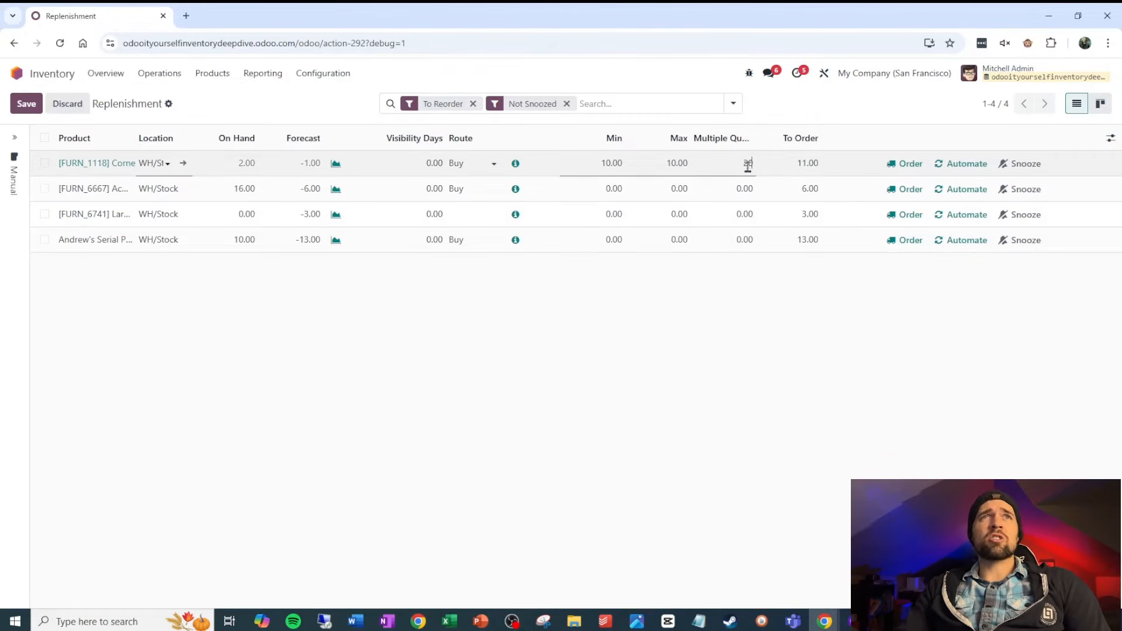
{"action": "left_click", "coordinate": [691, 325]}
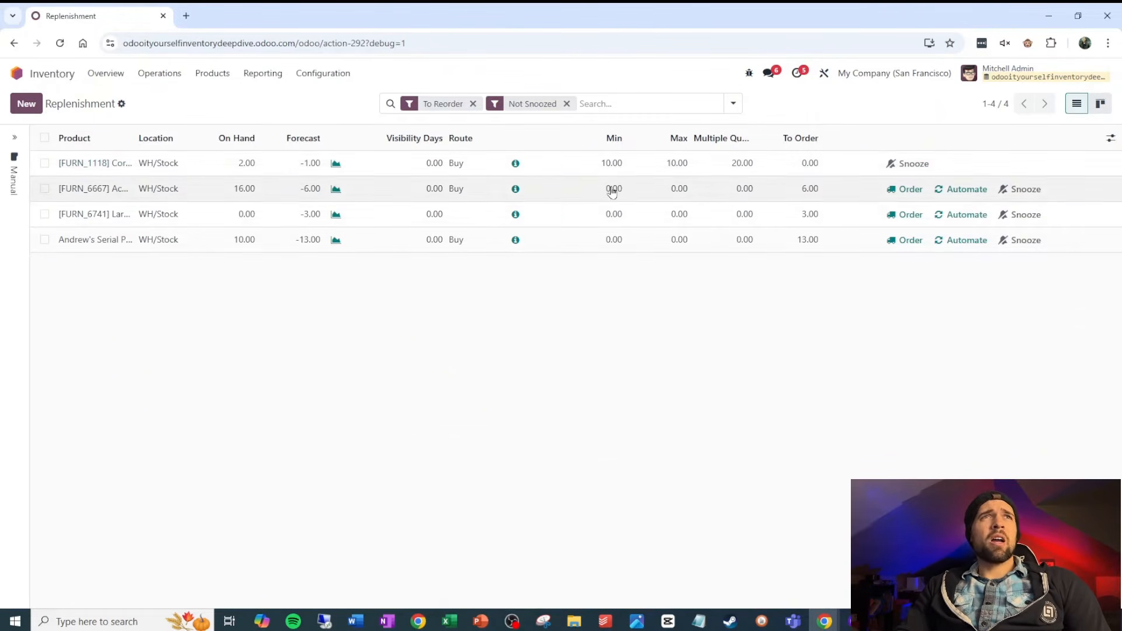
- Set the minimum quantity of the Corner Desk Left Sit replenishment line to 20
{"action": "left_click", "coordinate": [605, 164]}
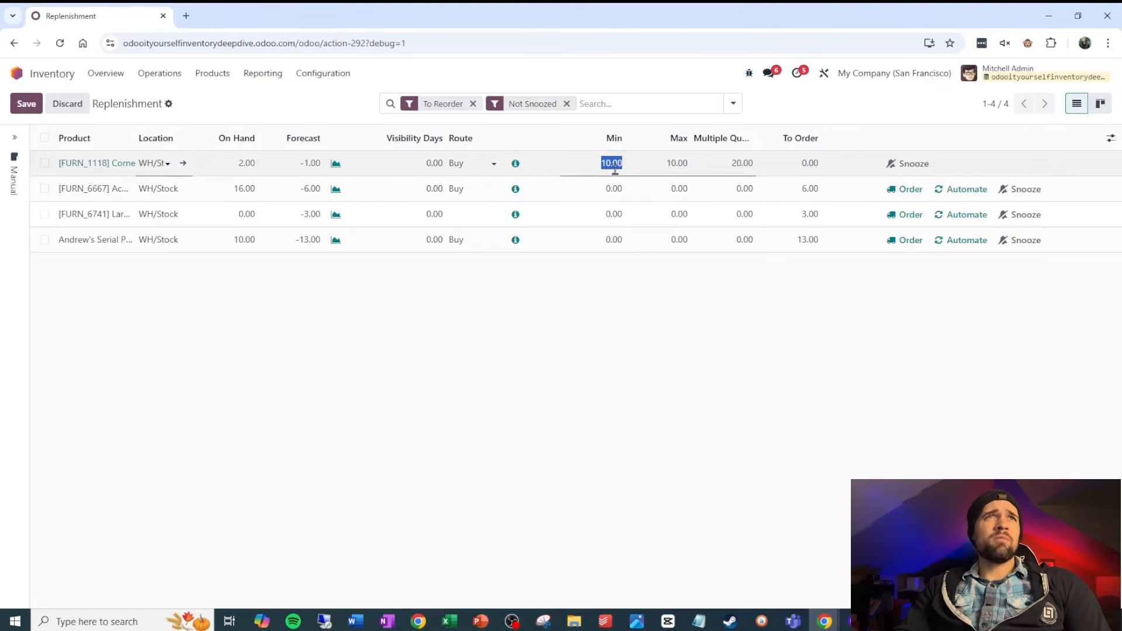
{"action": "type", "text": "20"}
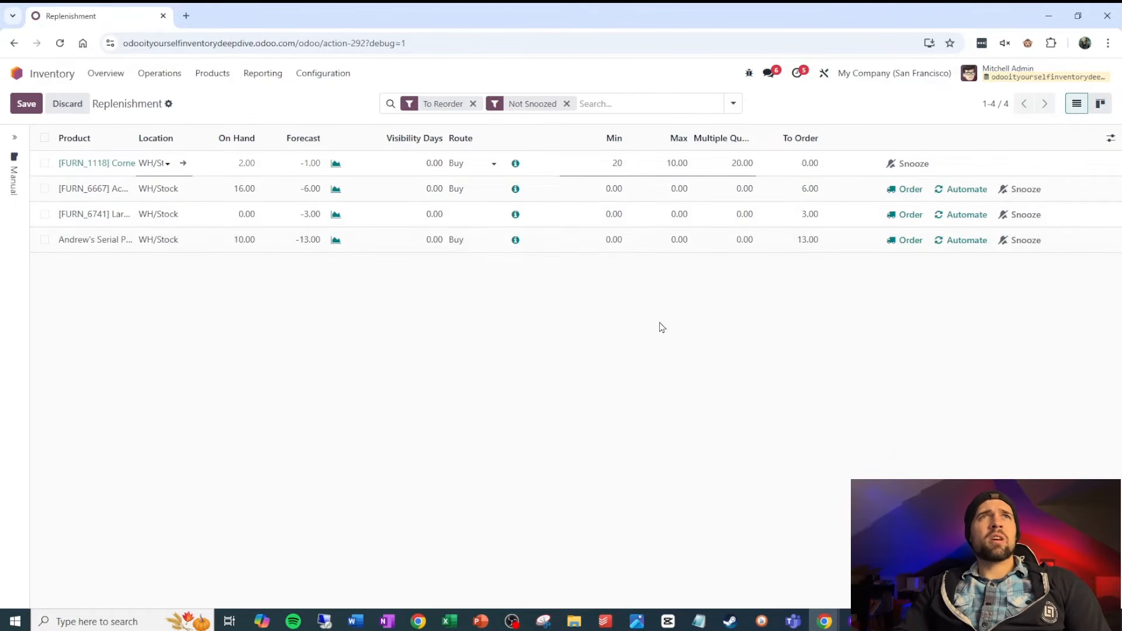
{"action": "left_click", "coordinate": [659, 325]}
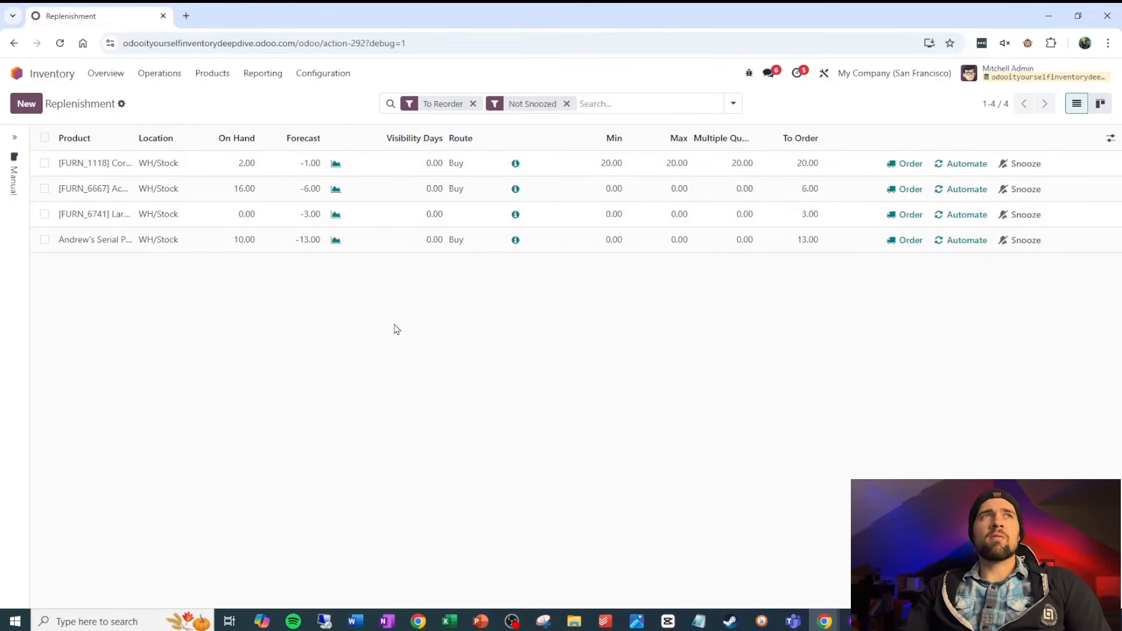
- Set the To Order quantity of Acoustic Bloc Screens (Wood) to 8
{"action": "left_click", "coordinate": [802, 196]}
{"action": "type", "text": "8"}
{"action": "left_click", "coordinate": [798, 215]}
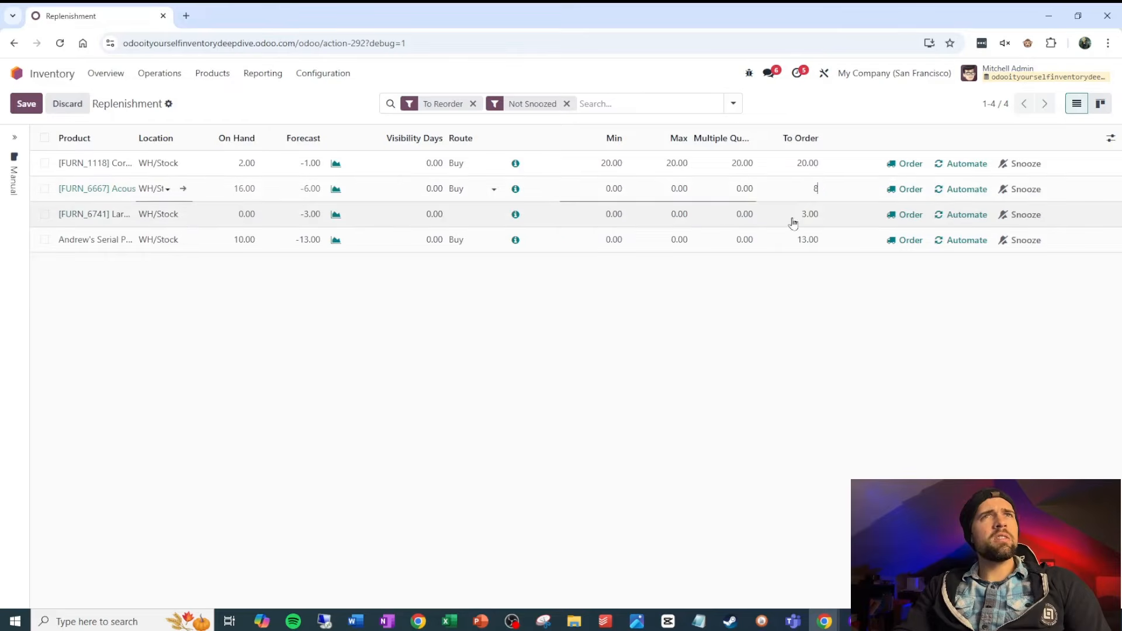
- Assign the Buy route to the Large Meeting Table replenishment line
{"action": "left_click", "coordinate": [496, 222]}
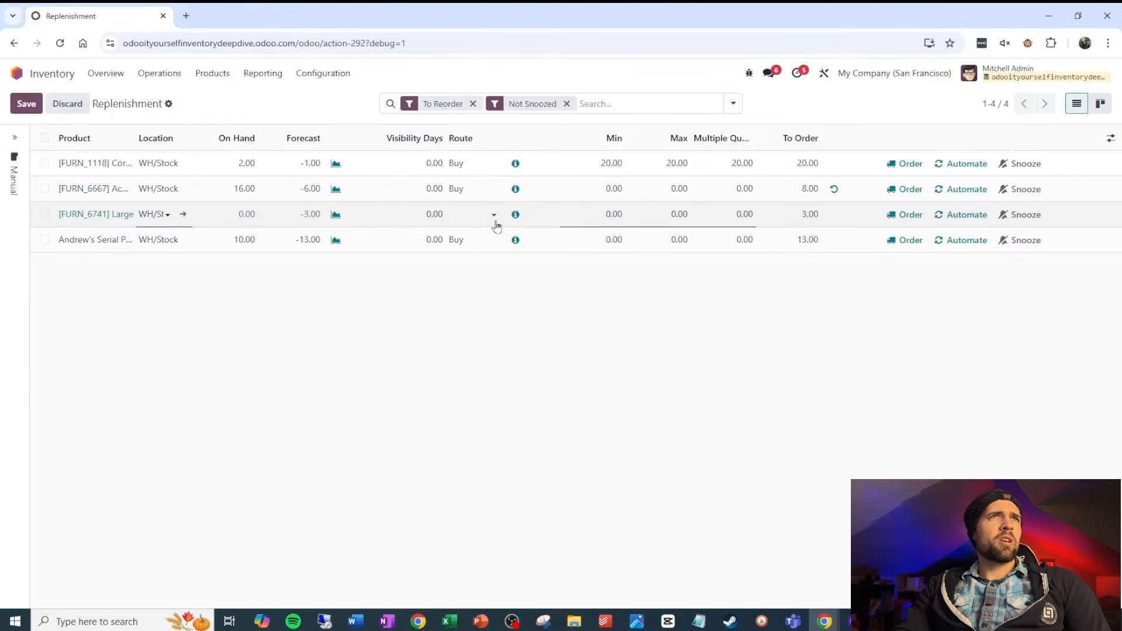
{"action": "left_click", "coordinate": [494, 220]}
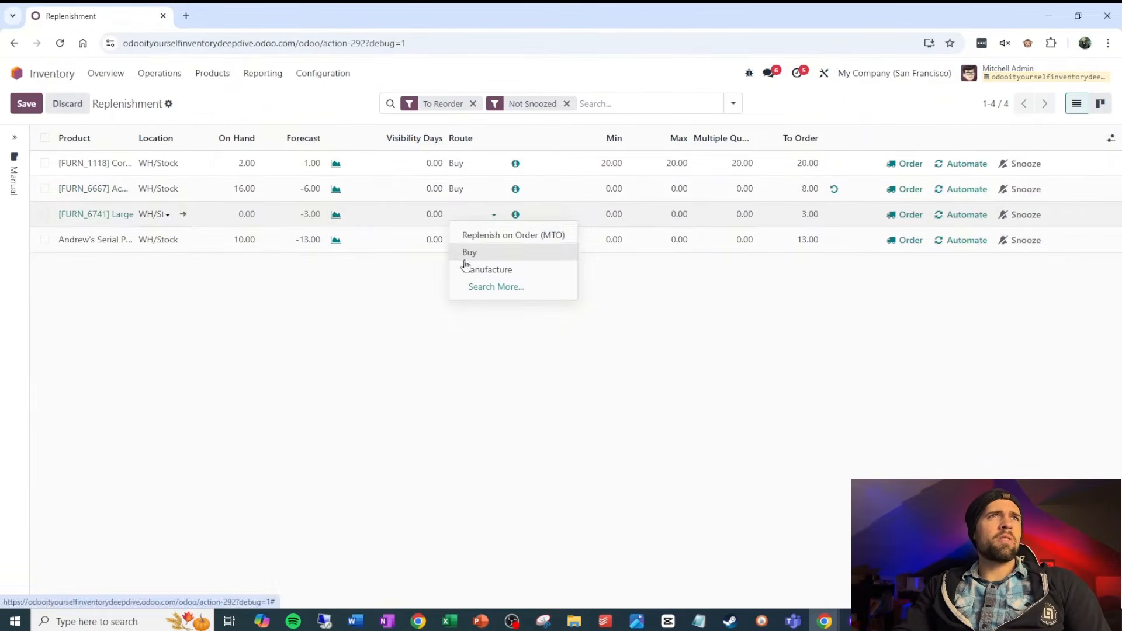
{"action": "left_click", "coordinate": [468, 254]}
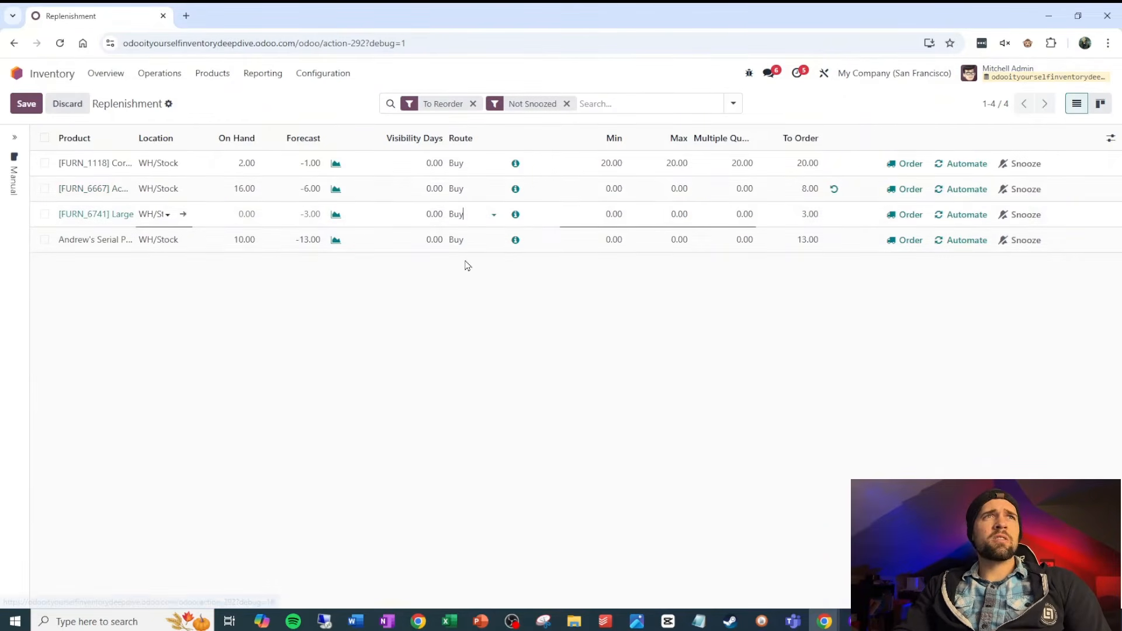
- Check the vendor list in the Large Meeting Table product's purchase settings and return to the Replenishment list
{"action": "left_click", "coordinate": [106, 218]}
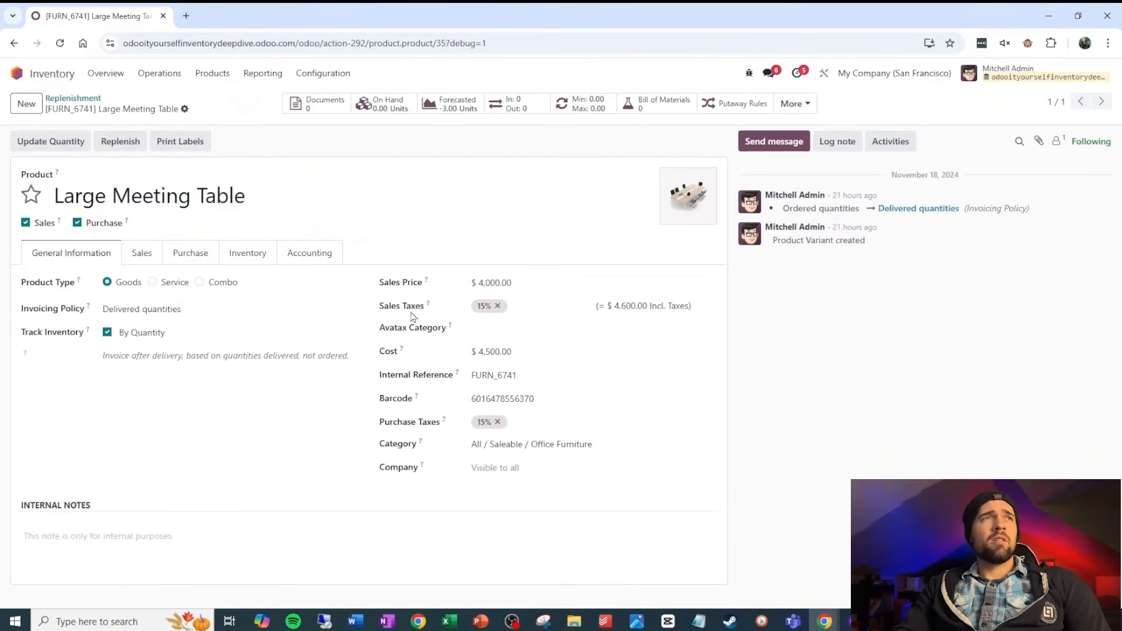
{"action": "left_click", "coordinate": [200, 252]}
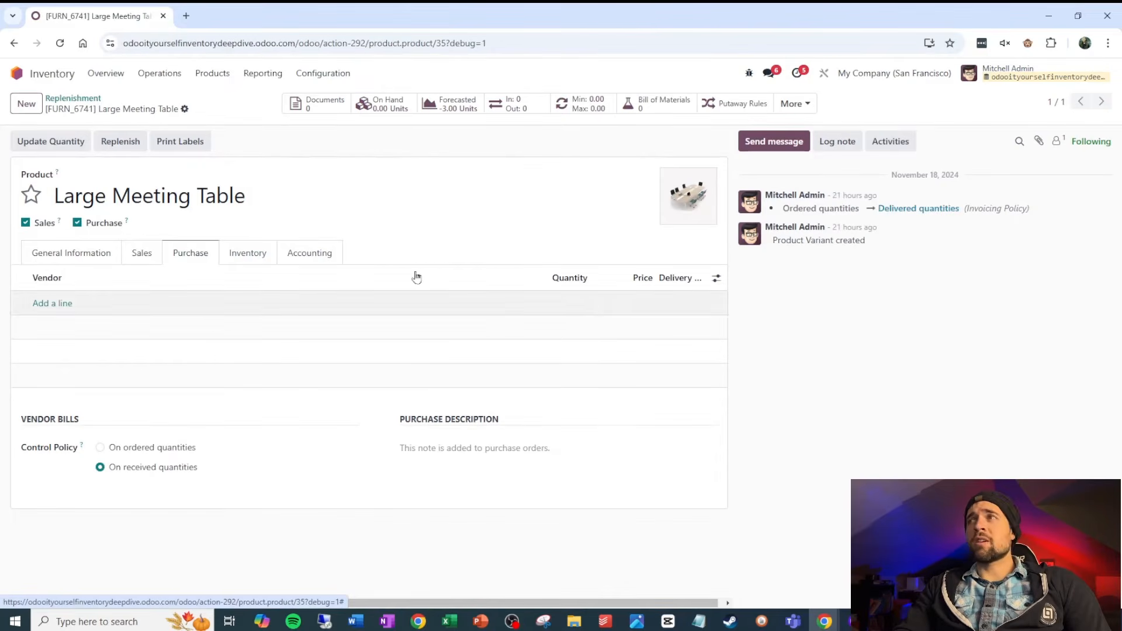
{"action": "left_click", "coordinate": [87, 100]}
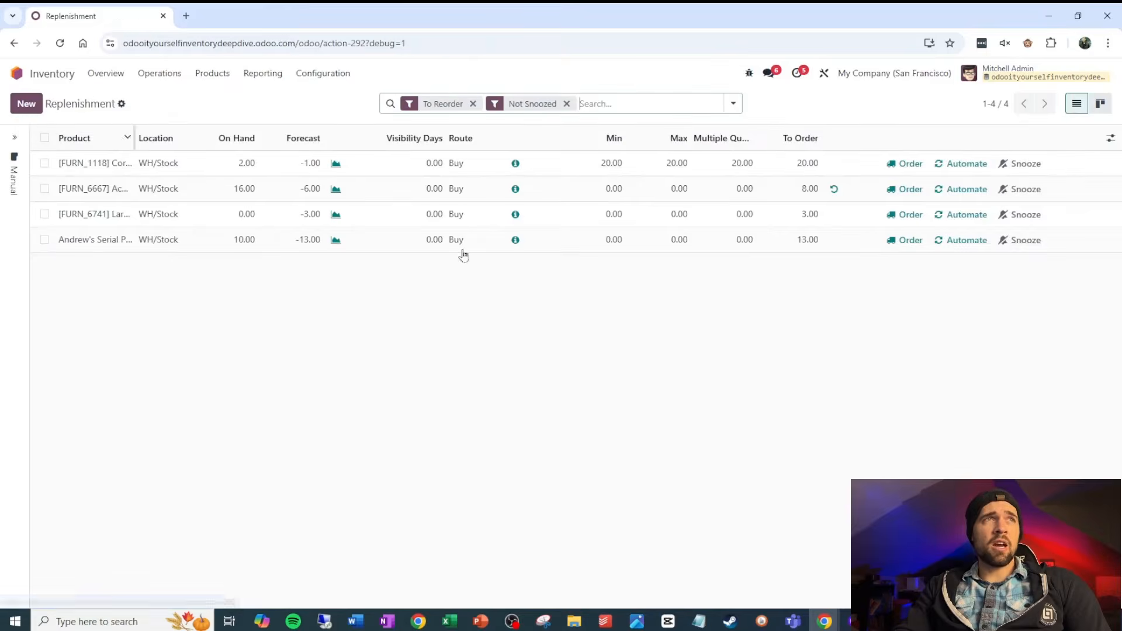
- Select all four products in the Replenishment list and try to order them together
{"action": "left_click", "coordinate": [47, 138]}
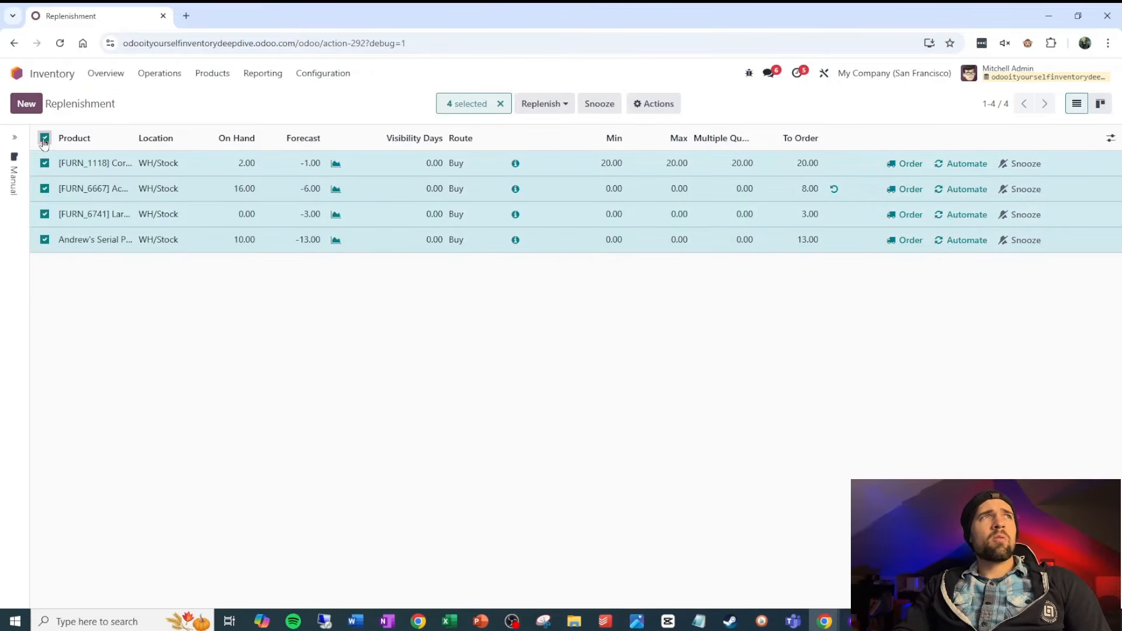
{"action": "left_click", "coordinate": [561, 105]}
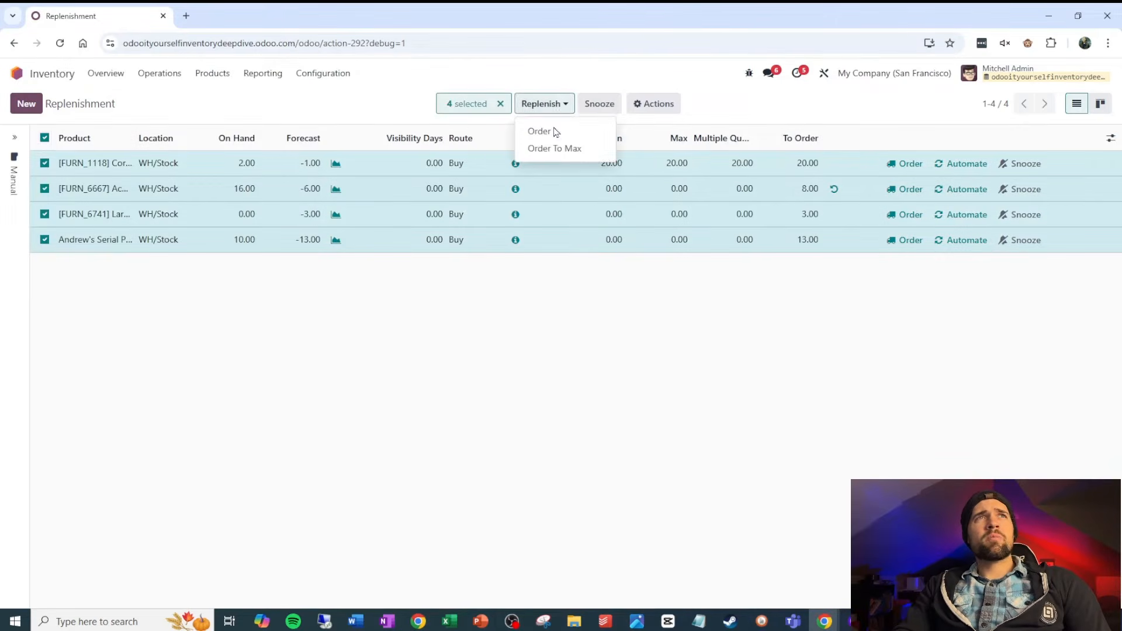
{"action": "left_click", "coordinate": [555, 131]}
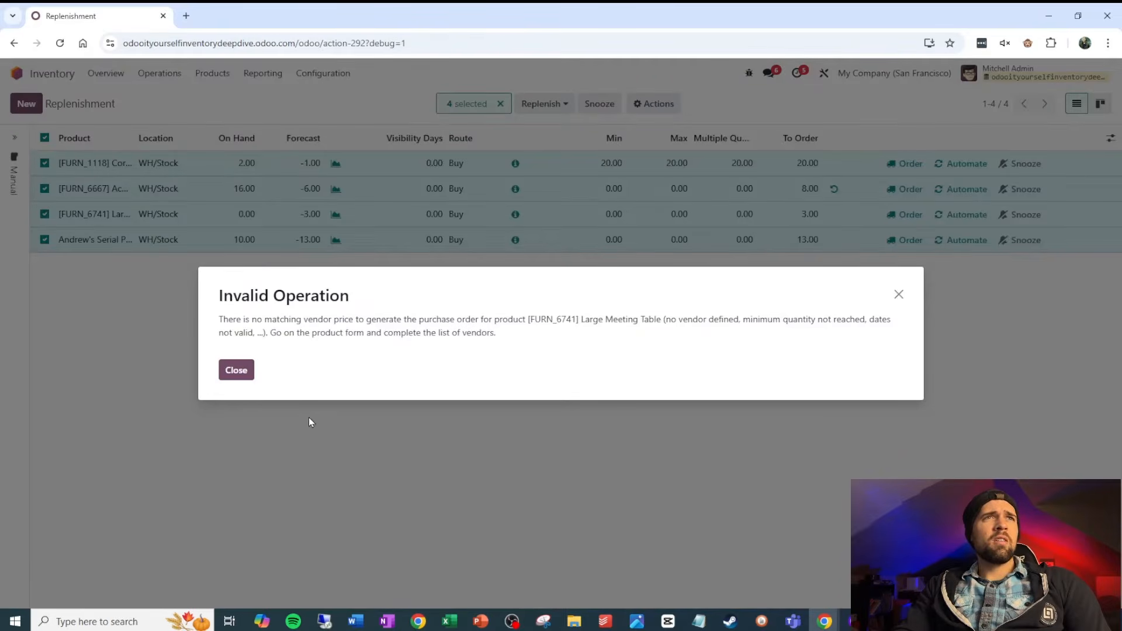
{"action": "left_click", "coordinate": [240, 370]}
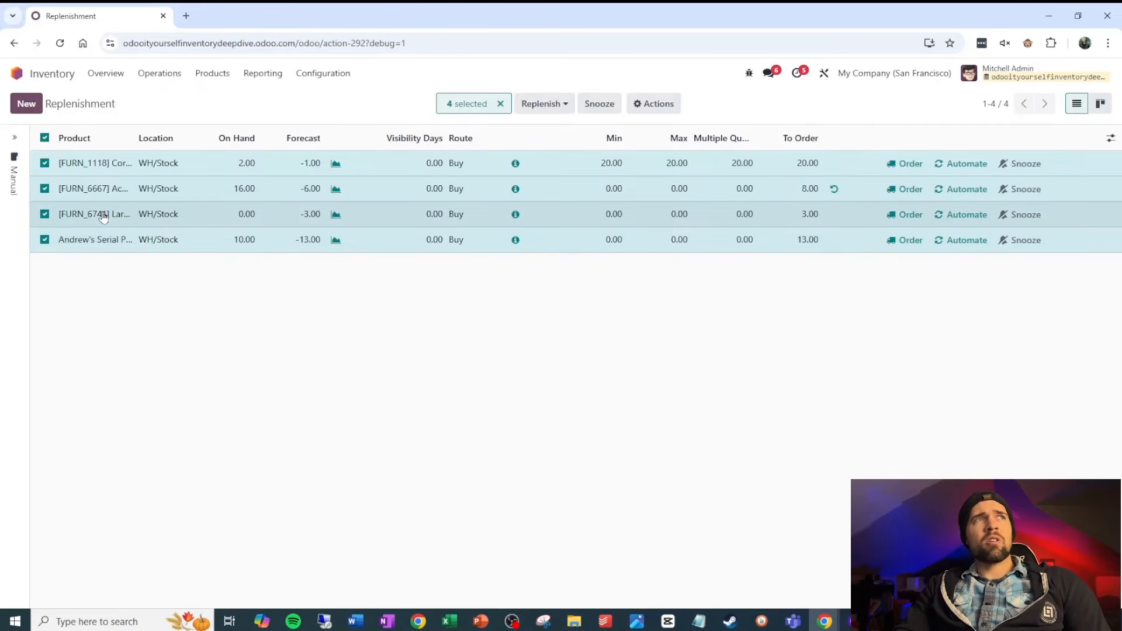
{"action": "left_click", "coordinate": [546, 106]}
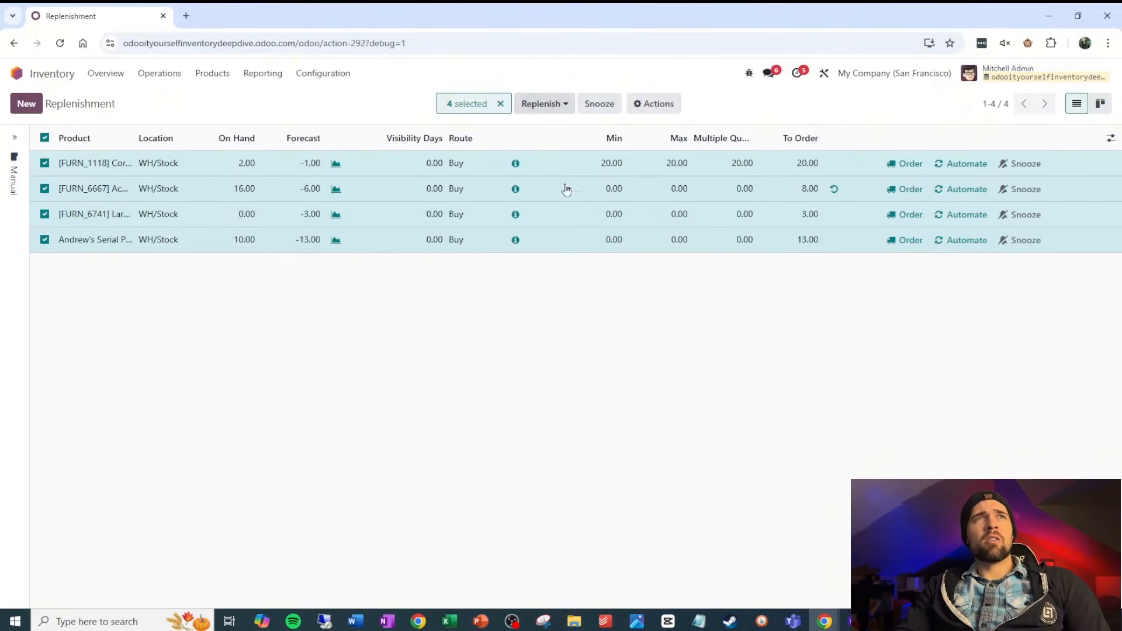
{"action": "left_click", "coordinate": [563, 132]}
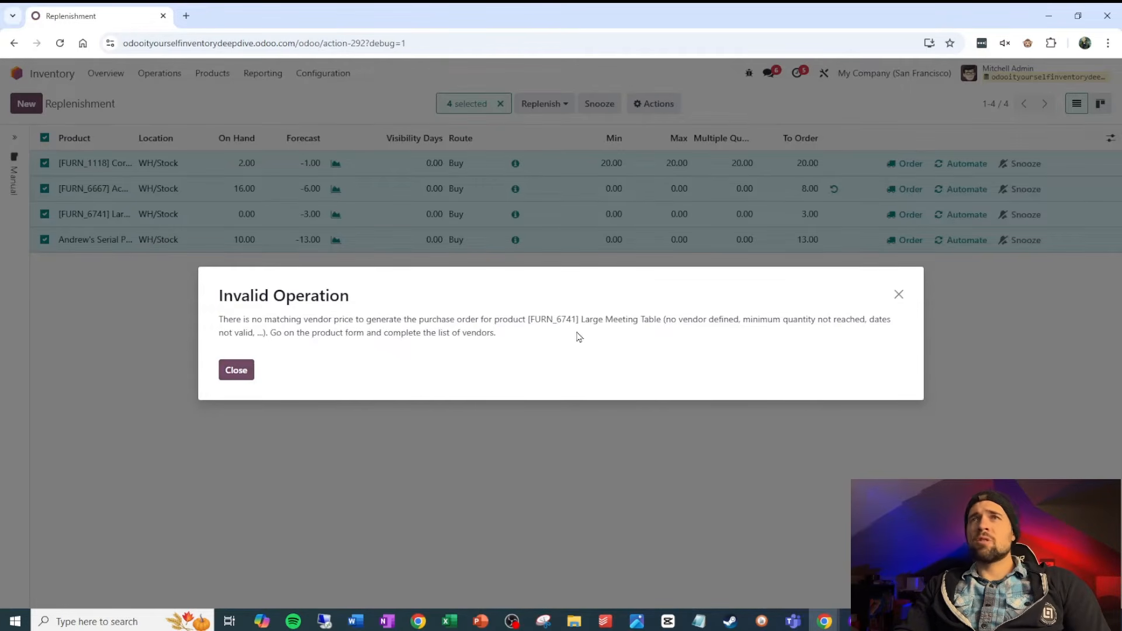
{"action": "left_click", "coordinate": [239, 374]}
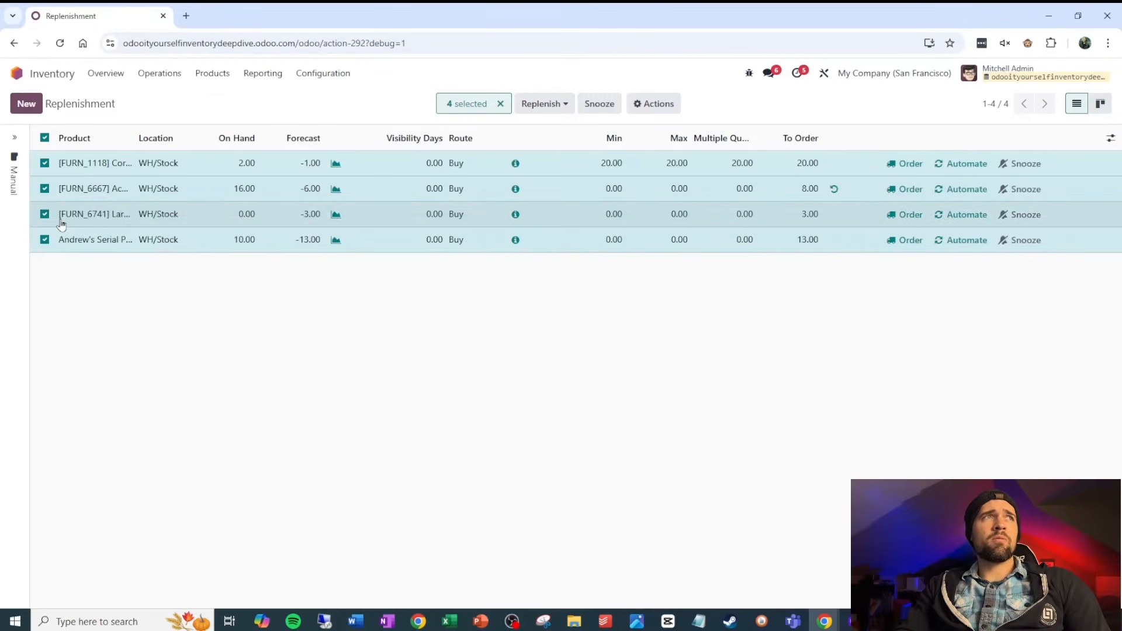
- Deselect Large Meeting Table and order replenishment for the three products still selected
{"action": "left_click", "coordinate": [48, 215]}
{"action": "left_click", "coordinate": [88, 217]}
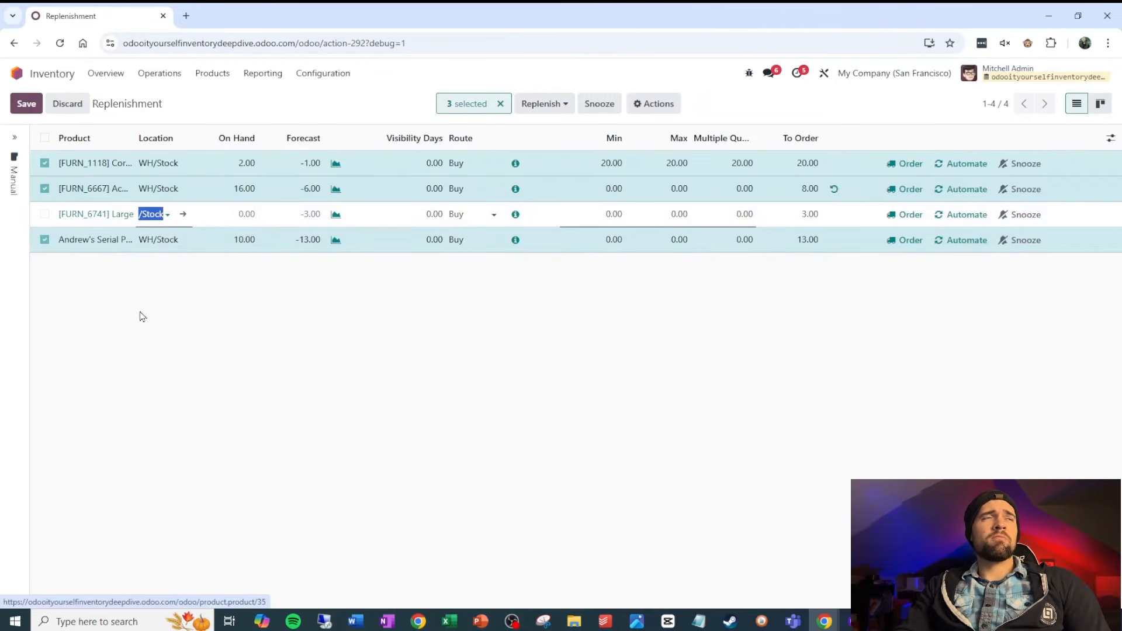
{"action": "left_click", "coordinate": [555, 111]}
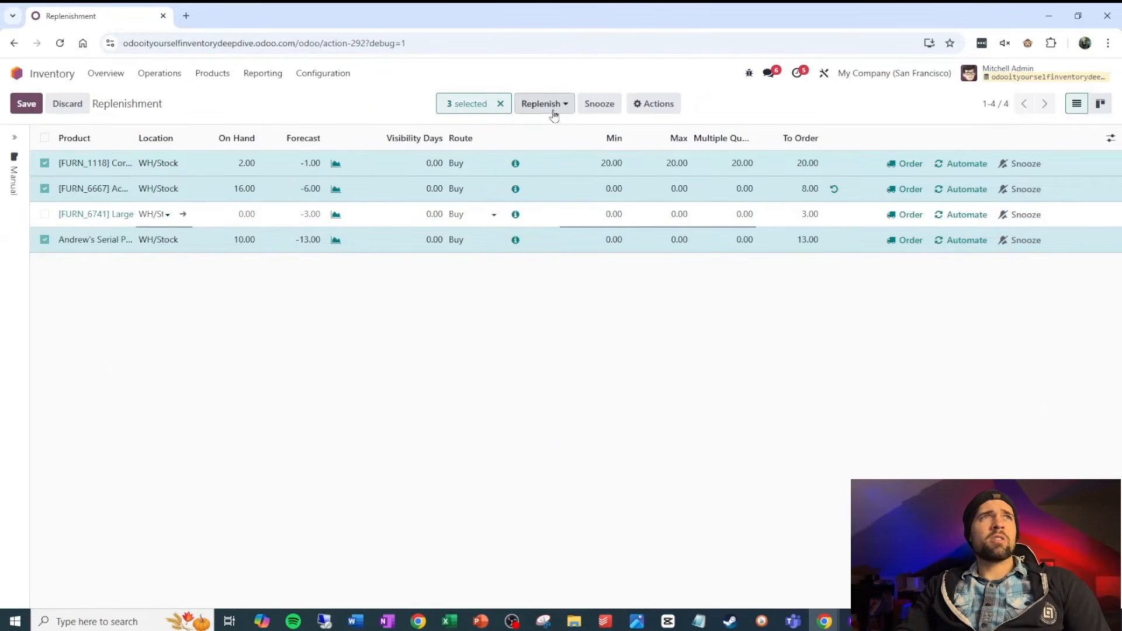
{"action": "left_click", "coordinate": [546, 133]}
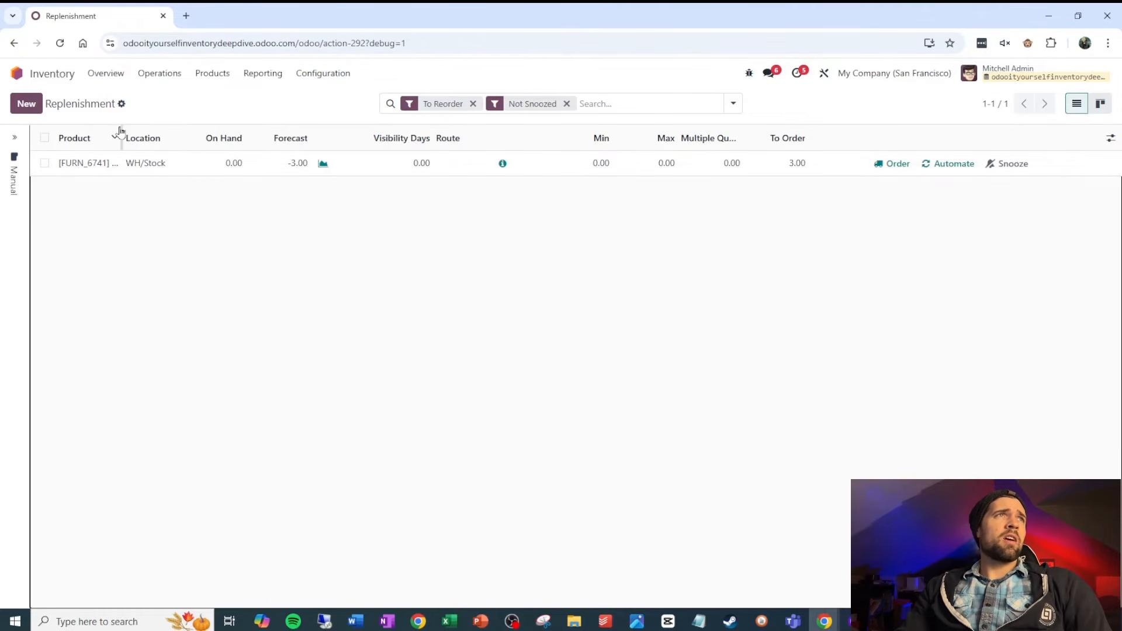
- Widen the Product column and set the remaining Large Meeting Table line's route to Buy
{"action": "left_click_drag", "start_coordinate": [120, 127], "coordinate": [275, 126]}
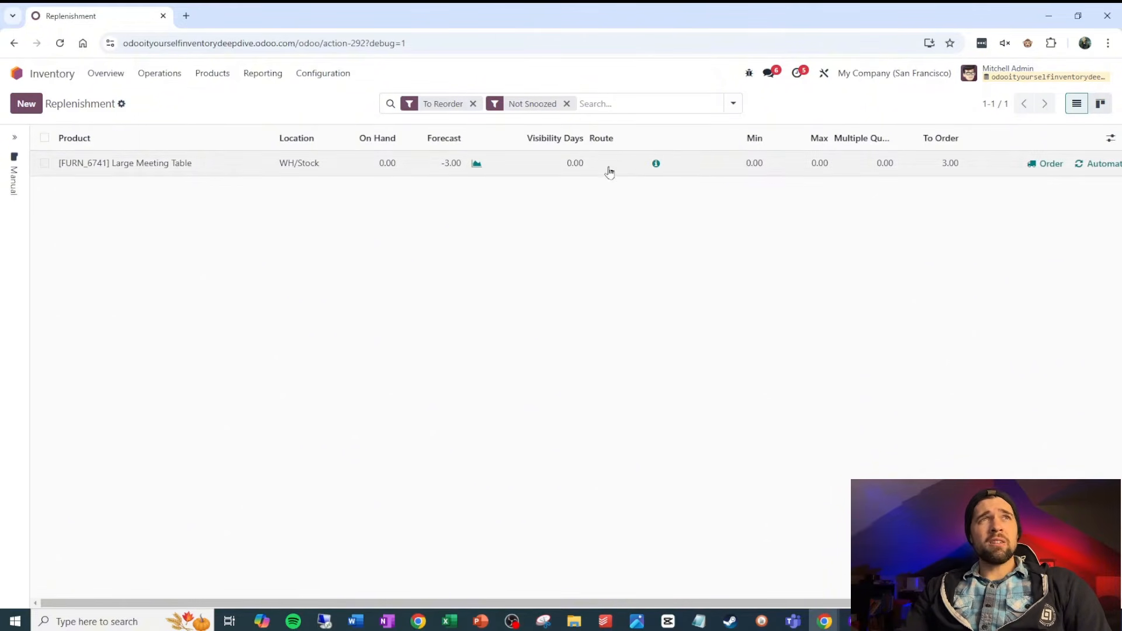
{"action": "left_click", "coordinate": [636, 165]}
{"action": "left_click", "coordinate": [637, 164]}
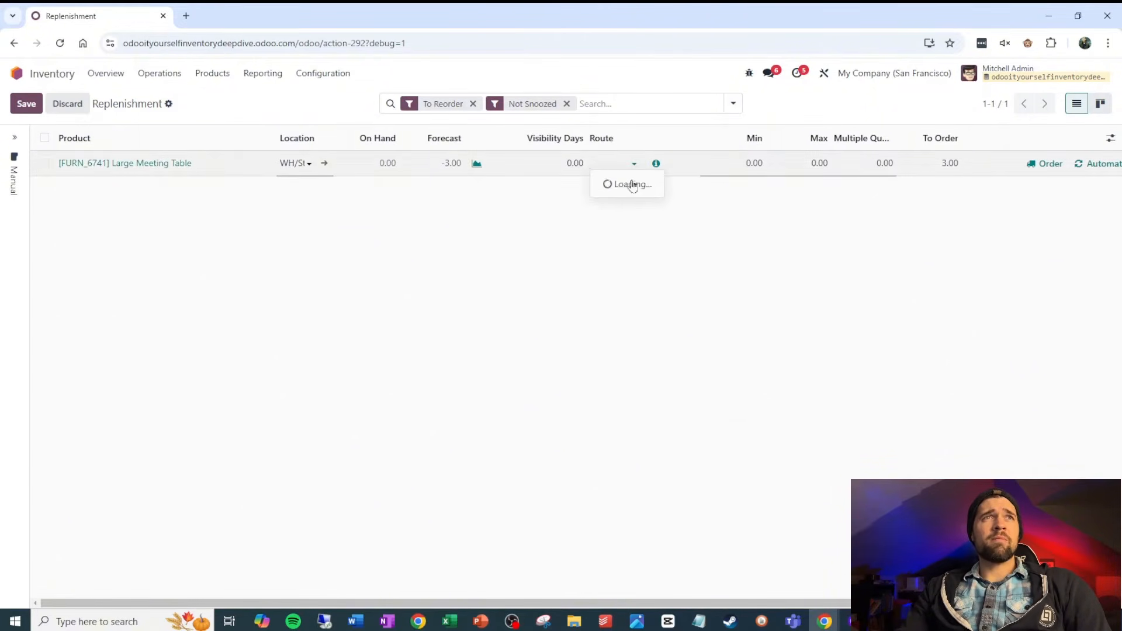
{"action": "left_click", "coordinate": [626, 200]}
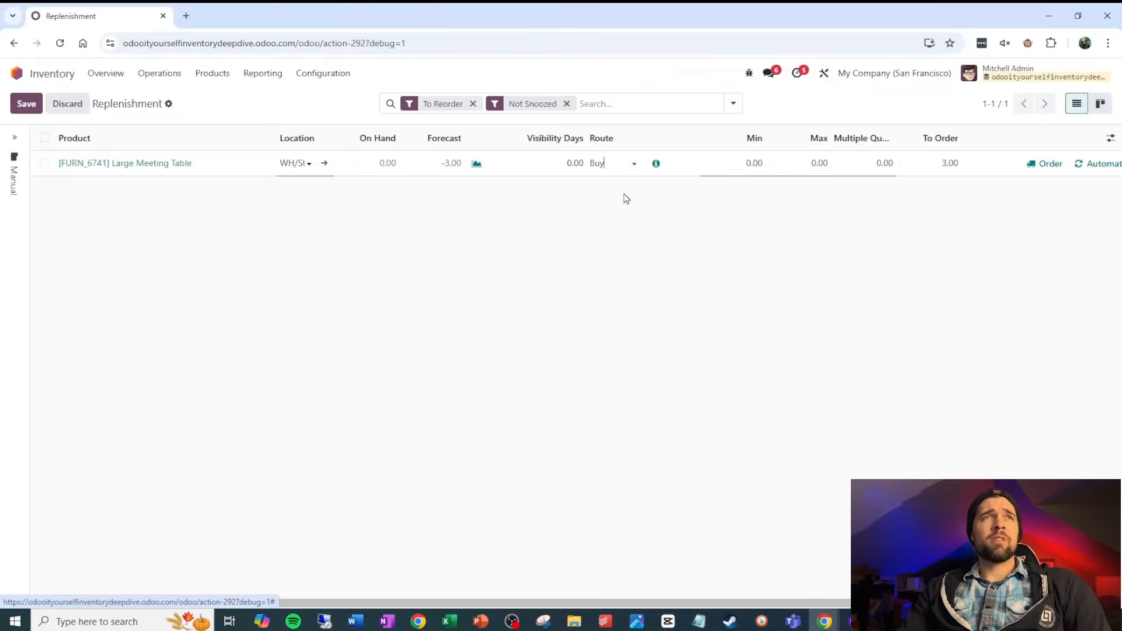
- Add the test contact as a vendor for Large Meeting Table at a price of 500, save, and return to the Replenishment list
{"action": "left_click", "coordinate": [164, 165]}
{"action": "left_click", "coordinate": [192, 253]}
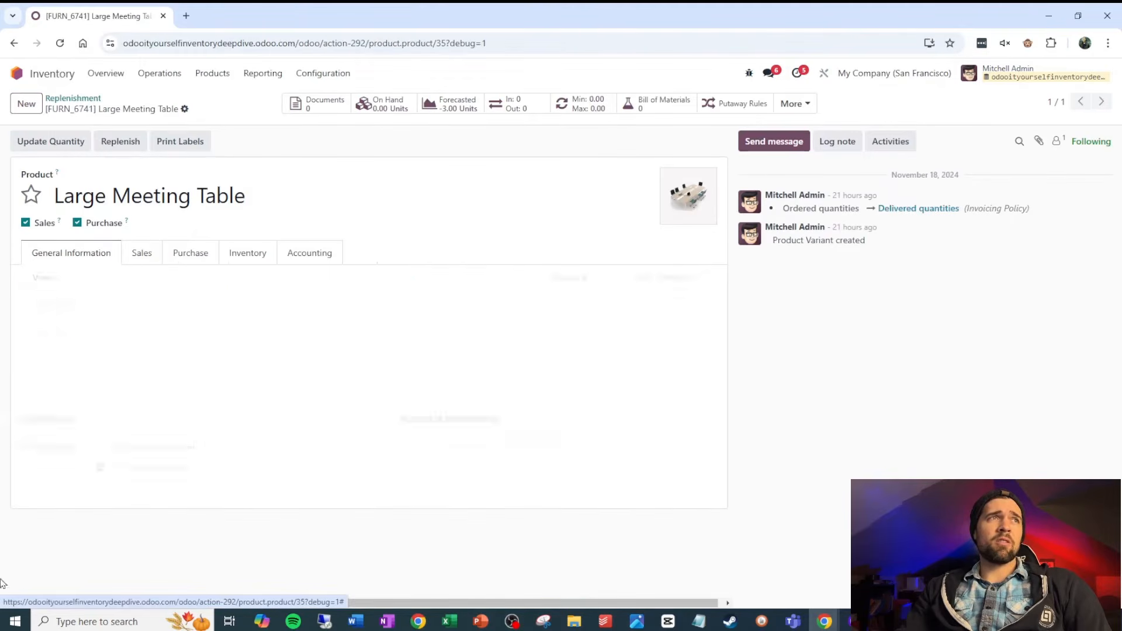
{"action": "left_click", "coordinate": [53, 304]}
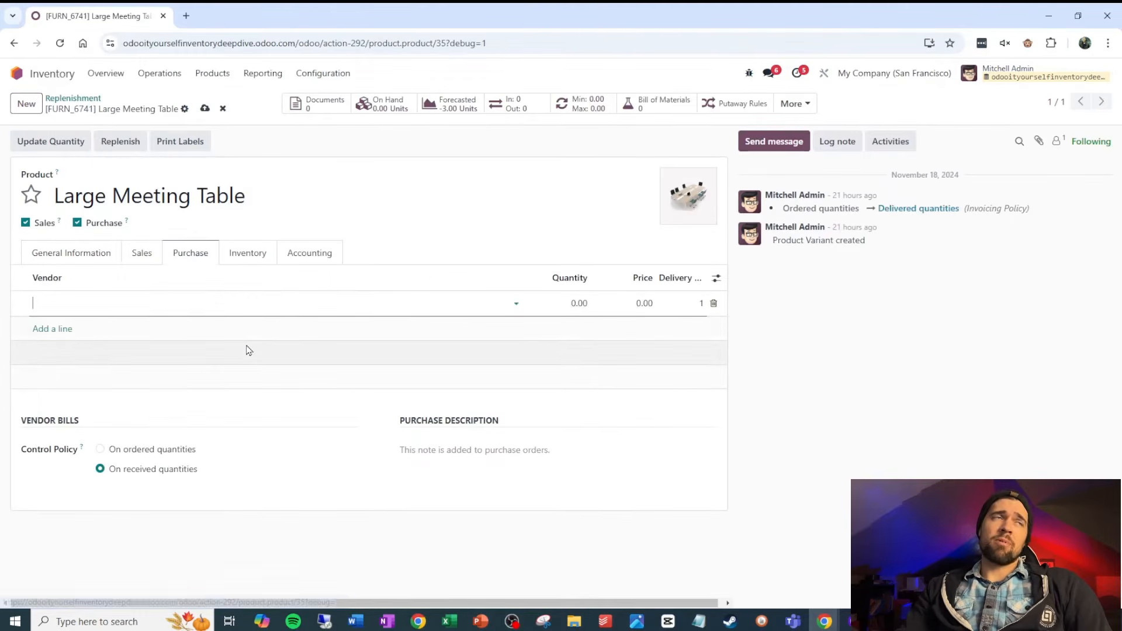
{"action": "left_click", "coordinate": [303, 297]}
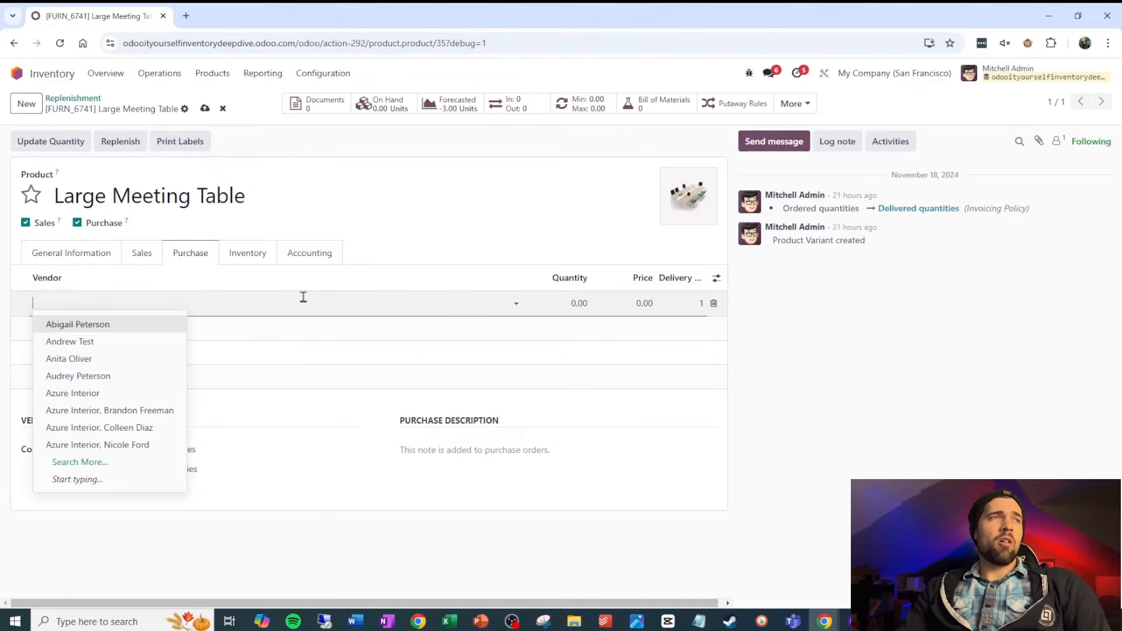
{"action": "left_click", "coordinate": [137, 342]}
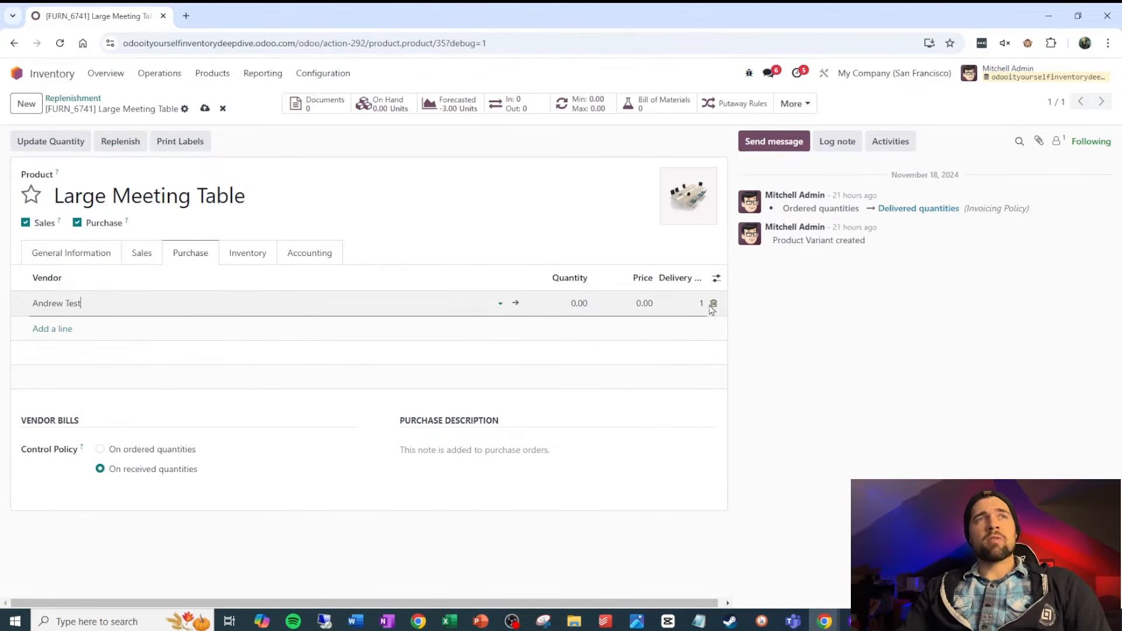
{"action": "left_click", "coordinate": [646, 301]}
{"action": "type", "text": "50"}
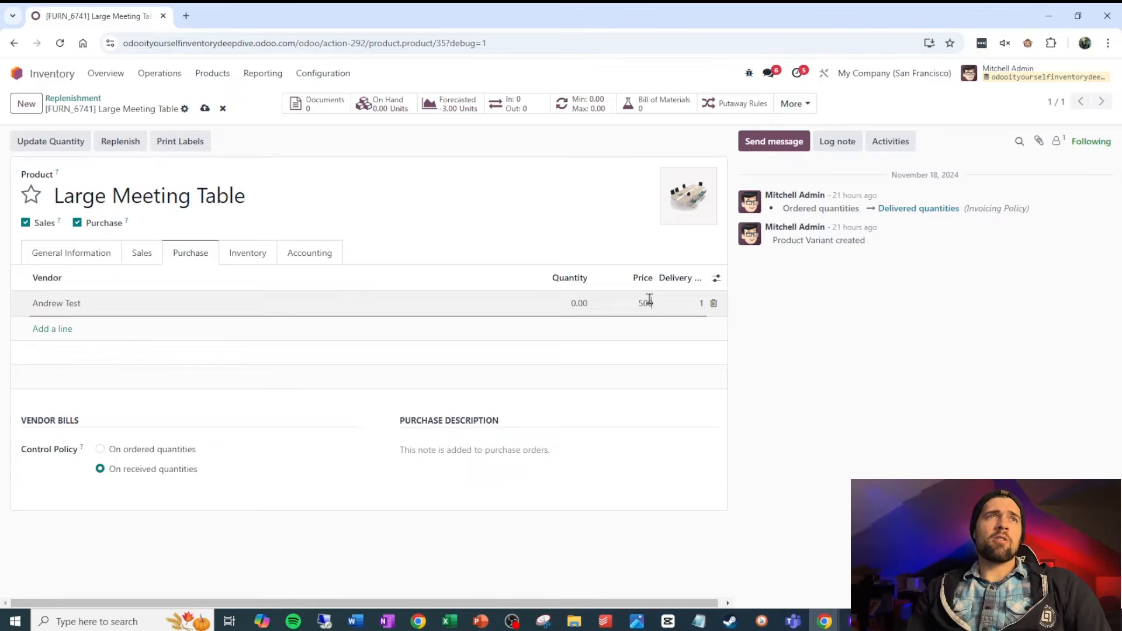
{"action": "left_click", "coordinate": [603, 265]}
{"action": "left_click", "coordinate": [55, 257]}
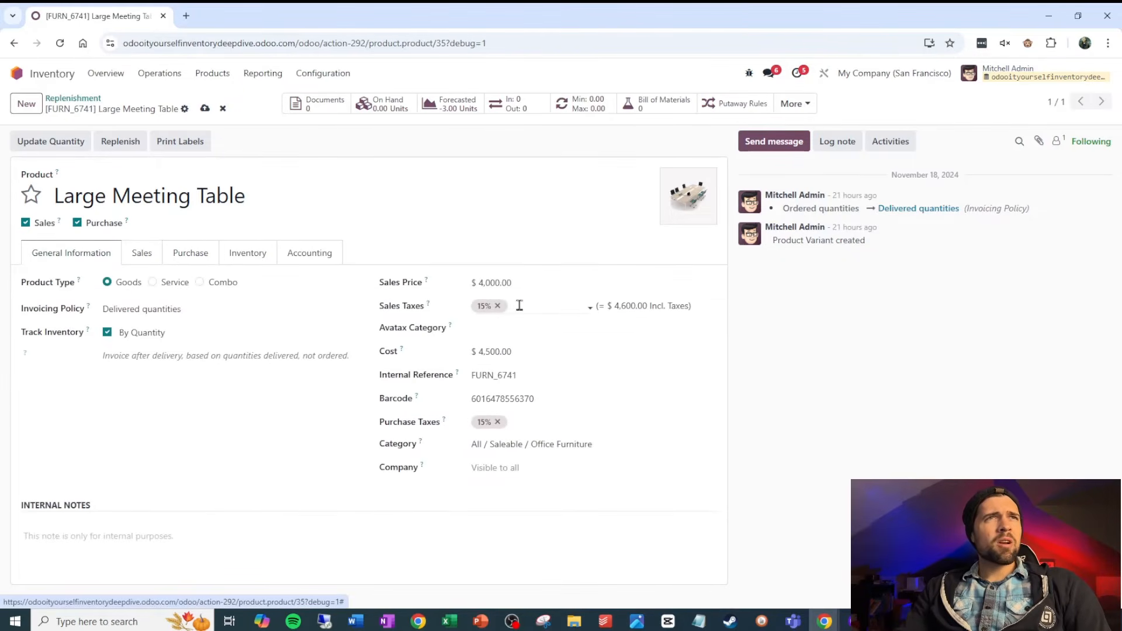
{"action": "left_click", "coordinate": [204, 108]}
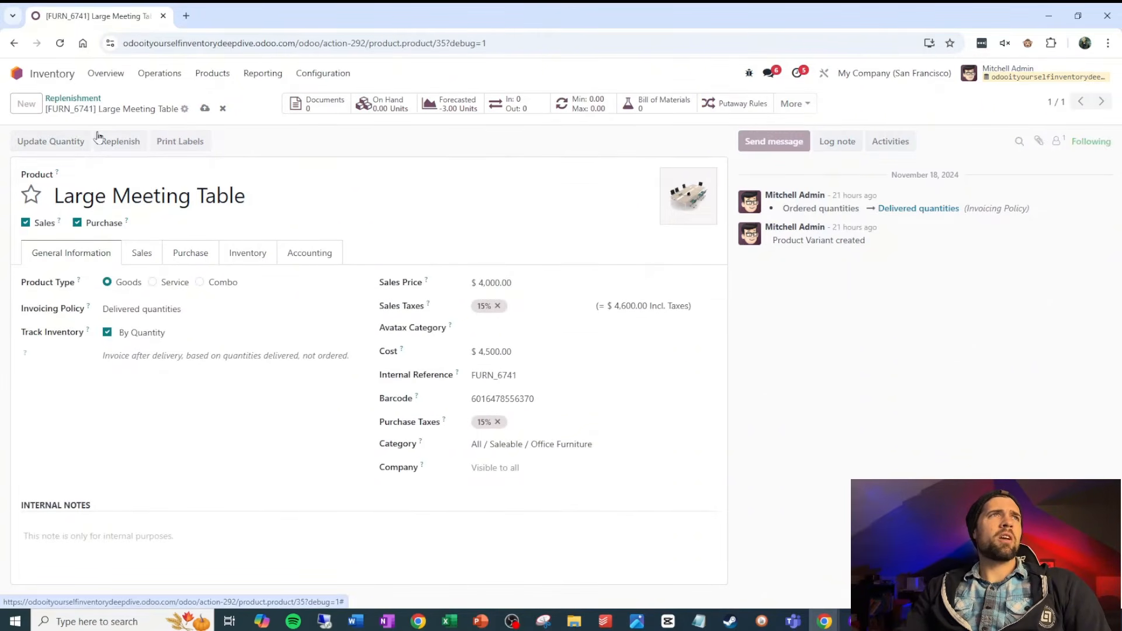
{"action": "left_click", "coordinate": [82, 98]}
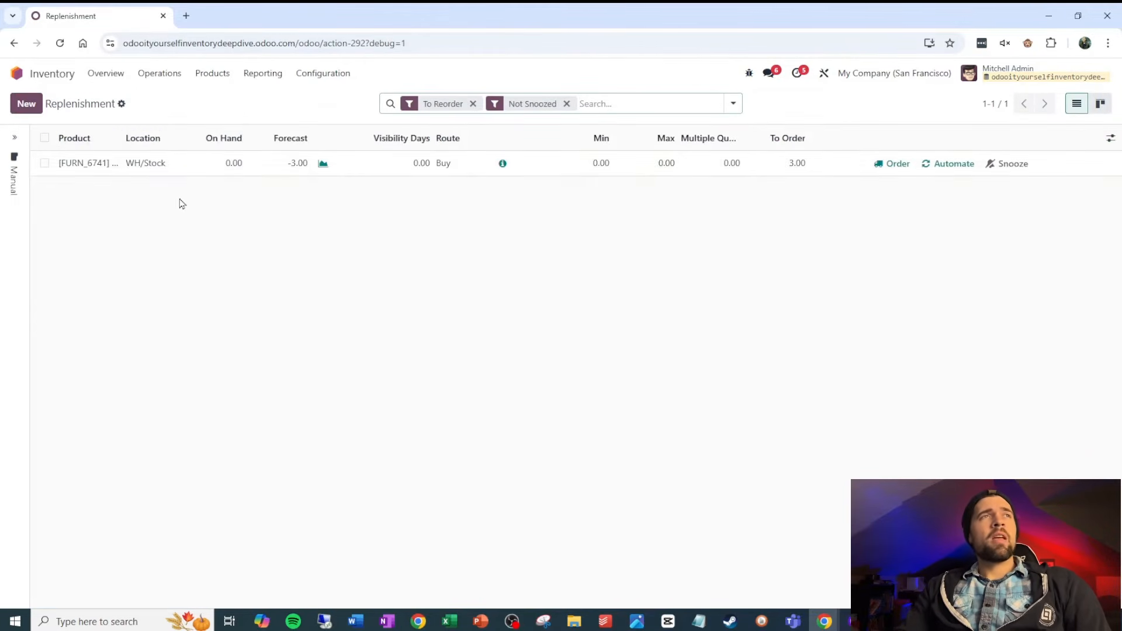
- Set the Large Meeting Table replenishment line's minimum to 10 and maximum to 30
{"action": "left_click", "coordinate": [603, 167]}
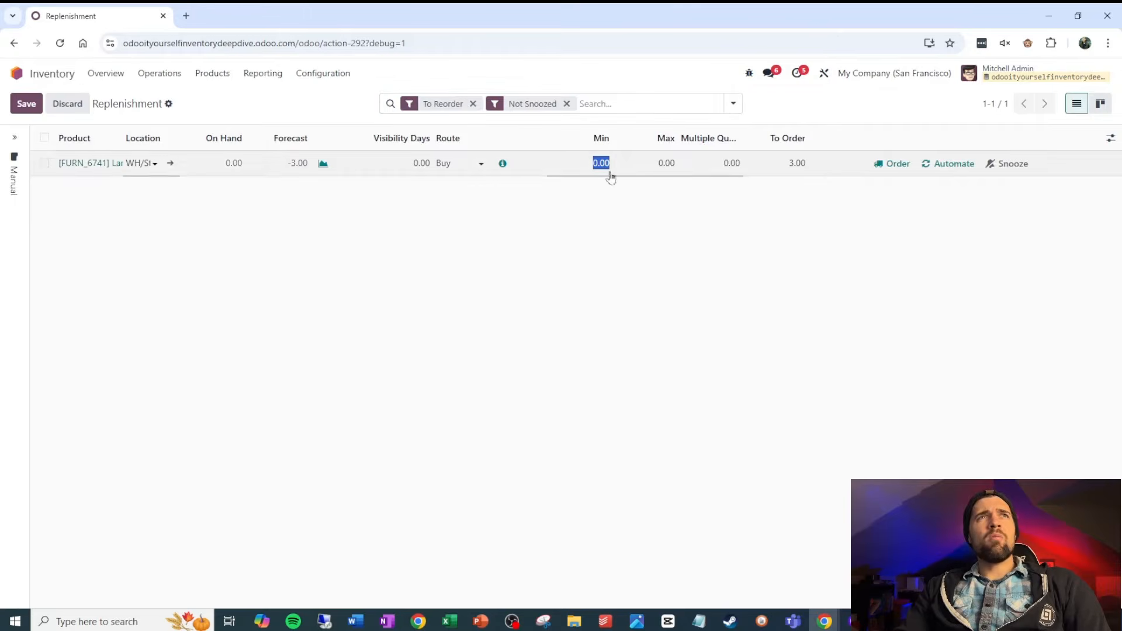
{"action": "type", "text": "10"}
{"action": "left_click", "coordinate": [623, 225]}
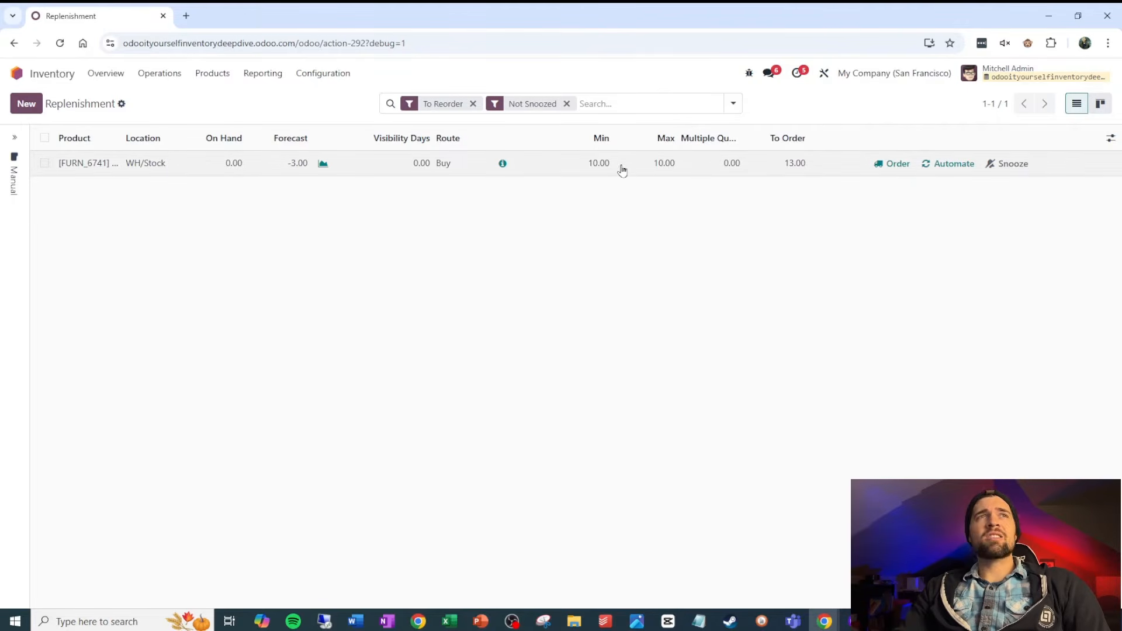
{"action": "left_click", "coordinate": [656, 168]}
{"action": "type", "text": "30"}
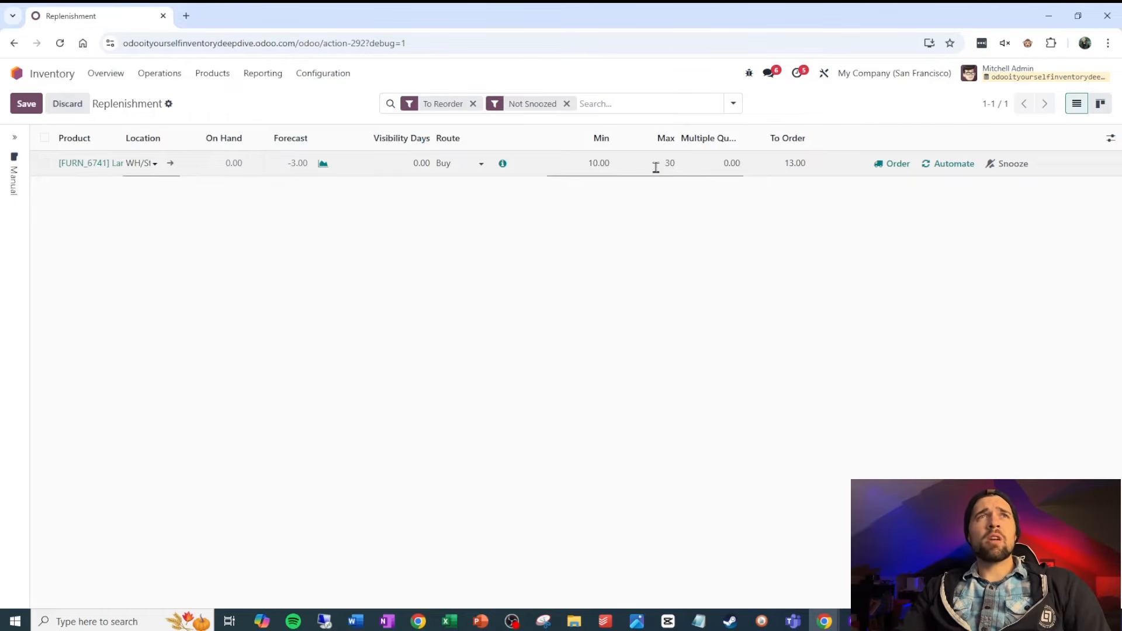
{"action": "key", "text": "Return"}
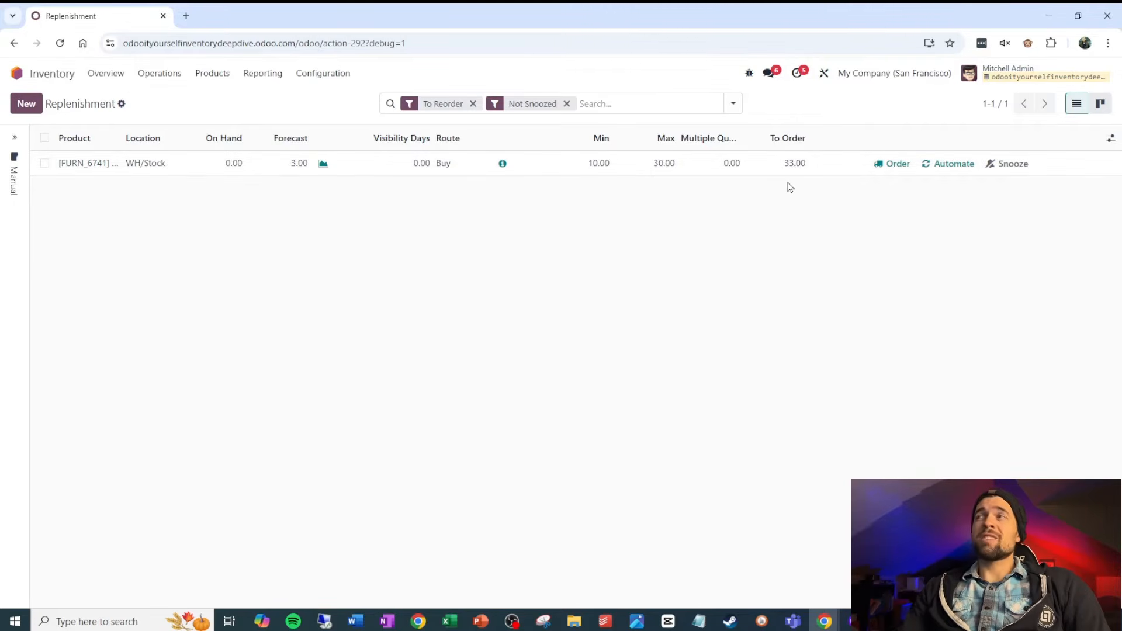
- Set the Large Meeting Table line's multiple quantity to 20
{"action": "left_click", "coordinate": [731, 166]}
{"action": "type", "text": "20"}
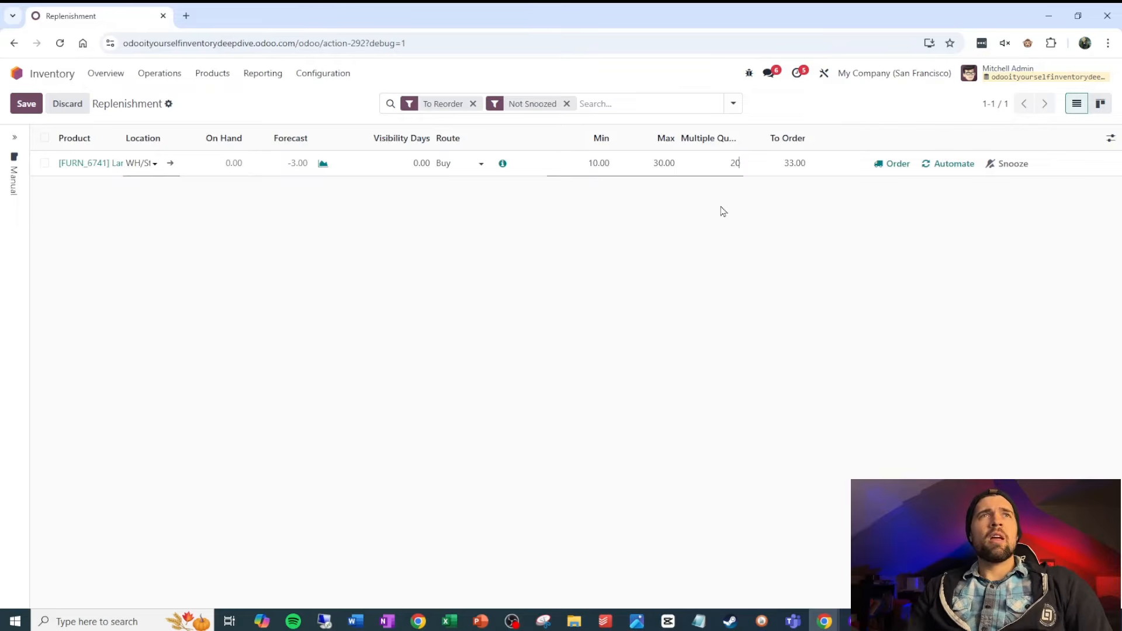
{"action": "left_click", "coordinate": [724, 211]}
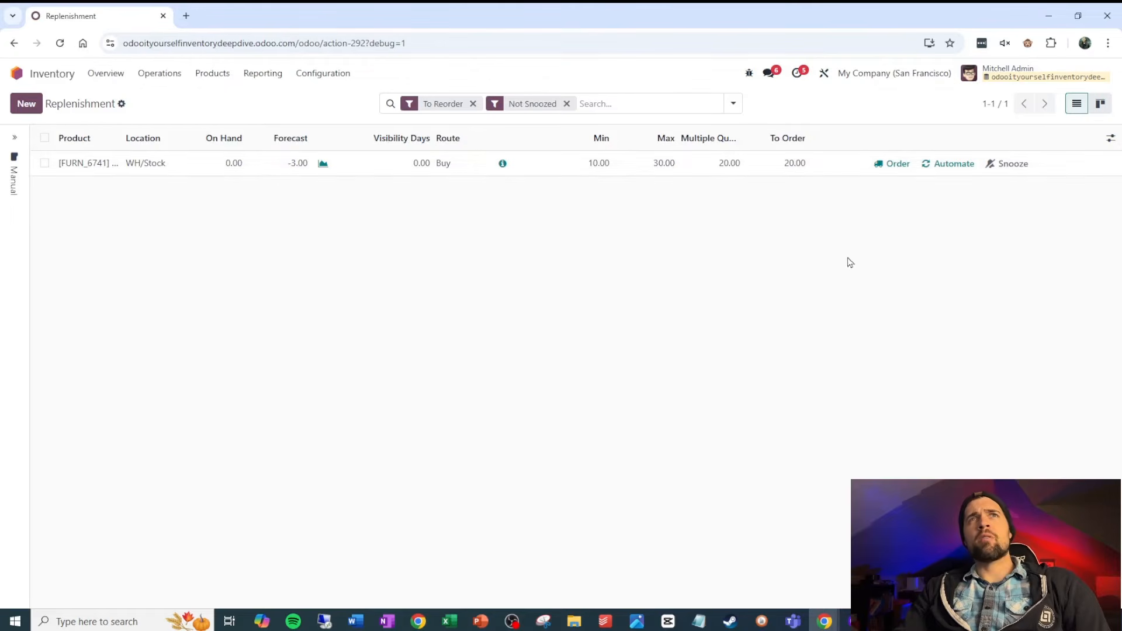
- Automate the Large Meeting Table replenishment and view the reordering rule from its product record
{"action": "left_click", "coordinate": [948, 169]}
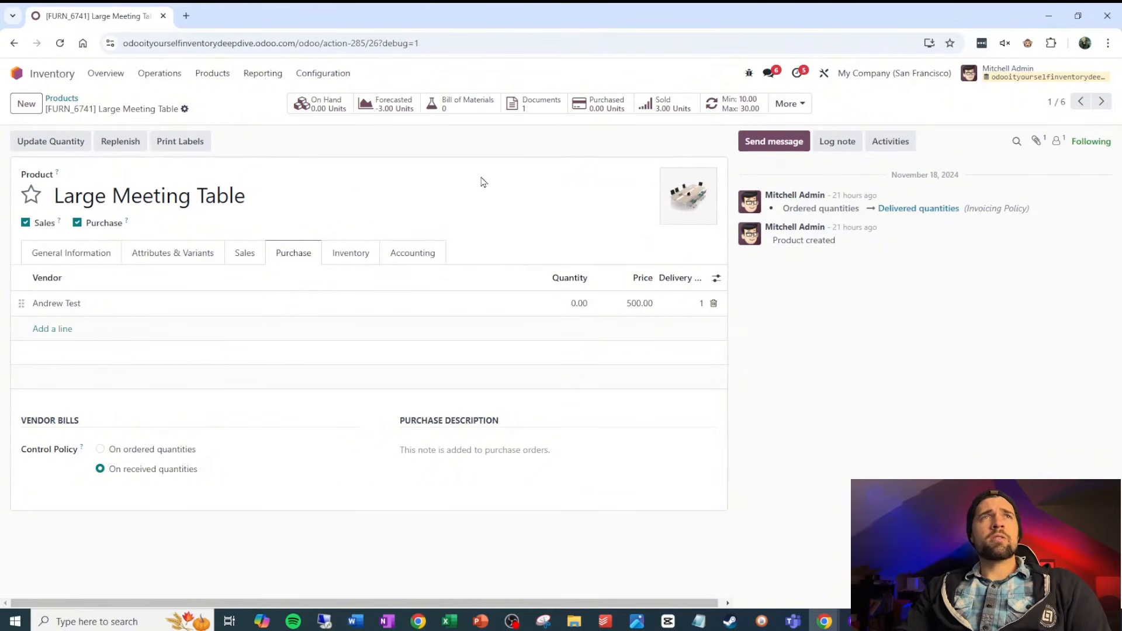
{"action": "left_click", "coordinate": [751, 116]}
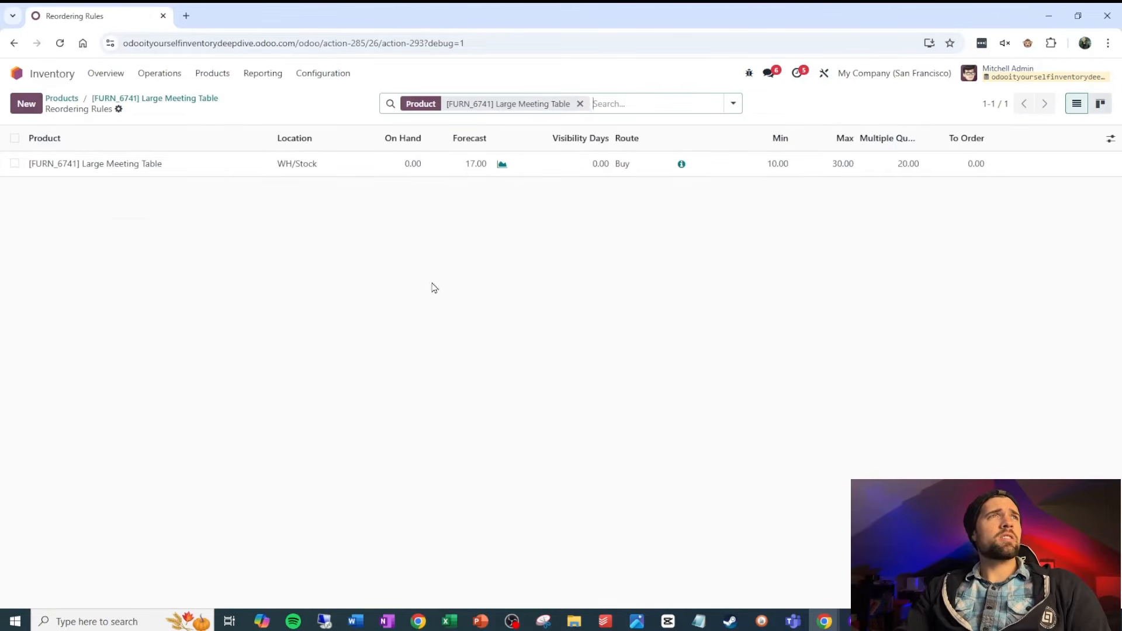
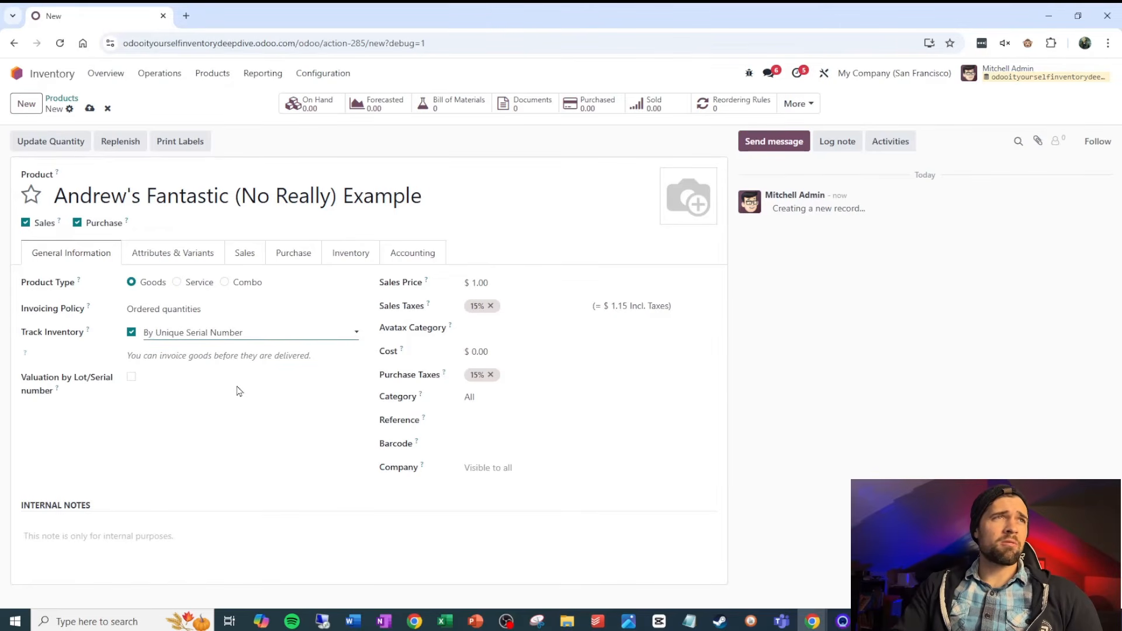
- Save the new product tracked by unique serial number and open the Sales app in a duplicate browser tab
{"action": "left_click", "coordinate": [90, 108]}
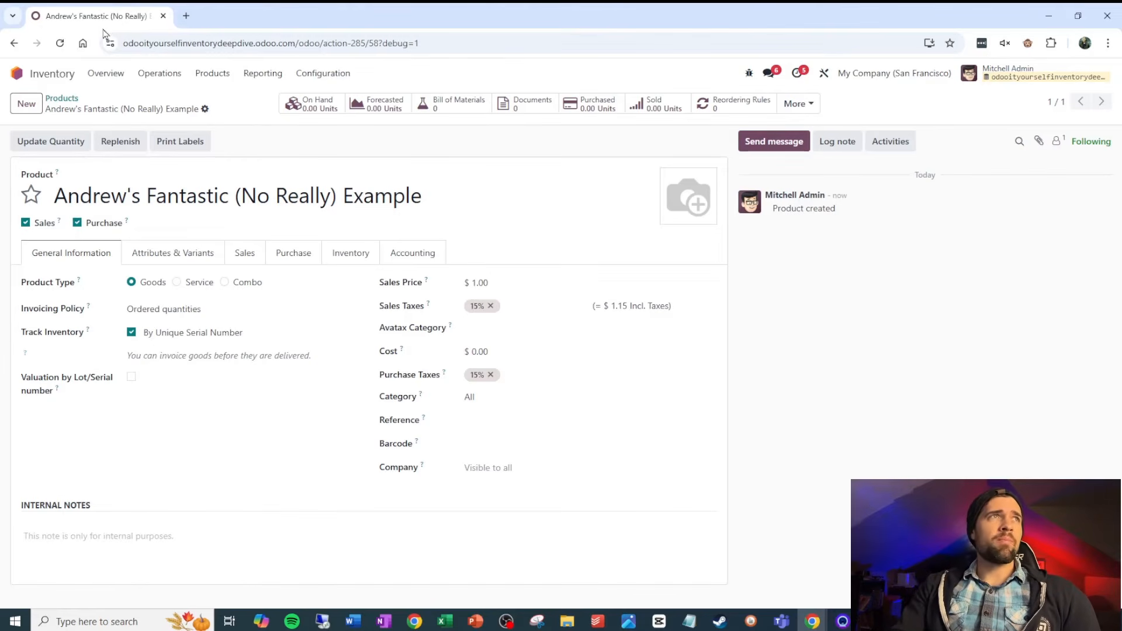
{"action": "right_click", "coordinate": [140, 22]}
{"action": "left_click", "coordinate": [205, 156]}
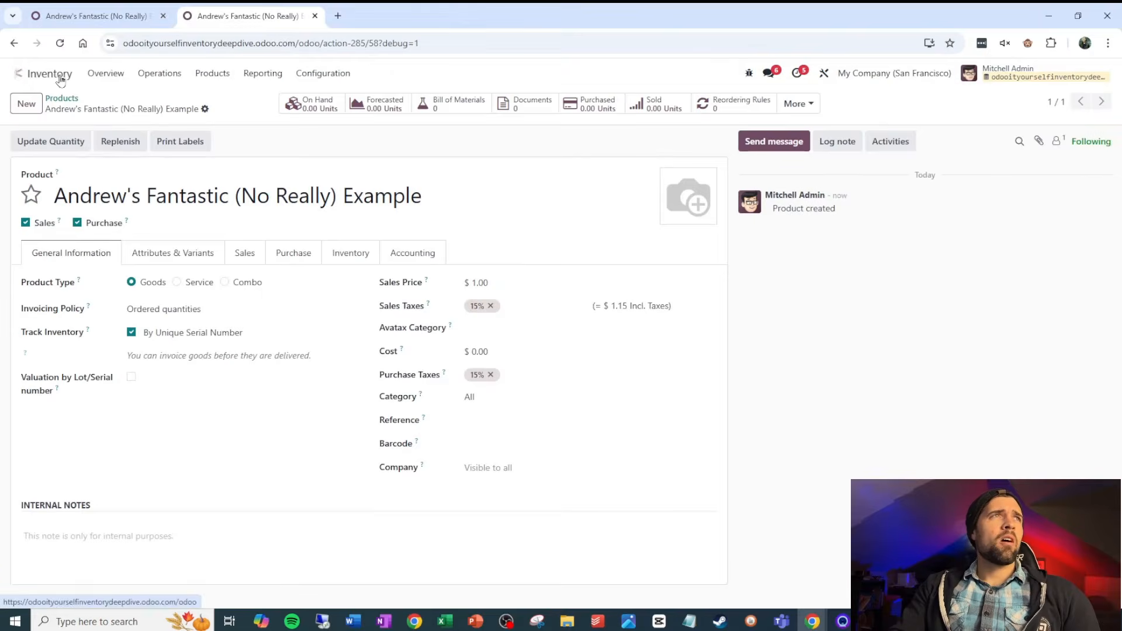
{"action": "left_click", "coordinate": [60, 80]}
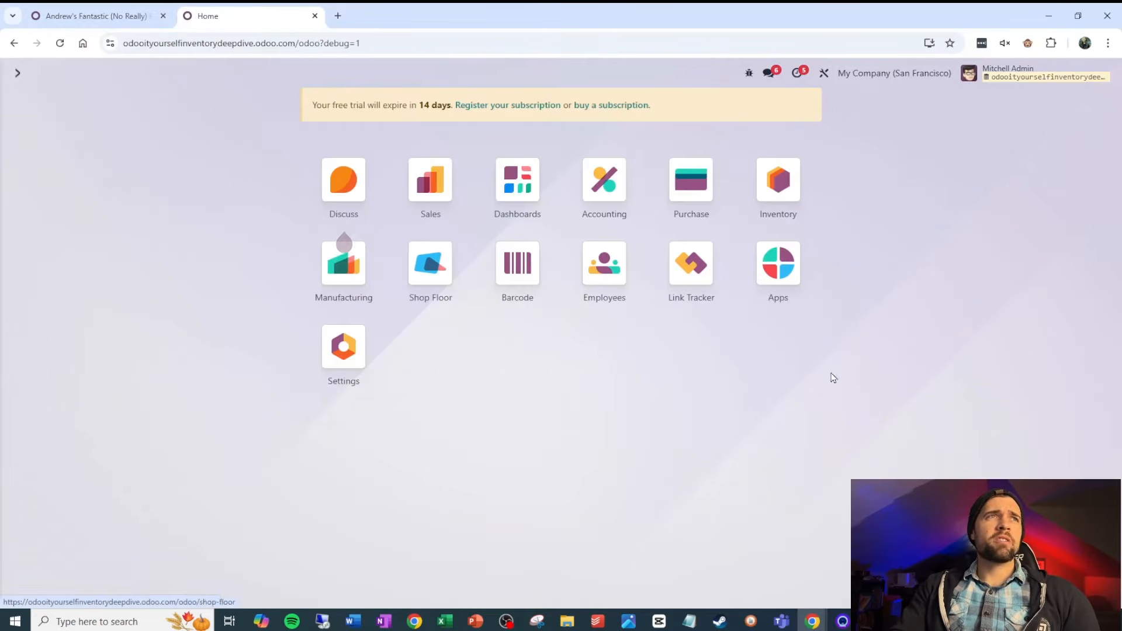
{"action": "left_click", "coordinate": [407, 228]}
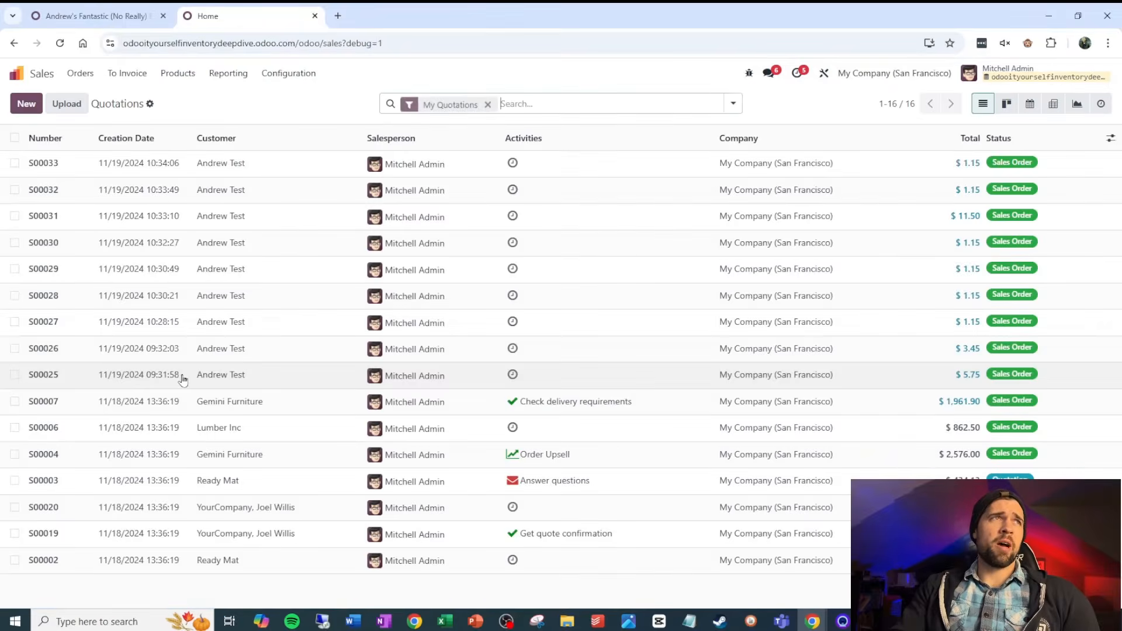
- Check the new product's routes in its inventory settings and return to the Quotations list
{"action": "left_click", "coordinate": [96, 16]}
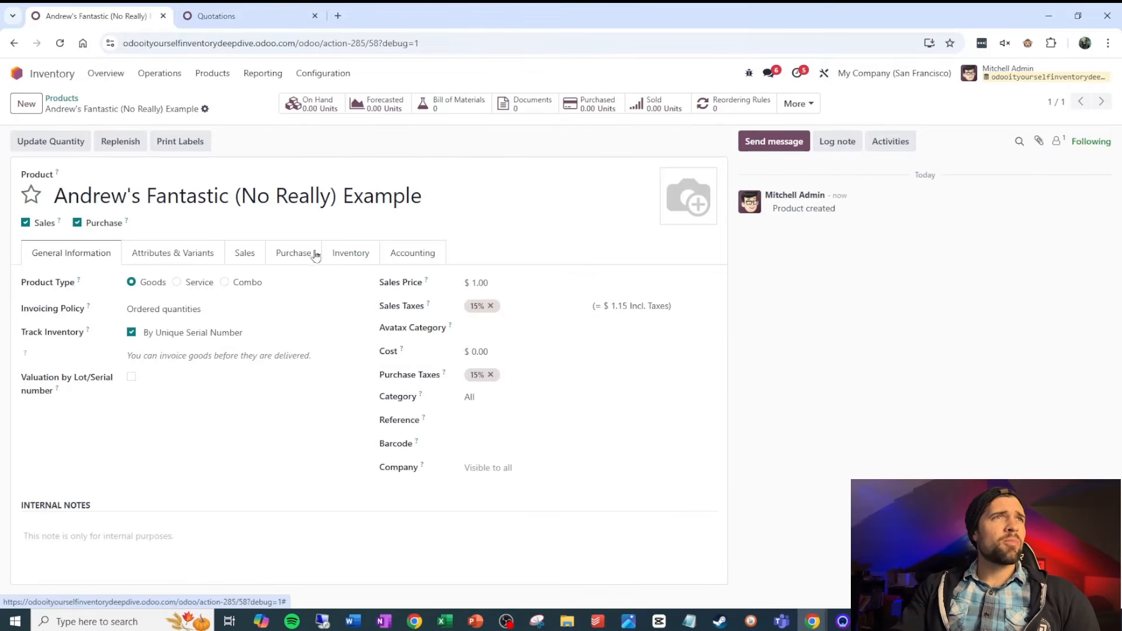
{"action": "left_click", "coordinate": [352, 257]}
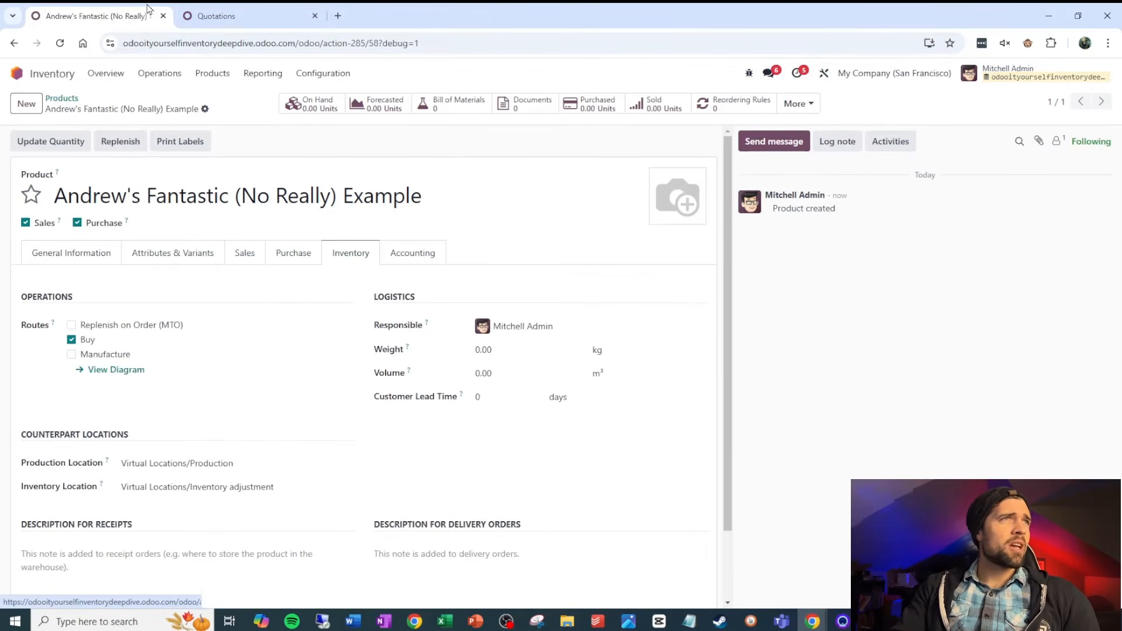
{"action": "left_click", "coordinate": [251, 17]}
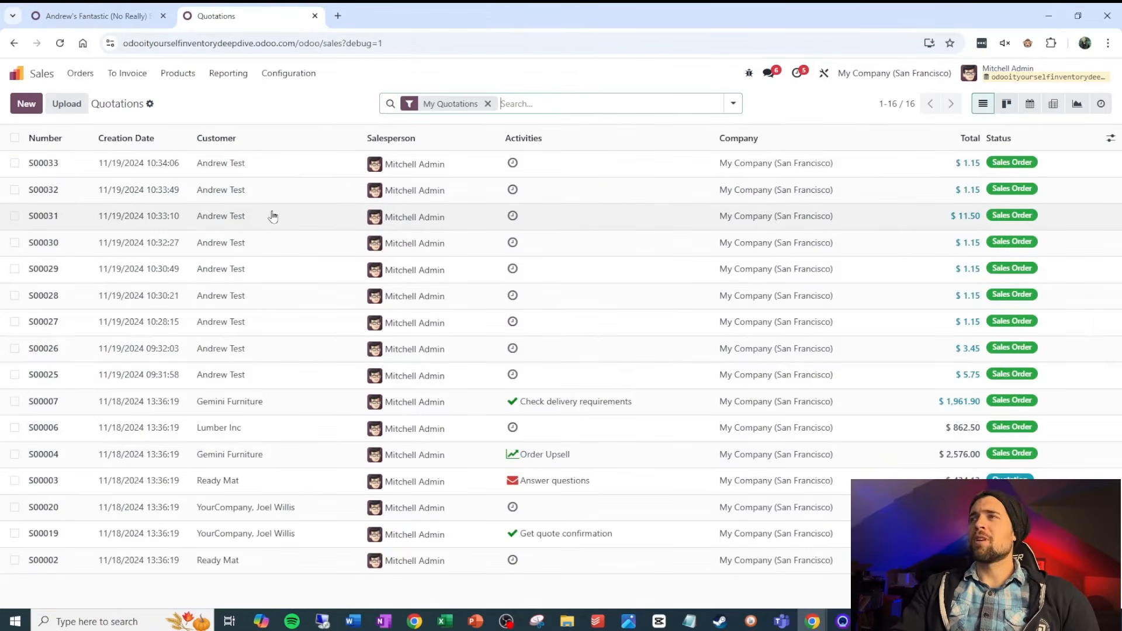
- Create a new quotation with the test contact as the customer
{"action": "left_click", "coordinate": [26, 105]}
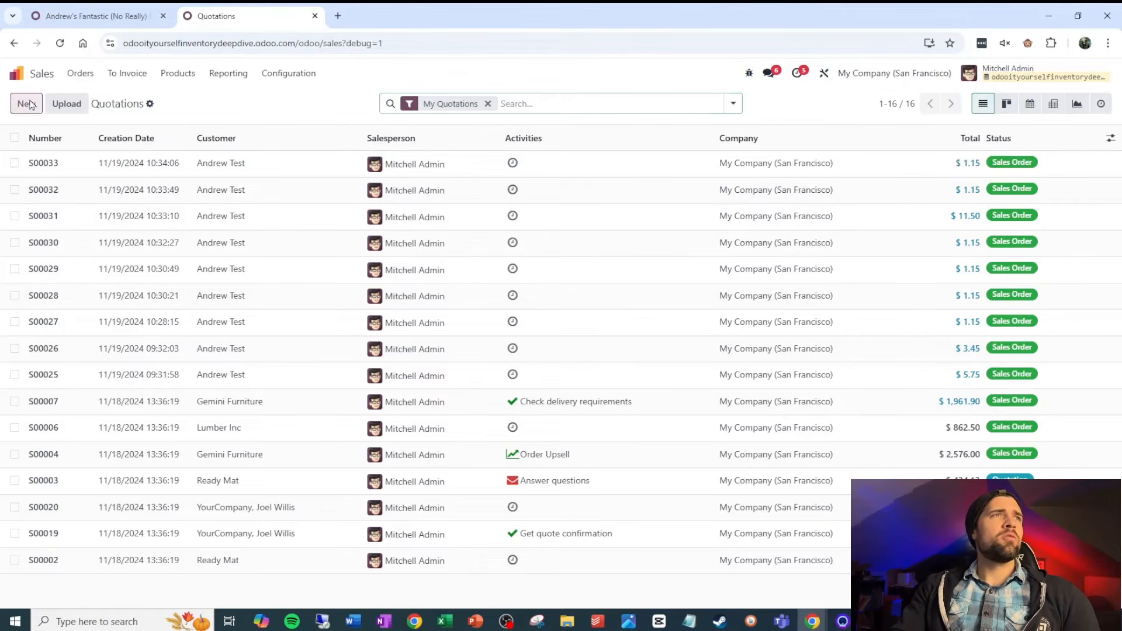
{"action": "type", "text": "Andrew "}
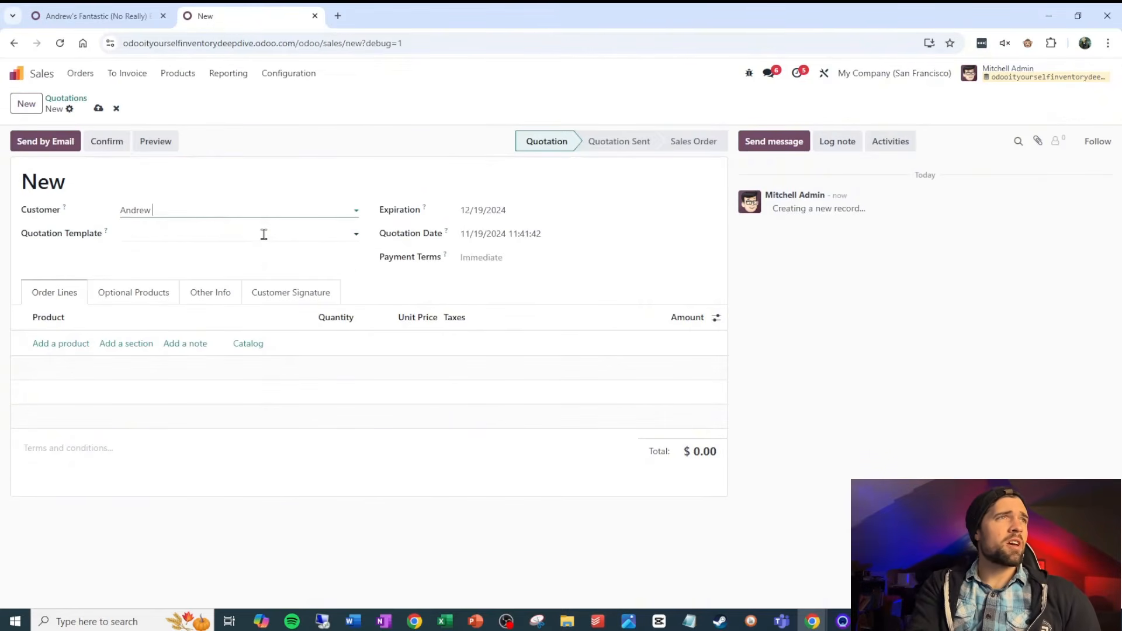
{"action": "type", "text": "Test"}
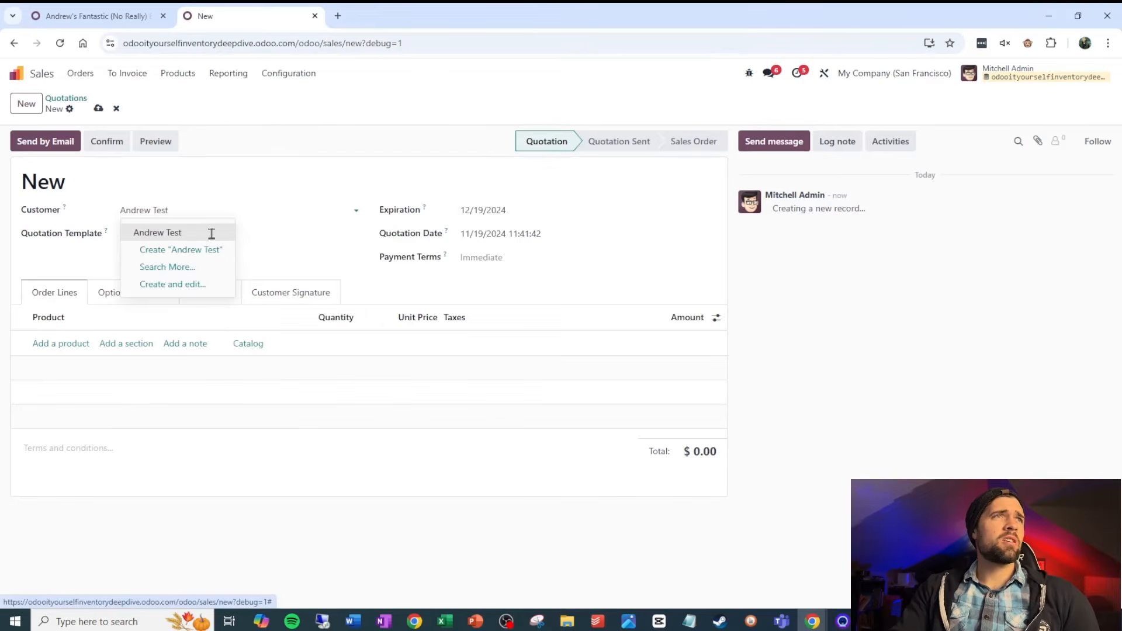
{"action": "left_click", "coordinate": [210, 233]}
- Add 2 units of the new "Fantastic (No Really) Example" product to the quotation and confirm it as a sales order
{"action": "left_click", "coordinate": [60, 343]}
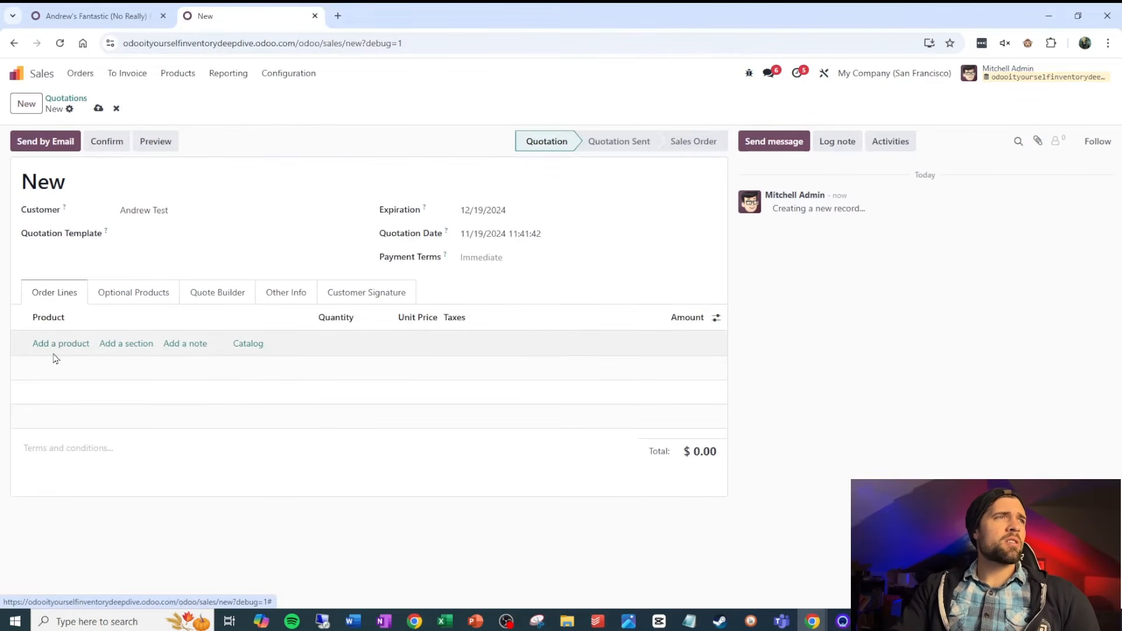
{"action": "type", "text": "Amnd"}
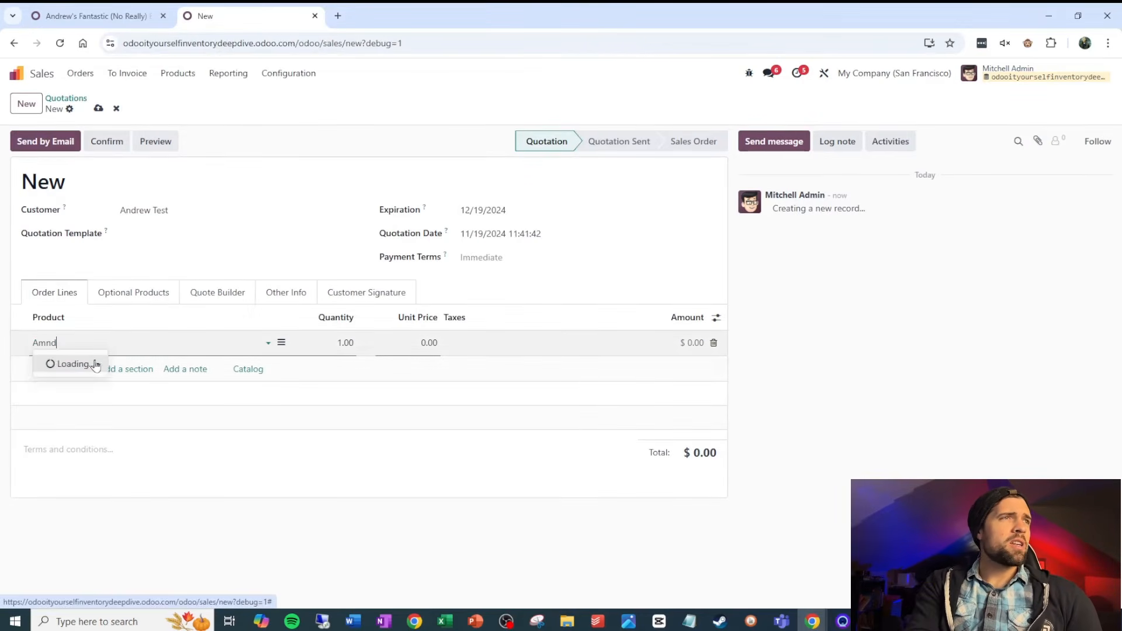
{"action": "type", "text": "rew"}
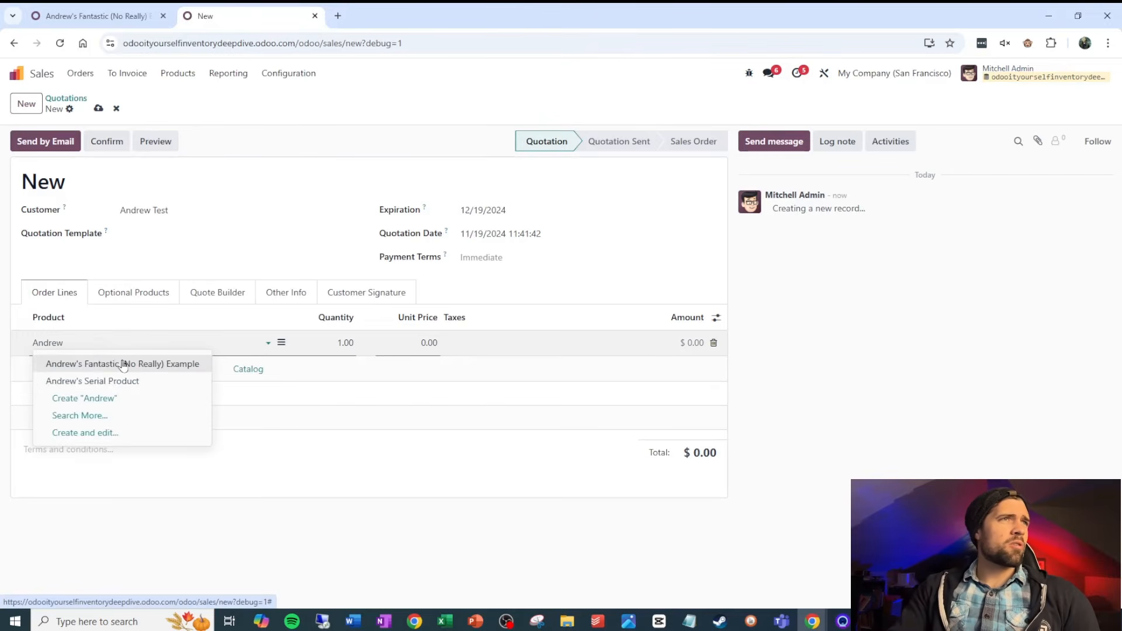
{"action": "left_click", "coordinate": [138, 364]}
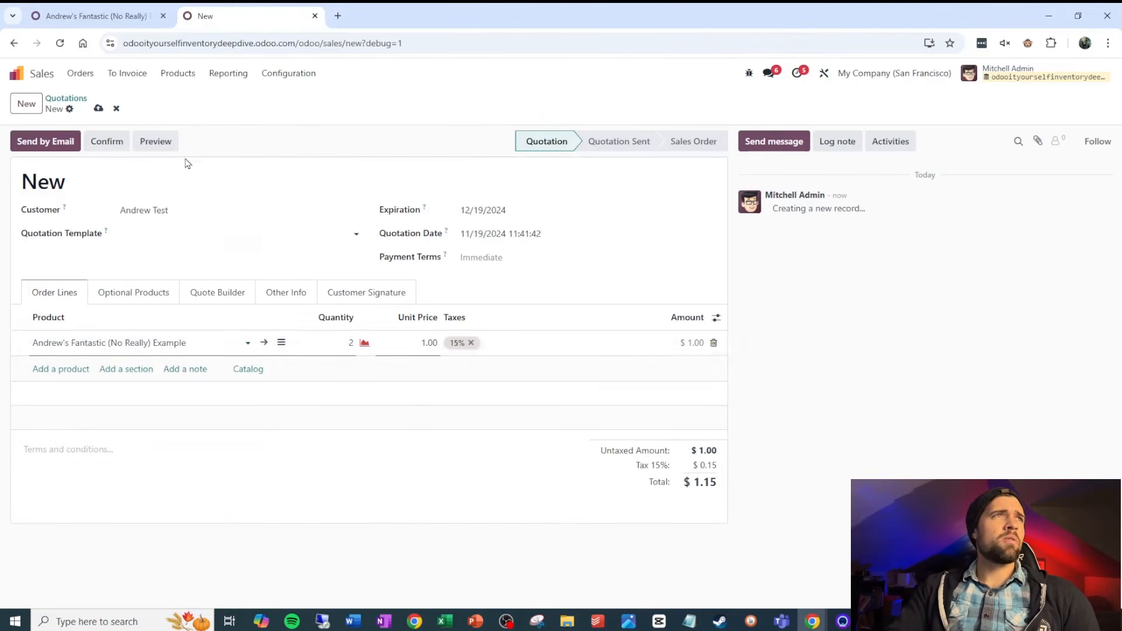
{"action": "left_click", "coordinate": [110, 149]}
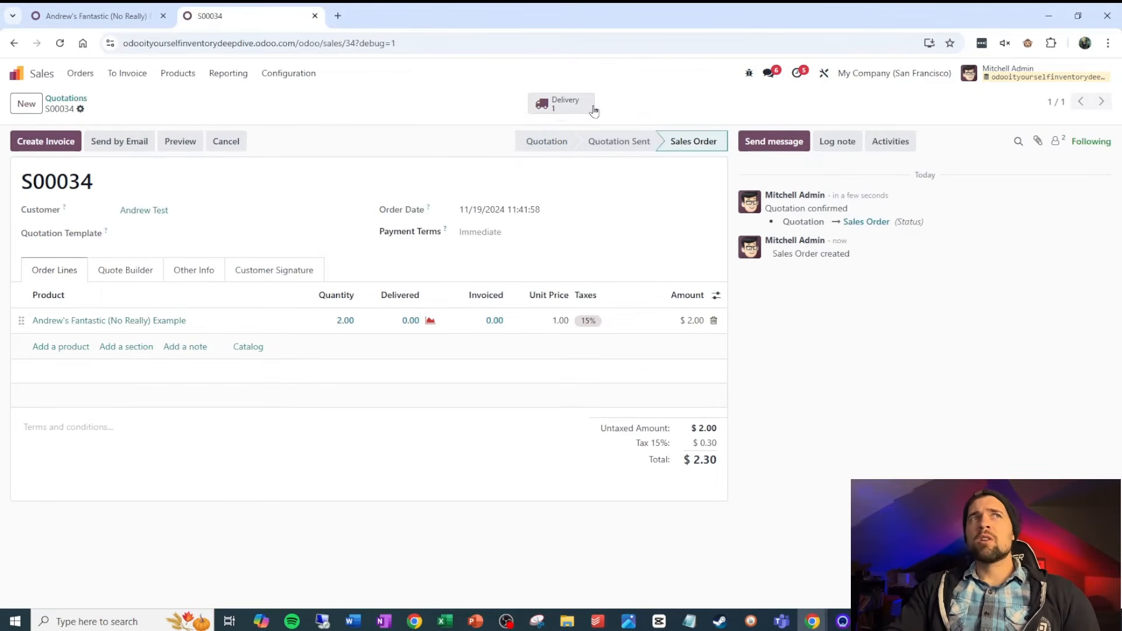
- Open the Inventory app in a duplicate browser tab and list the delivery orders waiting to be delivered
{"action": "right_click", "coordinate": [267, 17]}
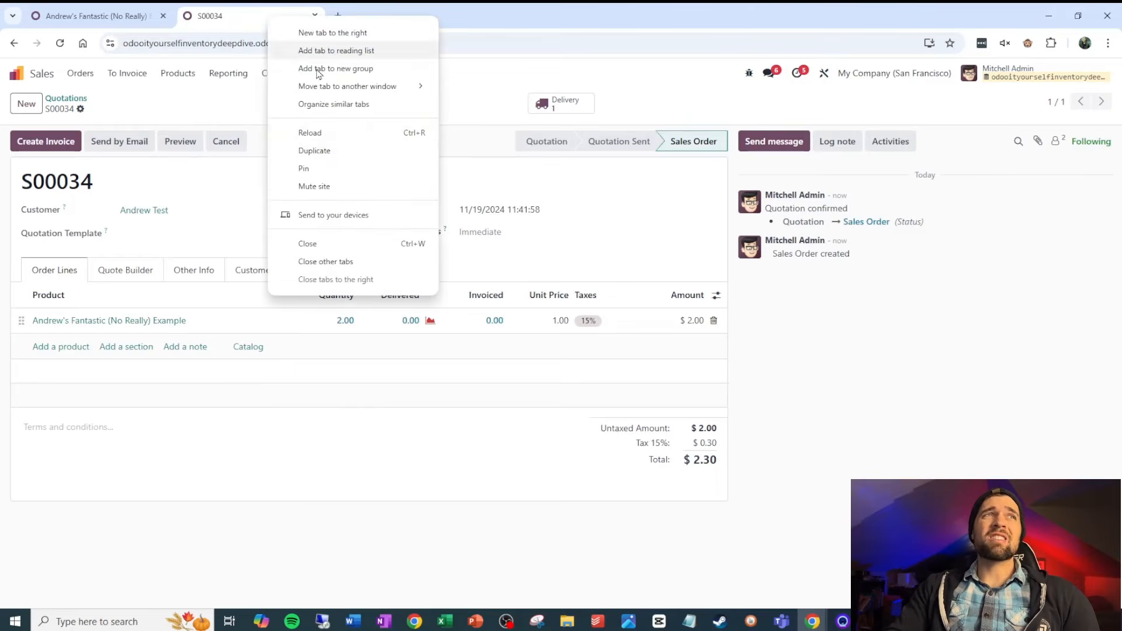
{"action": "left_click", "coordinate": [317, 149]}
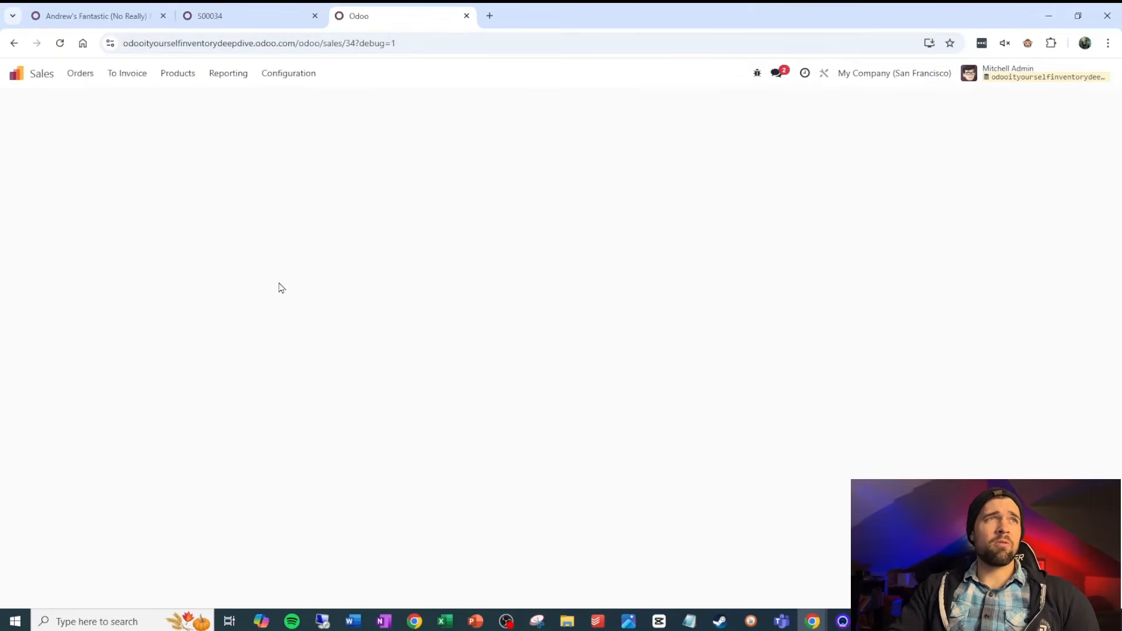
{"action": "left_click", "coordinate": [18, 73]}
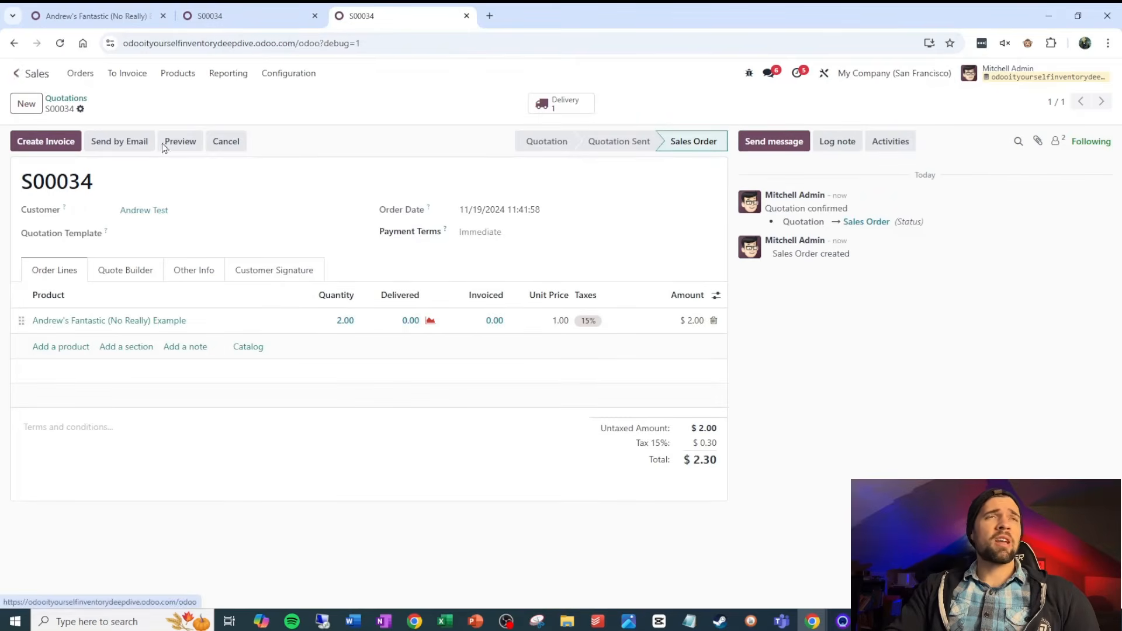
{"action": "left_click", "coordinate": [780, 198]}
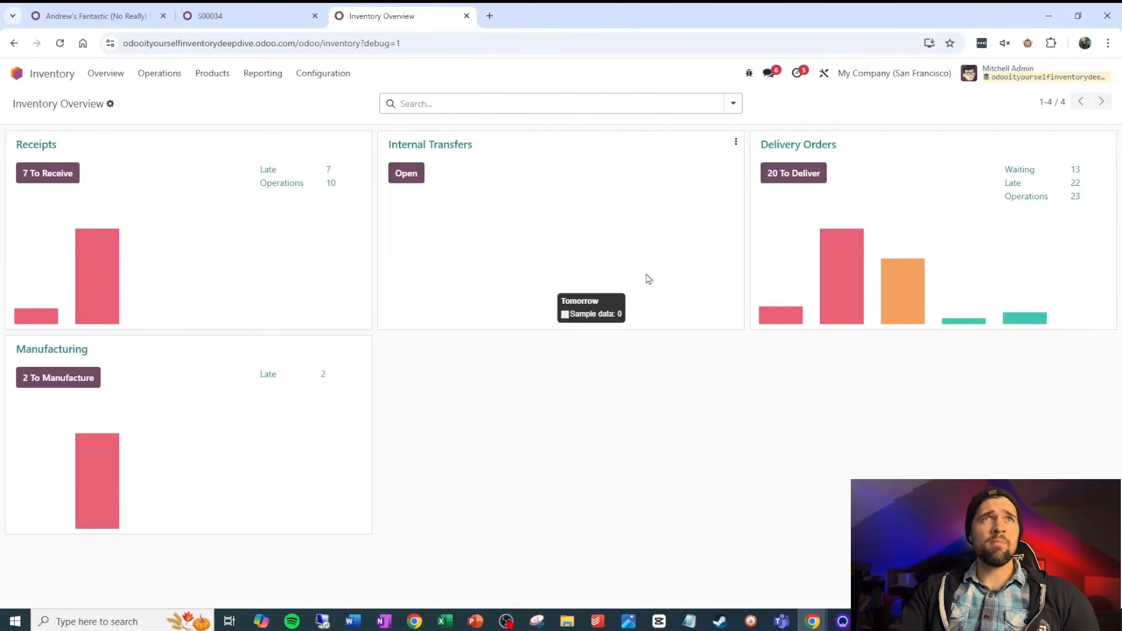
{"action": "left_click", "coordinate": [767, 178]}
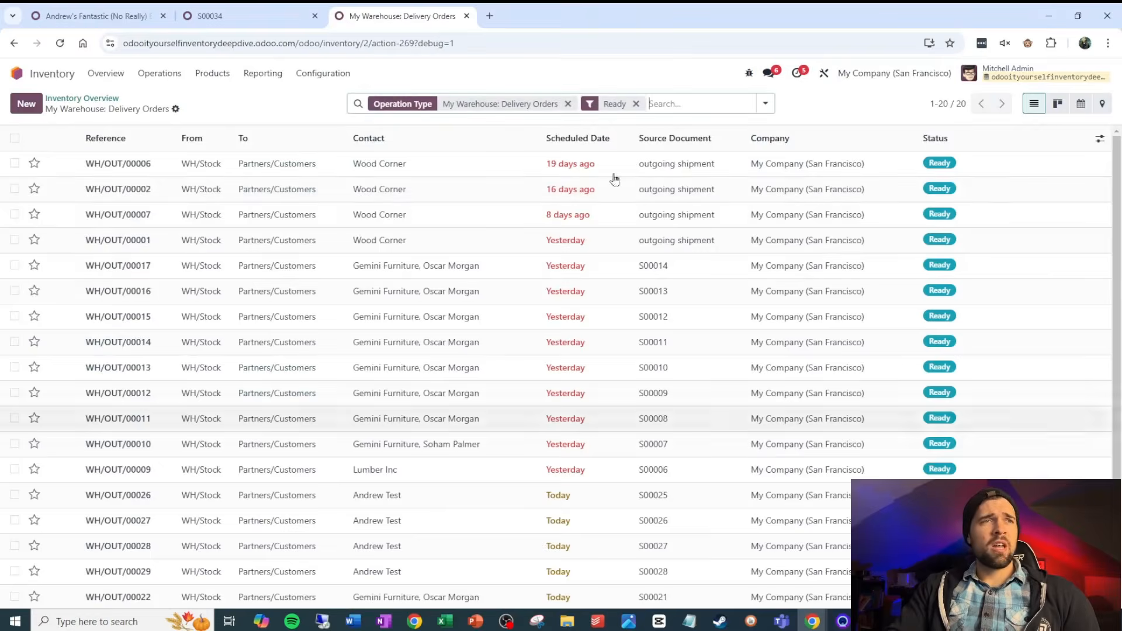
- Remove the Ready filter from the delivery orders list and open the delivery created from the new sales order
{"action": "scroll", "coordinate": [610, 186], "scroll_direction": "down", "scroll_amount": 2}
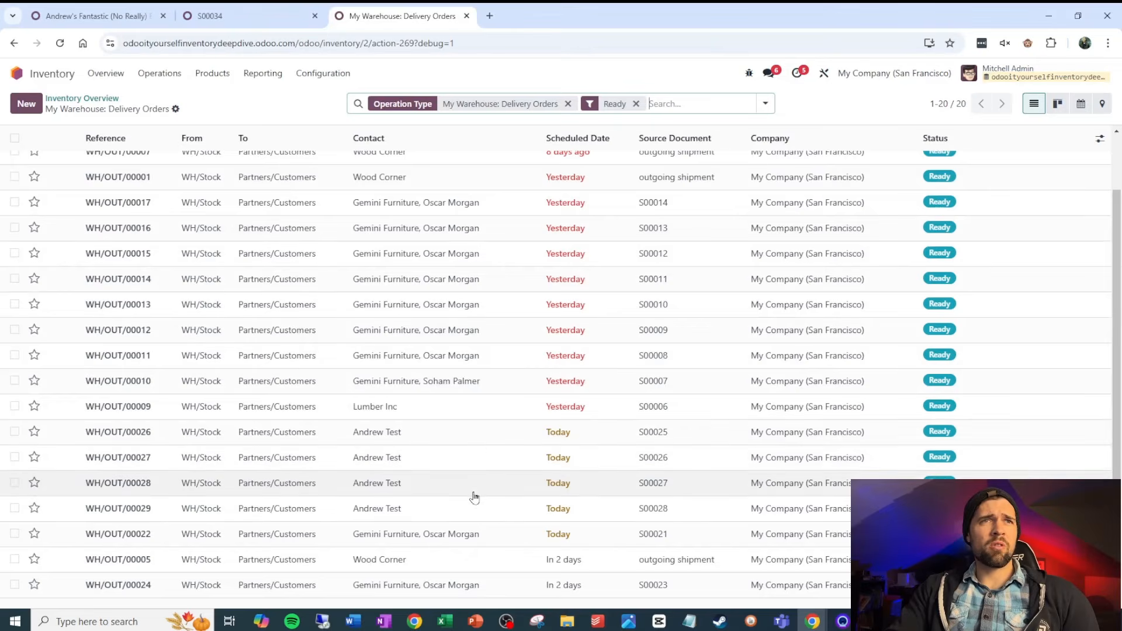
{"action": "scroll", "coordinate": [470, 495], "scroll_direction": "up", "scroll_amount": 2}
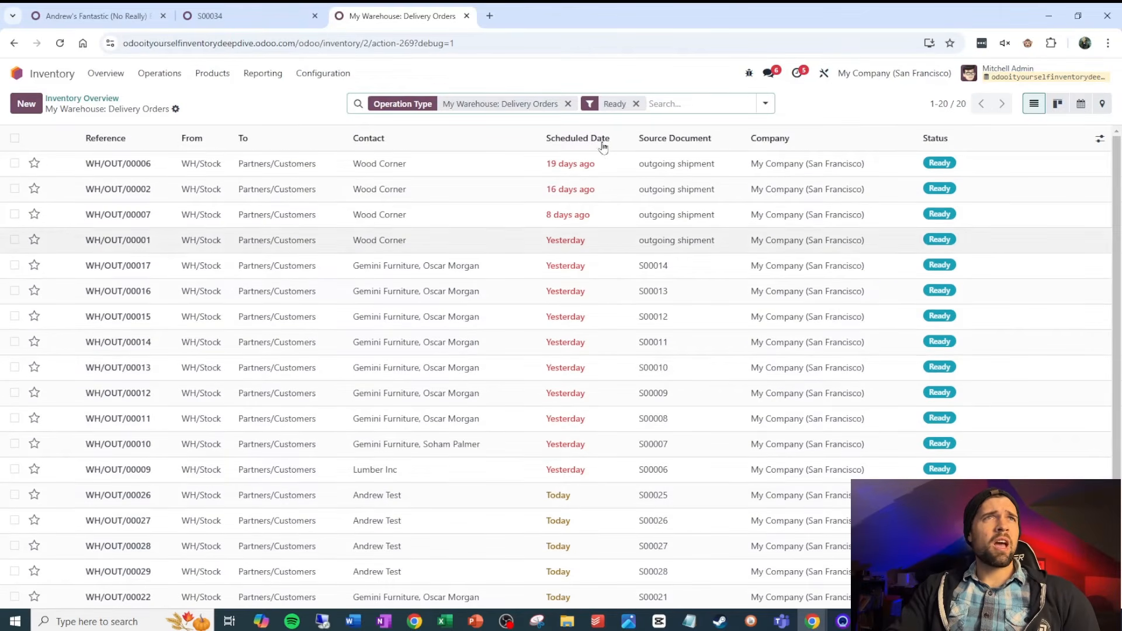
{"action": "left_click", "coordinate": [636, 103]}
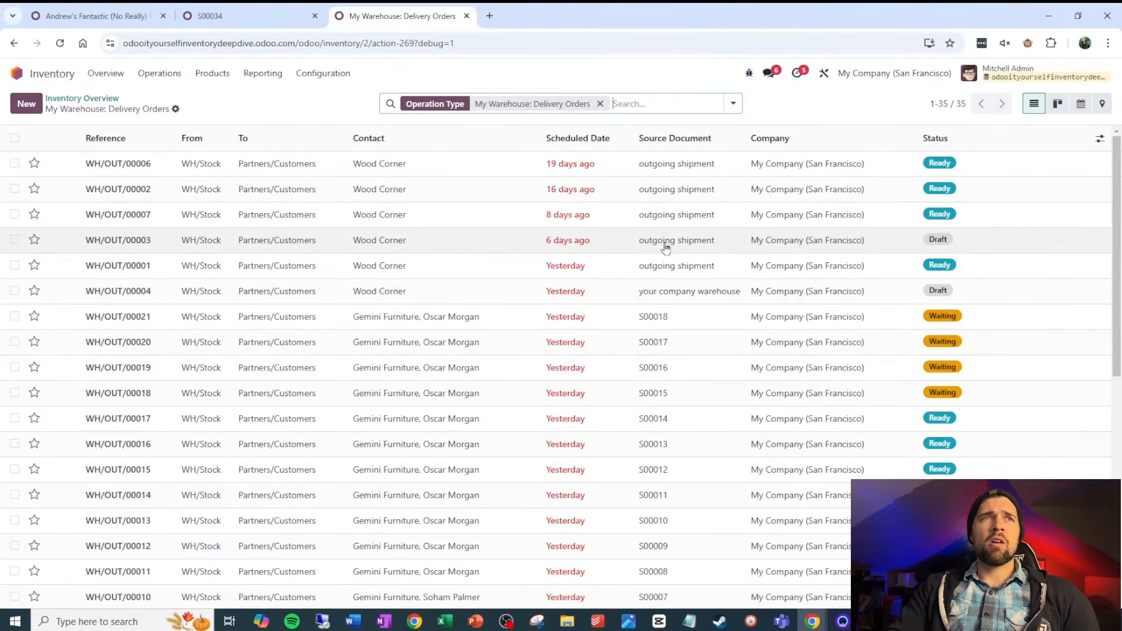
{"action": "scroll", "coordinate": [561, 244], "scroll_direction": "down", "scroll_amount": 8}
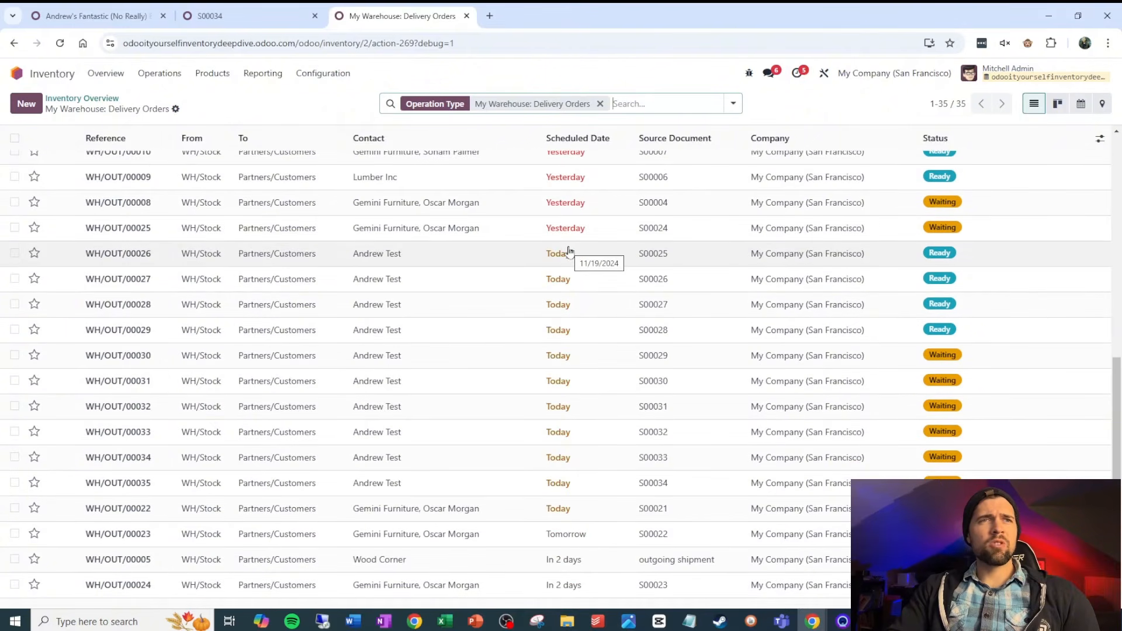
{"action": "left_click", "coordinate": [448, 485]}
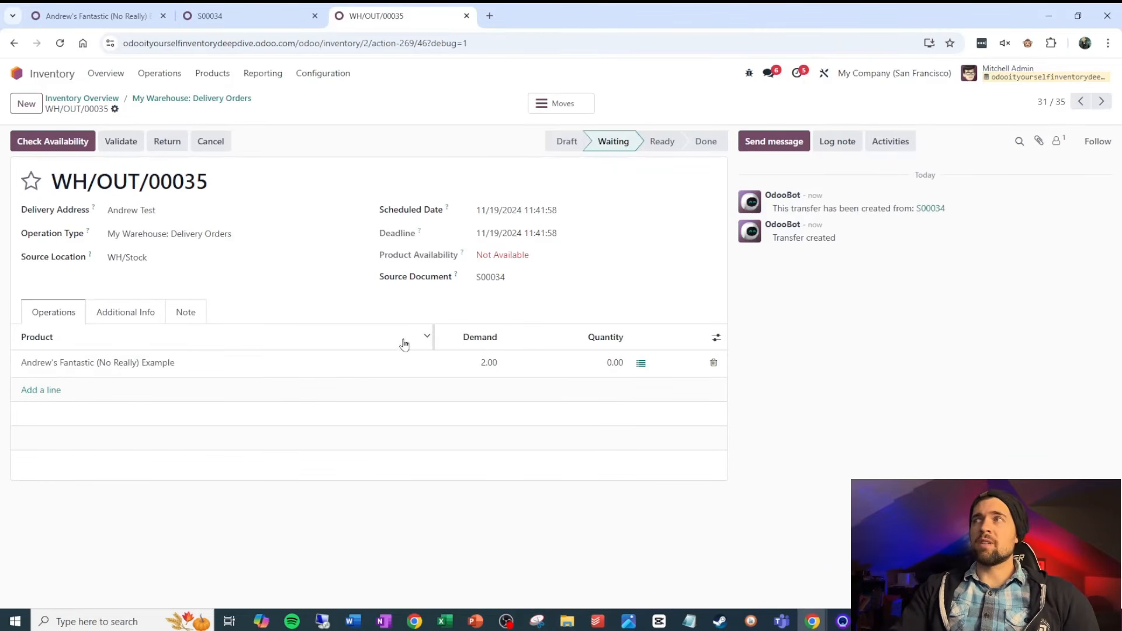
- Reload the product page to check its forecast, and open Inventory's Replenishment report in a duplicate browser tab
{"action": "left_click", "coordinate": [88, 16]}
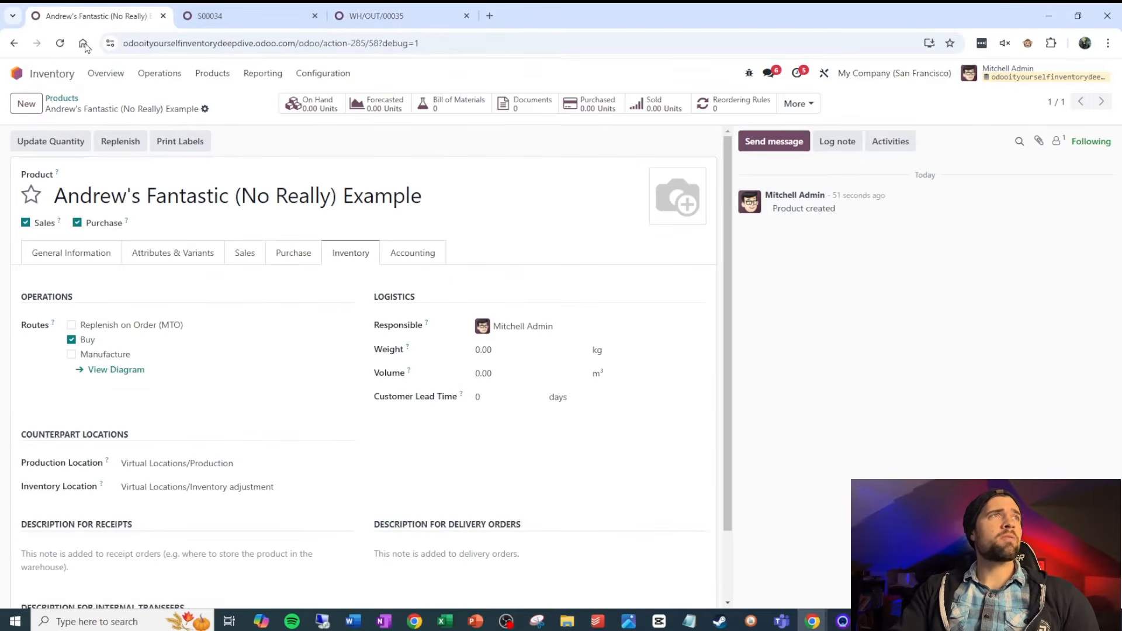
{"action": "left_click", "coordinate": [59, 43]}
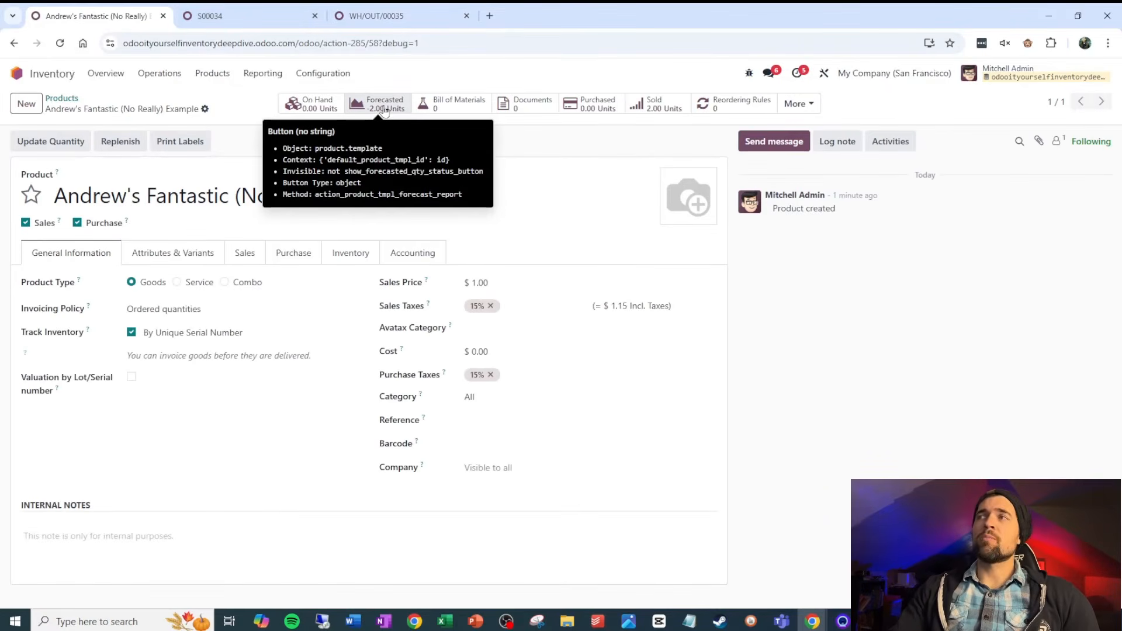
{"action": "left_click", "coordinate": [404, 16]}
{"action": "right_click", "coordinate": [403, 16]}
{"action": "left_click", "coordinate": [459, 119]}
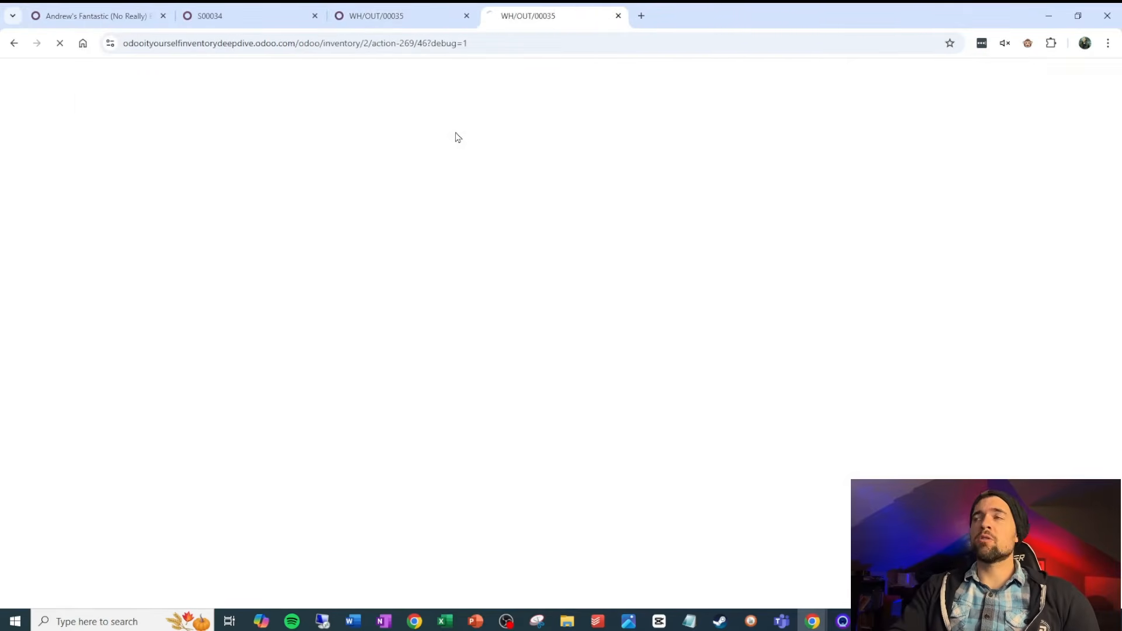
{"action": "left_click", "coordinate": [49, 73]}
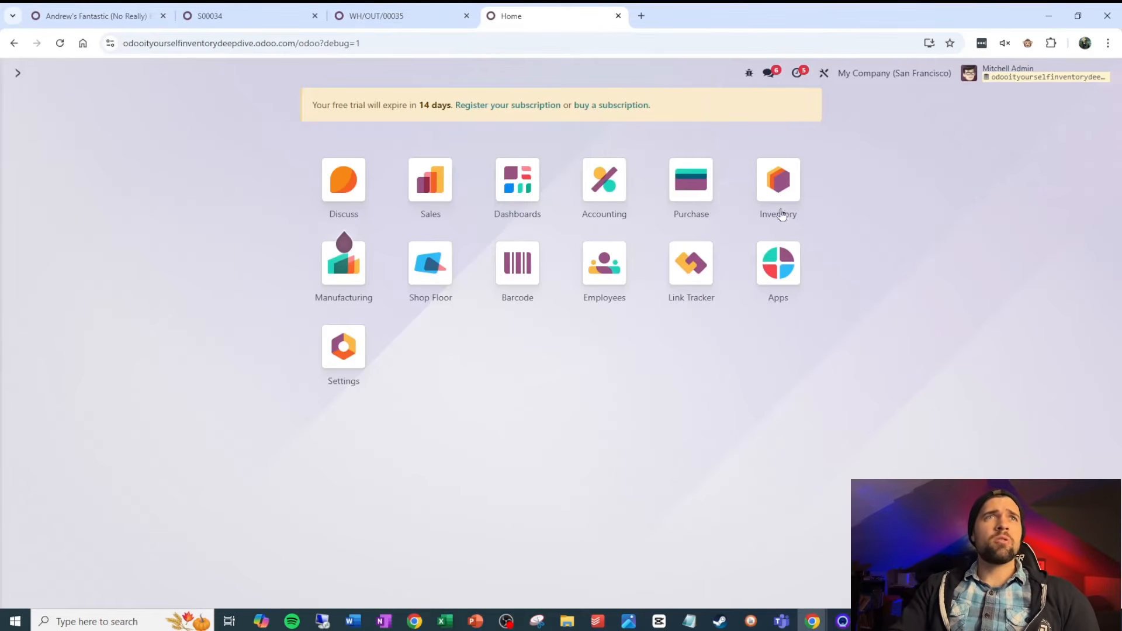
{"action": "left_click", "coordinate": [788, 192]}
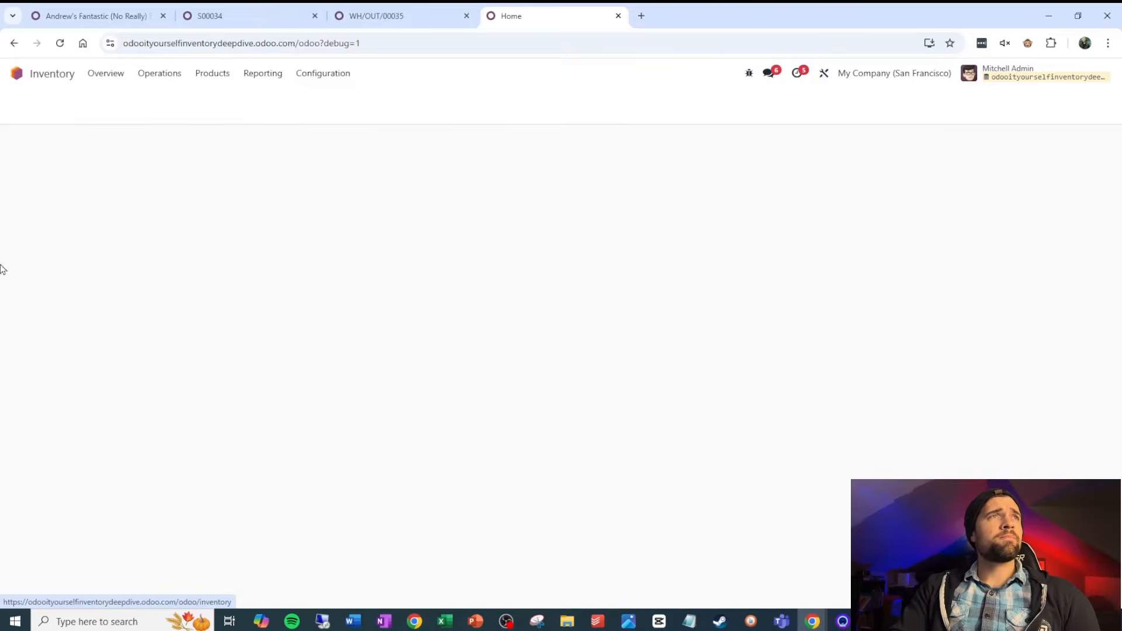
{"action": "left_click", "coordinate": [164, 75]}
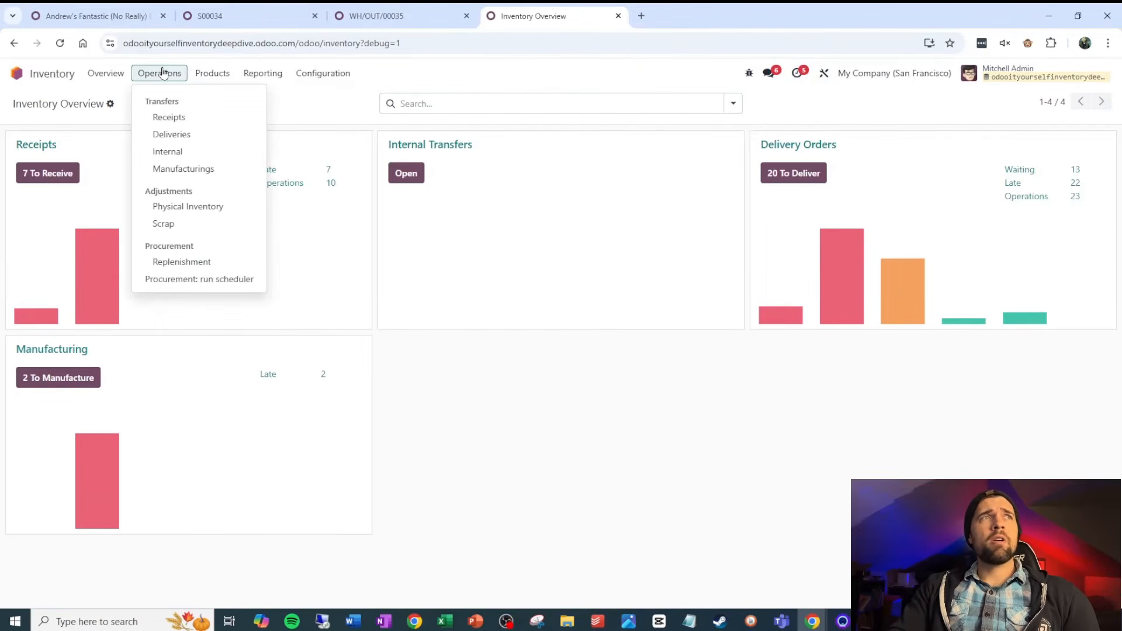
{"action": "left_click", "coordinate": [201, 261]}
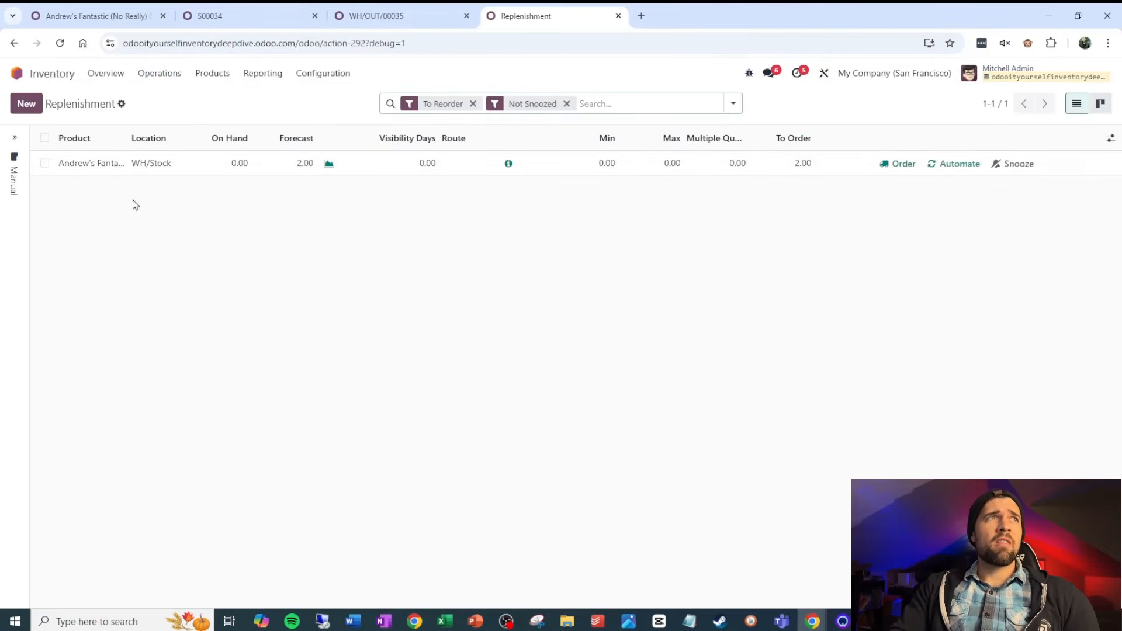
- Set the To Order quantity of the "Fantastic (No Really) Example" product to 10 and try to order it
{"action": "left_click_drag", "start_coordinate": [125, 139], "coordinate": [250, 199]}
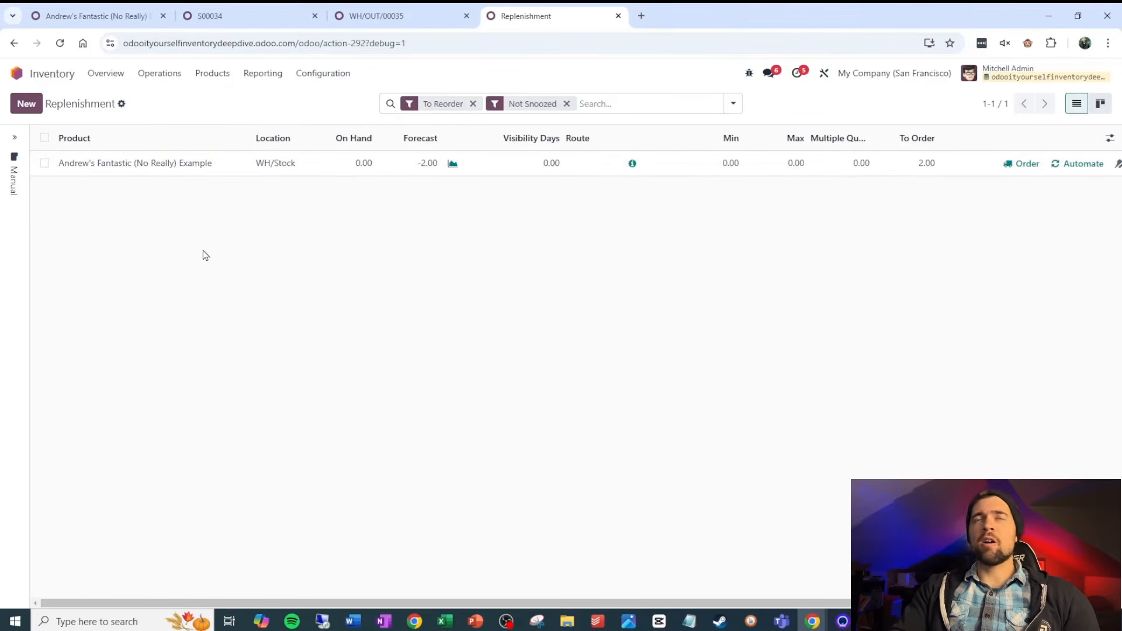
{"action": "left_click", "coordinate": [921, 168]}
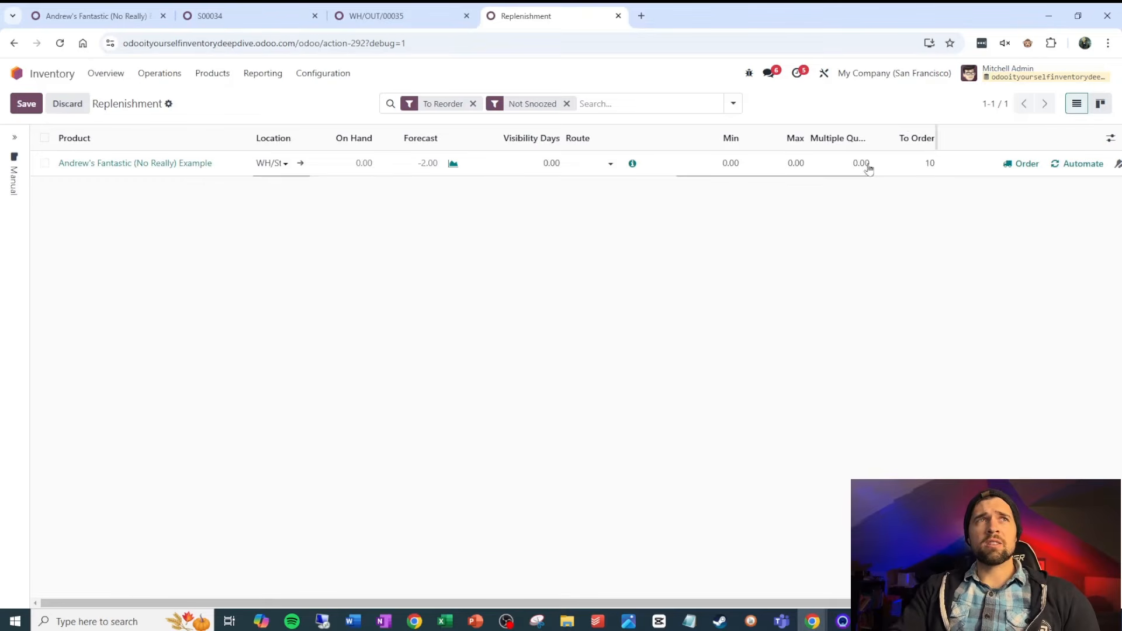
{"action": "left_click", "coordinate": [717, 328]}
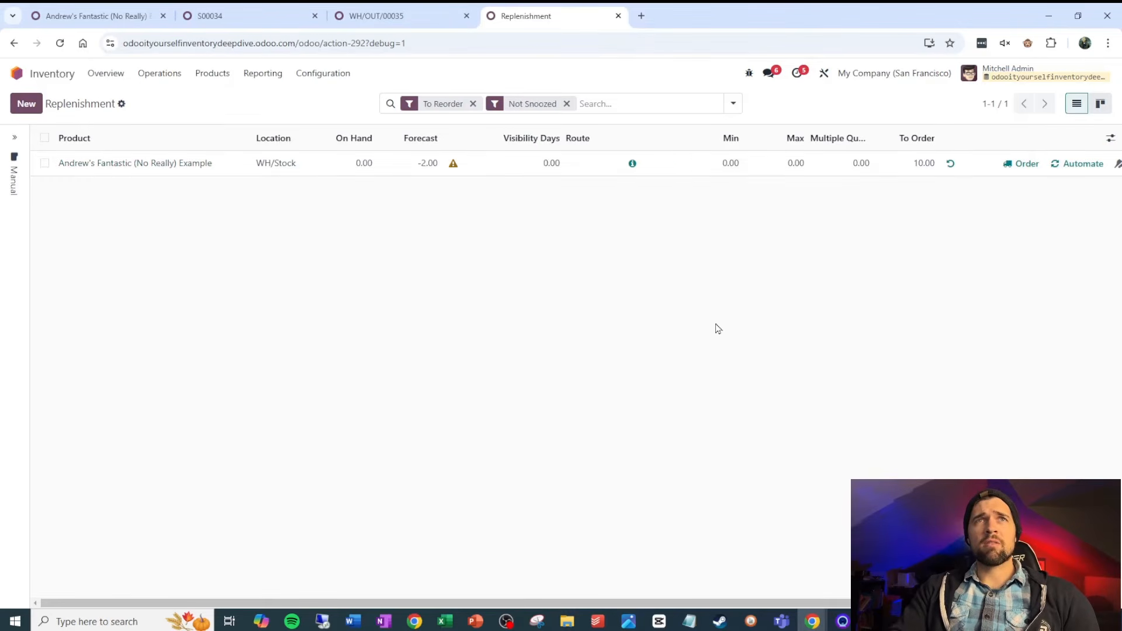
{"action": "left_click", "coordinate": [1021, 163]}
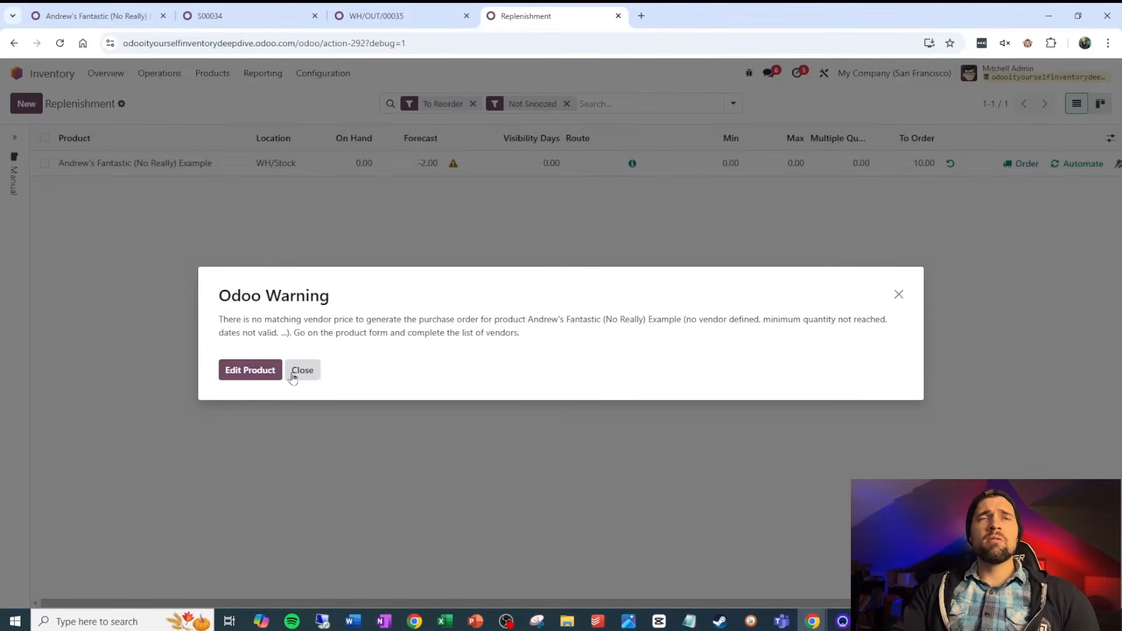
{"action": "left_click", "coordinate": [315, 377]}
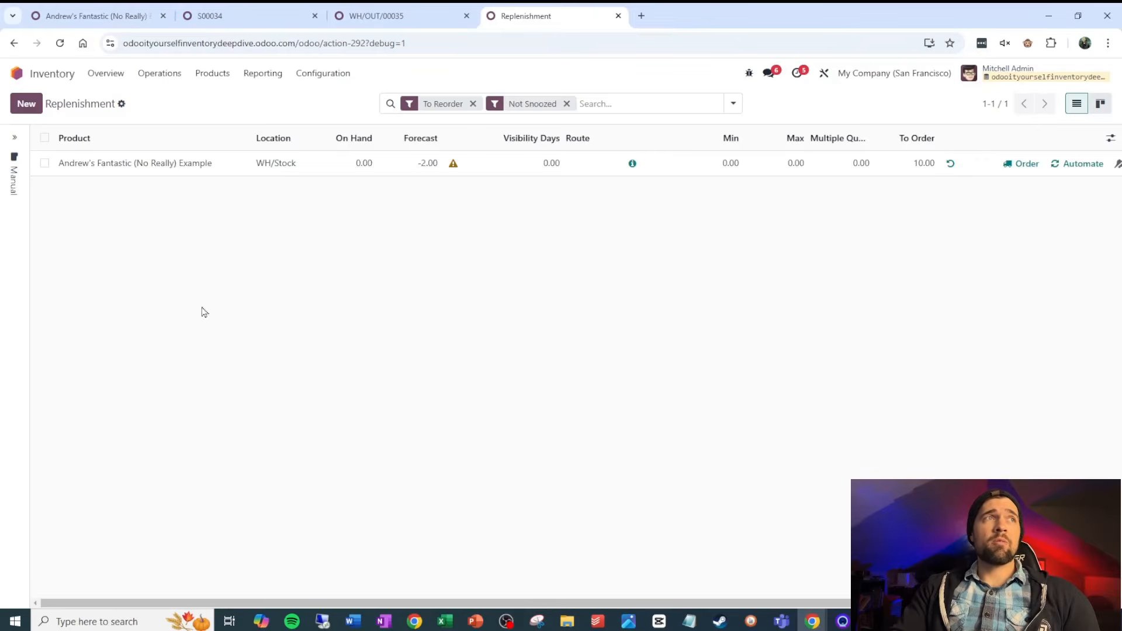
- Open the product from its replenishment line and add a newly created test vendor to its purchase vendors
{"action": "left_click", "coordinate": [189, 160]}
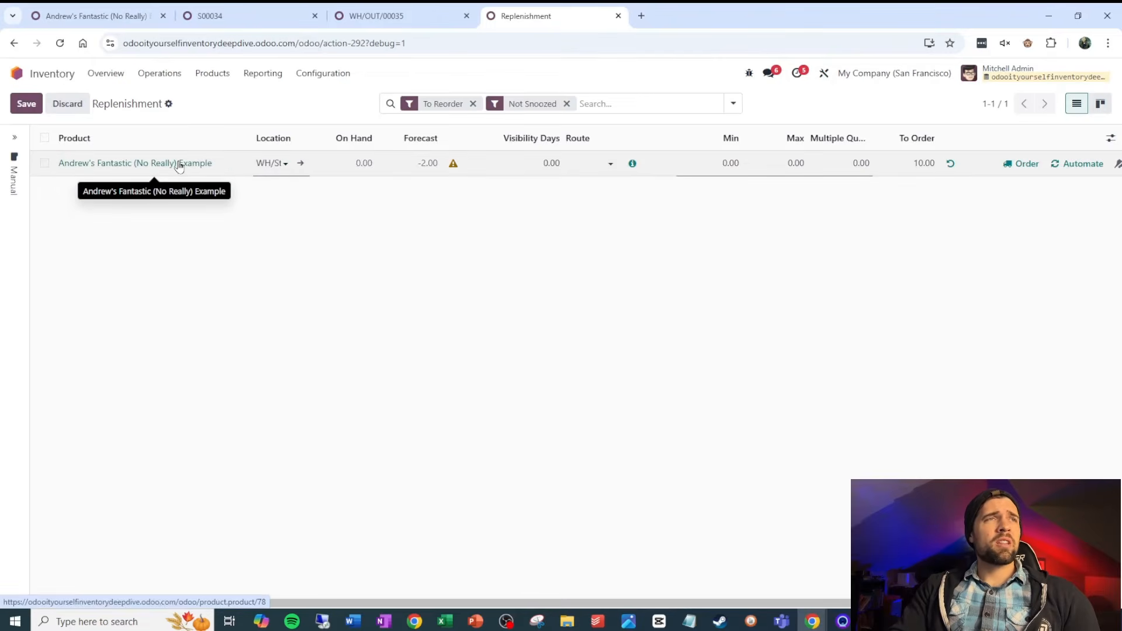
{"action": "left_click", "coordinate": [179, 166]}
{"action": "left_click", "coordinate": [190, 253]}
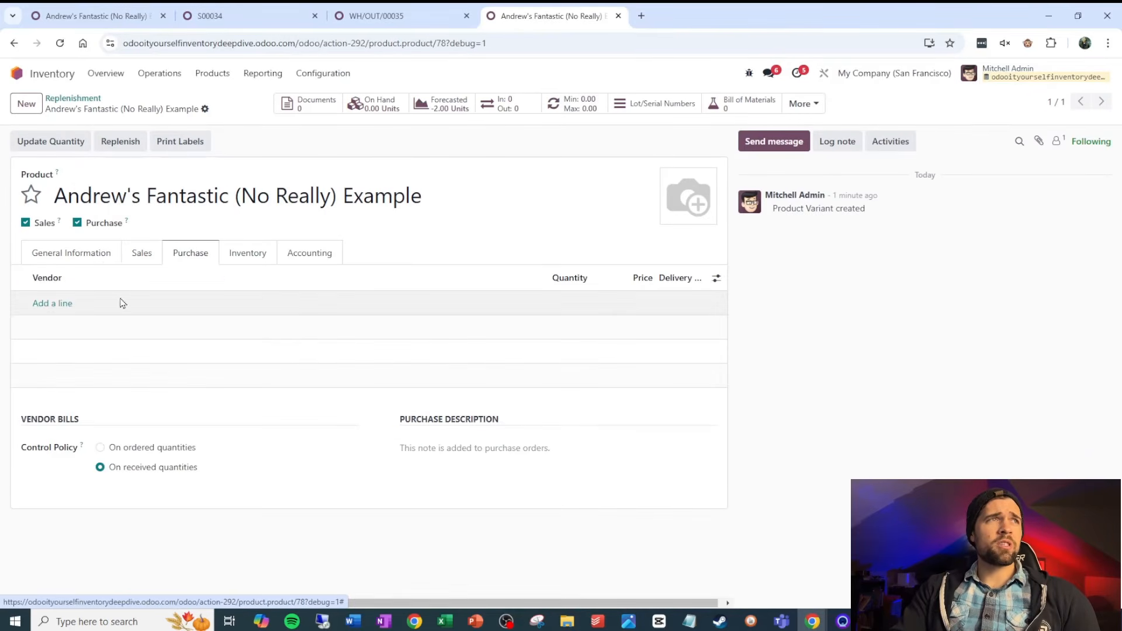
{"action": "left_click", "coordinate": [54, 304]}
{"action": "type", "text": "A"}
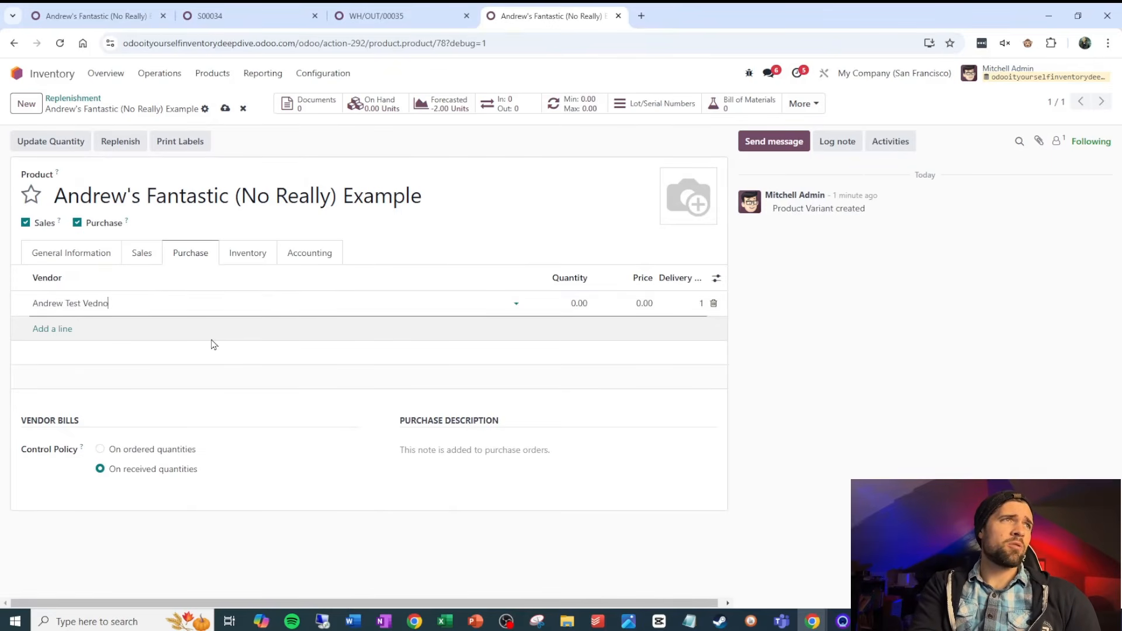
{"action": "type", "text": "ndrew Test Vendor"}
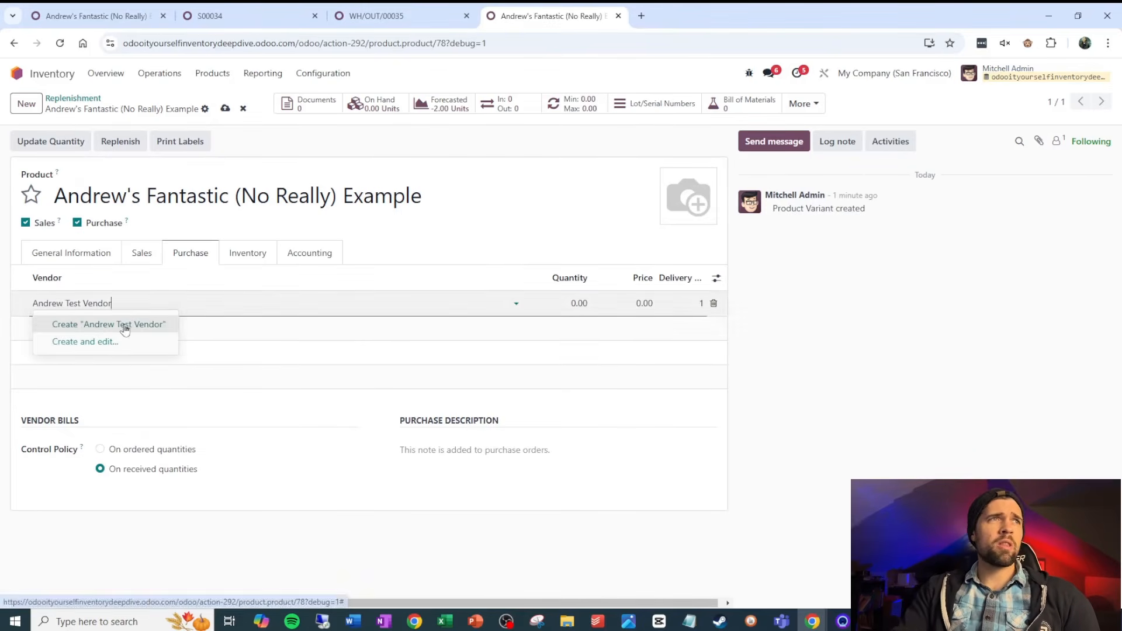
{"action": "left_click", "coordinate": [122, 324]}
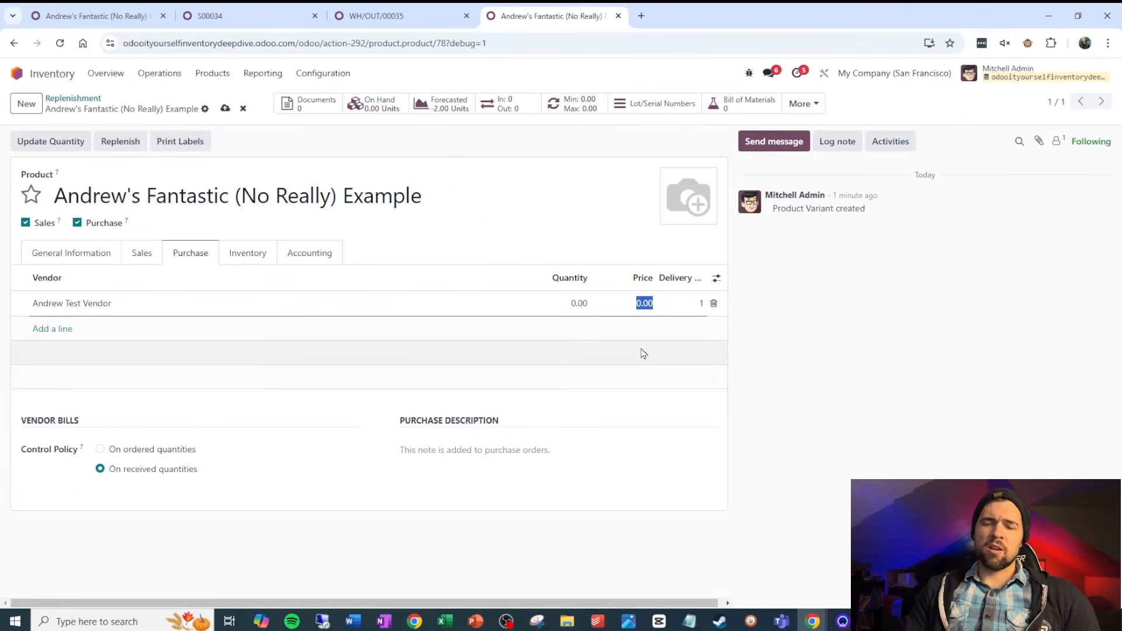
- Return to the sales order for the product and cancel it without sending the cancellation email
{"action": "left_click", "coordinate": [212, 14]}
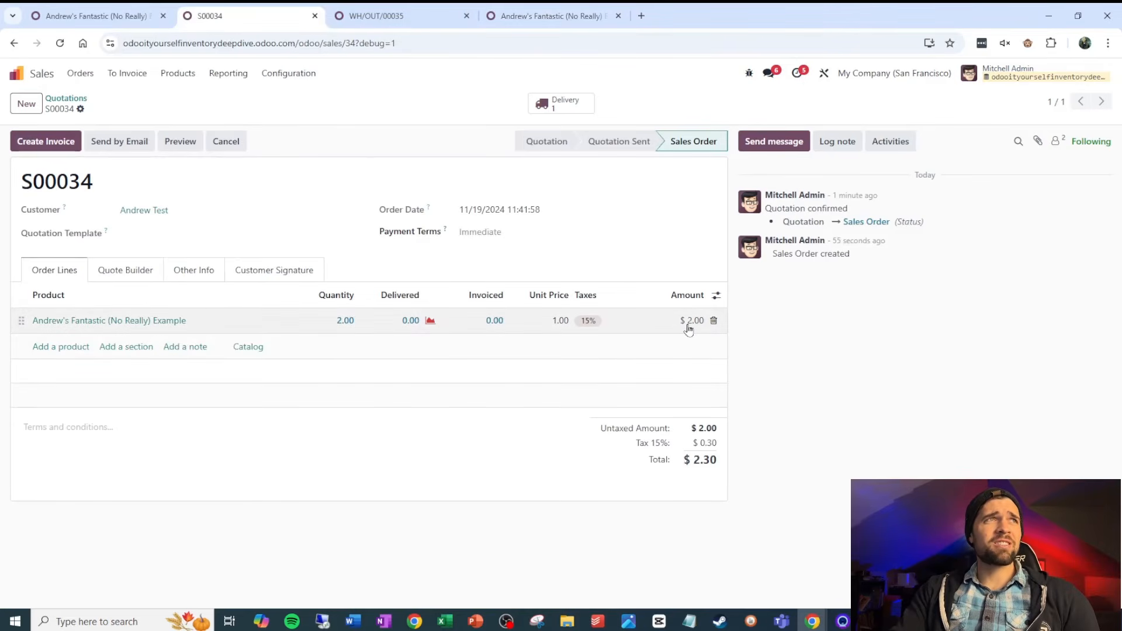
{"action": "left_click", "coordinate": [237, 148]}
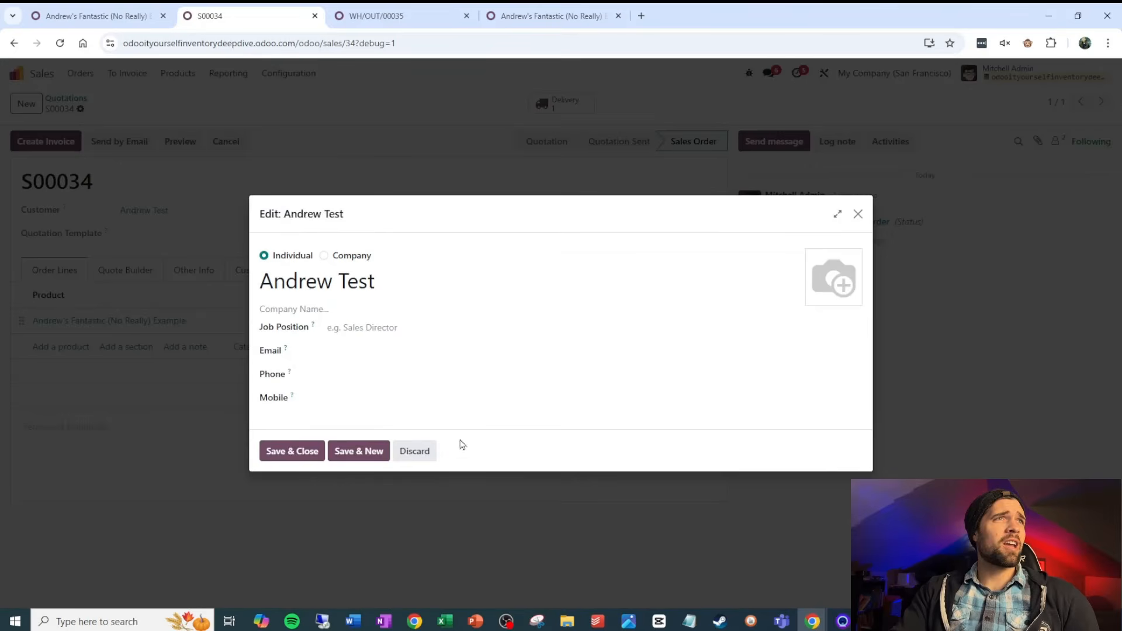
{"action": "left_click", "coordinate": [413, 451]}
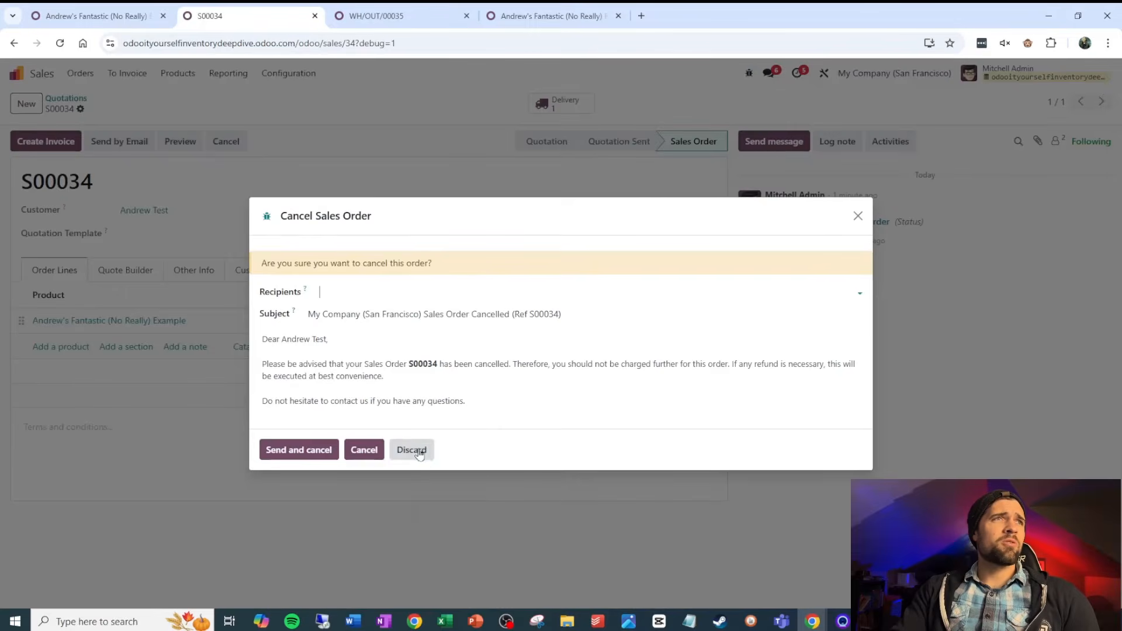
{"action": "left_click", "coordinate": [362, 451]}
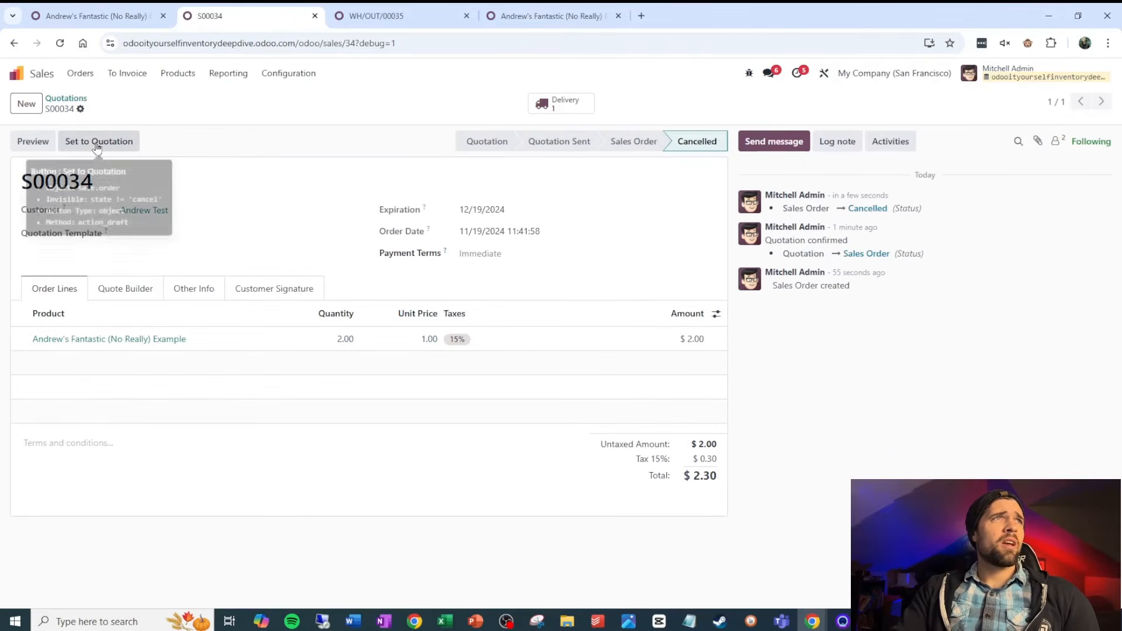
- Set the cancelled order back to a quotation, change the product's unit price to 5,000 and confirm the order again
{"action": "left_click", "coordinate": [100, 142]}
{"action": "left_click", "coordinate": [418, 346]}
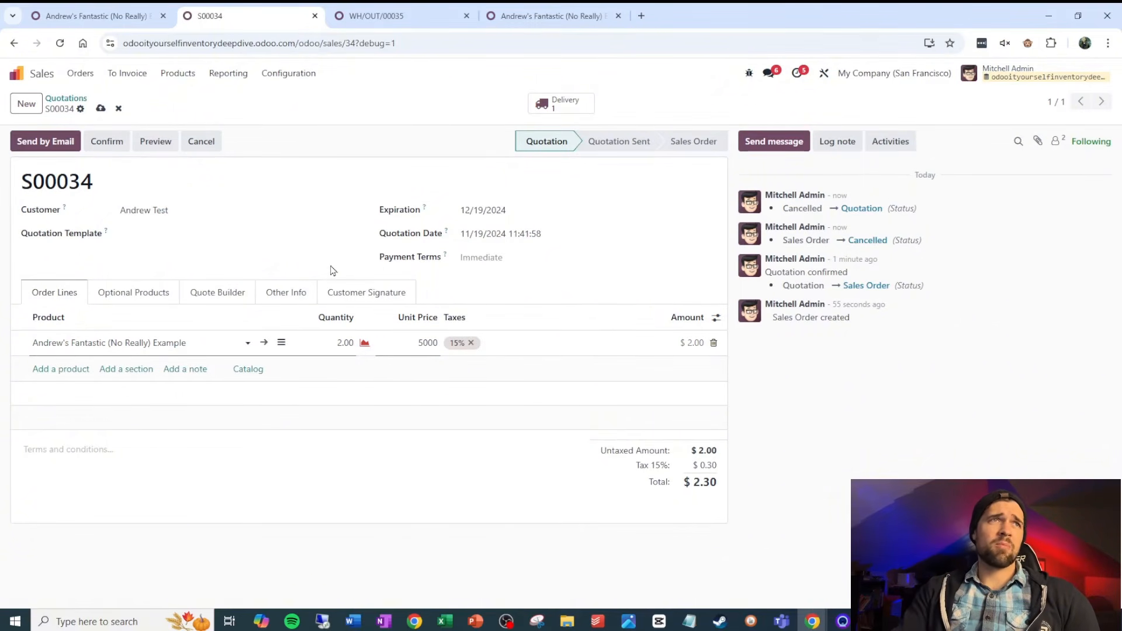
{"action": "left_click", "coordinate": [296, 252]}
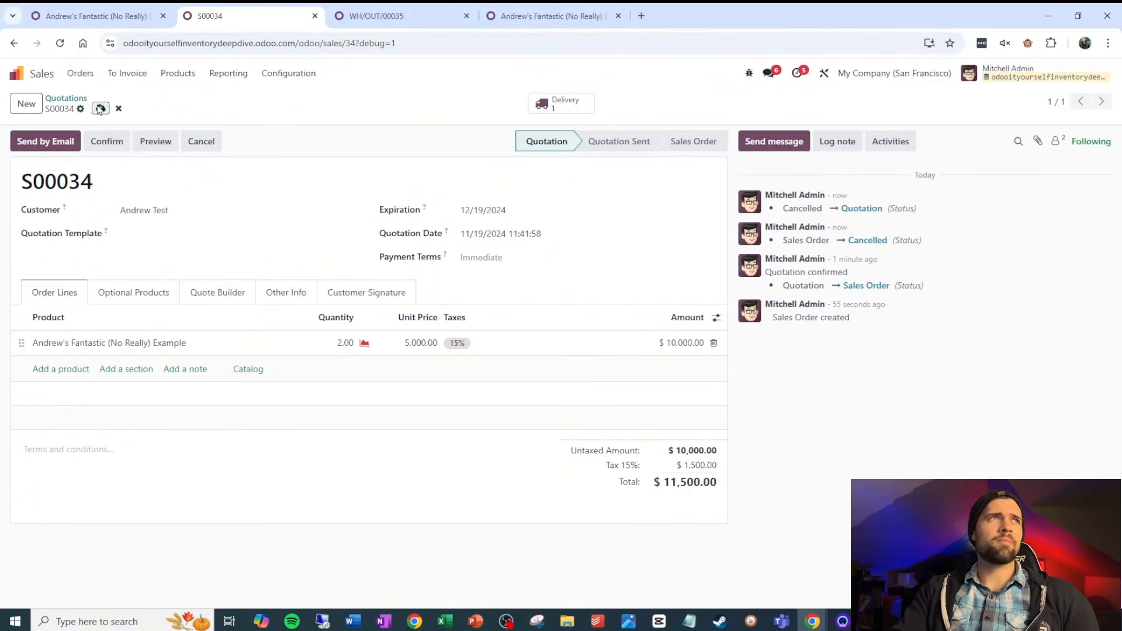
{"action": "left_click", "coordinate": [107, 141]}
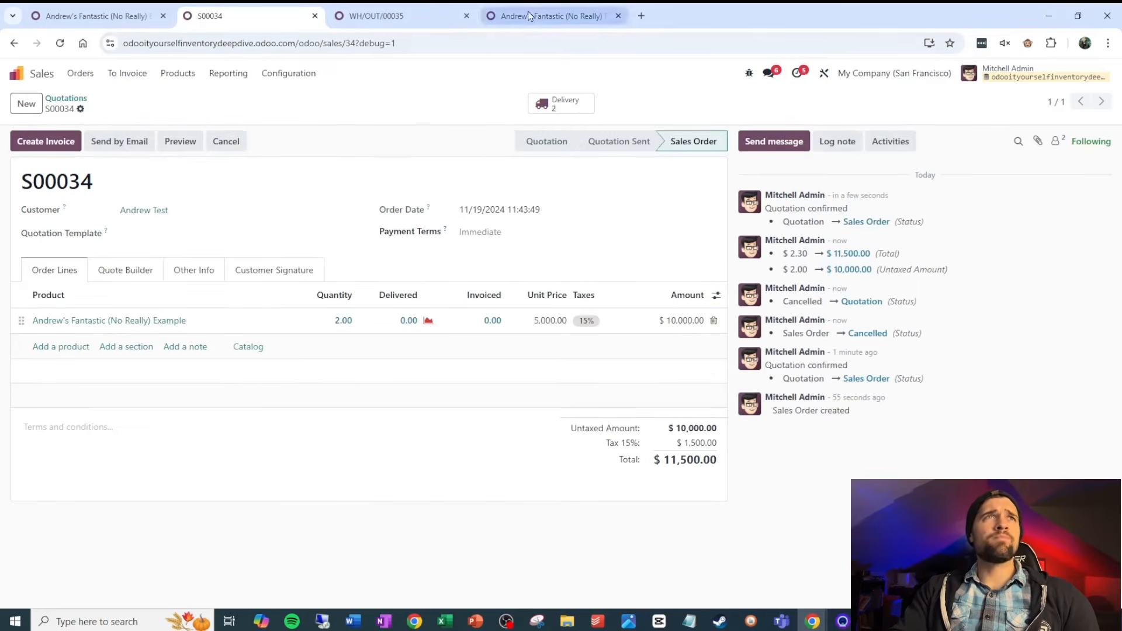
- Set the test vendor's price on the product to 500, save it, and place the pending replenishment order for 10 units
{"action": "left_click", "coordinate": [529, 16]}
{"action": "left_click", "coordinate": [650, 306]}
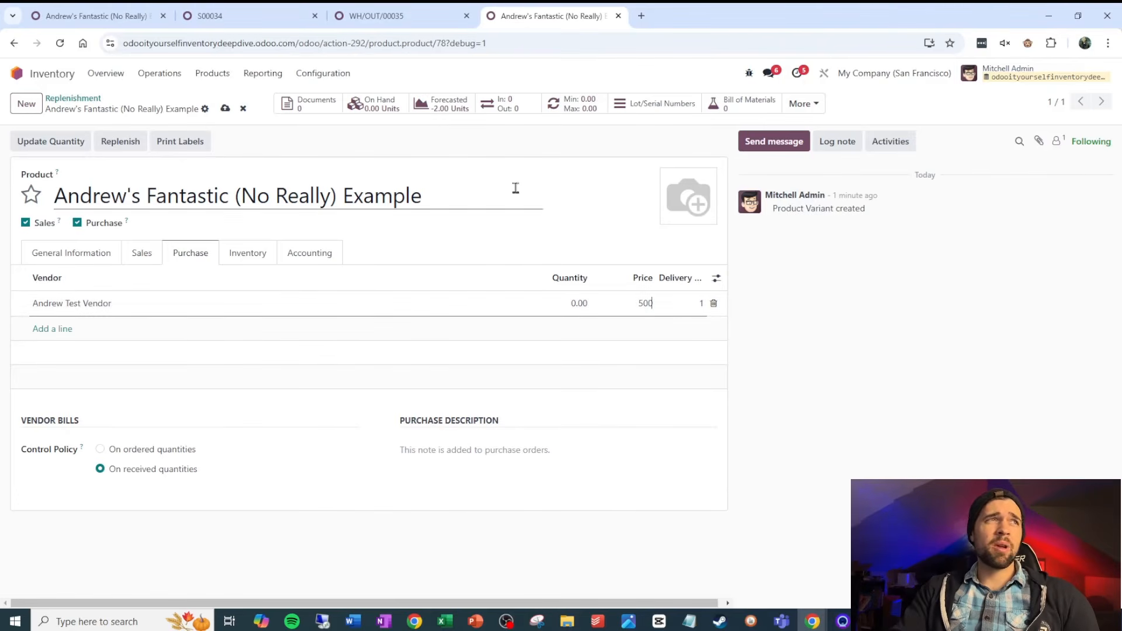
{"action": "left_click", "coordinate": [225, 110]}
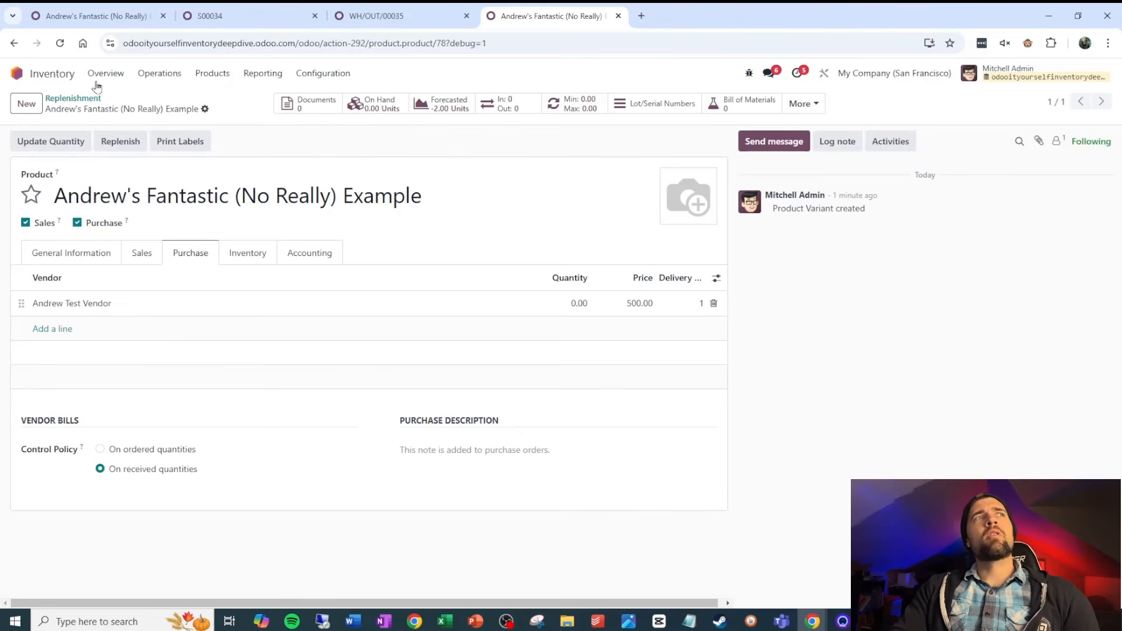
{"action": "left_click", "coordinate": [73, 98]}
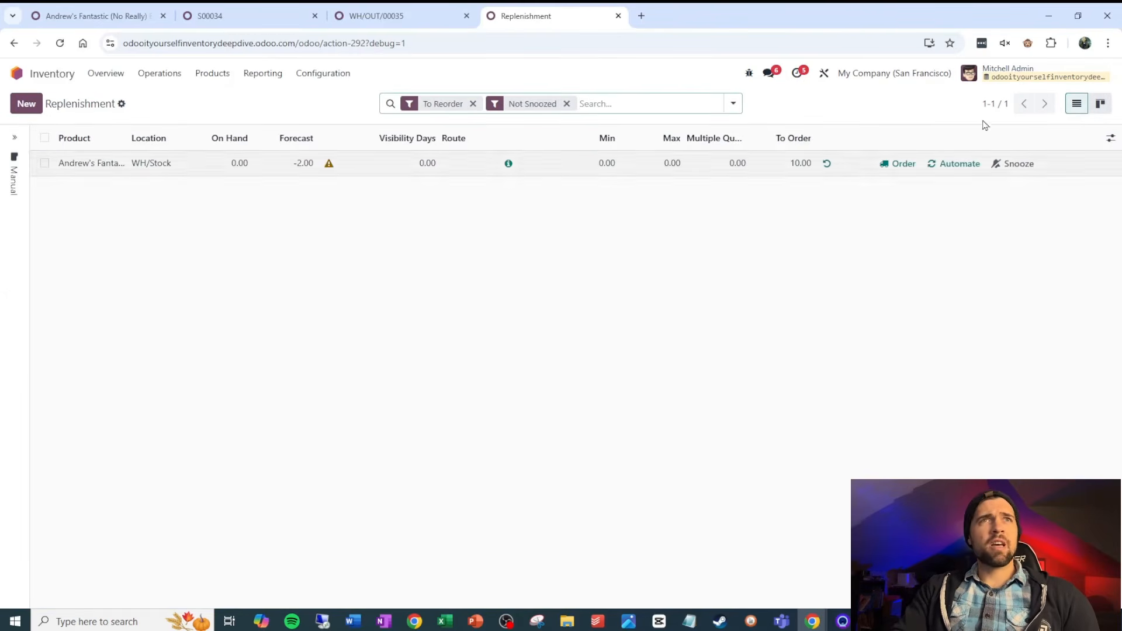
{"action": "left_click", "coordinate": [902, 165]}
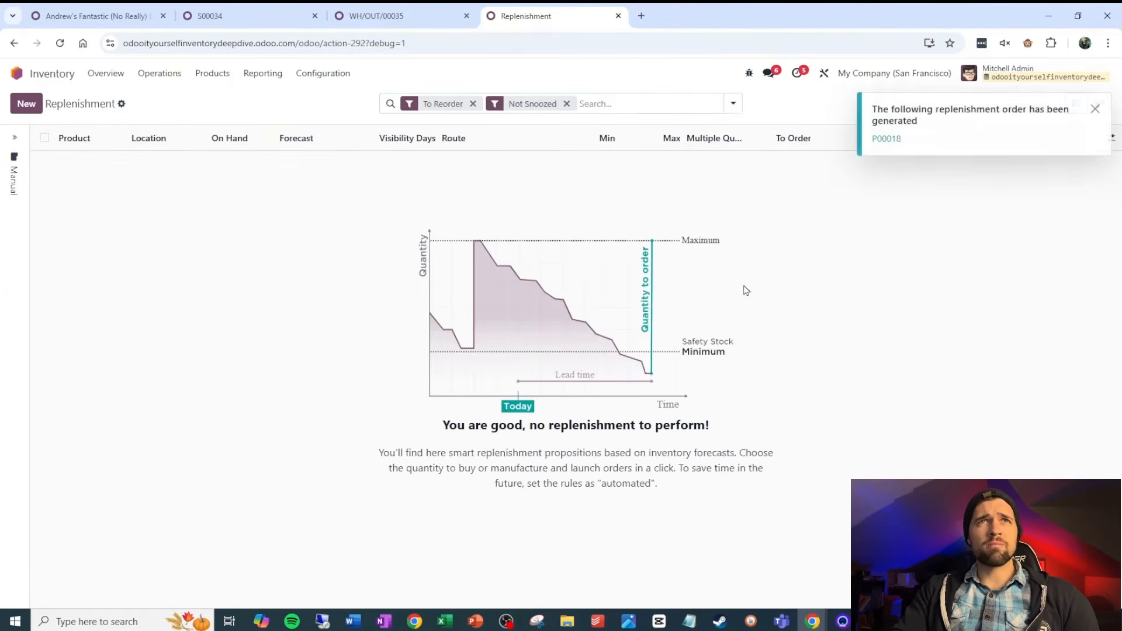
- In a duplicate browser tab, open the newly generated request for quotation from the Purchase app's Requests for Quotation
{"action": "right_click", "coordinate": [561, 13]}
{"action": "left_click", "coordinate": [605, 142]}
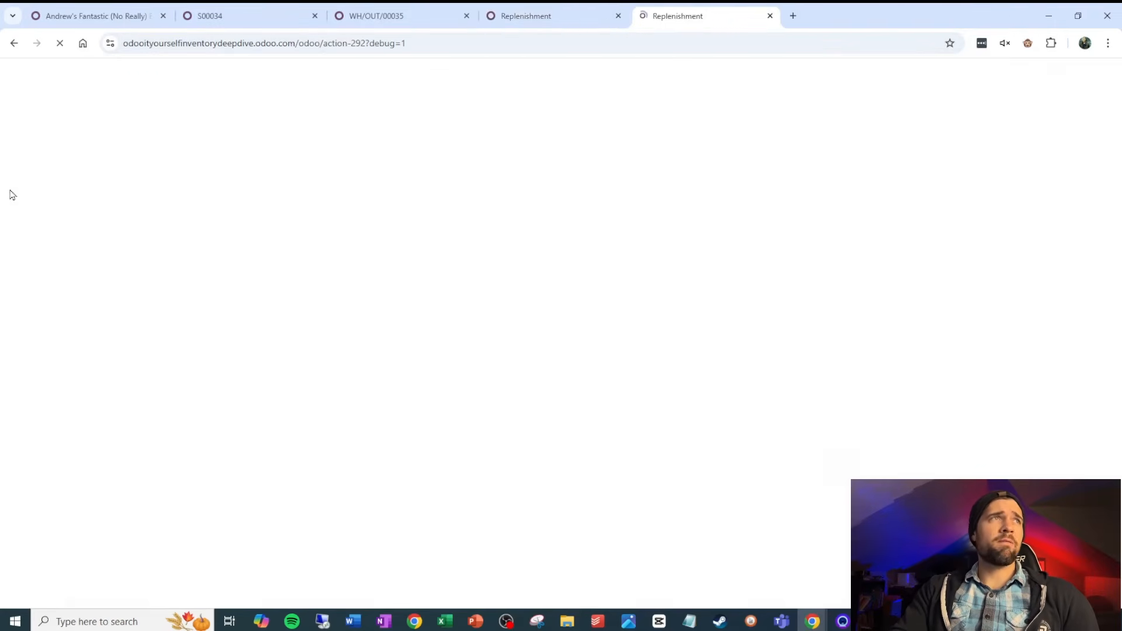
{"action": "left_click", "coordinate": [14, 72]}
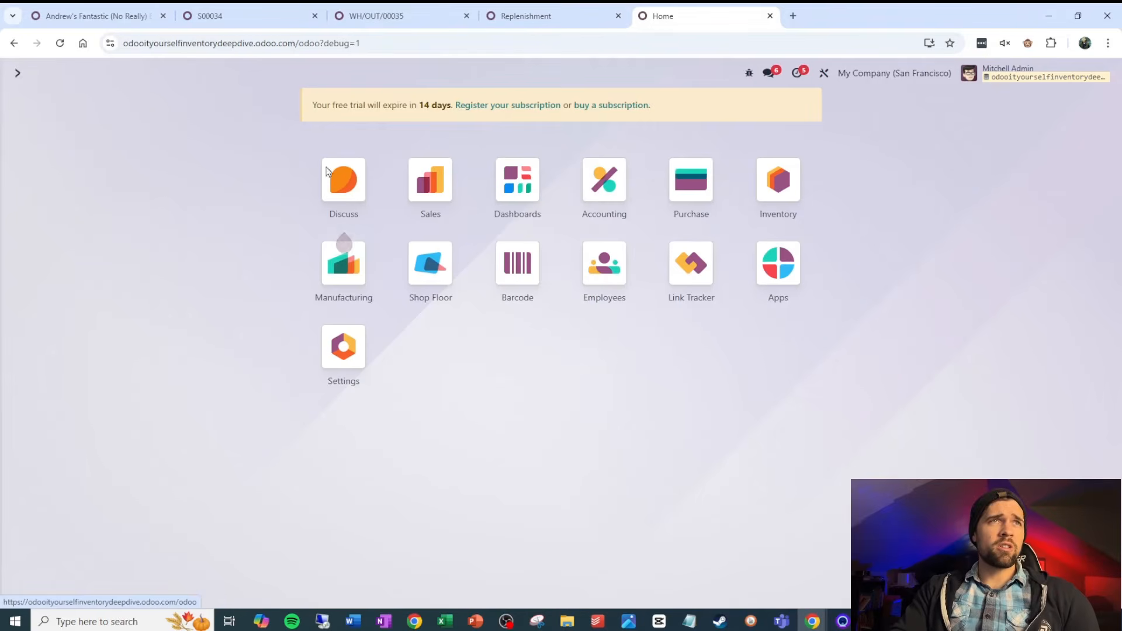
{"action": "type", "text": "purchase"}
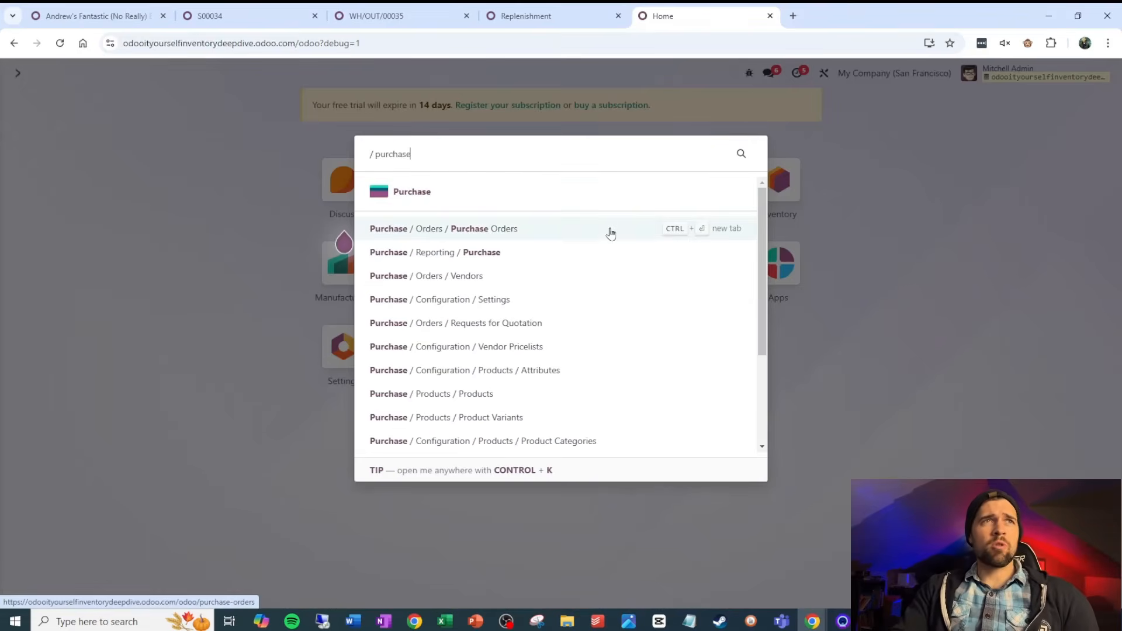
{"action": "left_click", "coordinate": [611, 233]}
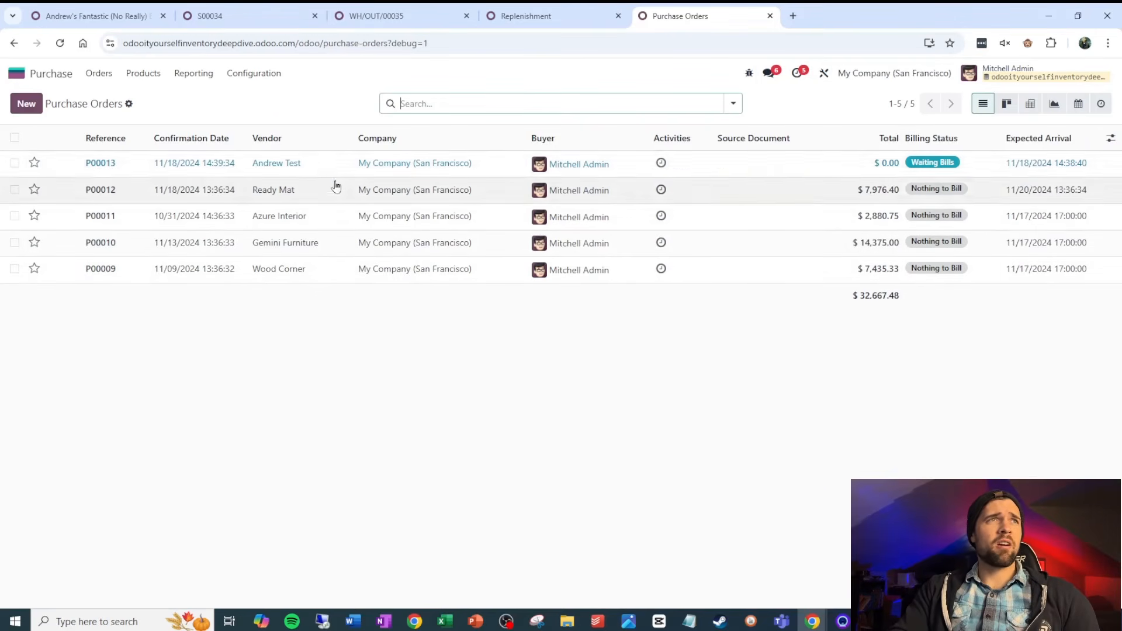
{"action": "left_click", "coordinate": [99, 73]}
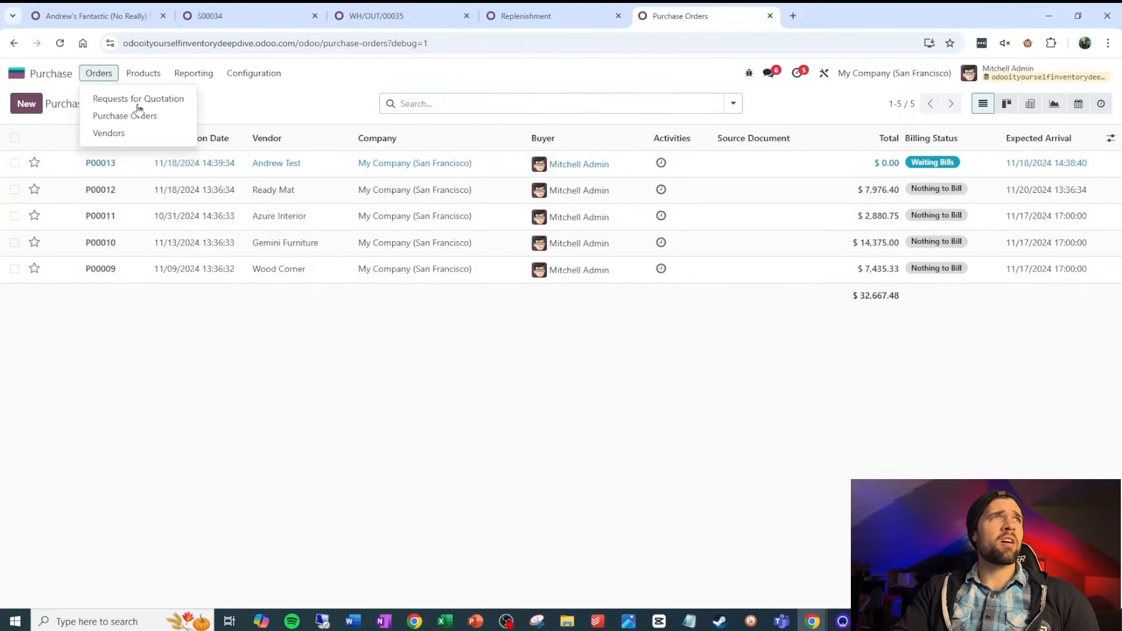
{"action": "left_click", "coordinate": [114, 97]}
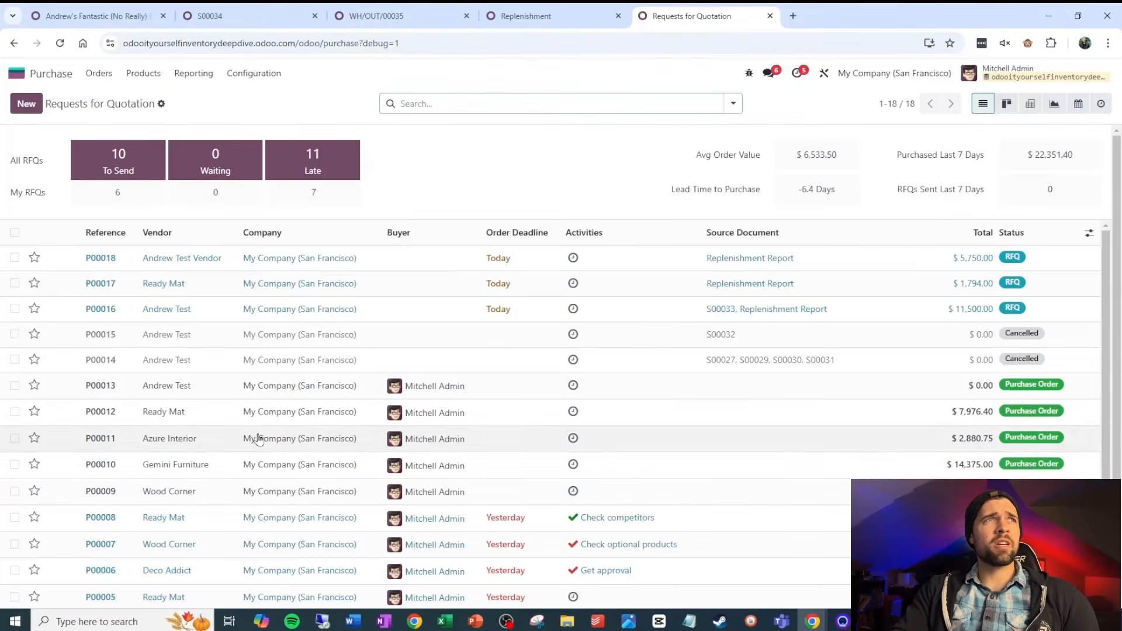
{"action": "left_click", "coordinate": [440, 263]}
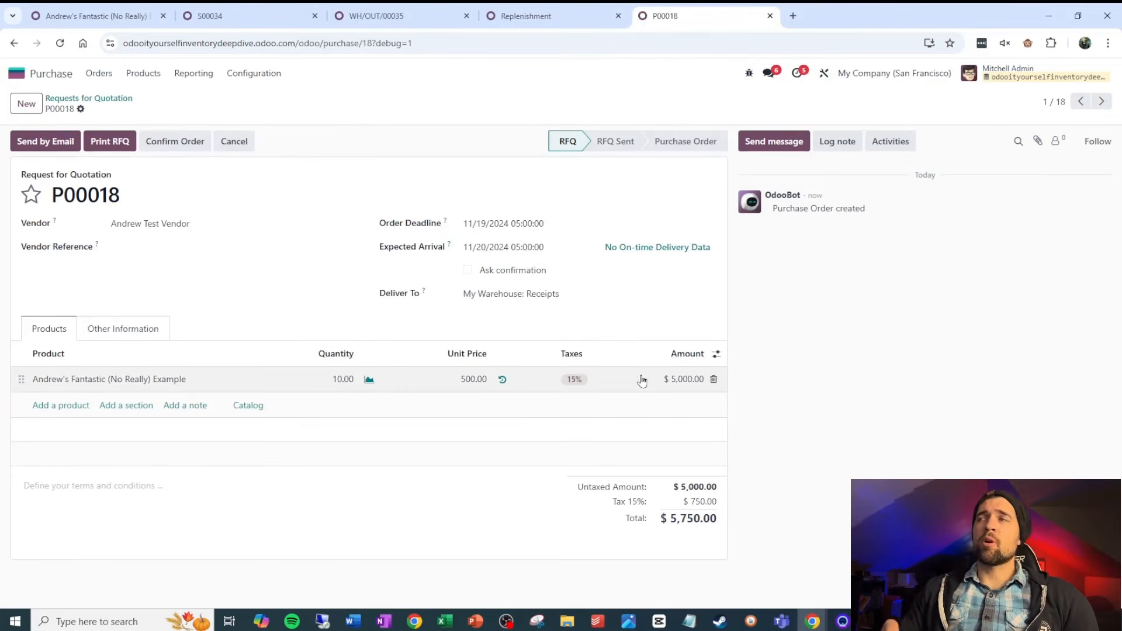
- Return to the sales order and start a new quotation for the same test customer
{"action": "left_click", "coordinate": [222, 13]}
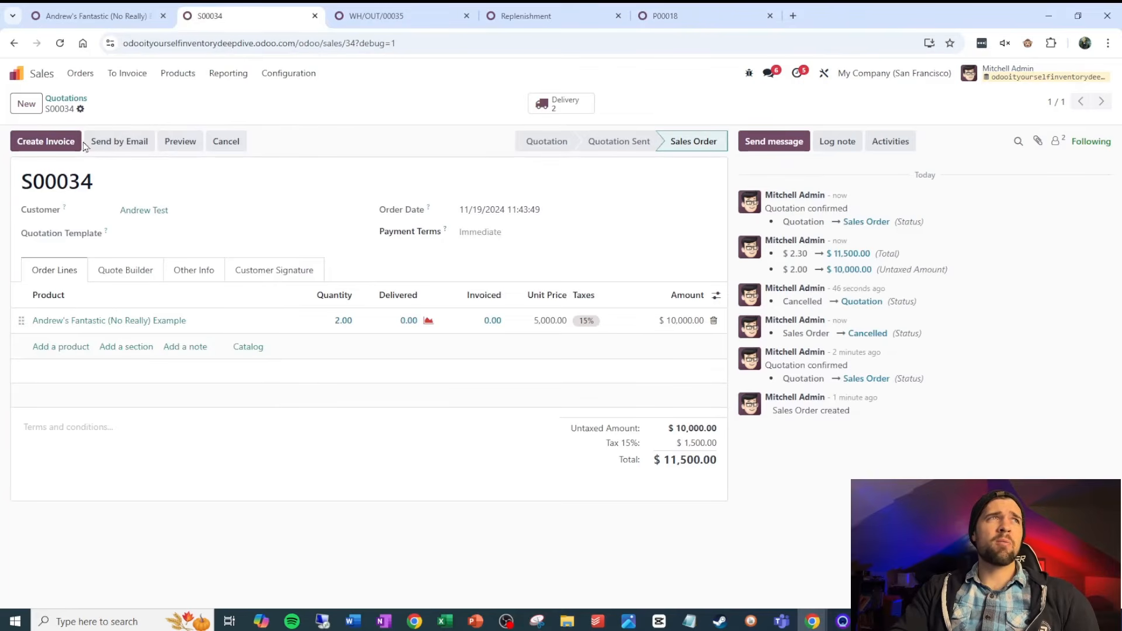
{"action": "left_click", "coordinate": [34, 110]}
{"action": "type", "text": "An"}
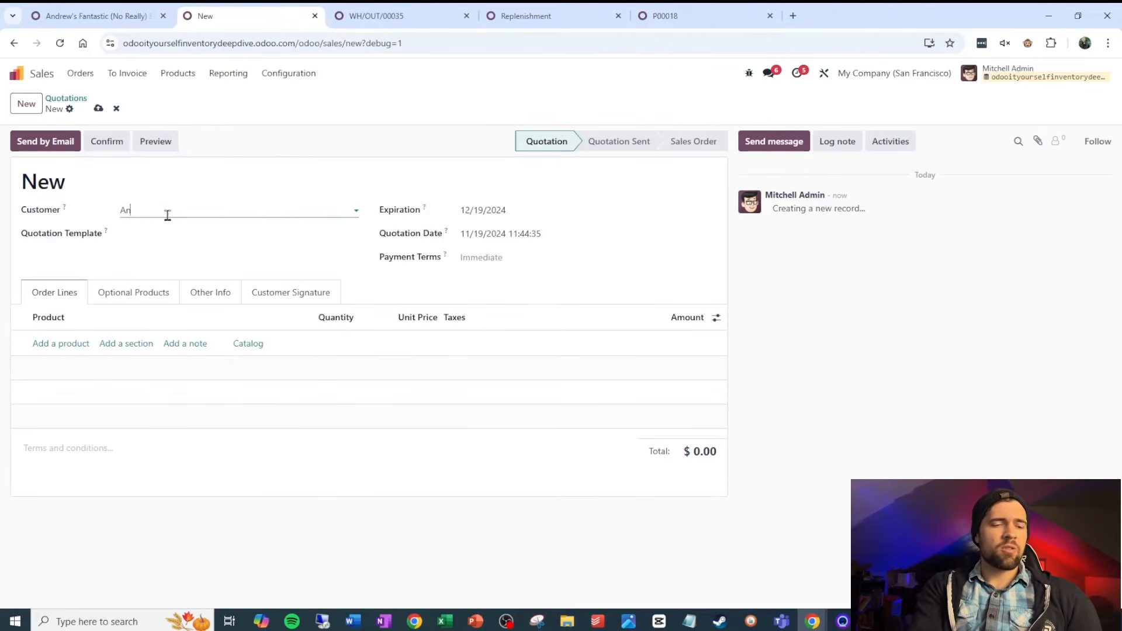
{"action": "type", "text": "drew Test"}
{"action": "left_click", "coordinate": [168, 229]}
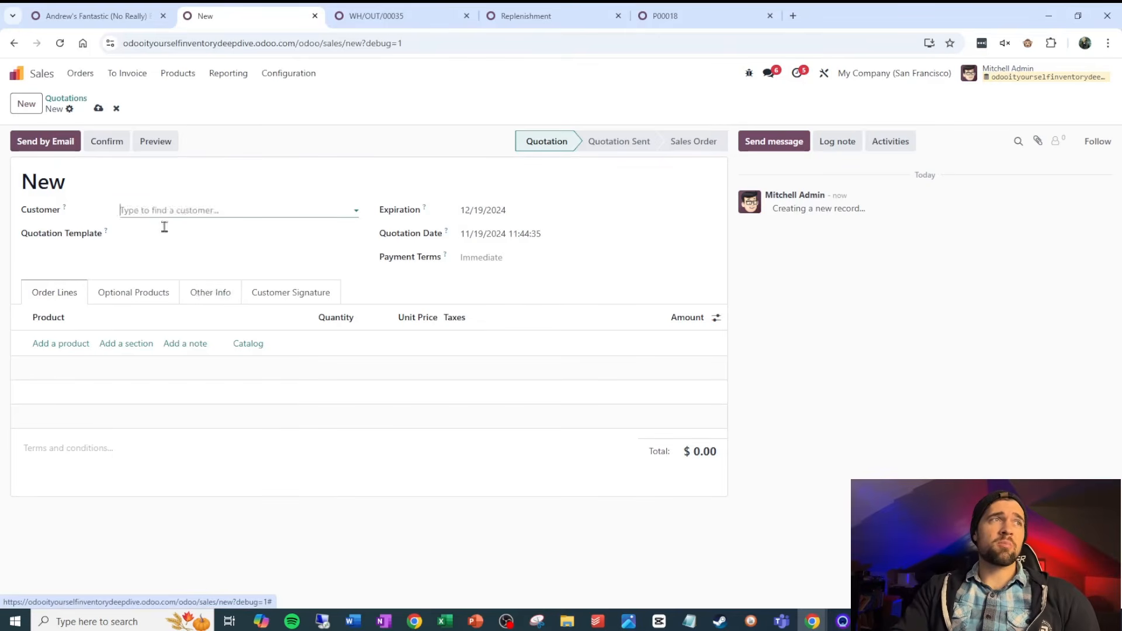
- Add the "Fantastic (No Really) Example" product to the quotation with quantity 20 and confirm the order
{"action": "left_click", "coordinate": [89, 347]}
{"action": "type", "text": "Andrew "}
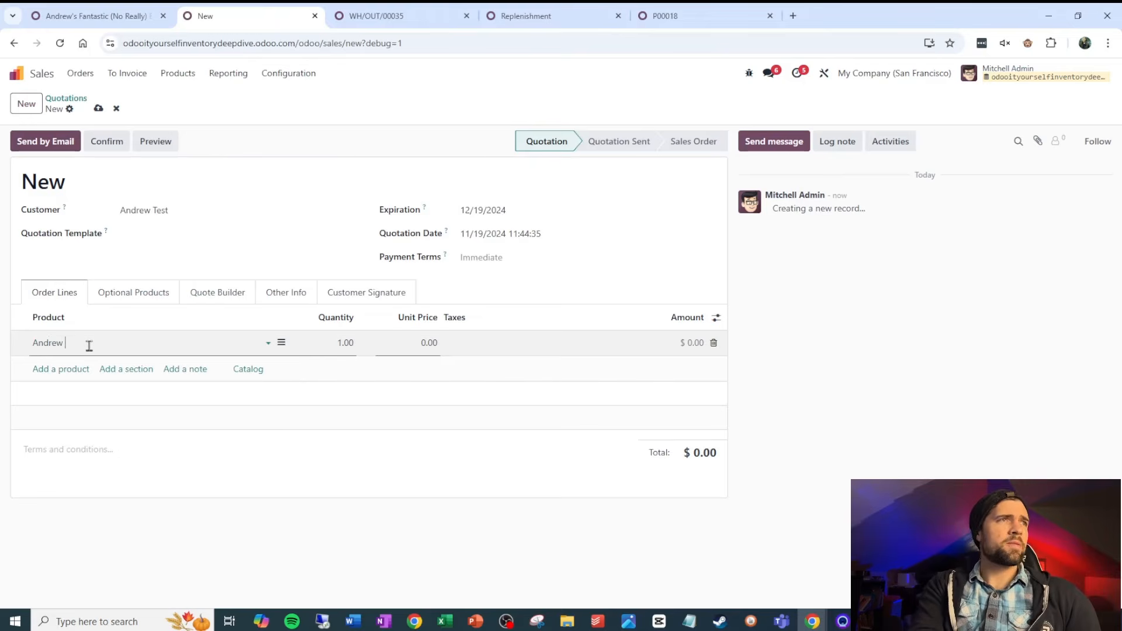
{"action": "type", "text": "test"}
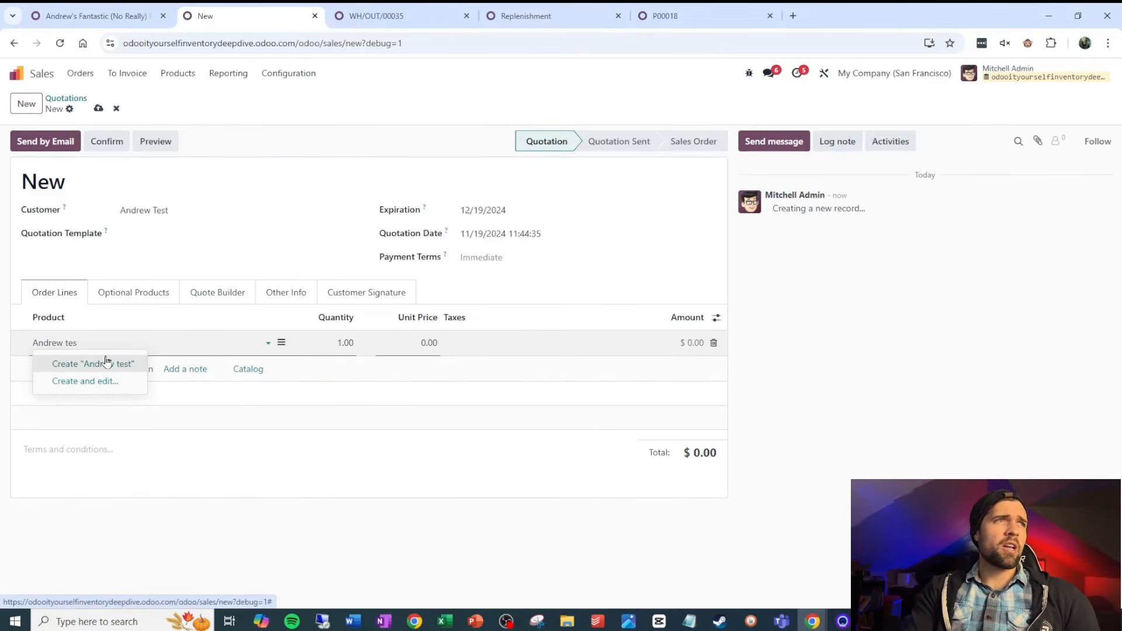
{"action": "left_click", "coordinate": [106, 363]}
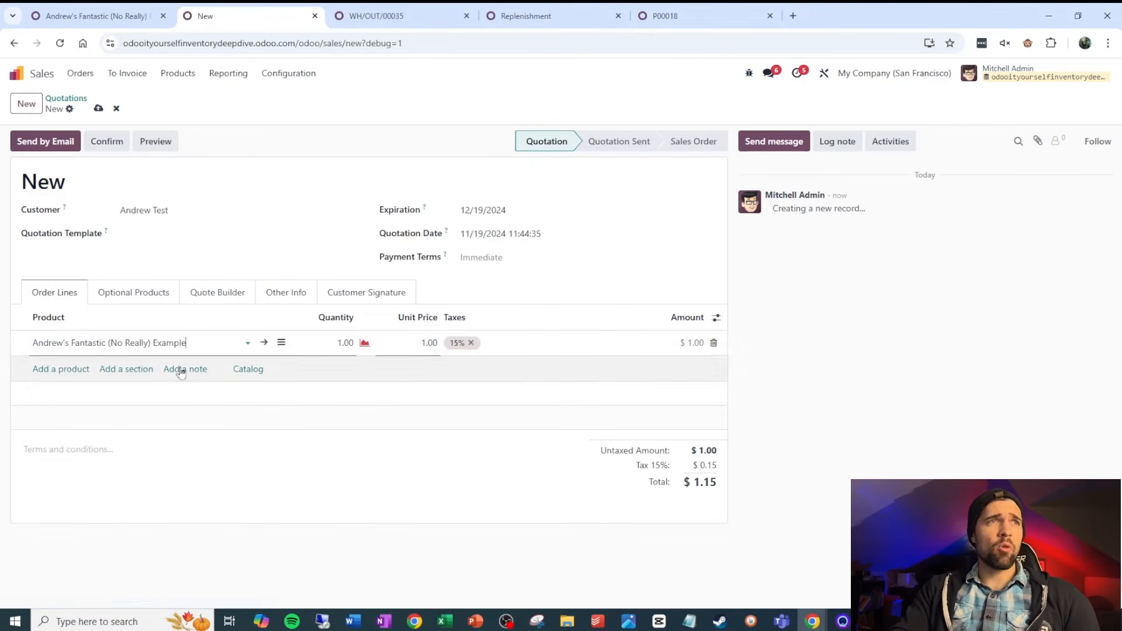
{"action": "left_click", "coordinate": [331, 343]}
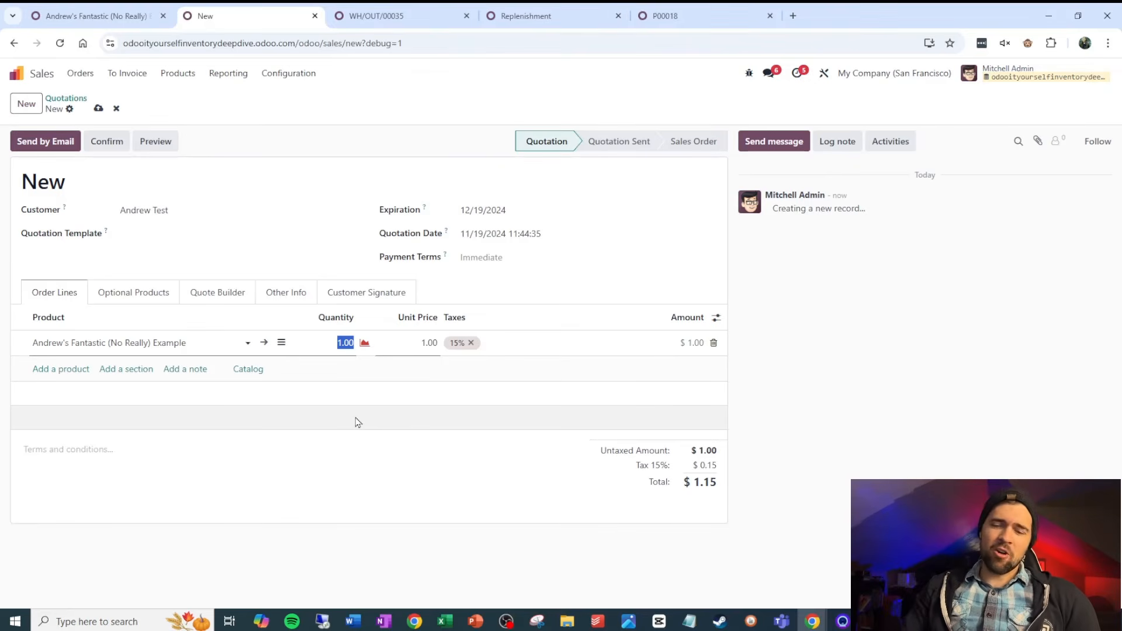
{"action": "left_click", "coordinate": [320, 269]}
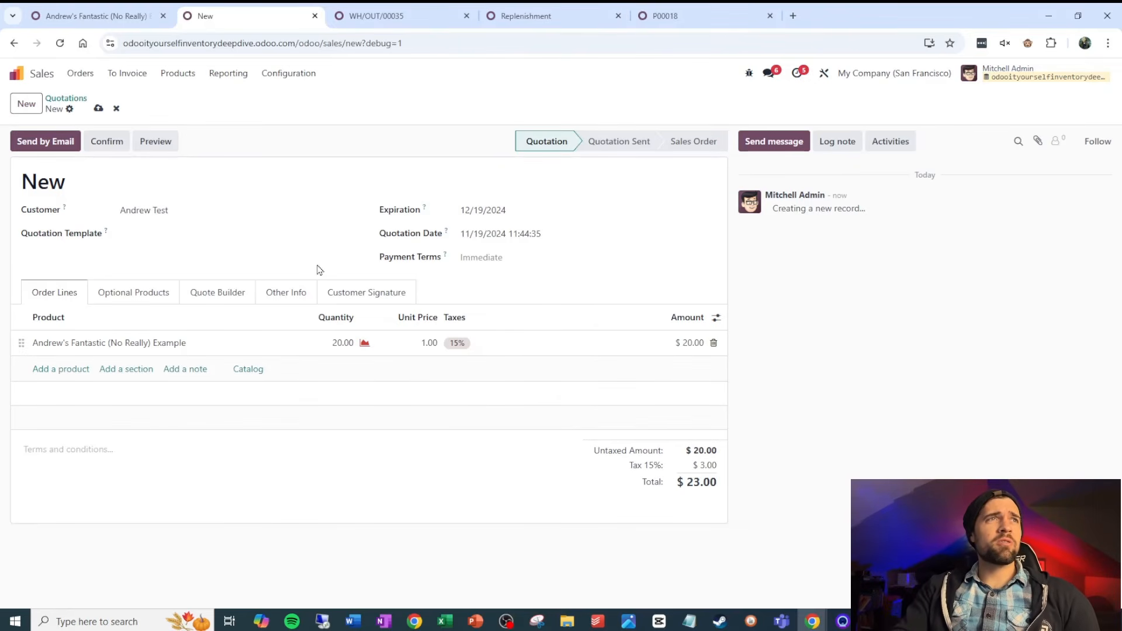
{"action": "left_click", "coordinate": [106, 143]}
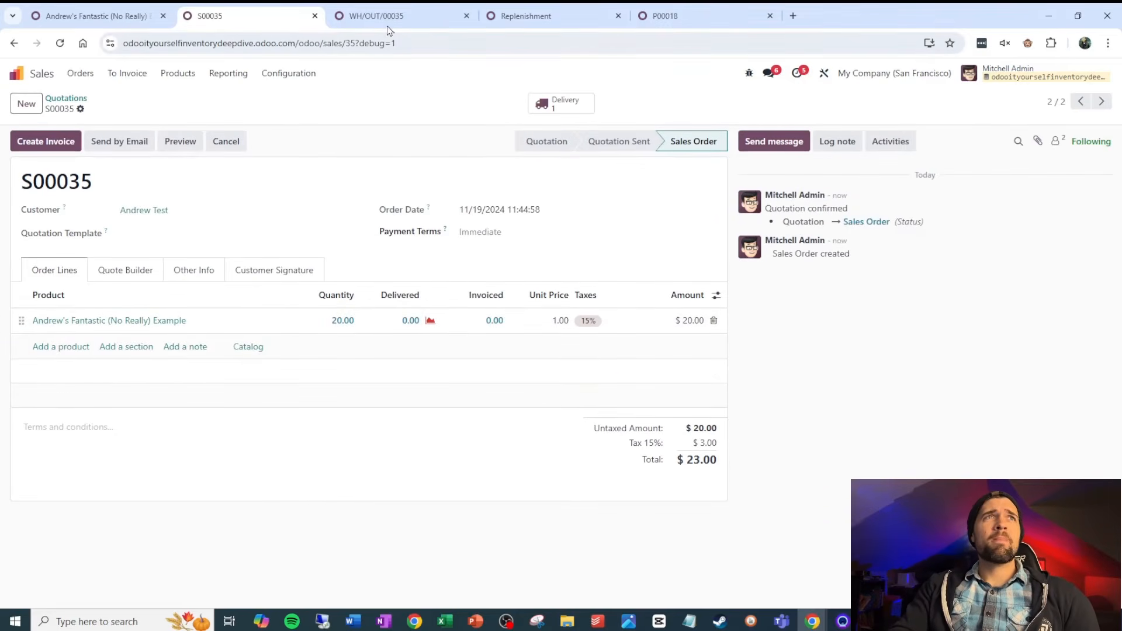
- Reload the Replenishment report and reopen it from the Inventory app with its To Reorder filter
{"action": "left_click", "coordinate": [502, 18]}
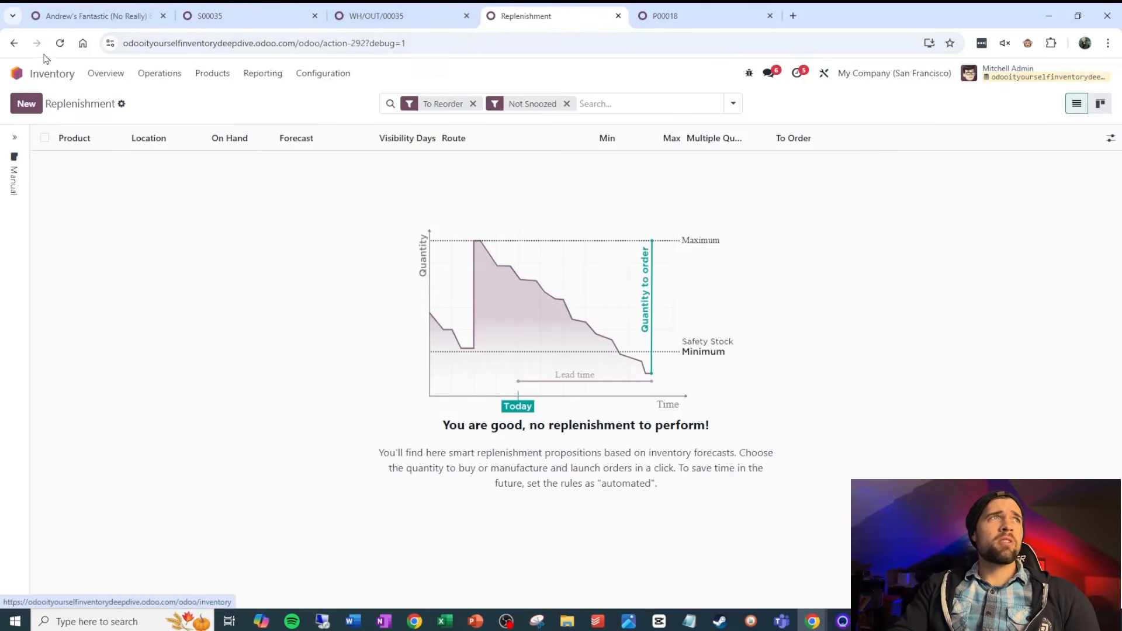
{"action": "left_click", "coordinate": [60, 47]}
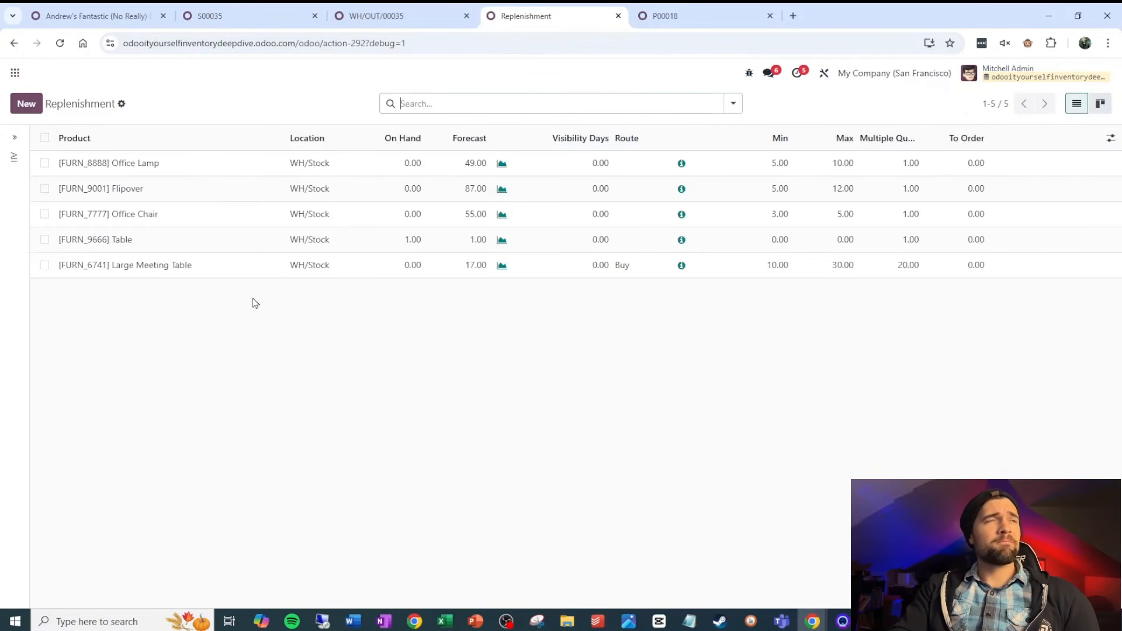
{"action": "left_click", "coordinate": [15, 73]}
{"action": "type", "text": "re"}
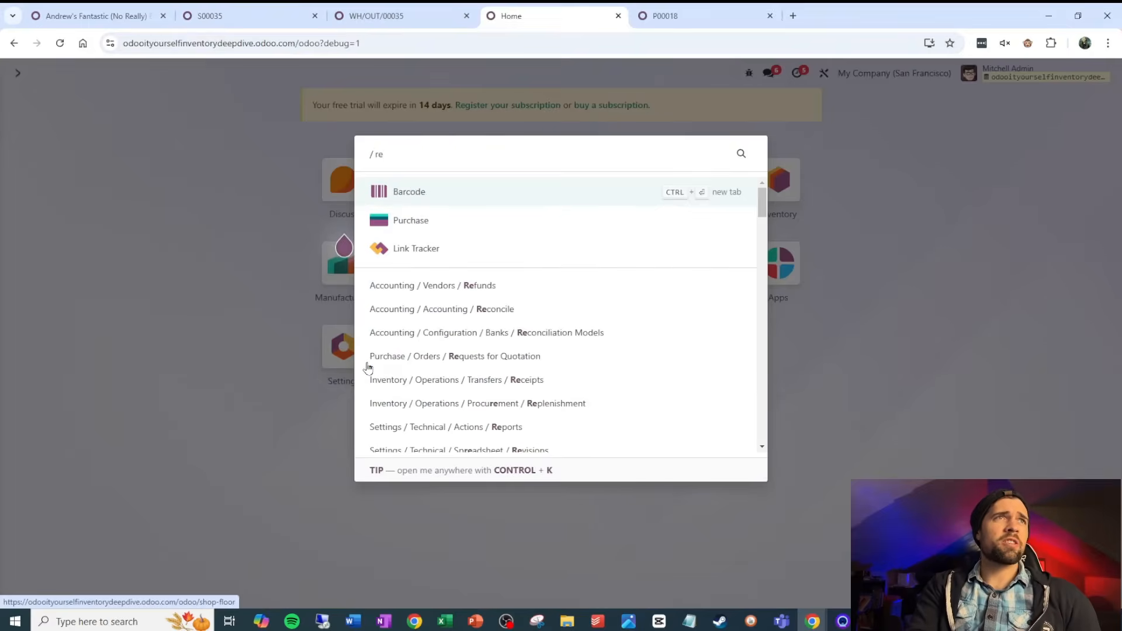
{"action": "key", "text": "BackSpace"}
{"action": "key", "text": "BackSpace"}
{"action": "left_click", "coordinate": [910, 236]}
{"action": "left_click", "coordinate": [759, 203]}
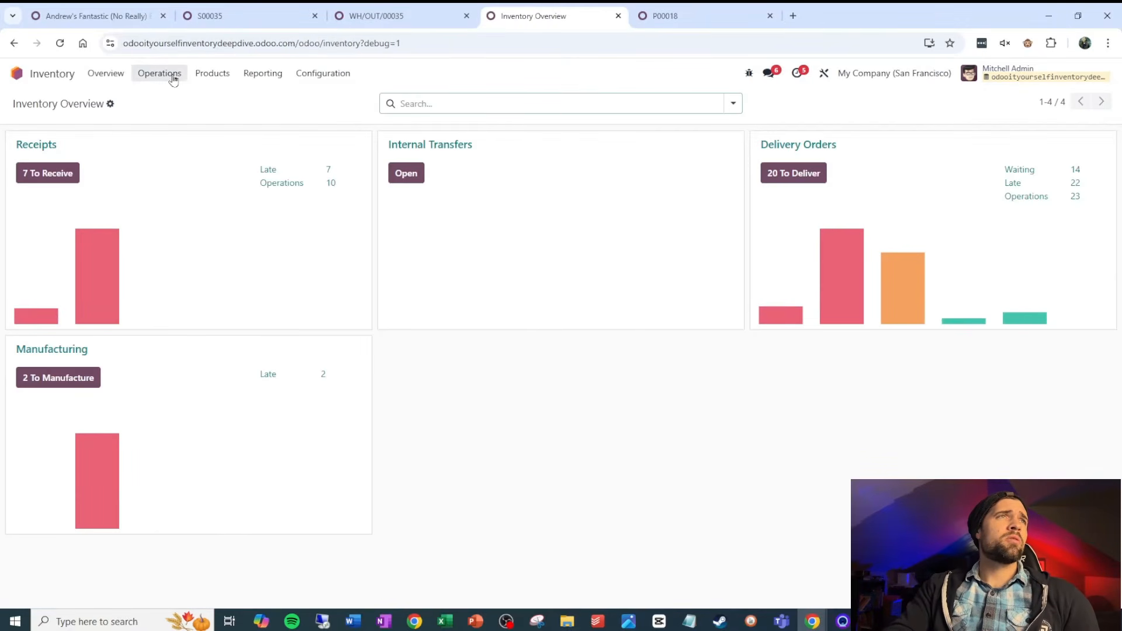
{"action": "left_click", "coordinate": [172, 76]}
{"action": "left_click", "coordinate": [206, 275]}
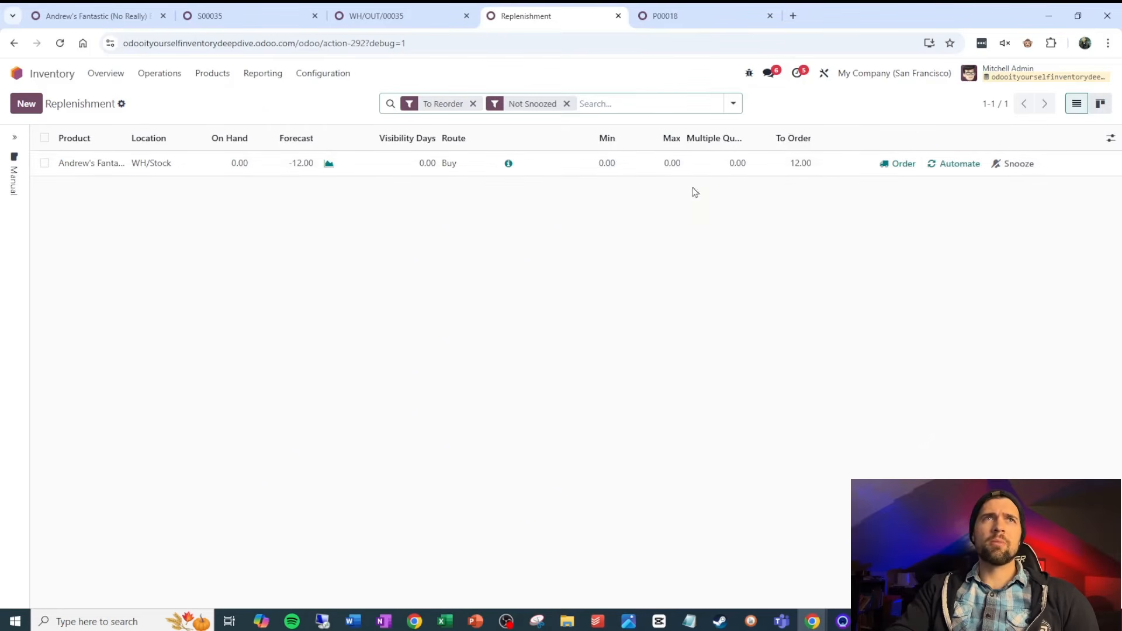
- Set the product's To Order quantity to 20 in the Replenishment report and place the order
{"action": "left_click", "coordinate": [789, 164]}
{"action": "type", "text": "20"}
{"action": "key", "text": "Return"}
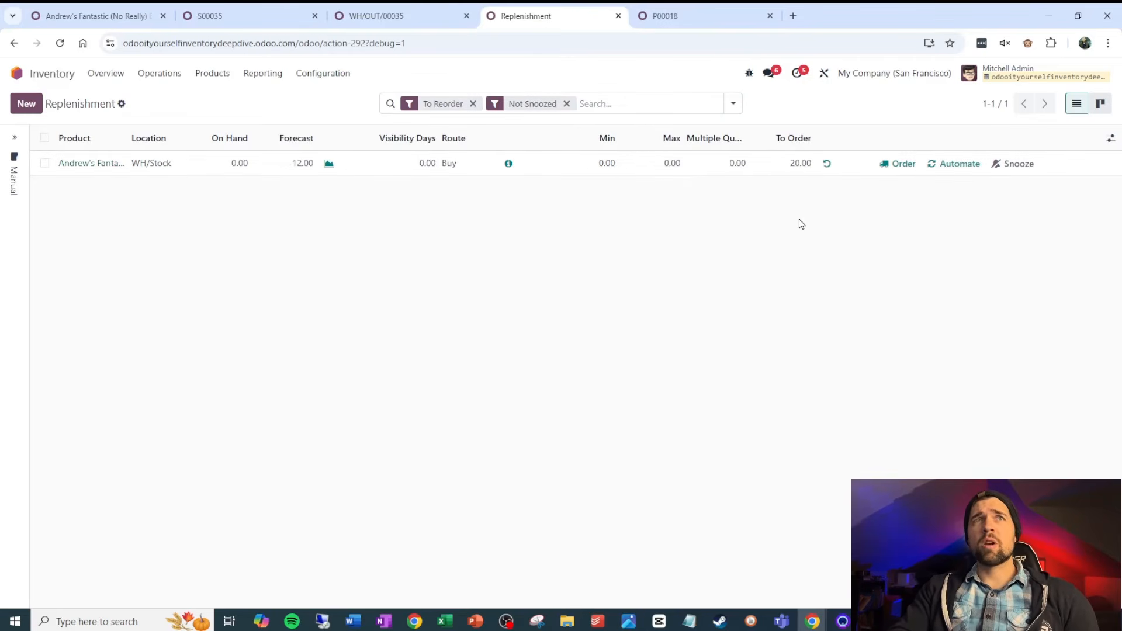
{"action": "left_click", "coordinate": [894, 165]}
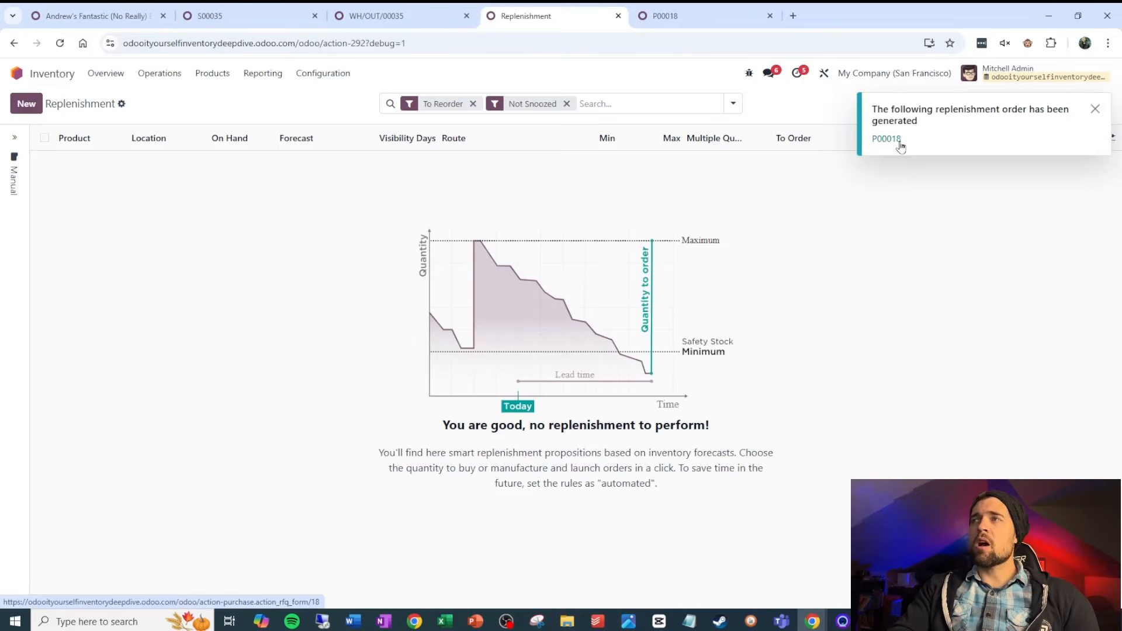
- Open the test vendor's request for quotation, refresh it, and confirm it as a purchase order
{"action": "left_click", "coordinate": [894, 142]}
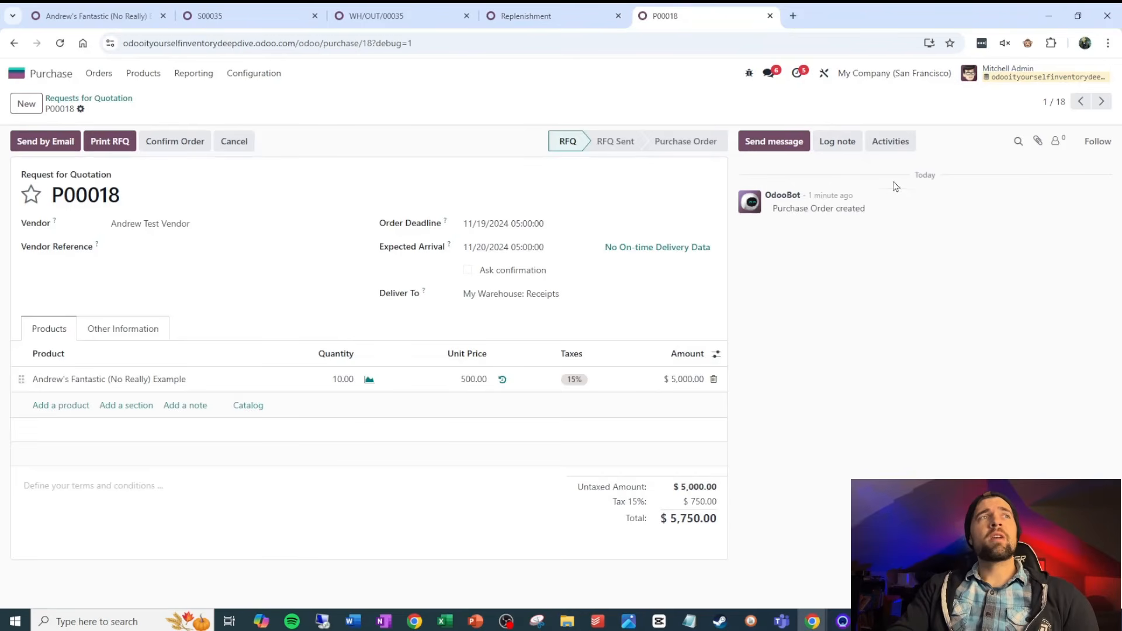
{"action": "left_click", "coordinate": [60, 44]}
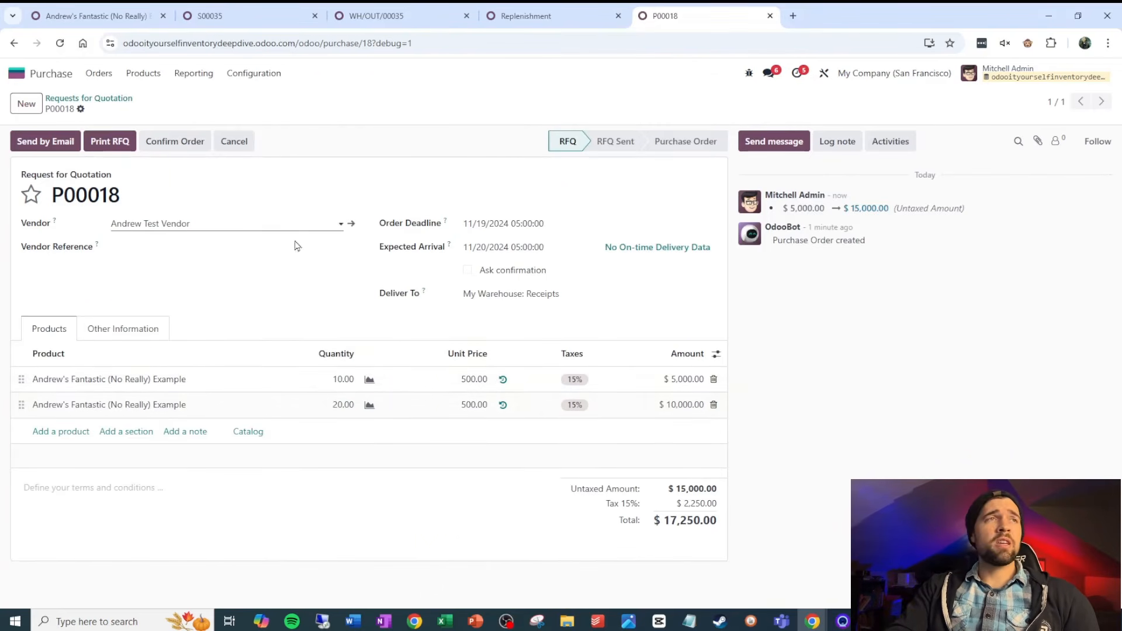
{"action": "left_click", "coordinate": [183, 149]}
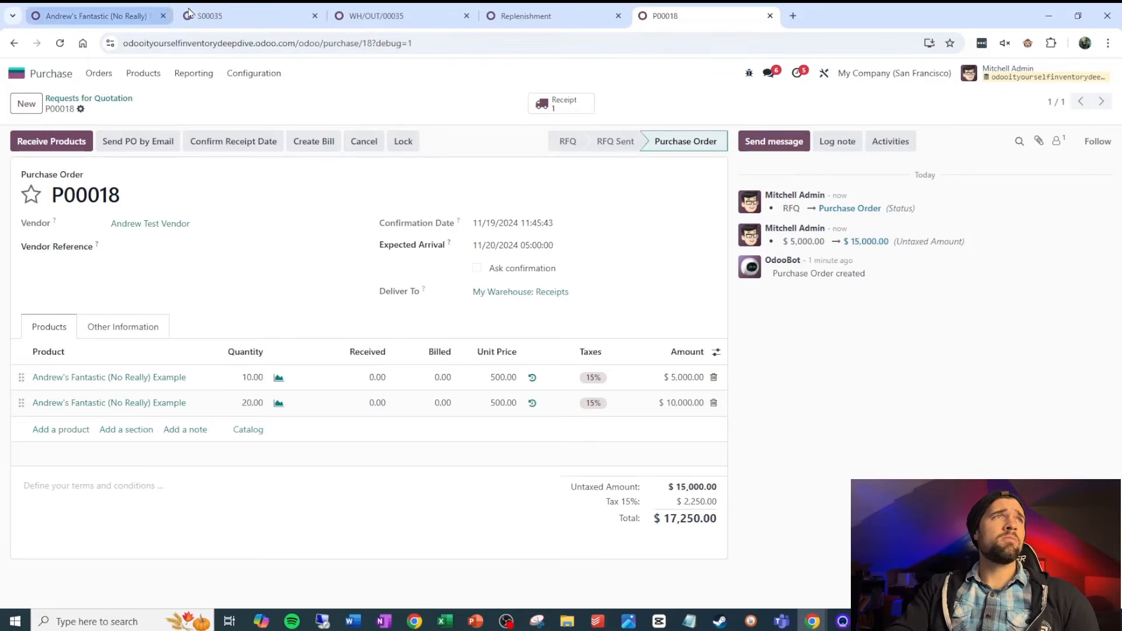
- Open the test vendor's receipt scheduled for tomorrow from the Inventory Overview's receipts awaiting processing
{"action": "left_click", "coordinate": [356, 14]}
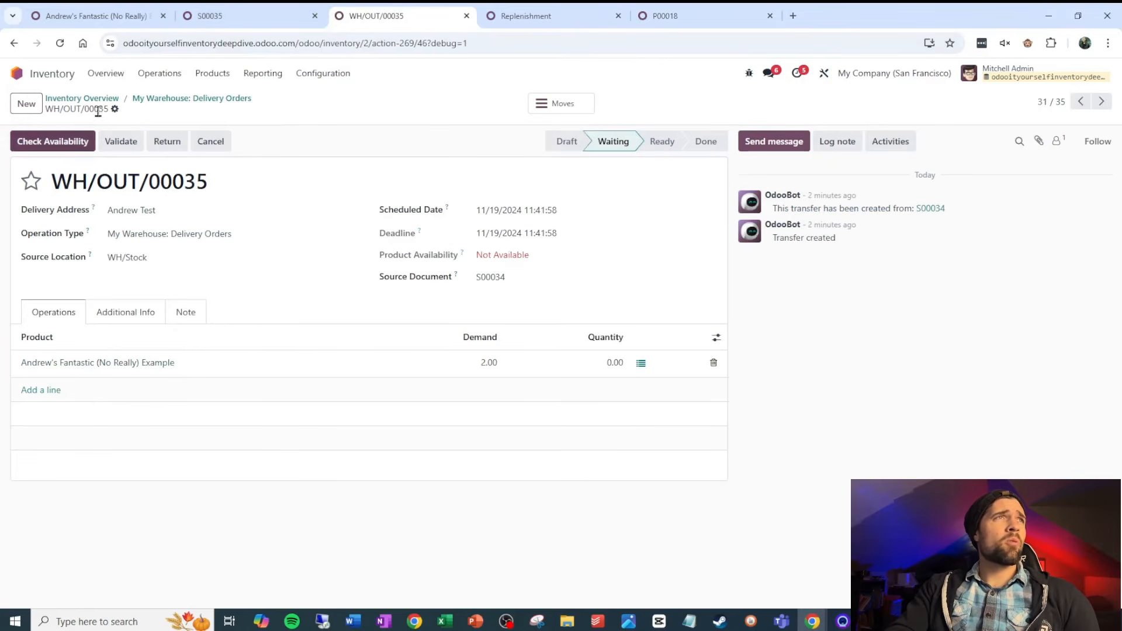
{"action": "left_click", "coordinate": [160, 99]}
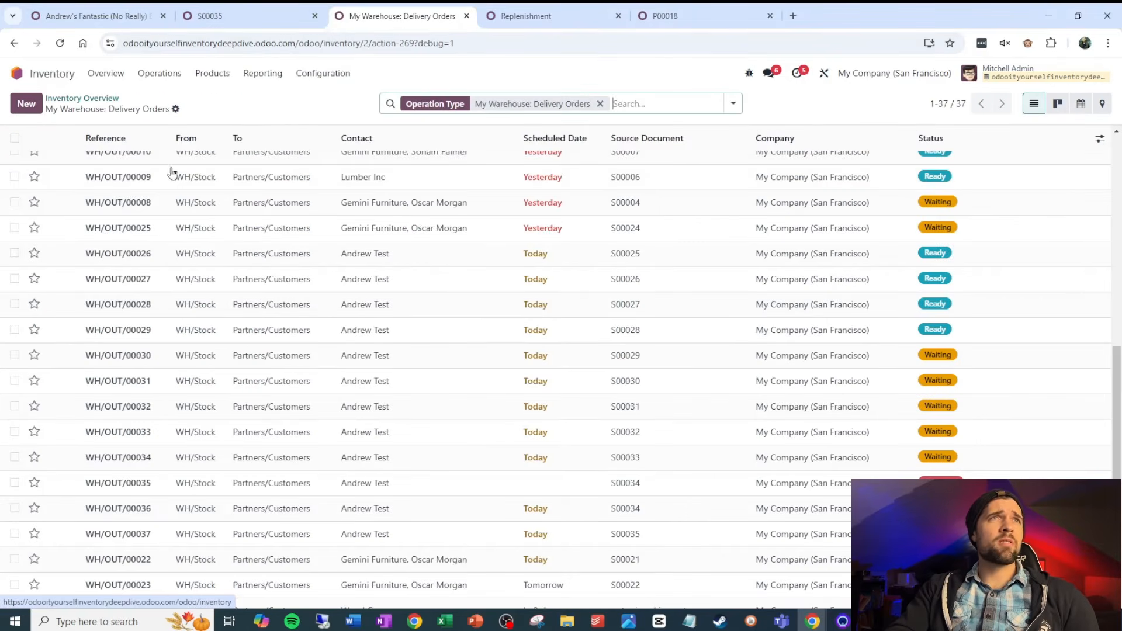
{"action": "left_click", "coordinate": [108, 100]}
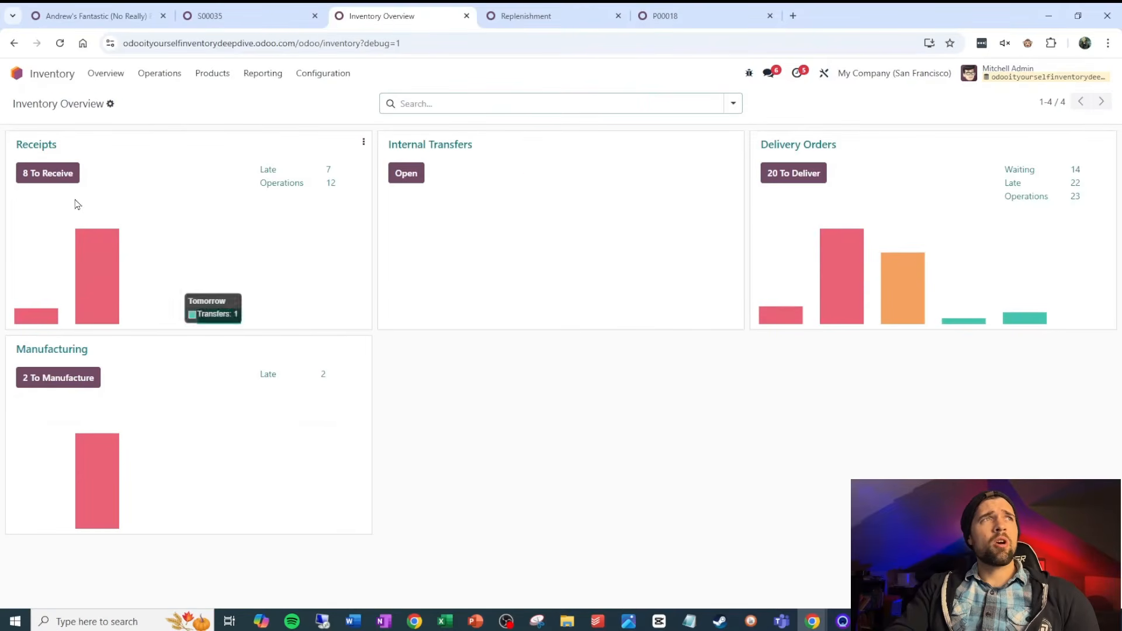
{"action": "left_click", "coordinate": [61, 174]}
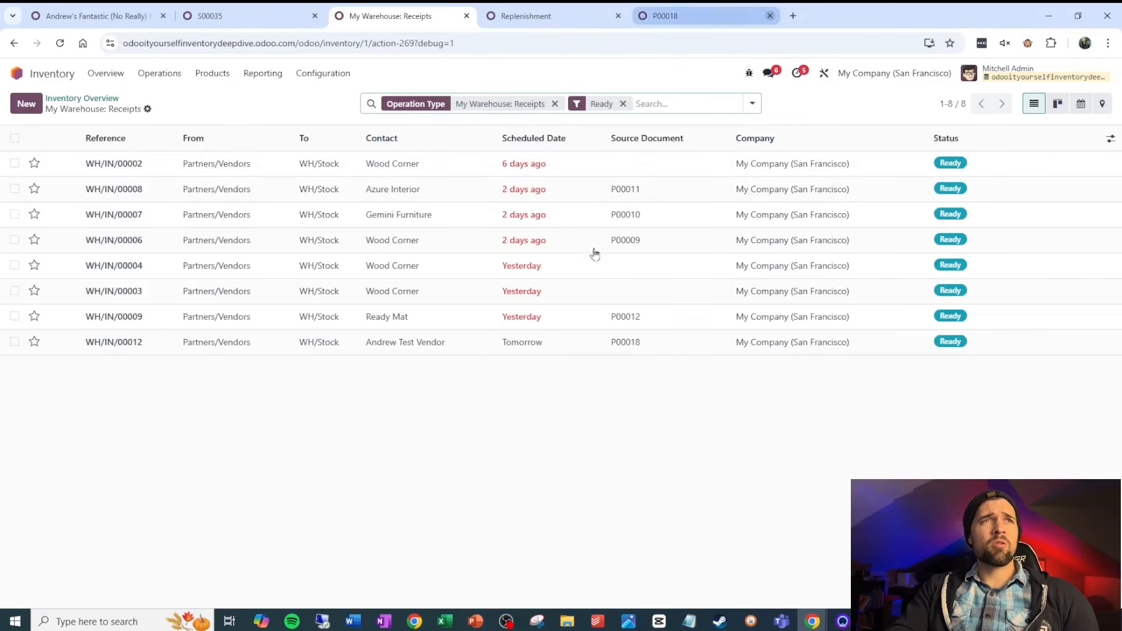
{"action": "left_click", "coordinate": [572, 348]}
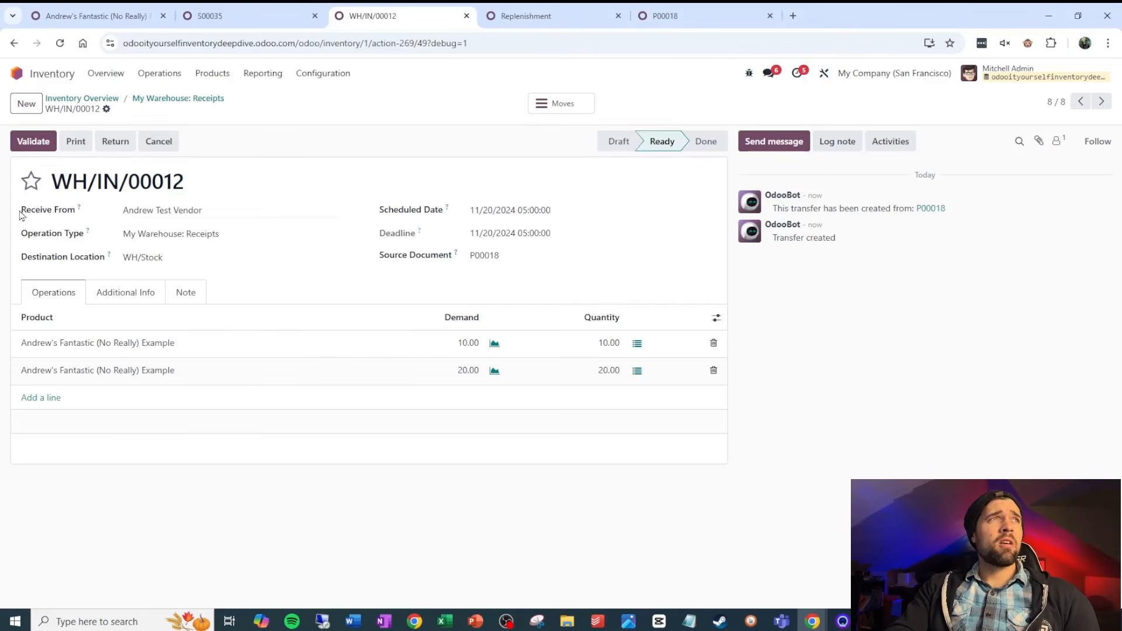
- Assign serial numbers 1 through 10 to the units of the receipt's 10-unit product line and save them
{"action": "left_click", "coordinate": [637, 345]}
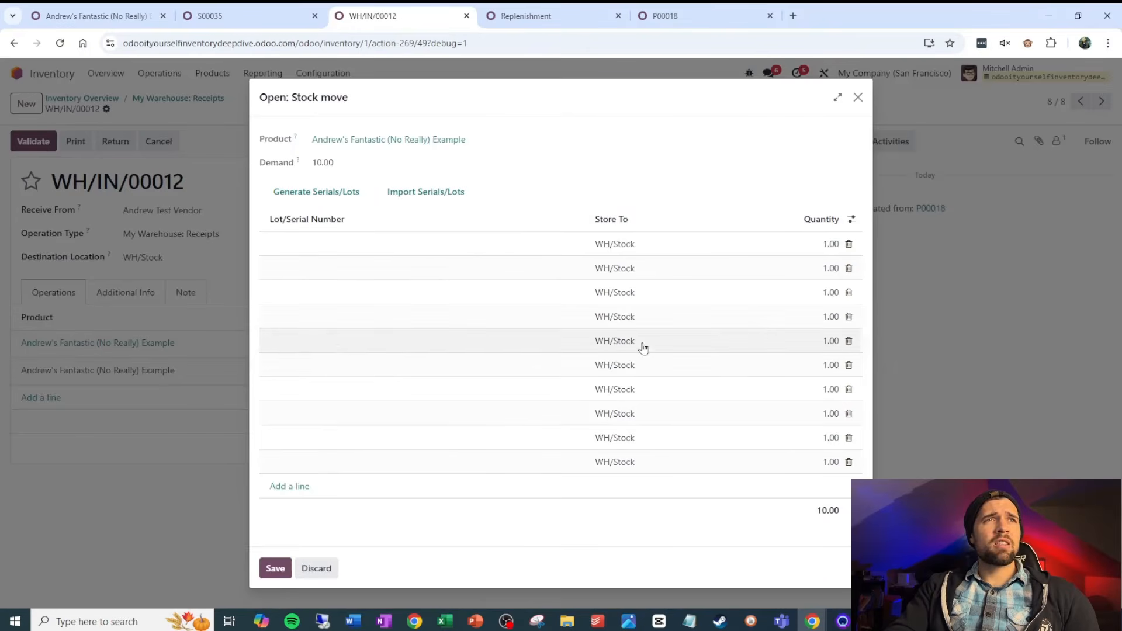
{"action": "left_click", "coordinate": [349, 245]}
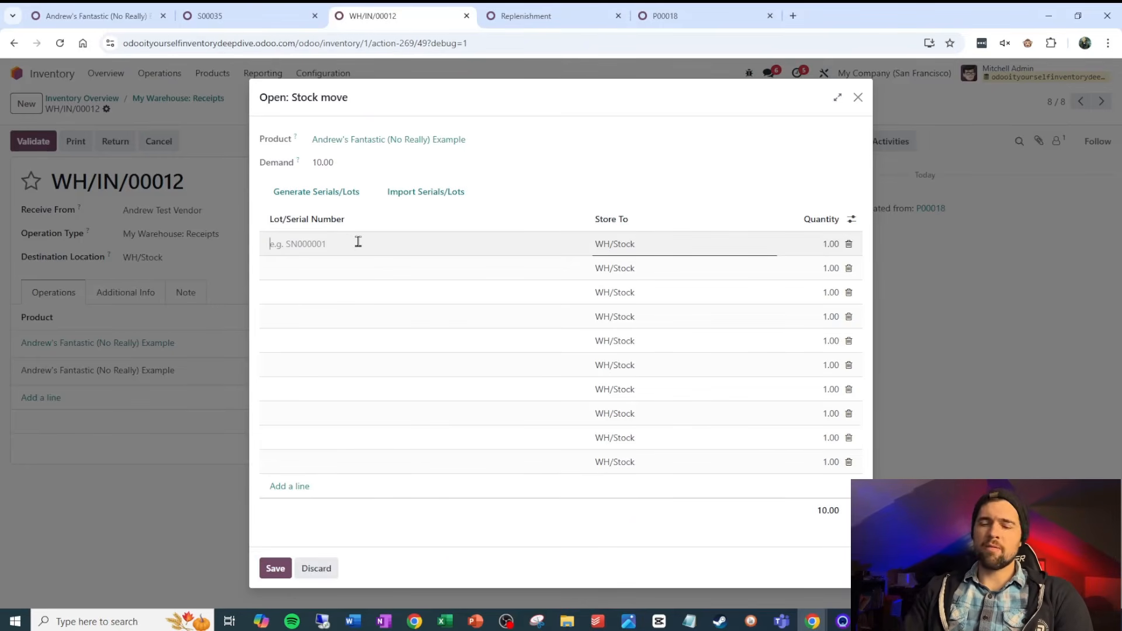
{"action": "type", "text": "1"}
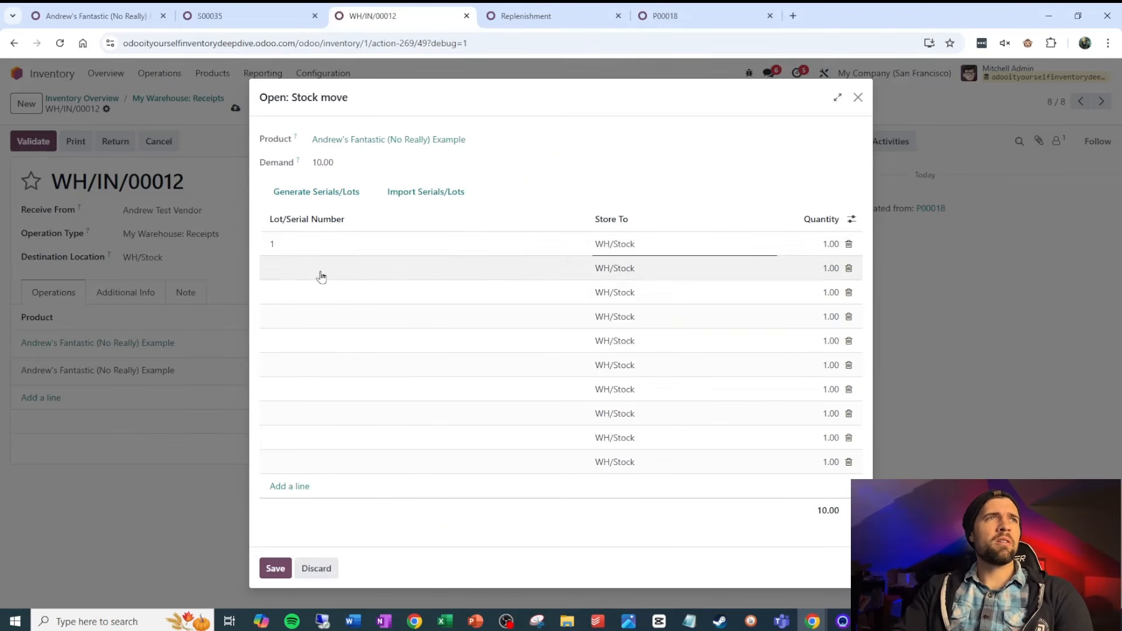
{"action": "left_click", "coordinate": [353, 270]}
{"action": "type", "text": "2"}
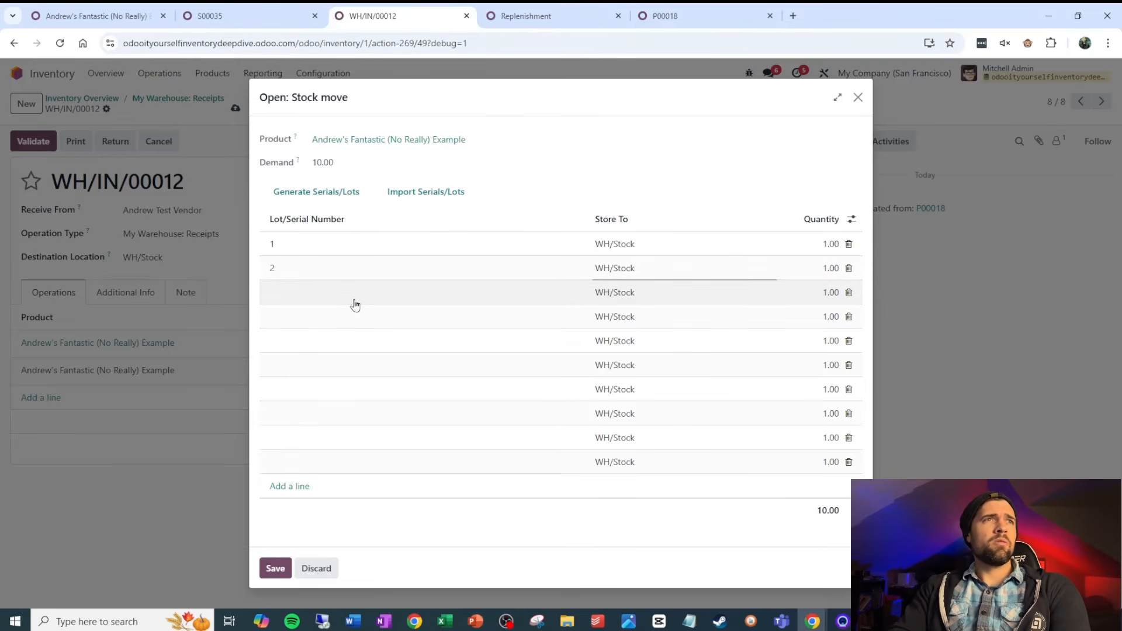
{"action": "left_click", "coordinate": [353, 299]}
{"action": "type", "text": "3"}
{"action": "left_click", "coordinate": [298, 331]}
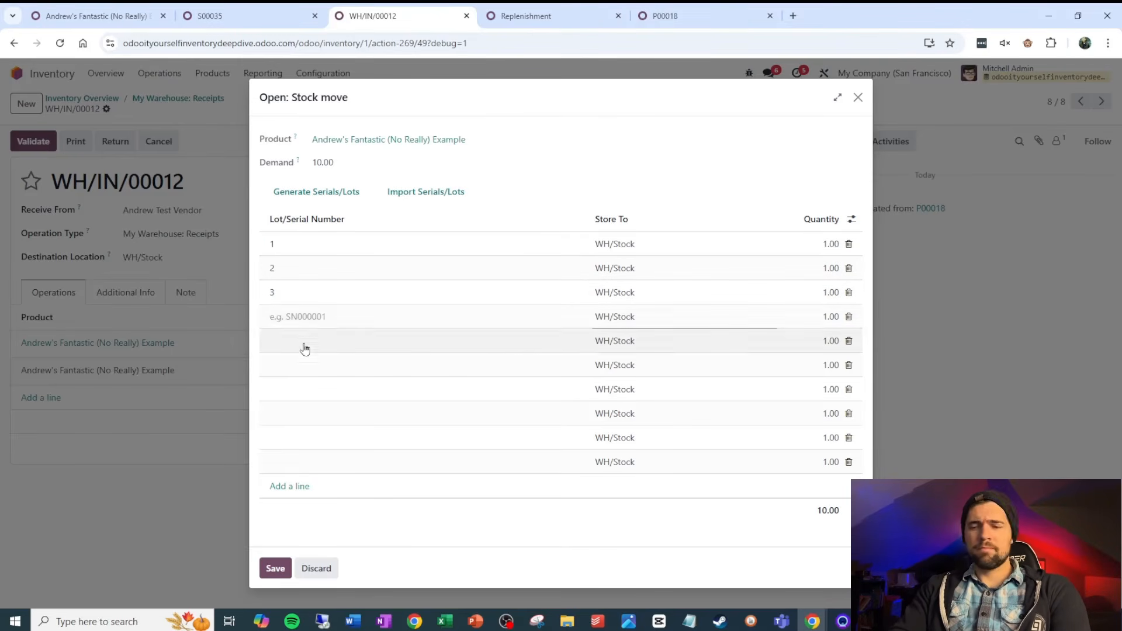
{"action": "type", "text": "4"}
{"action": "left_click", "coordinate": [316, 349]}
{"action": "type", "text": "5"}
{"action": "left_click", "coordinate": [314, 379]}
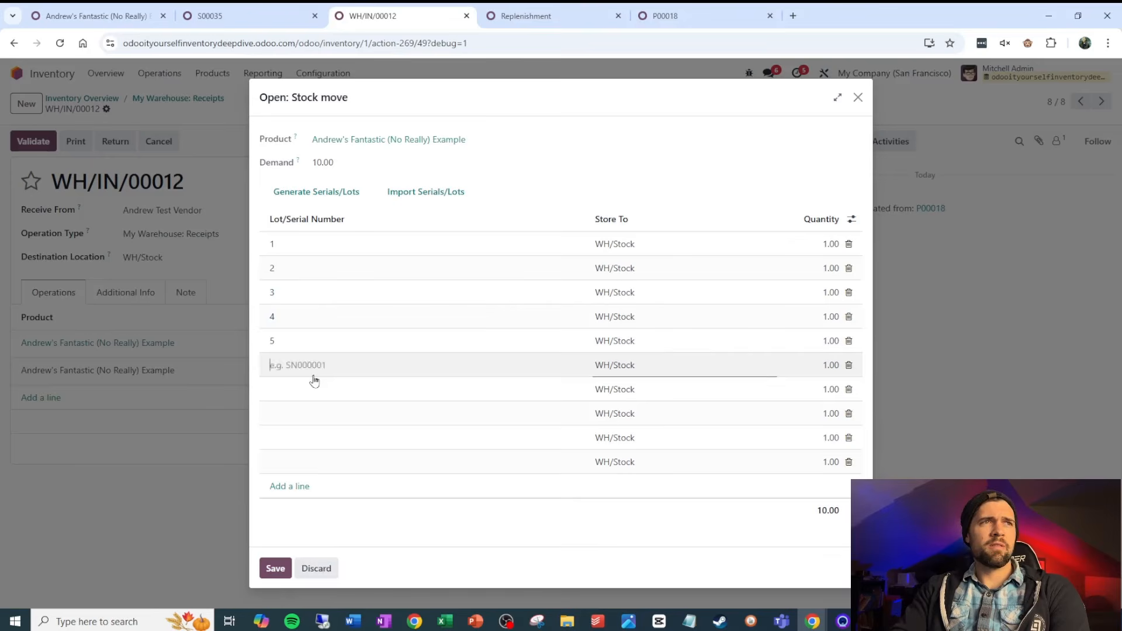
{"action": "type", "text": "6"}
{"action": "left_click", "coordinate": [310, 397]}
{"action": "type", "text": "7"}
{"action": "left_click", "coordinate": [311, 415]}
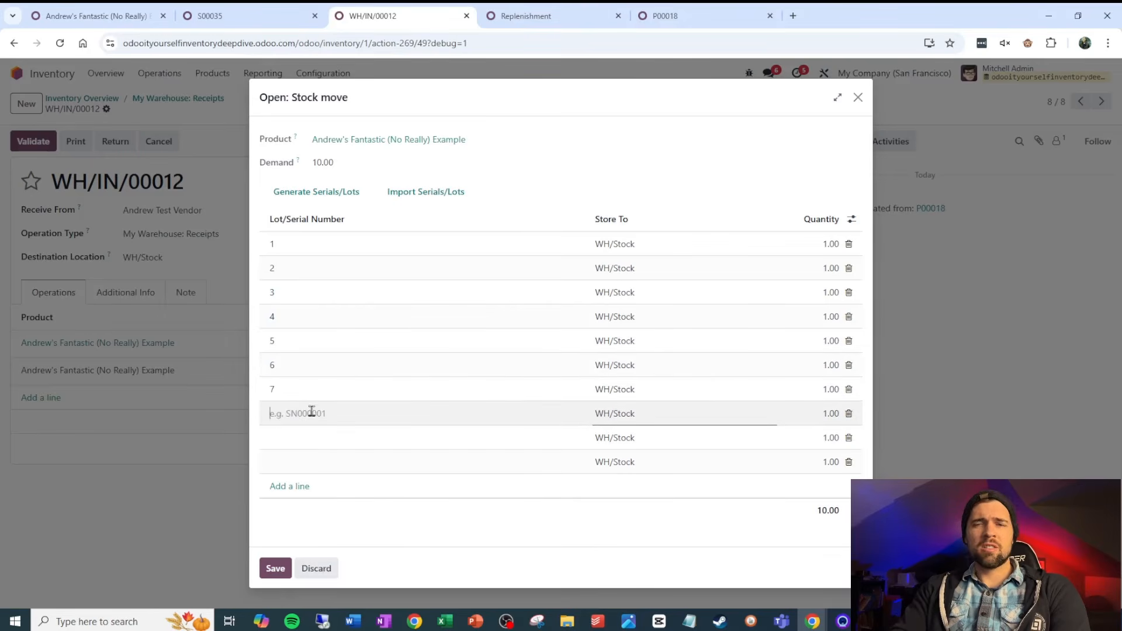
{"action": "type", "text": "8"}
{"action": "left_click", "coordinate": [311, 436]}
{"action": "type", "text": "9"}
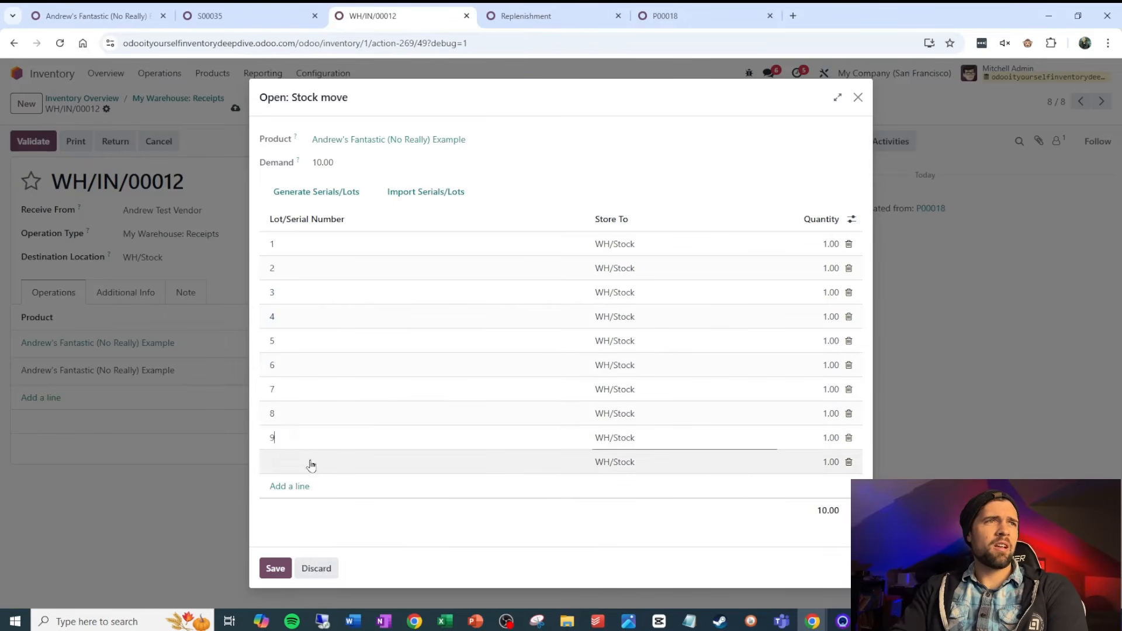
{"action": "left_click", "coordinate": [311, 463]}
{"action": "type", "text": "10"}
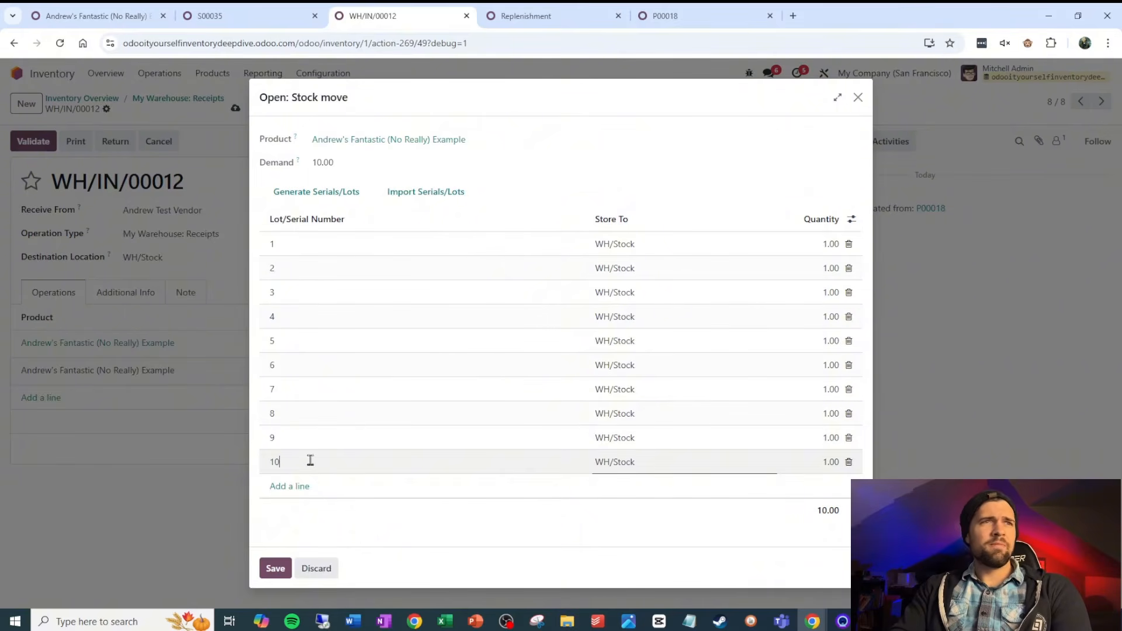
{"action": "left_click", "coordinate": [278, 570]}
- Enter serial numbers 11 and 12 for the first two units of the 20-unit line, save, and try to validate the receipt
{"action": "left_click", "coordinate": [637, 370]}
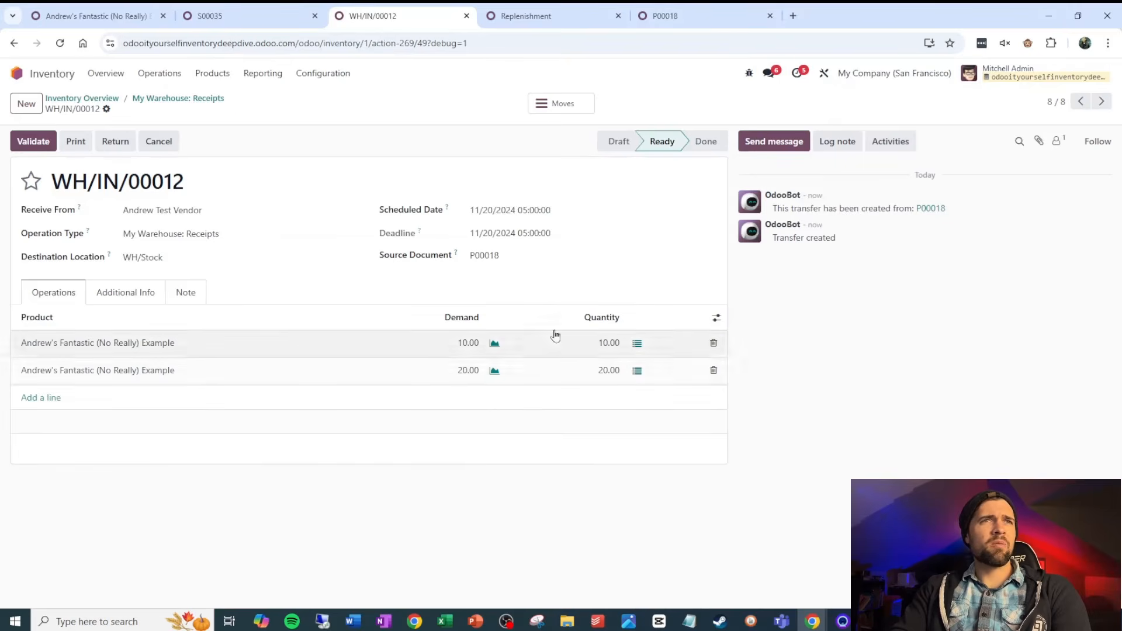
{"action": "left_click", "coordinate": [288, 246]}
{"action": "type", "text": "11"}
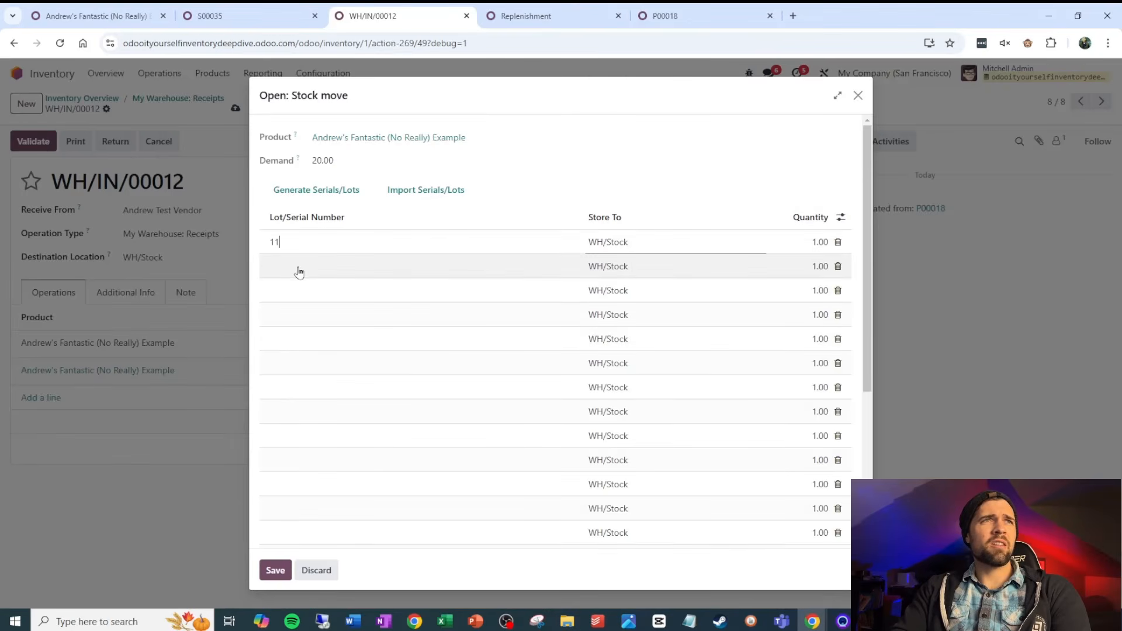
{"action": "left_click", "coordinate": [296, 266]}
{"action": "type", "text": "12"}
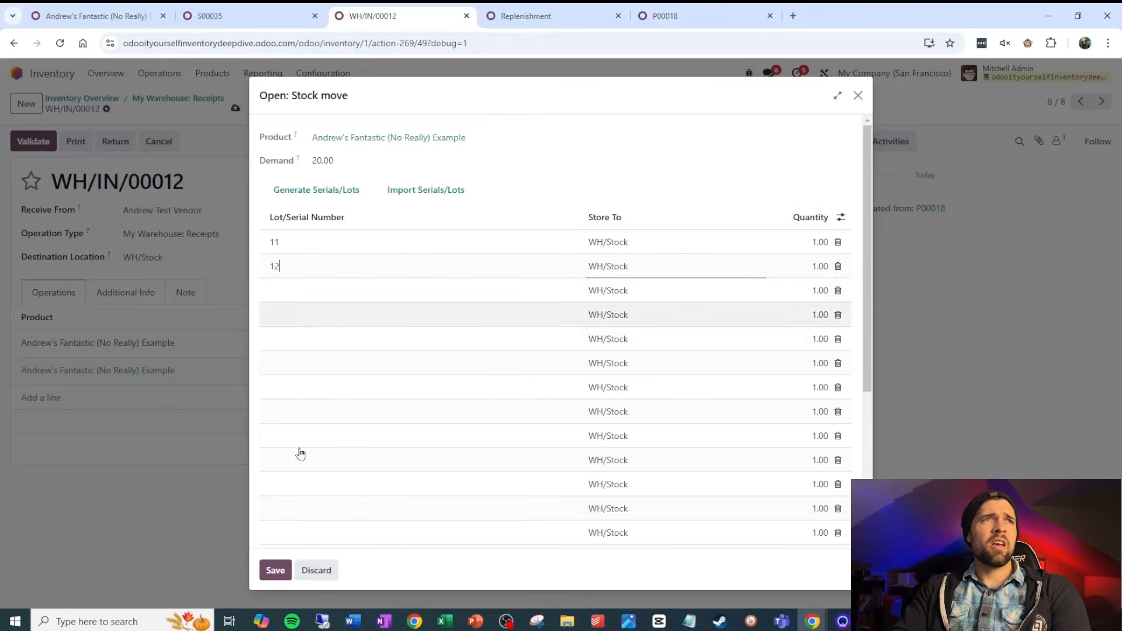
{"action": "left_click", "coordinate": [276, 570]}
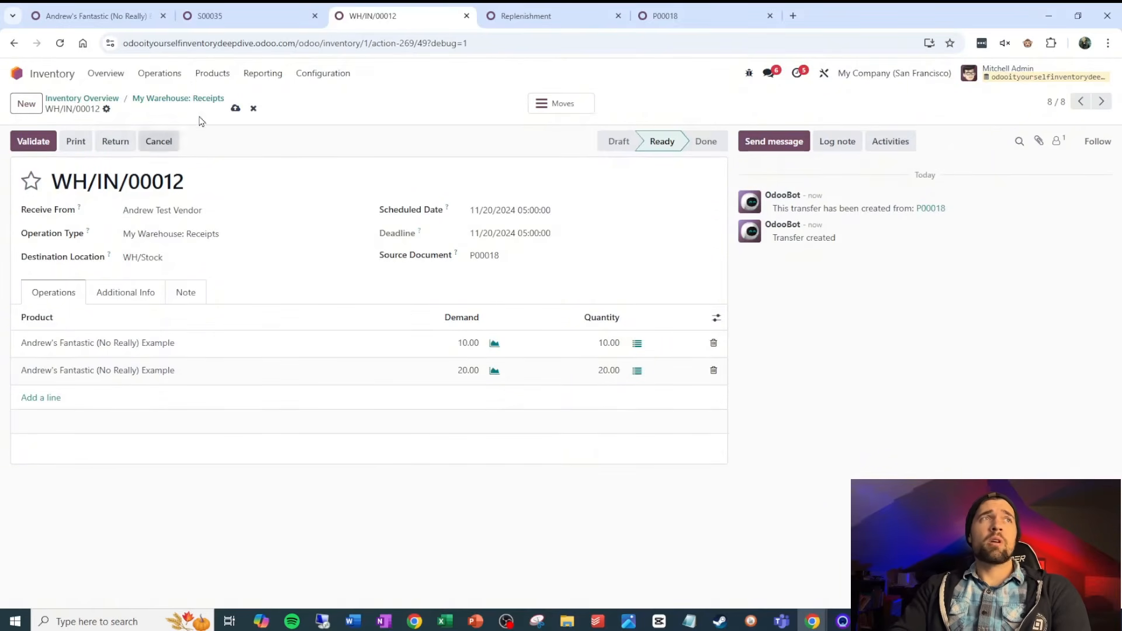
{"action": "left_click", "coordinate": [32, 141]}
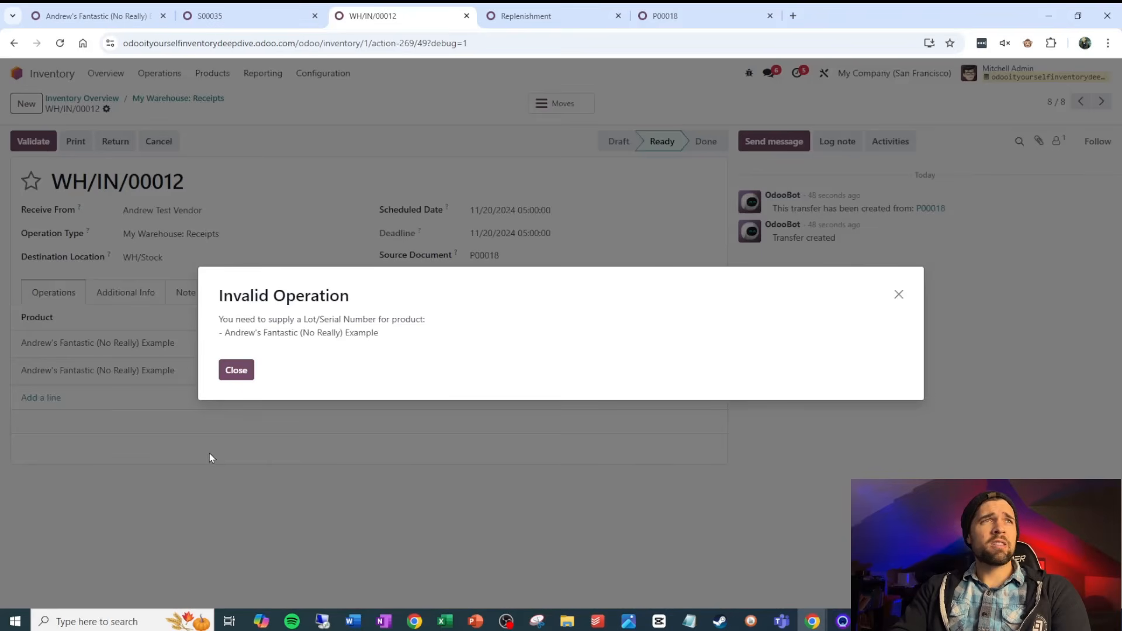
{"action": "left_click", "coordinate": [234, 377]}
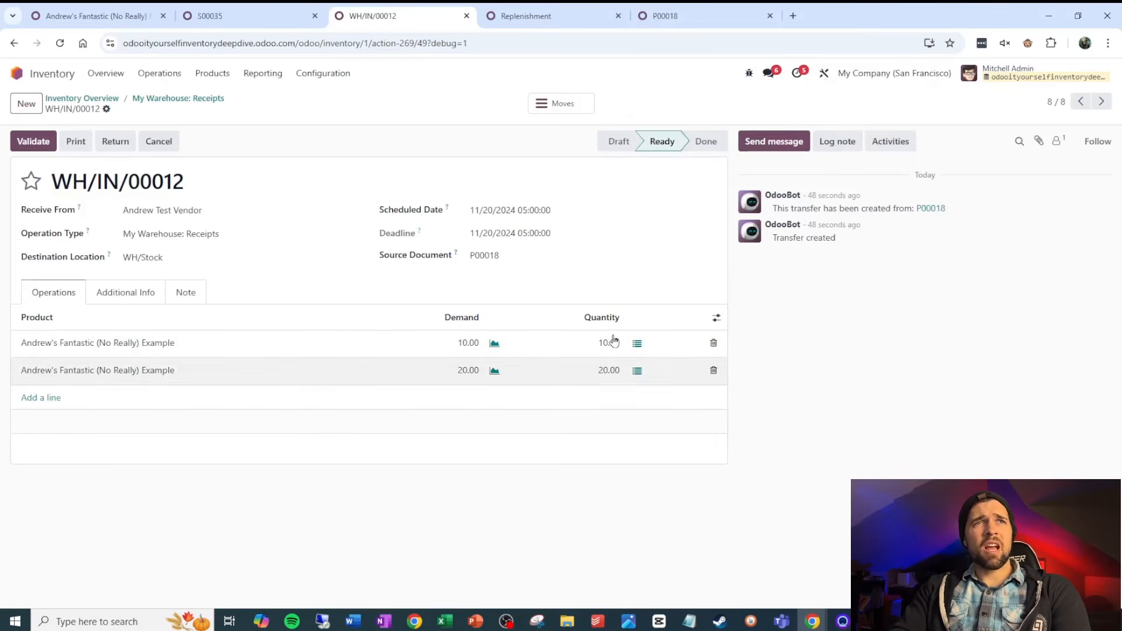
- Remove all units without serial numbers from the 20-unit line, save, and try validating the receipt, discarding the backorder choice
{"action": "left_click", "coordinate": [637, 372]}
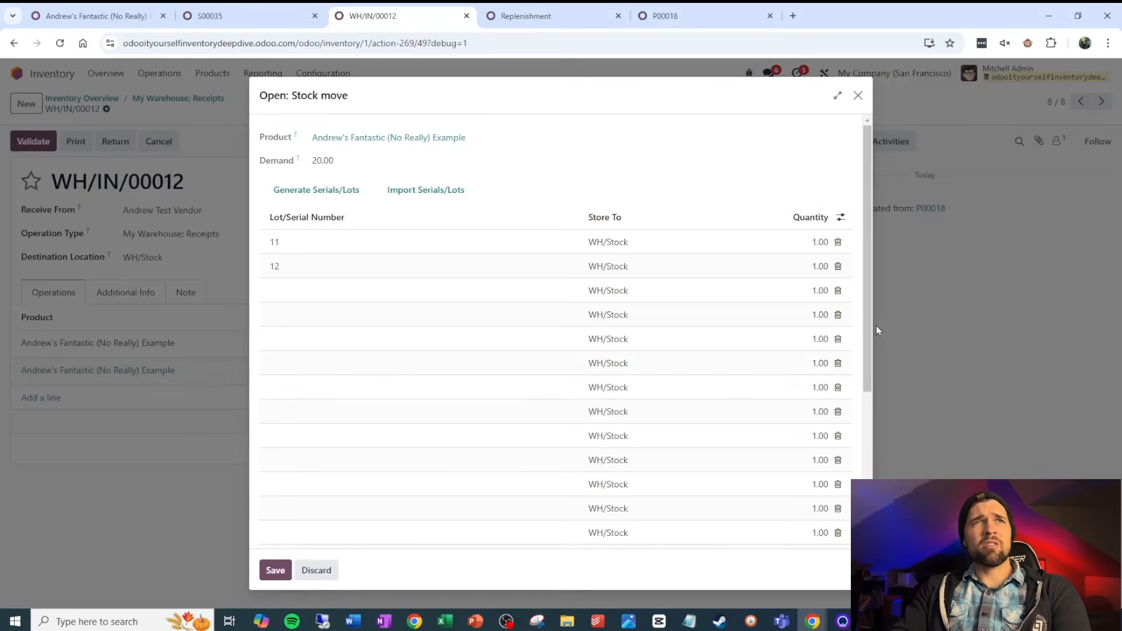
{"action": "left_click", "coordinate": [838, 291]}
{"action": "left_click", "coordinate": [838, 291]}
{"action": "left_click", "coordinate": [838, 291]}
{"action": "left_click", "coordinate": [838, 291]}
{"action": "left_click", "coordinate": [838, 291]}
{"action": "left_click", "coordinate": [838, 291]}
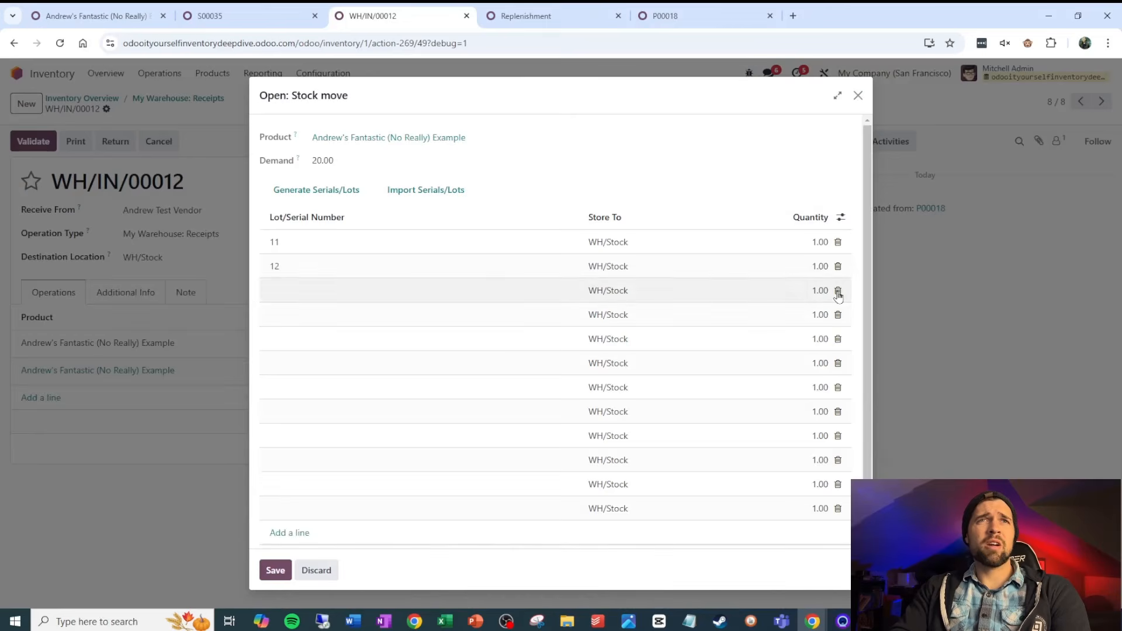
{"action": "left_click", "coordinate": [838, 292]}
{"action": "left_click", "coordinate": [848, 295]}
{"action": "left_click", "coordinate": [851, 310]}
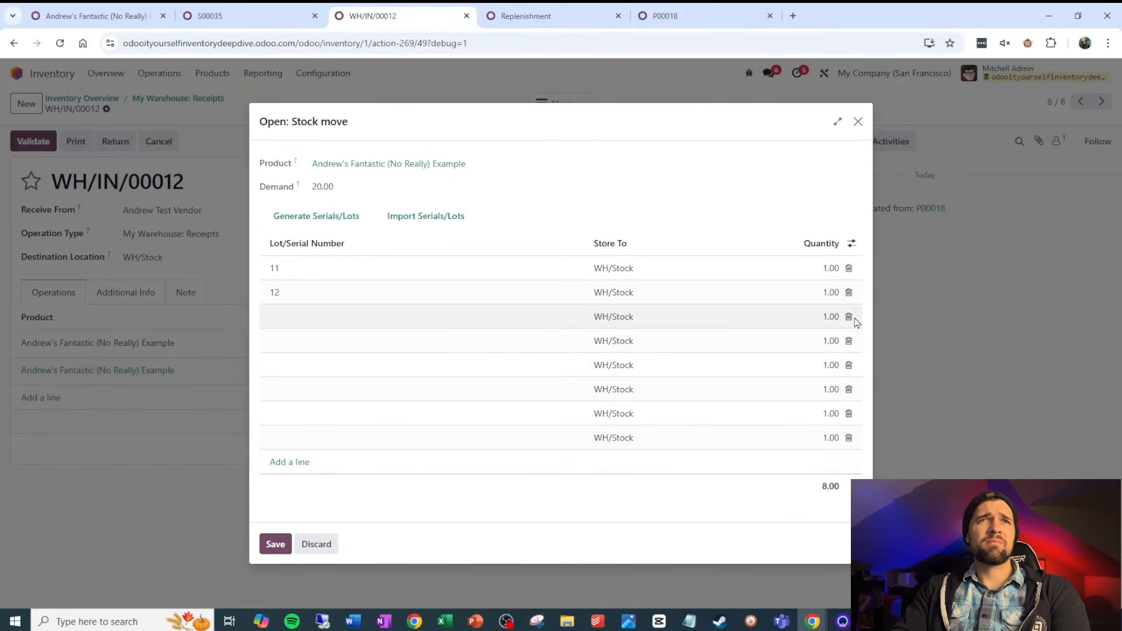
{"action": "left_click", "coordinate": [850, 320]}
{"action": "left_click", "coordinate": [852, 327]}
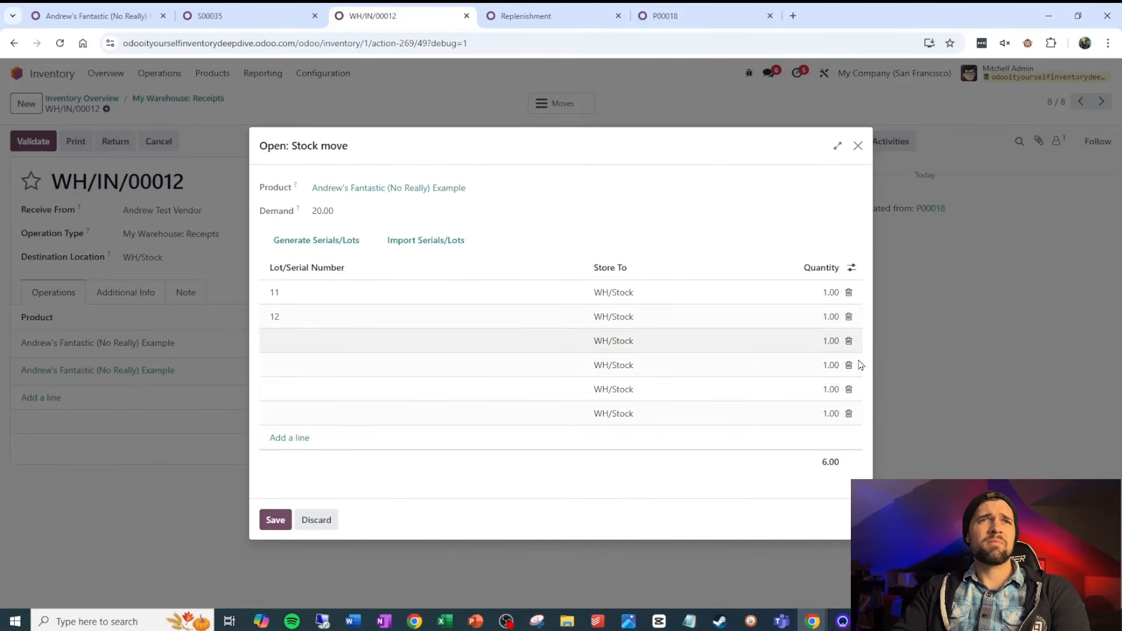
{"action": "left_click", "coordinate": [851, 395]}
{"action": "left_click", "coordinate": [851, 392]}
{"action": "left_click", "coordinate": [850, 388]}
{"action": "left_click", "coordinate": [849, 379]}
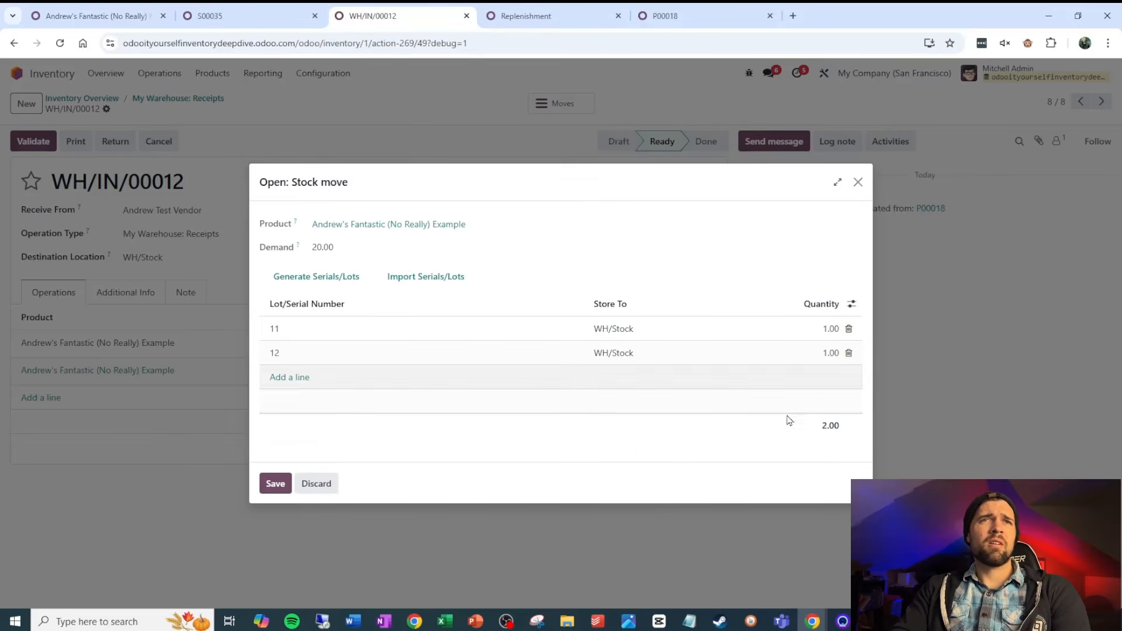
{"action": "left_click", "coordinate": [275, 484]}
{"action": "left_click", "coordinate": [29, 141]}
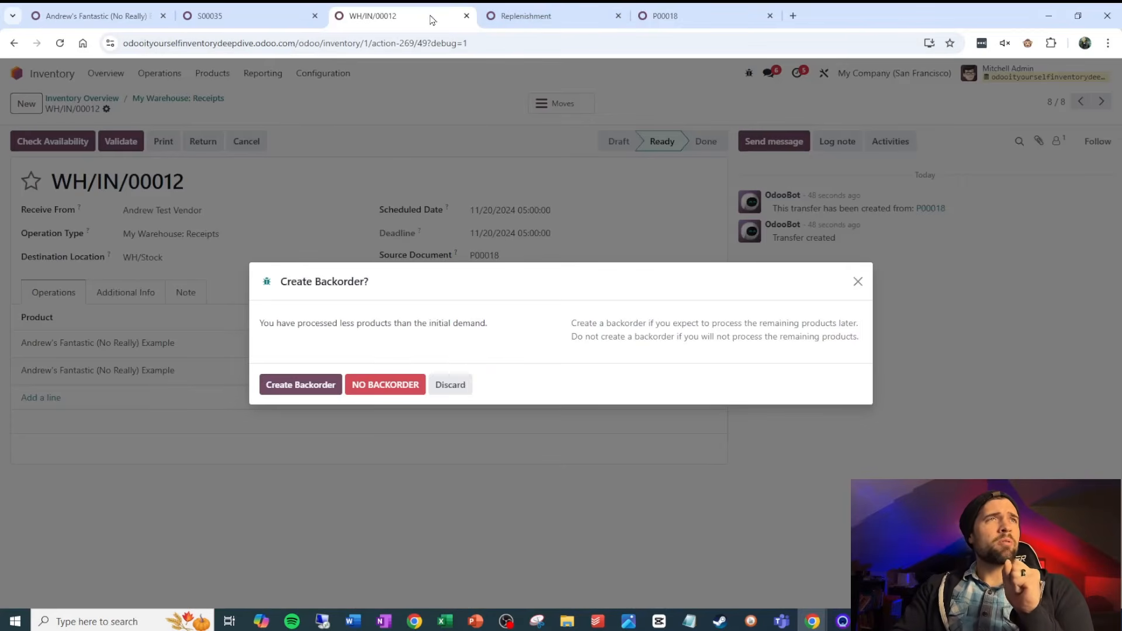
{"action": "left_click", "coordinate": [456, 385]}
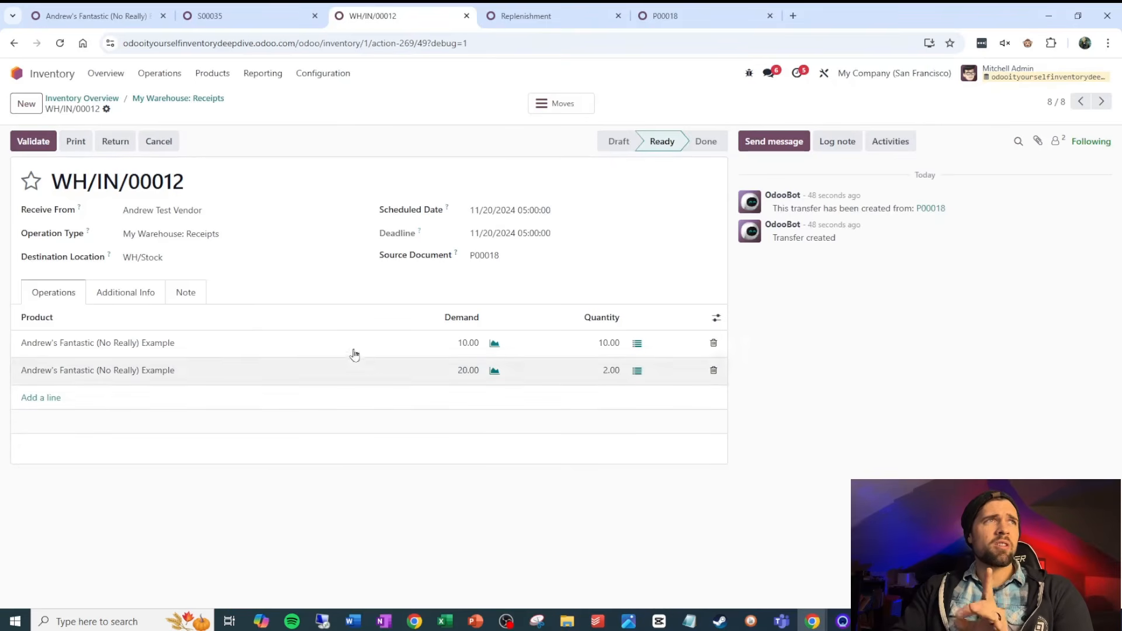
- In a duplicate browser tab, set Create Backorder to Always for the Receipts operation type and save it
{"action": "right_click", "coordinate": [427, 24]}
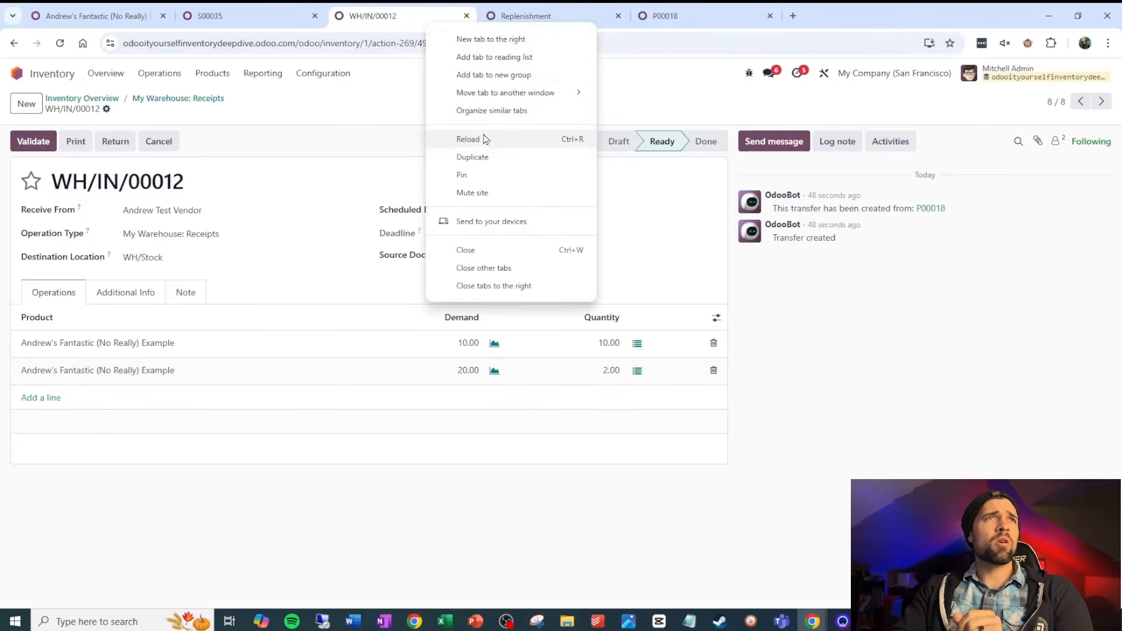
{"action": "left_click", "coordinate": [478, 158]}
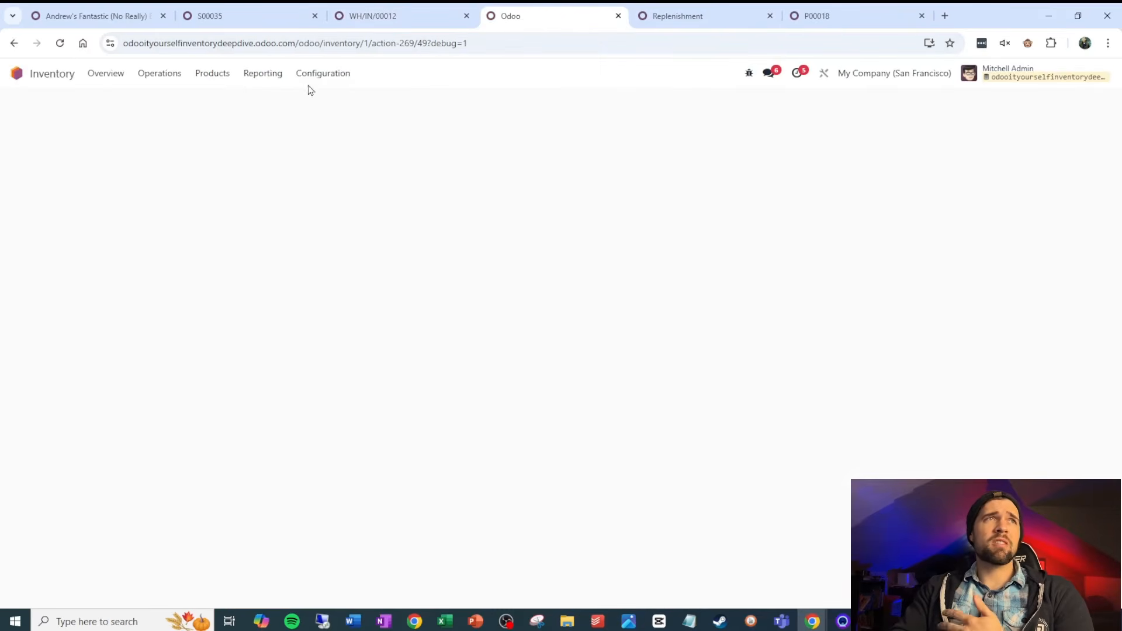
{"action": "left_click", "coordinate": [320, 76]}
{"action": "left_click", "coordinate": [359, 154]}
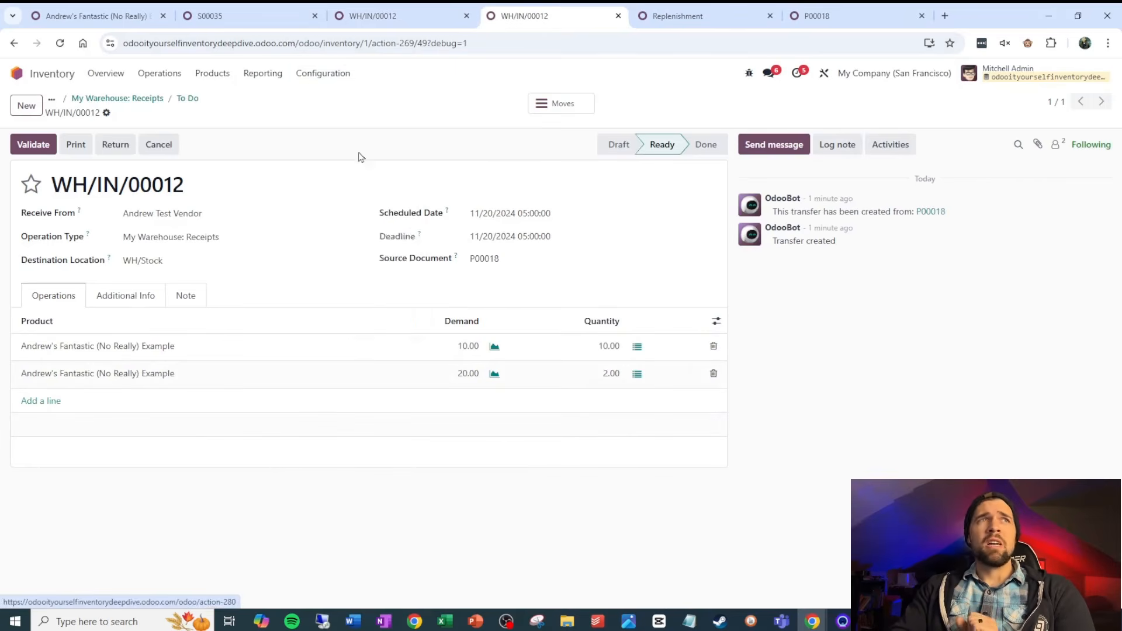
{"action": "left_click", "coordinate": [132, 170]}
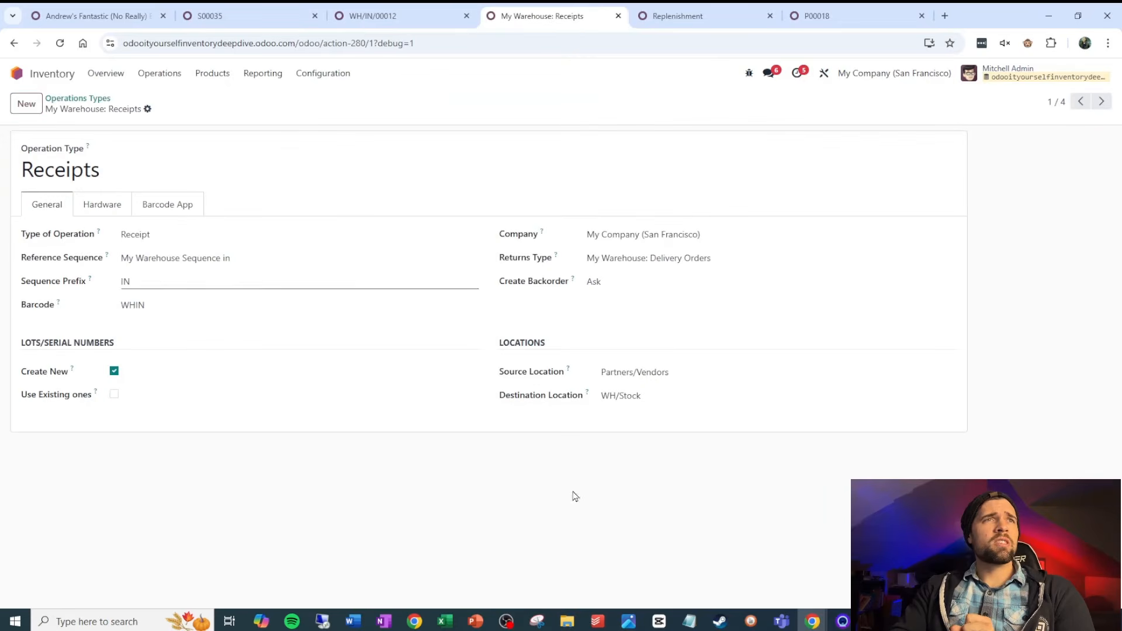
{"action": "left_click", "coordinate": [653, 280]}
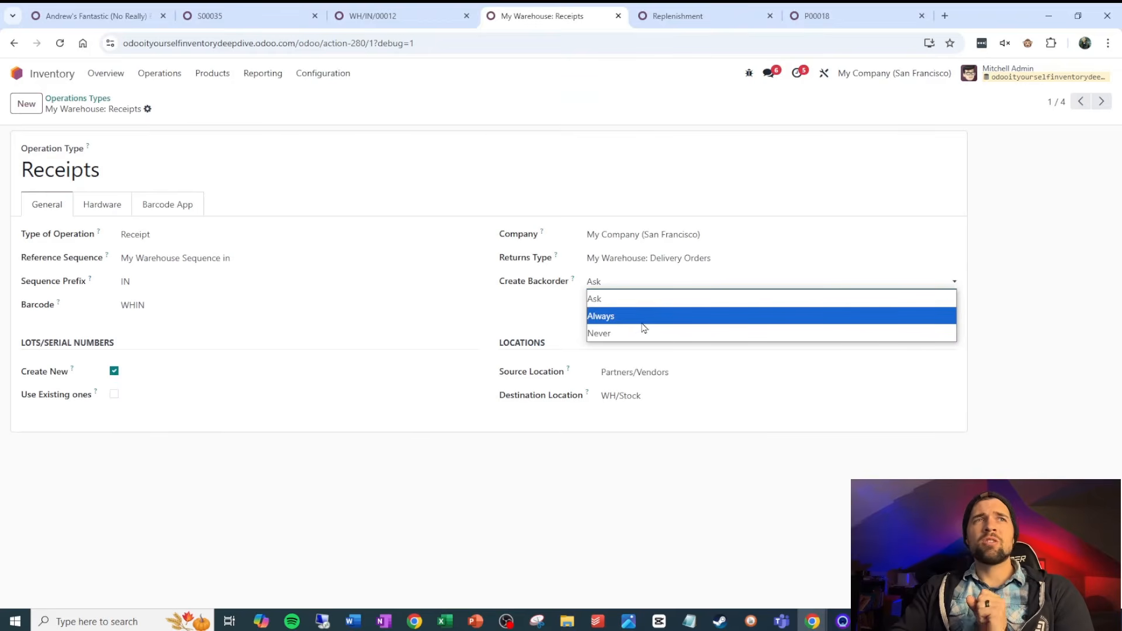
{"action": "left_click", "coordinate": [643, 319]}
{"action": "left_click", "coordinate": [167, 109]}
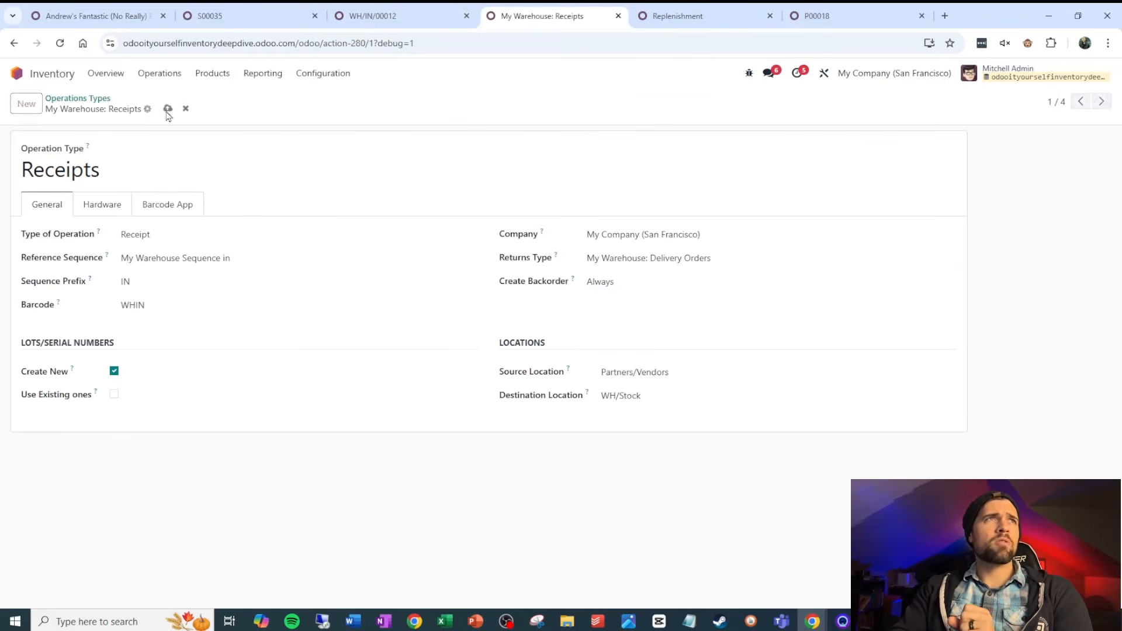
- Validate the test vendor's original receipt and open its backorder from the warehouse receipts list
{"action": "left_click", "coordinate": [391, 18]}
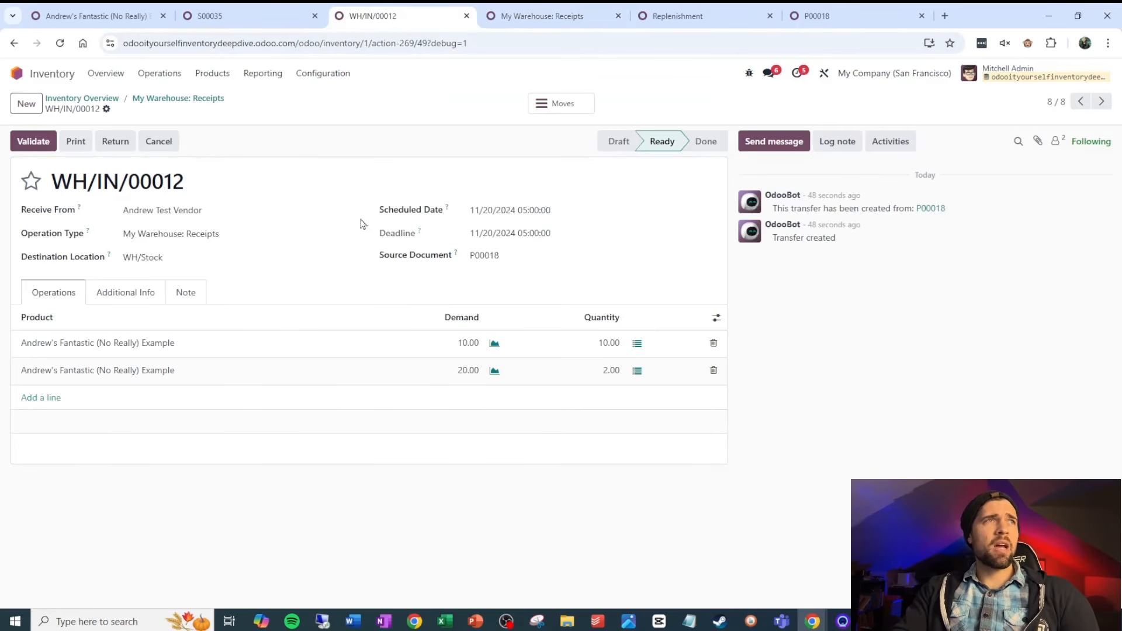
{"action": "left_click", "coordinate": [33, 143]}
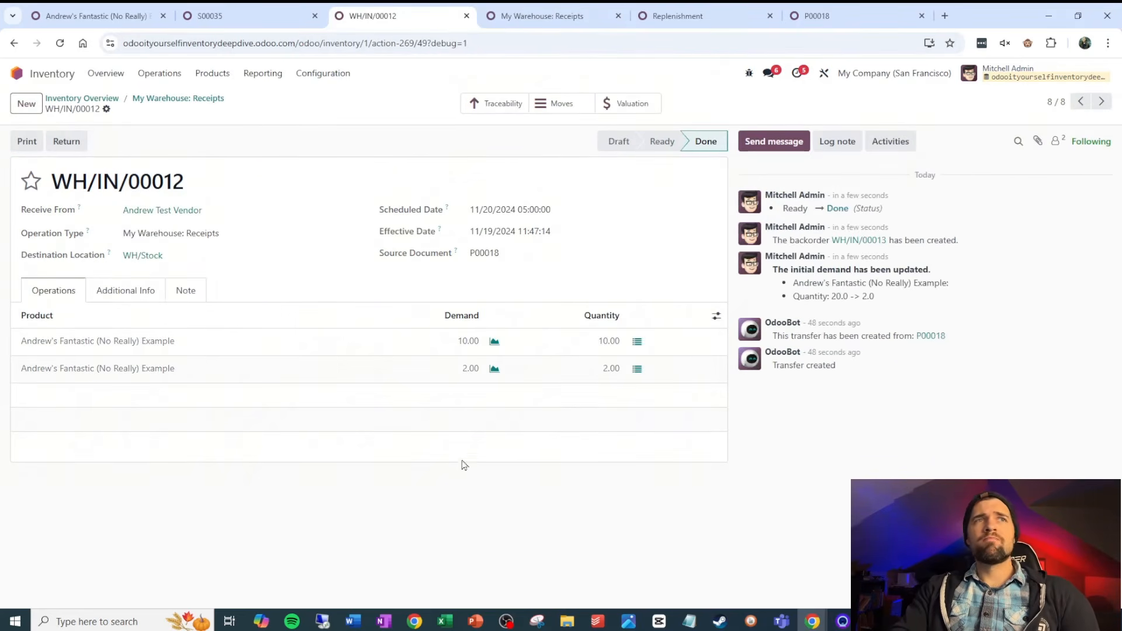
{"action": "left_click", "coordinate": [207, 100]}
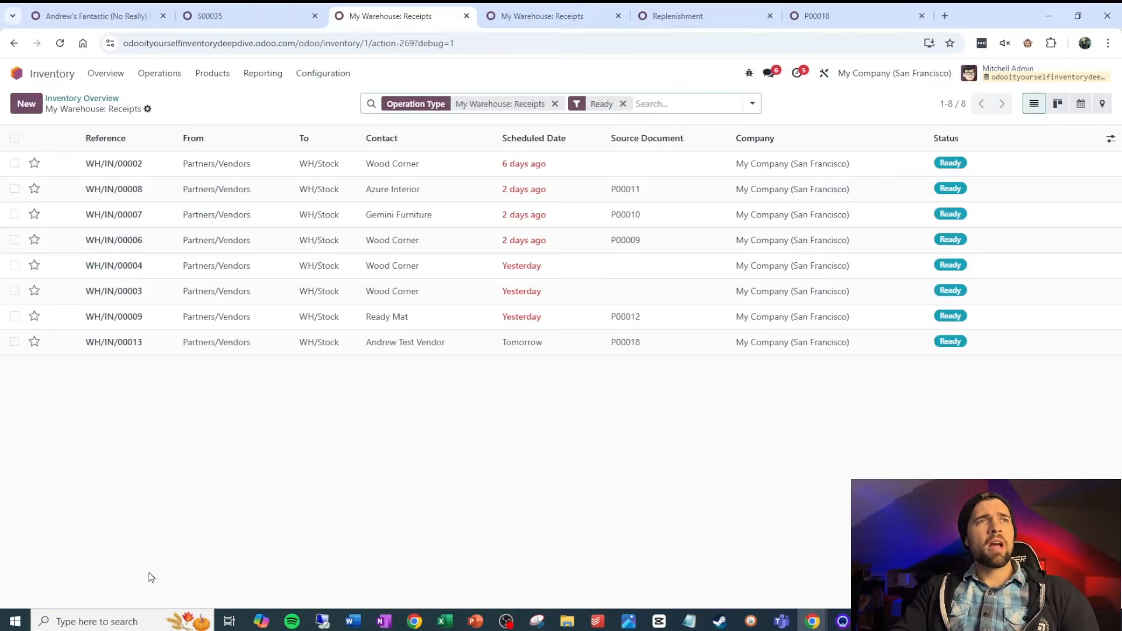
{"action": "left_click", "coordinate": [556, 350]}
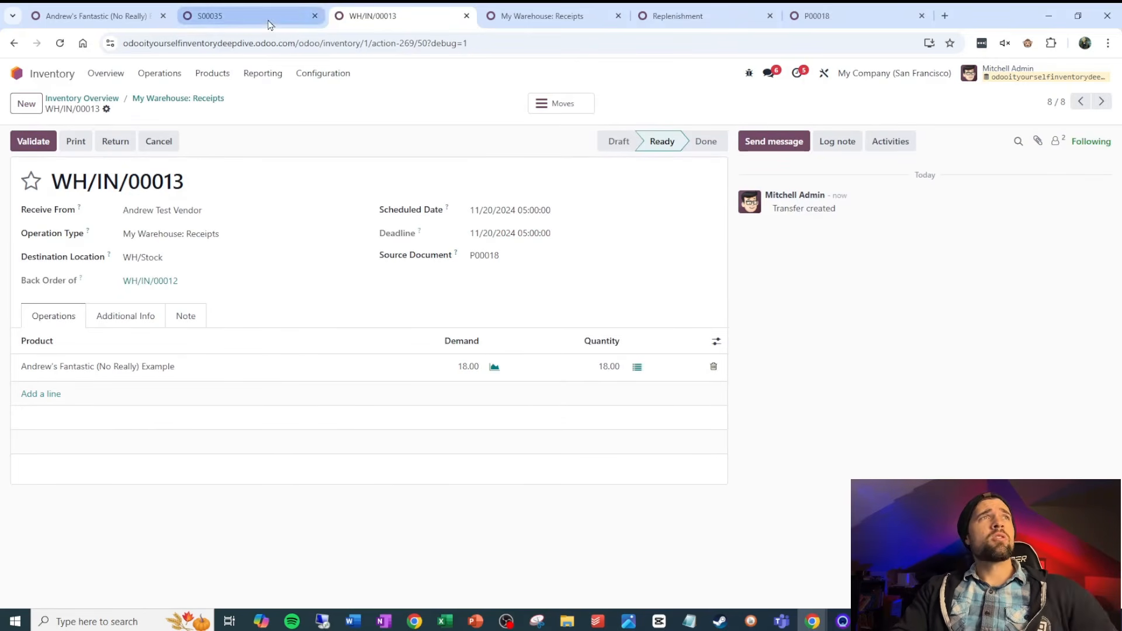
- Return to the Inventory Overview and open the list of delivery orders ready to deliver
{"action": "left_click", "coordinate": [175, 98]}
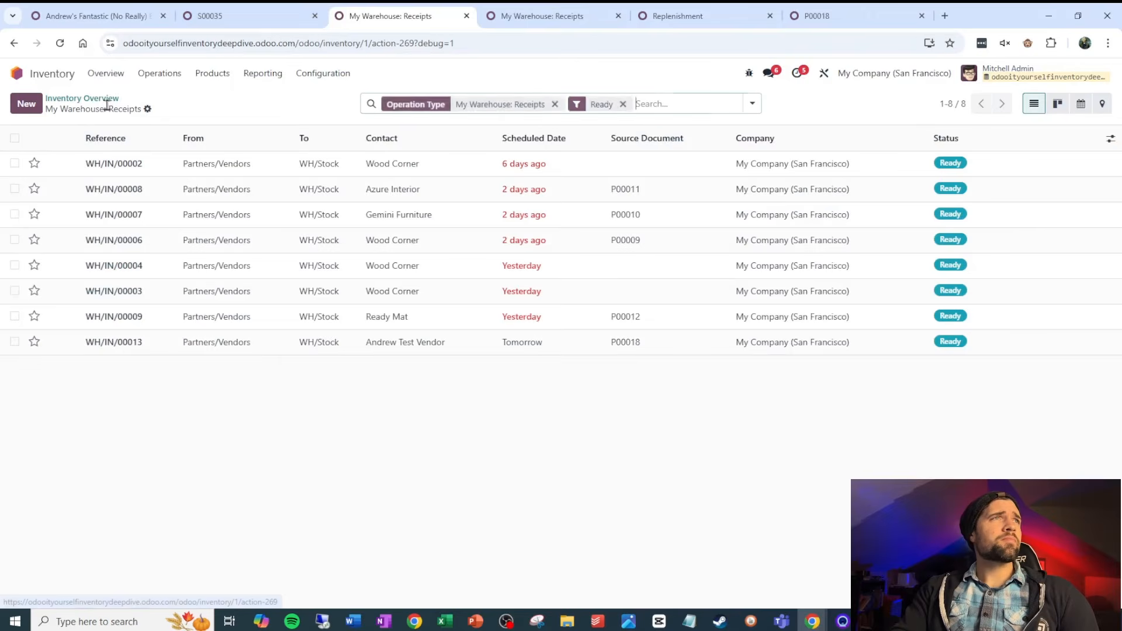
{"action": "left_click", "coordinate": [88, 98]}
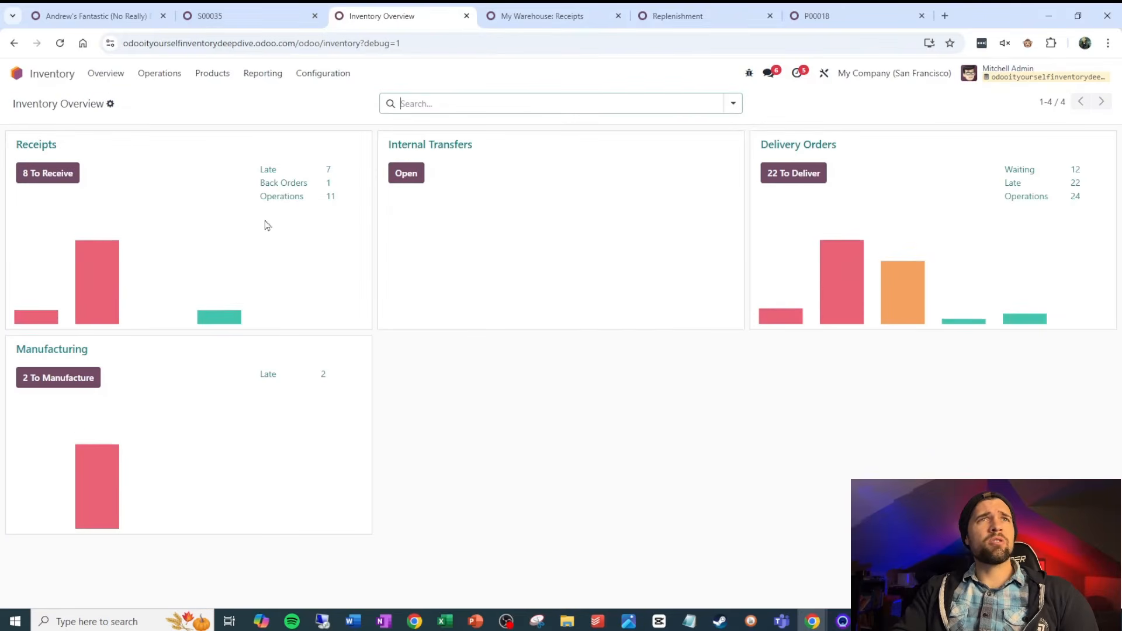
{"action": "left_click", "coordinate": [802, 174]}
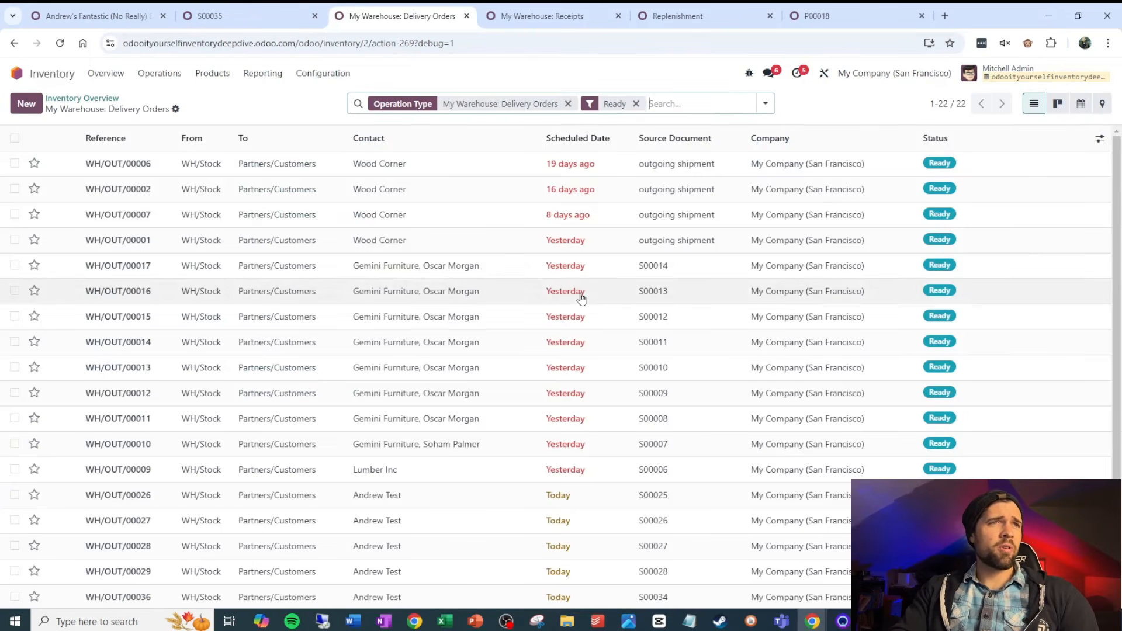
- Open the test customer's two-unit delivery among the ready delivery orders, validate it, and return to the list
{"action": "scroll", "coordinate": [546, 320], "scroll_direction": "down", "scroll_amount": 2}
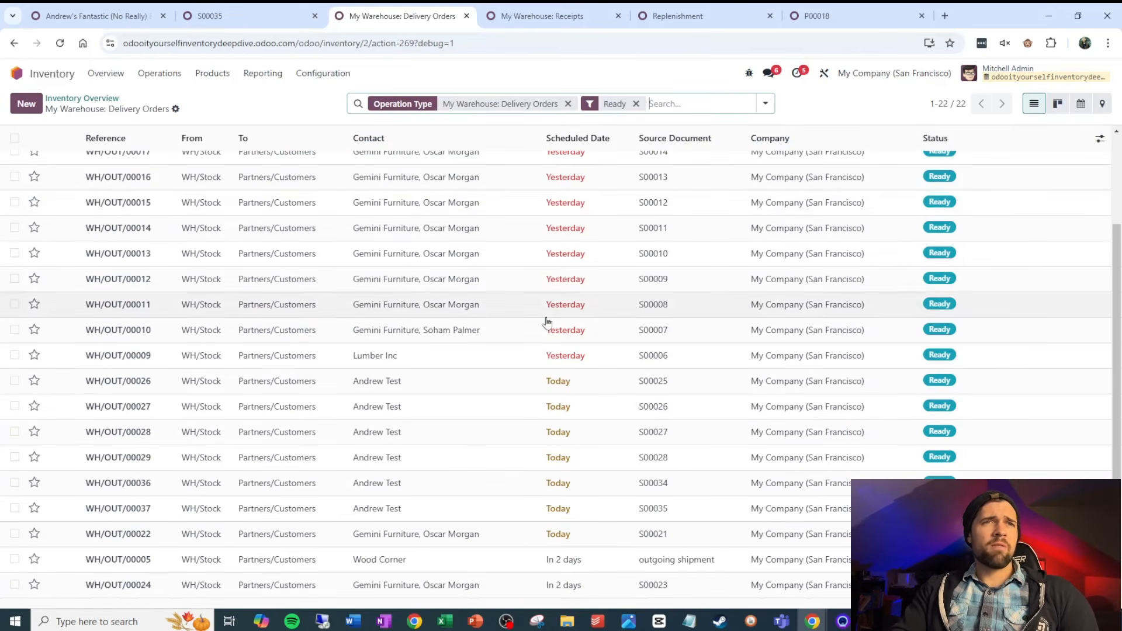
{"action": "left_click", "coordinate": [484, 494]}
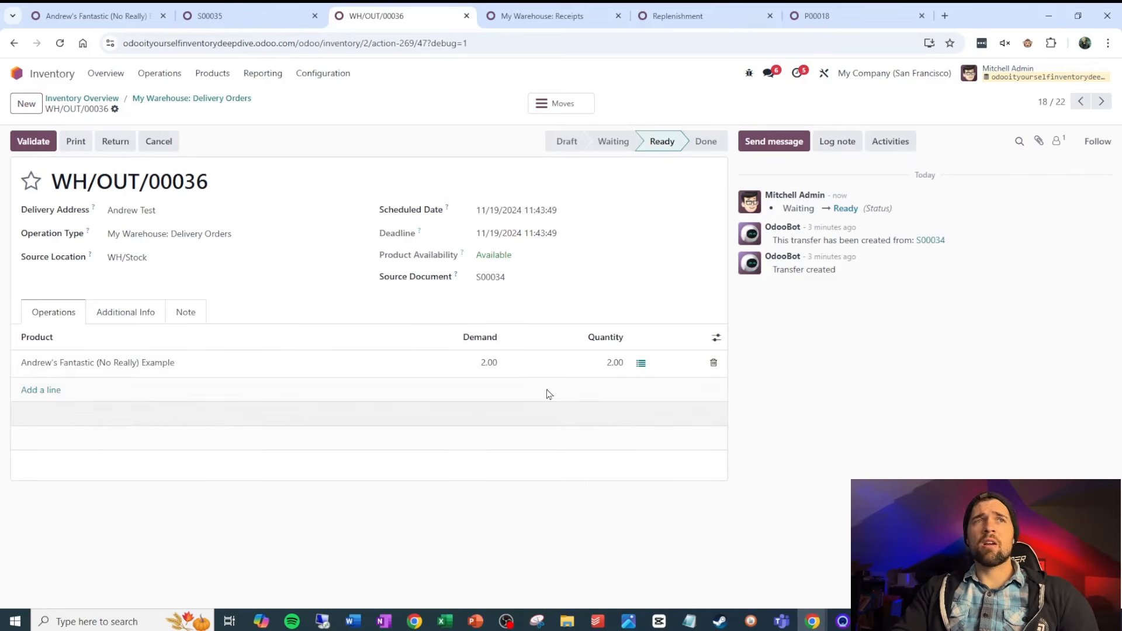
{"action": "left_click", "coordinate": [46, 150]}
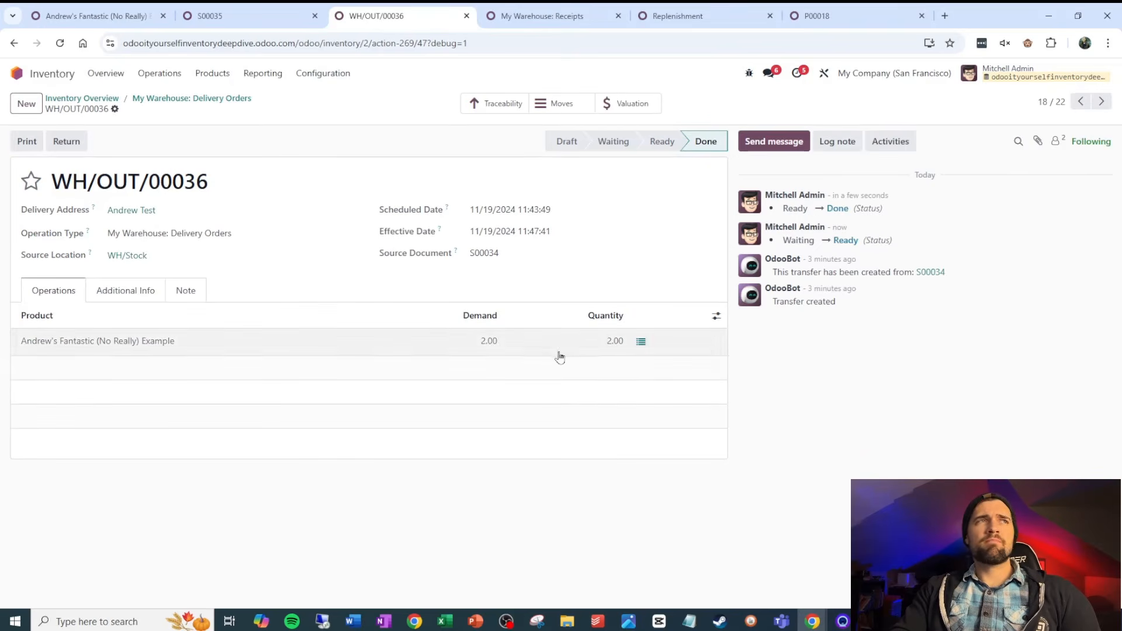
{"action": "left_click", "coordinate": [198, 101]}
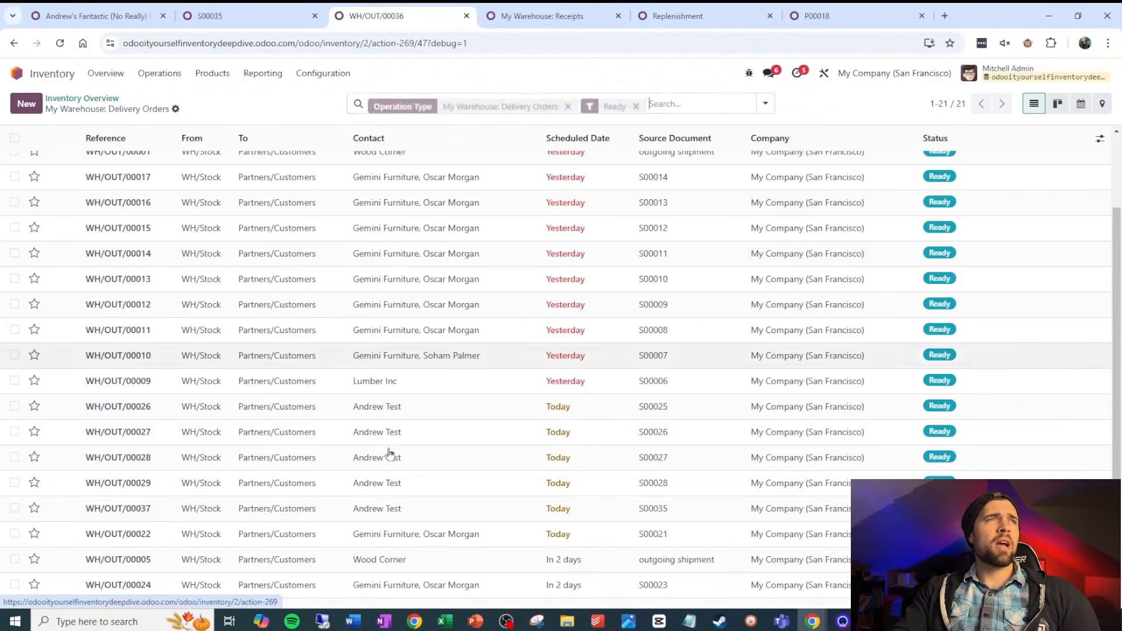
- Check the availability and reserved serial numbers of the test customer's 20-unit delivery, and try to validate it
{"action": "left_click", "coordinate": [467, 517]}
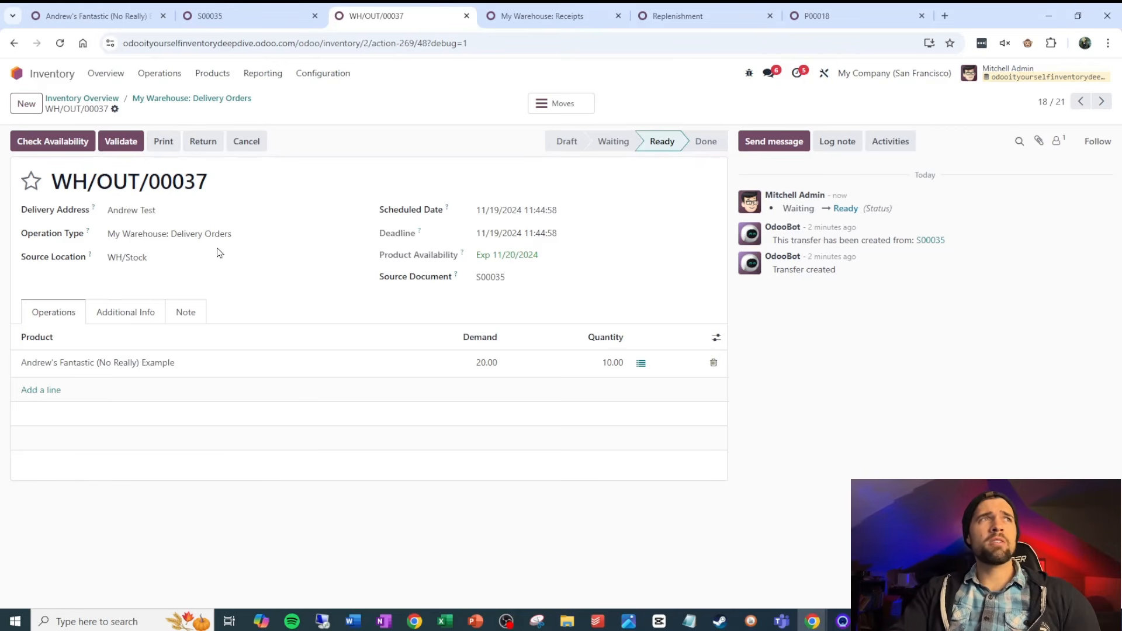
{"action": "left_click", "coordinate": [68, 144]}
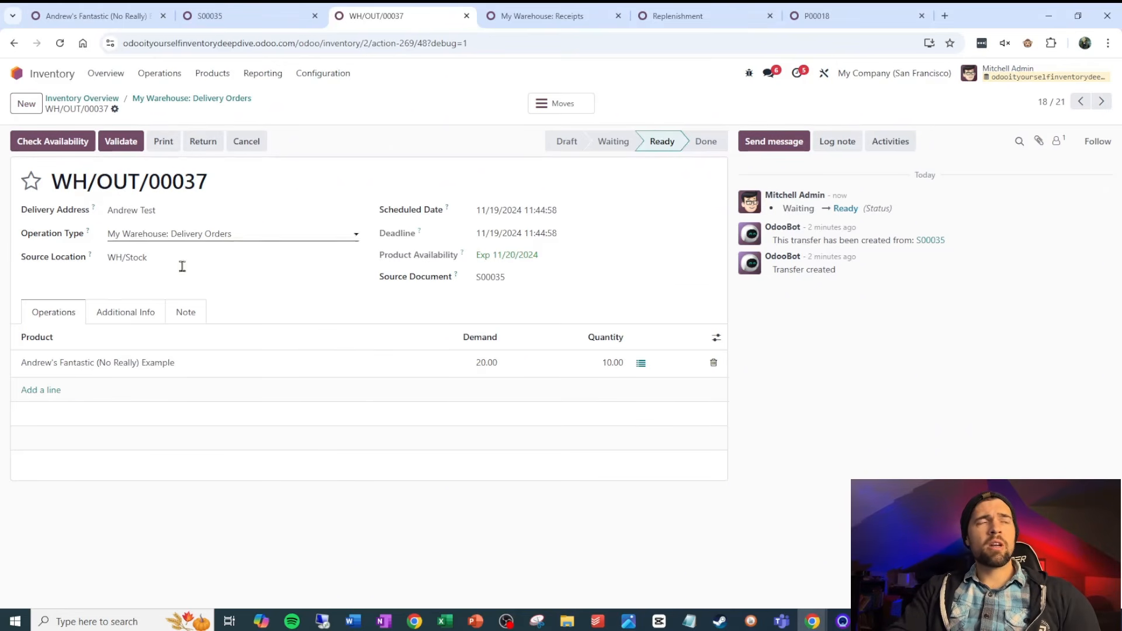
{"action": "left_click", "coordinate": [81, 142]}
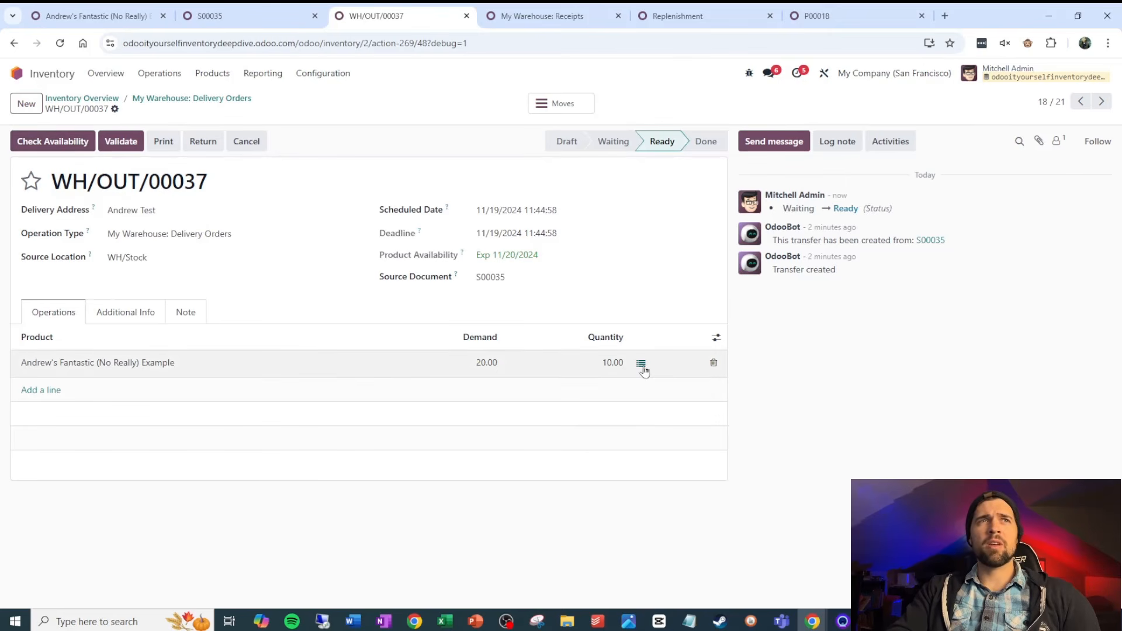
{"action": "left_click", "coordinate": [589, 366]}
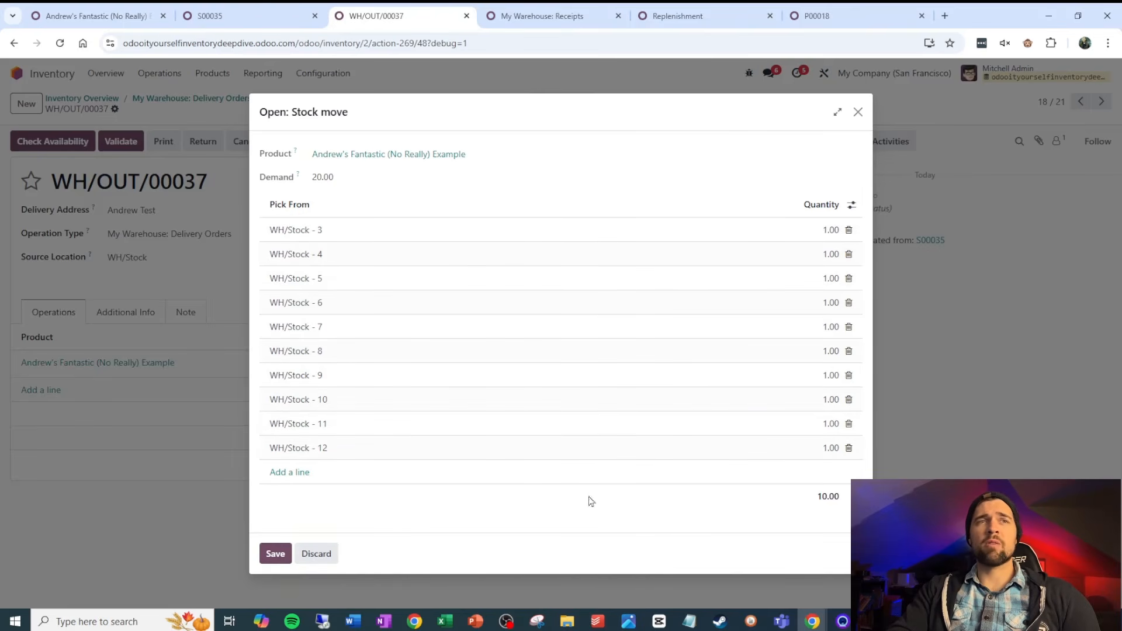
{"action": "left_click", "coordinate": [858, 111]}
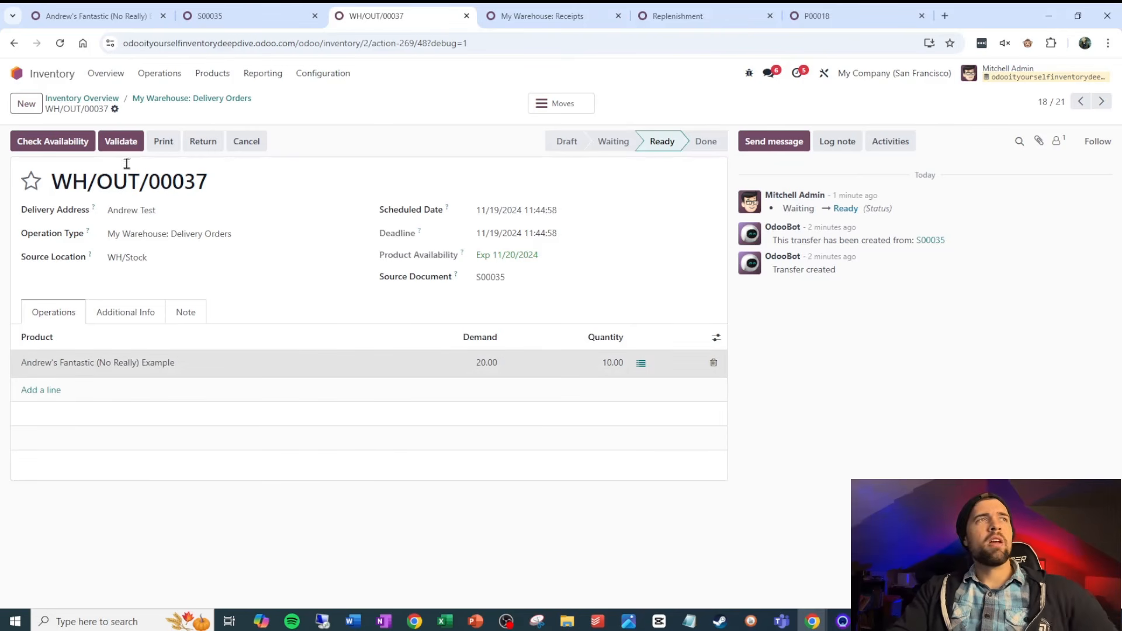
{"action": "left_click", "coordinate": [121, 142]}
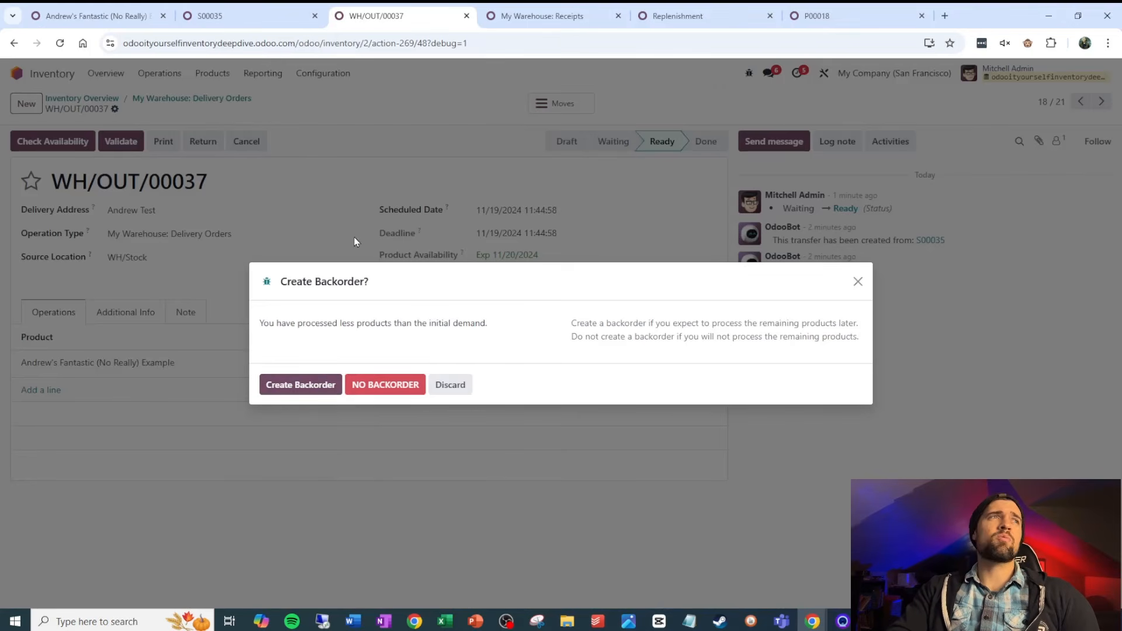
- In the operation types browser tab, set Create Backorder to Always for Delivery Orders and save it
{"action": "left_click", "coordinate": [540, 16]}
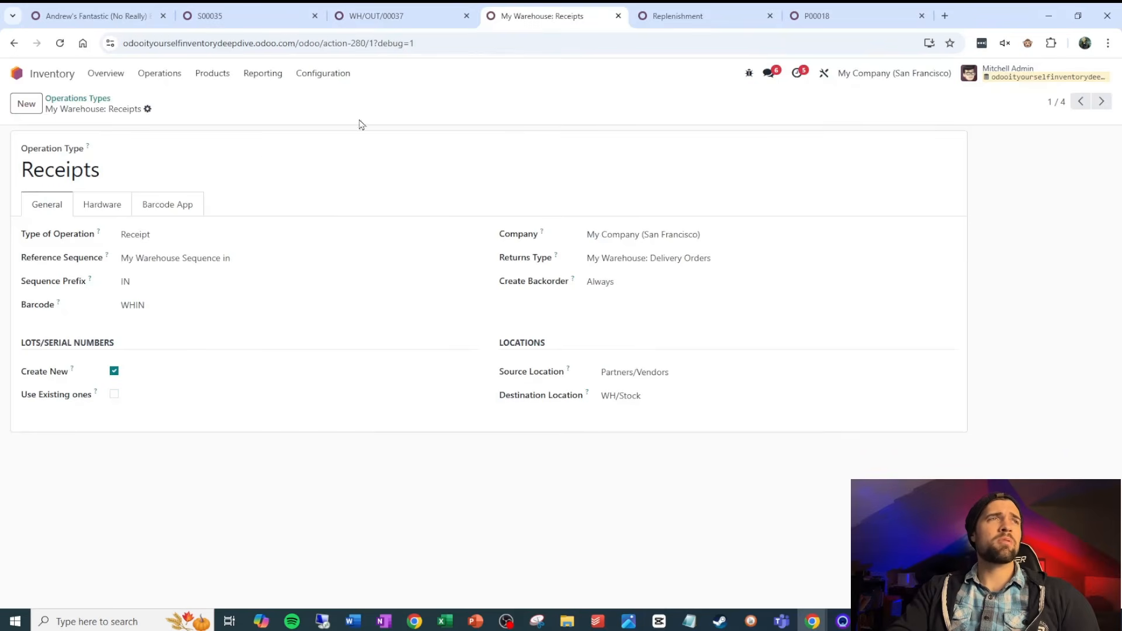
{"action": "left_click", "coordinate": [85, 99]}
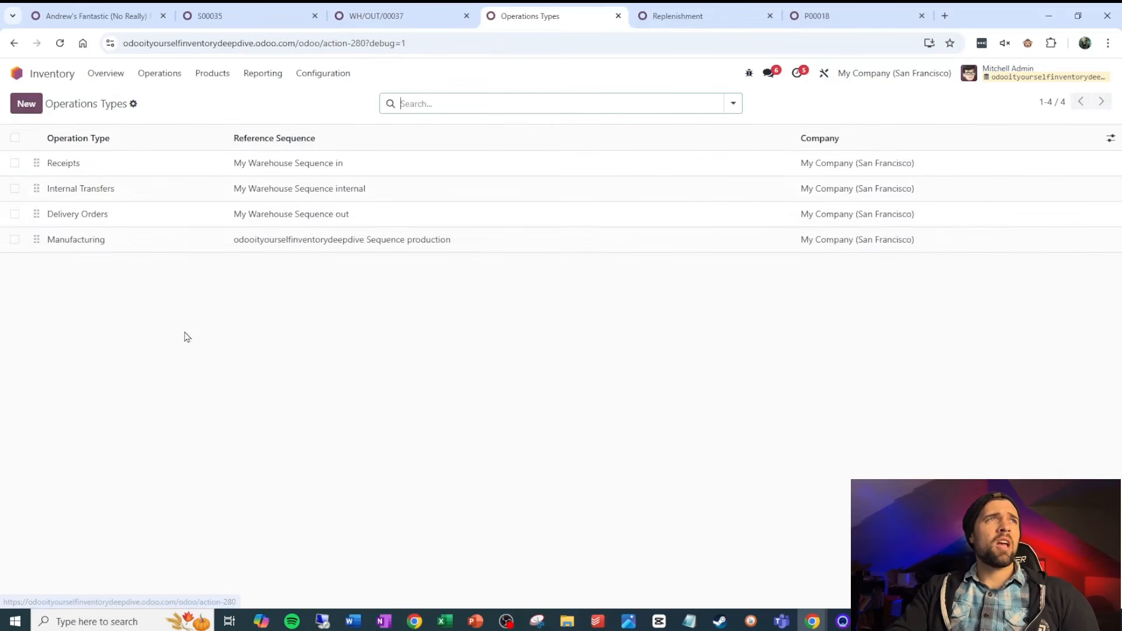
{"action": "left_click", "coordinate": [138, 214]}
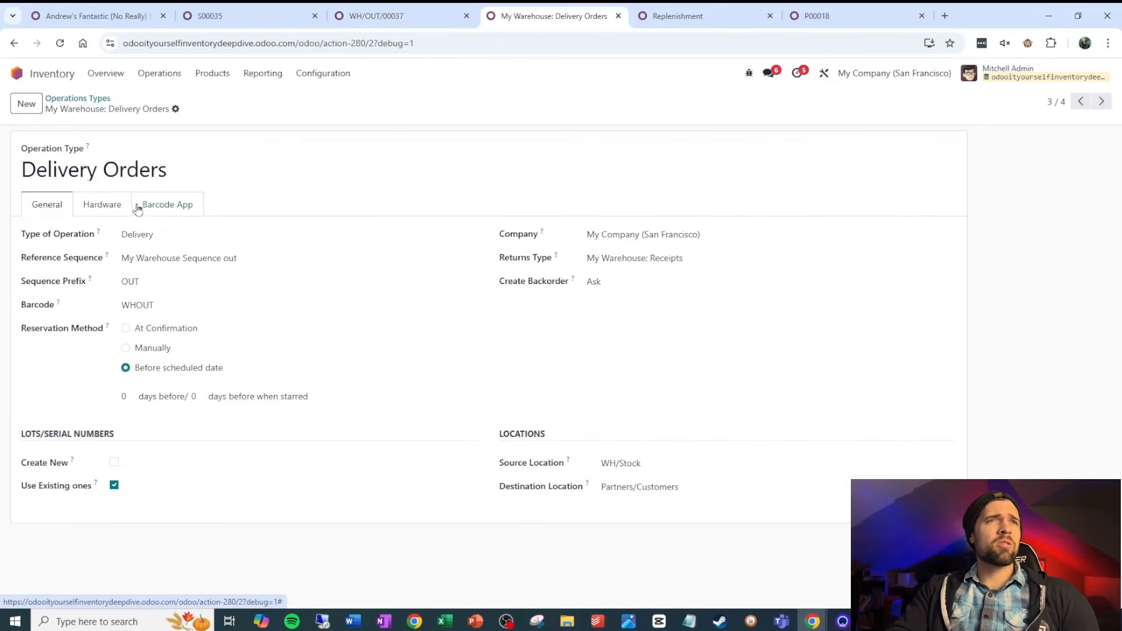
{"action": "left_click", "coordinate": [621, 283]}
{"action": "left_click", "coordinate": [608, 316]}
{"action": "left_click", "coordinate": [193, 109]}
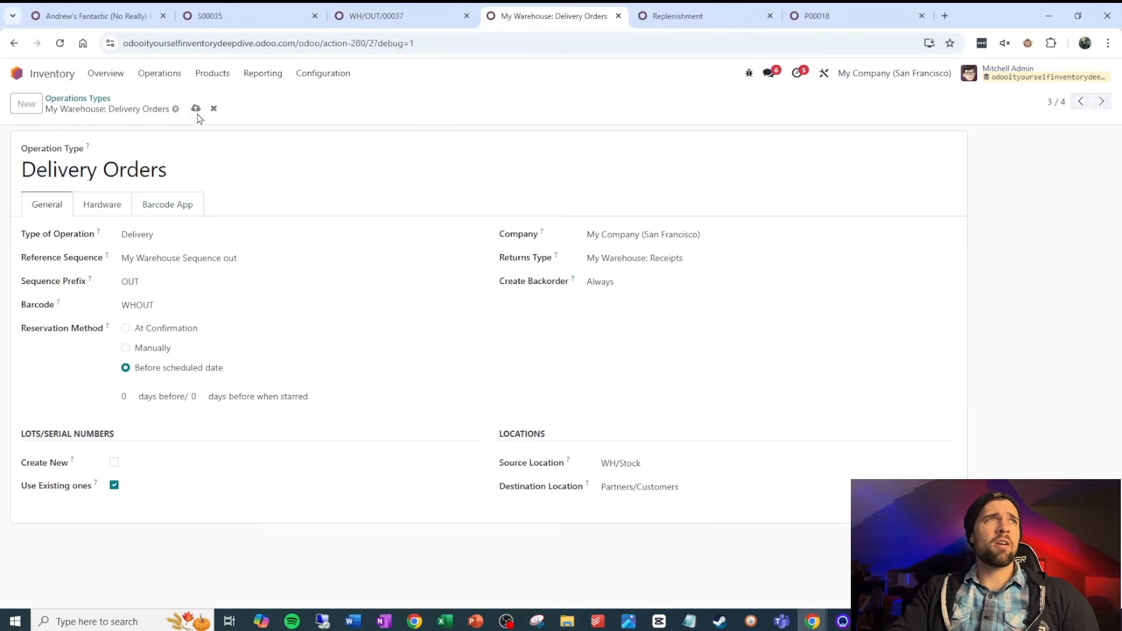
- Back in the 20-unit delivery's browser tab, dismiss the backorder prompt and validate the delivery again
{"action": "left_click", "coordinate": [400, 18]}
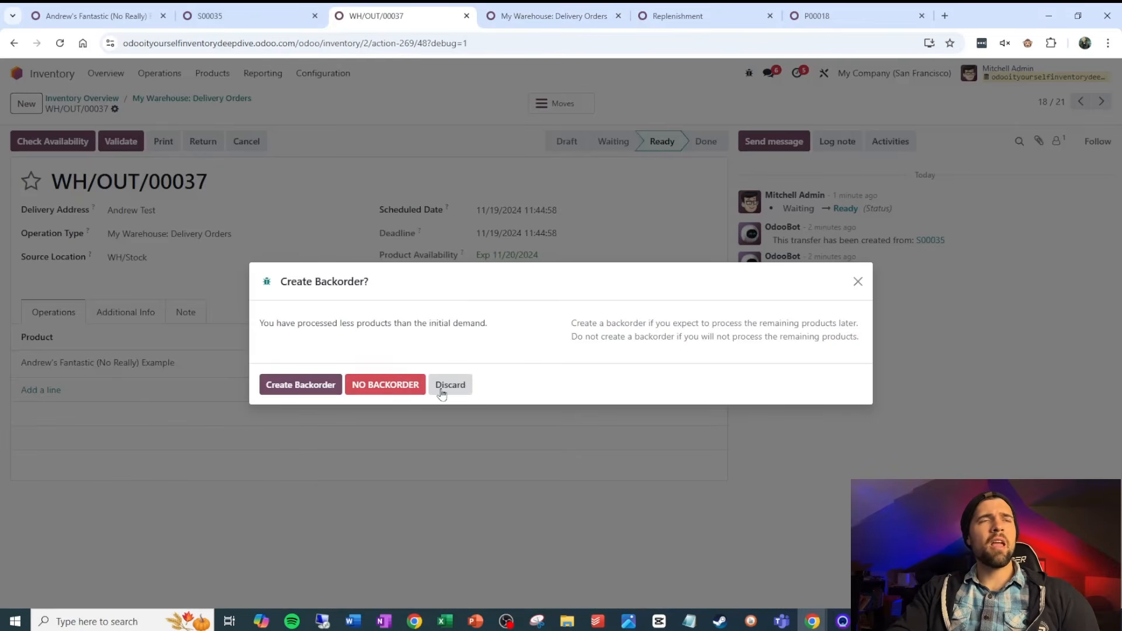
{"action": "key", "text": "Escape"}
{"action": "left_click", "coordinate": [32, 141]}
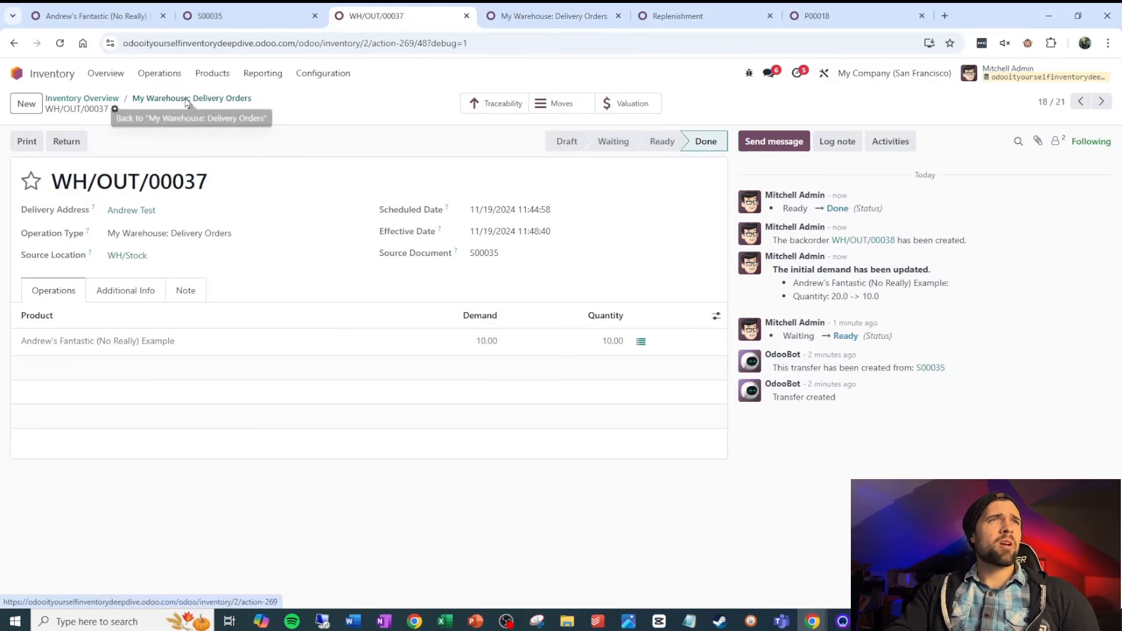
- Remove the Ready filter from the warehouse delivery orders list and open the backorder of the 20-unit delivery
{"action": "left_click", "coordinate": [182, 99]}
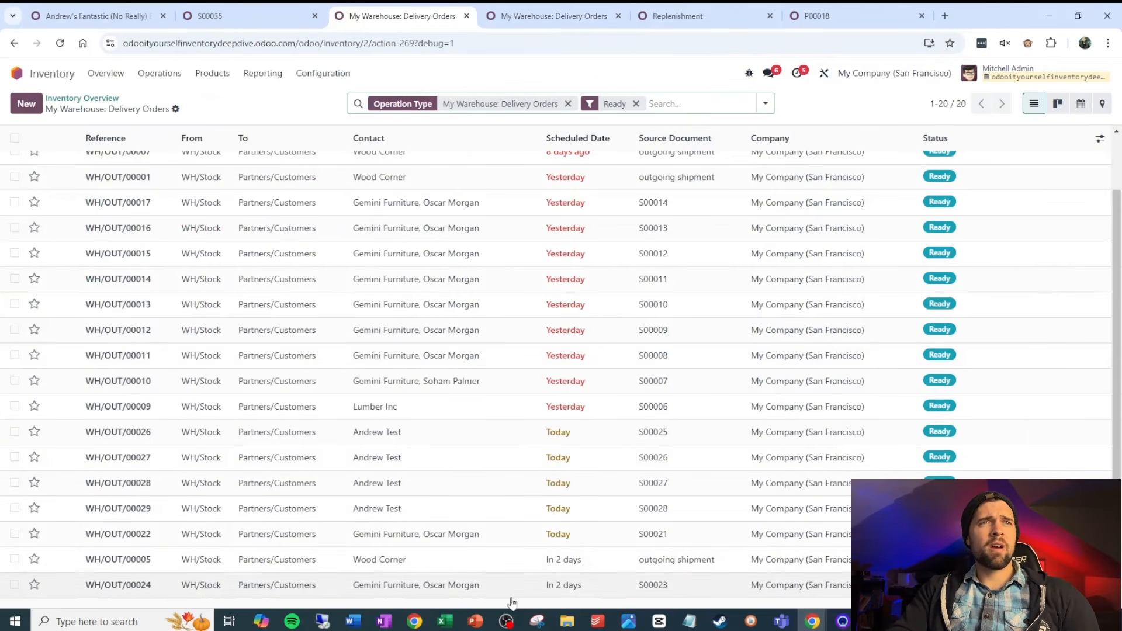
{"action": "scroll", "coordinate": [326, 258], "scroll_direction": "up", "scroll_amount": 2}
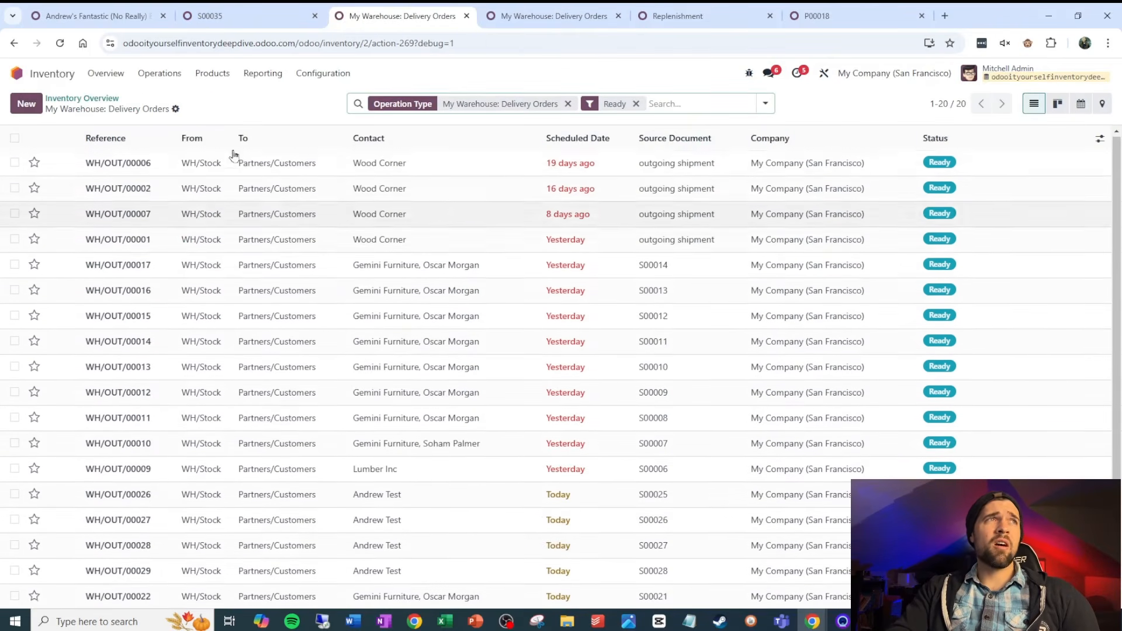
{"action": "left_click", "coordinate": [636, 104]}
{"action": "scroll", "coordinate": [630, 203], "scroll_direction": "down", "scroll_amount": 10}
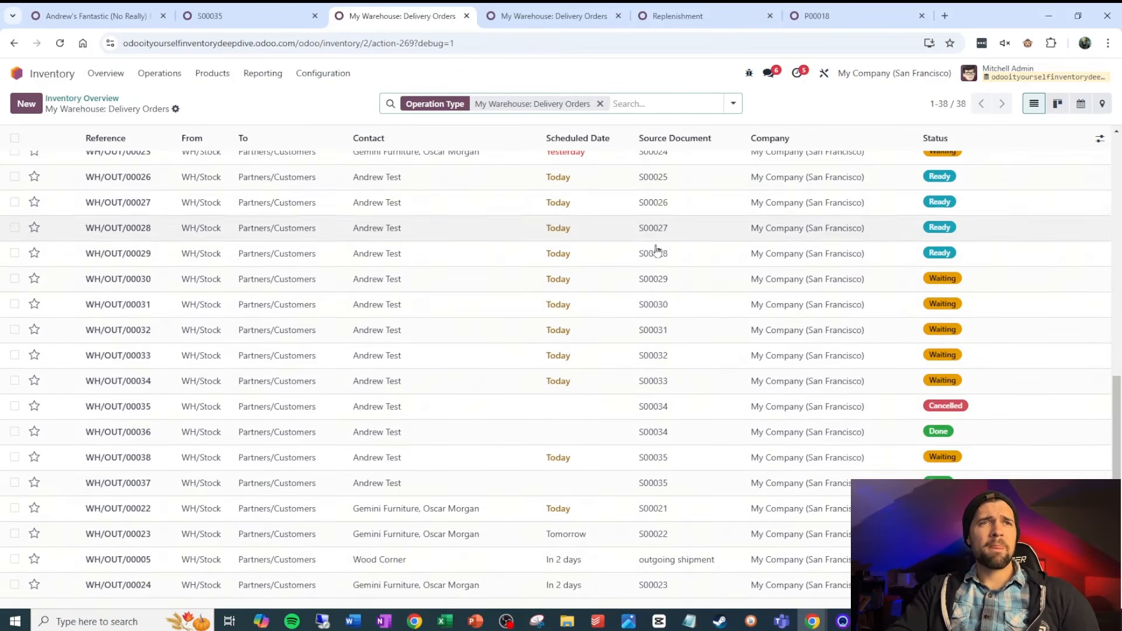
{"action": "left_click", "coordinate": [485, 462]}
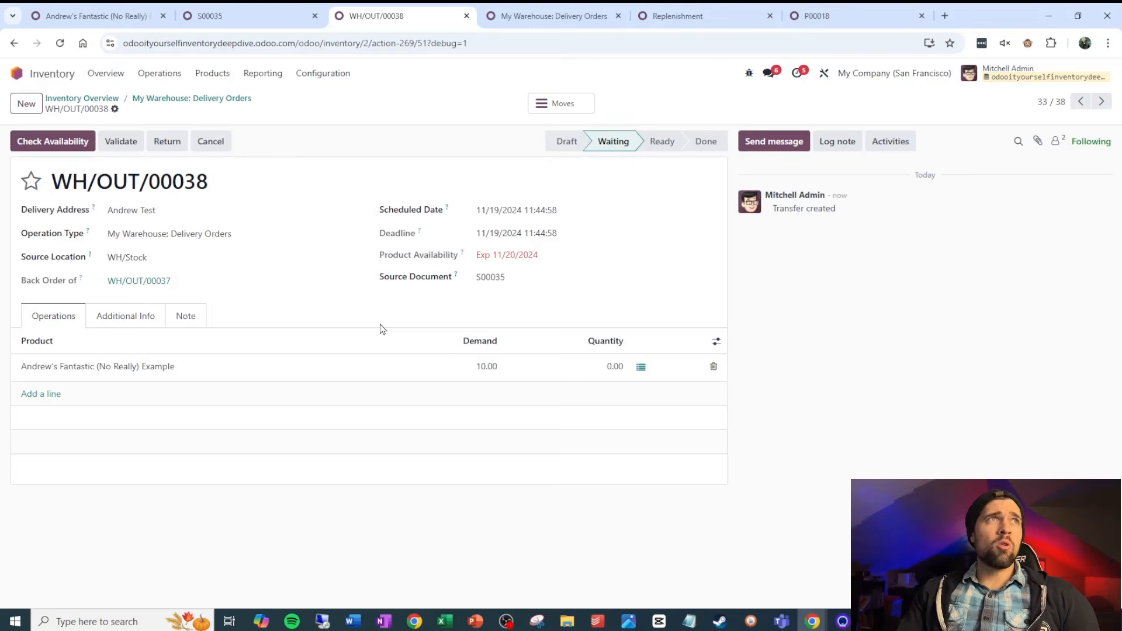
- Reload the example product's page in its browser tab and review its completed incoming and outgoing moves history
{"action": "left_click", "coordinate": [136, 19]}
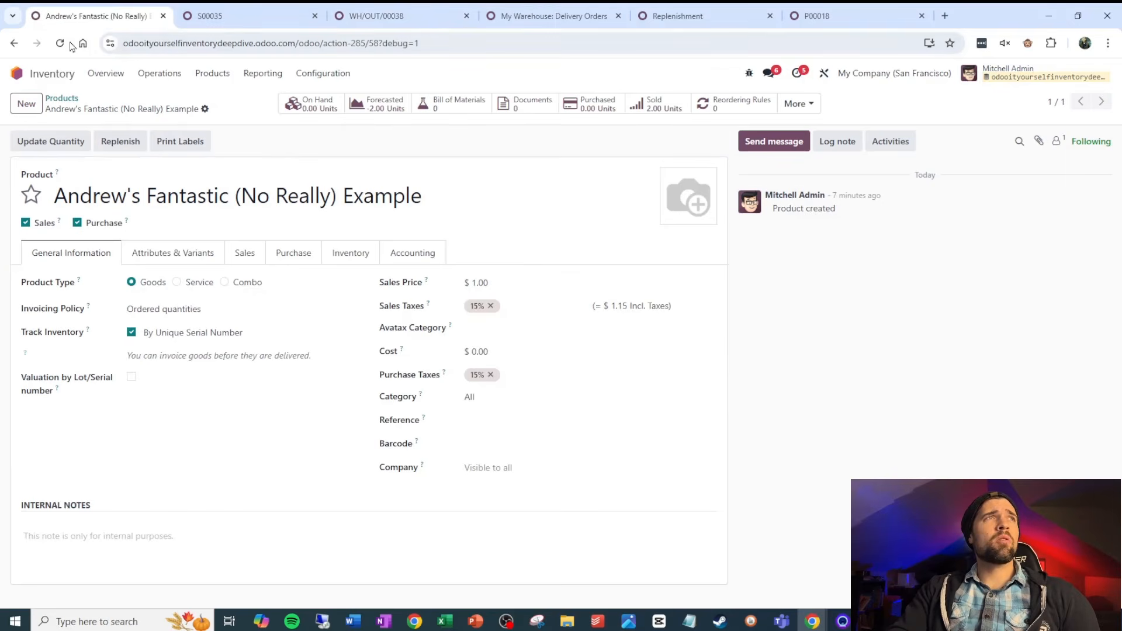
{"action": "left_click", "coordinate": [61, 43]}
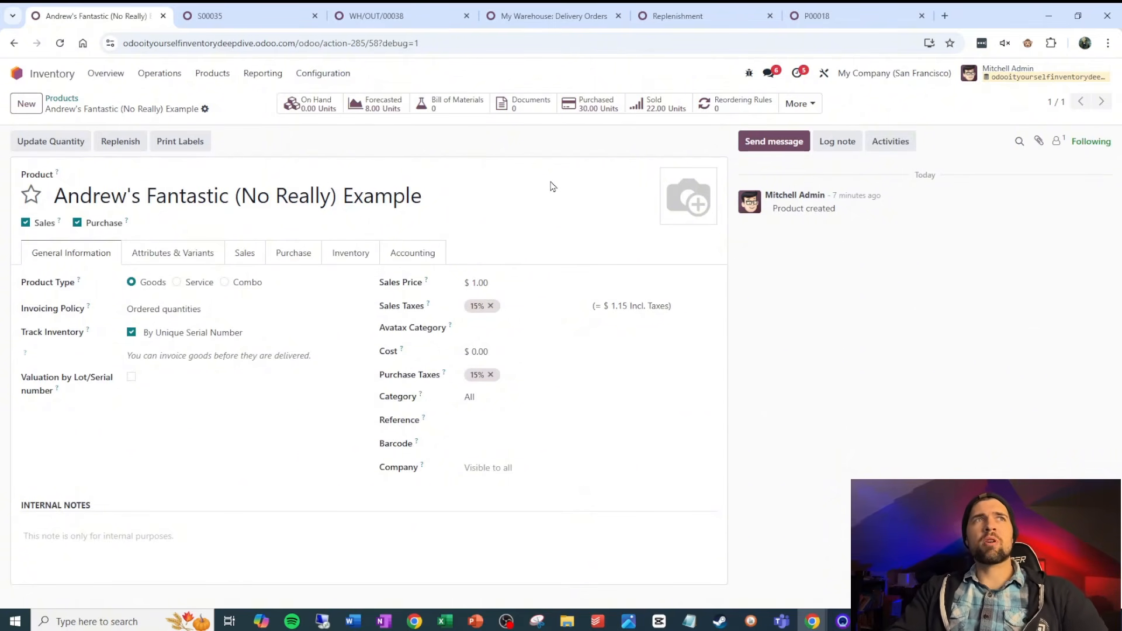
{"action": "left_click", "coordinate": [815, 111]}
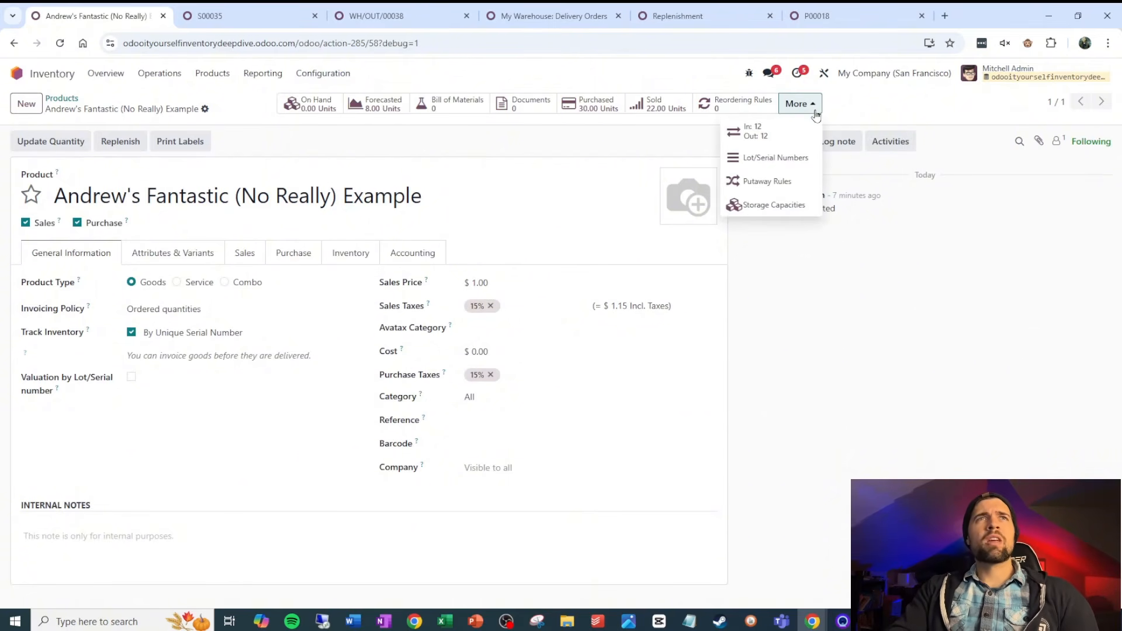
{"action": "left_click", "coordinate": [770, 136]}
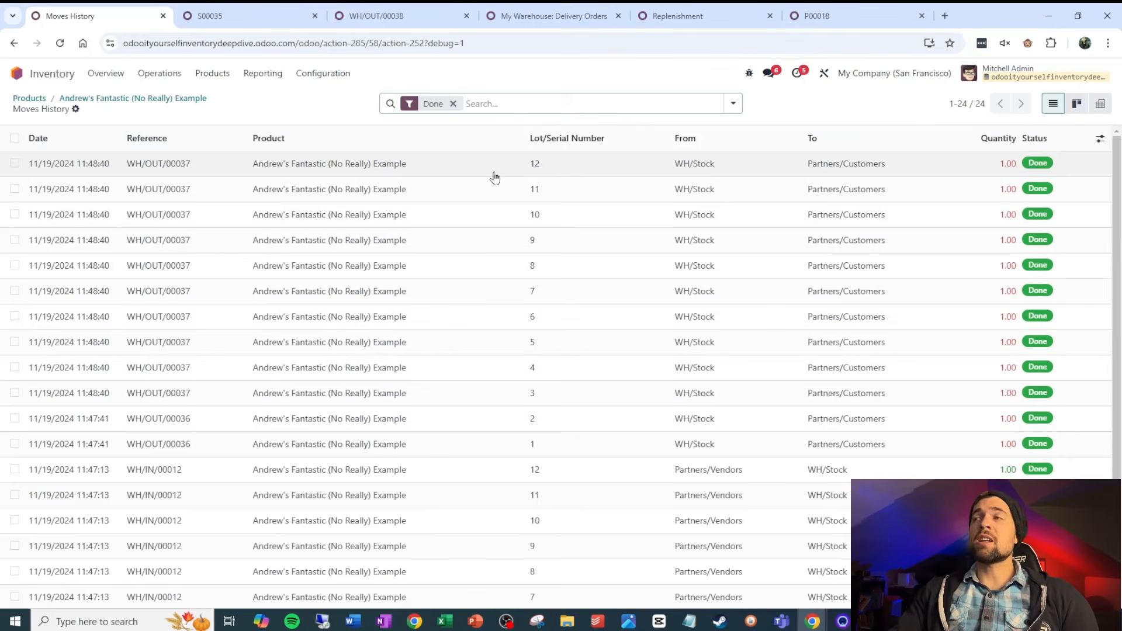
{"action": "scroll", "coordinate": [482, 177], "scroll_direction": "down", "scroll_amount": 3}
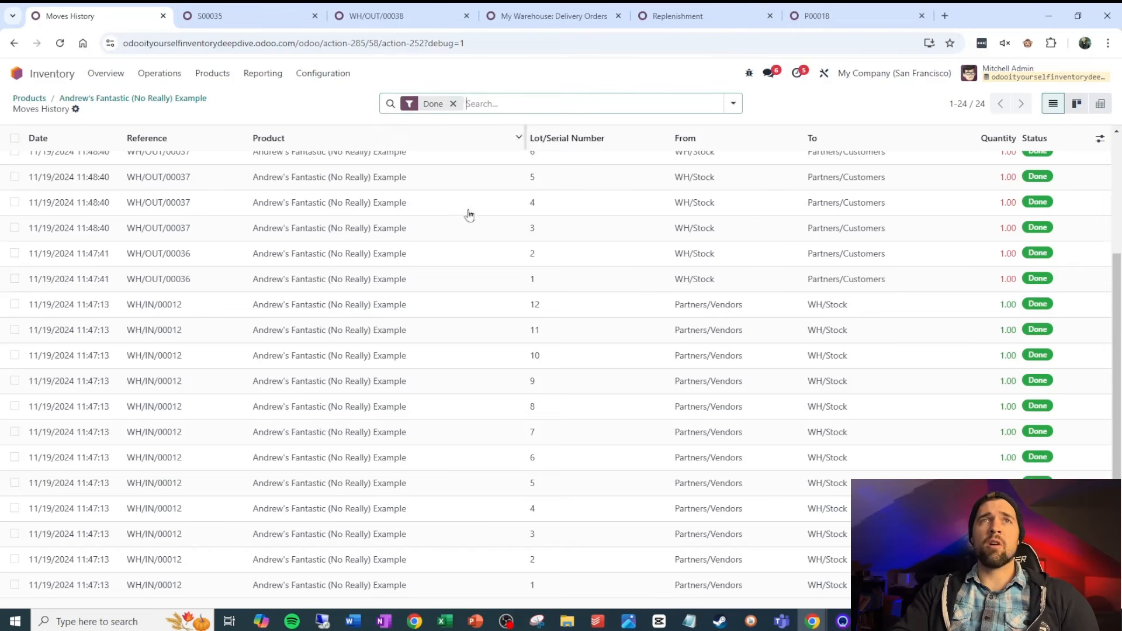
{"action": "scroll", "coordinate": [507, 263], "scroll_direction": "up", "scroll_amount": 3}
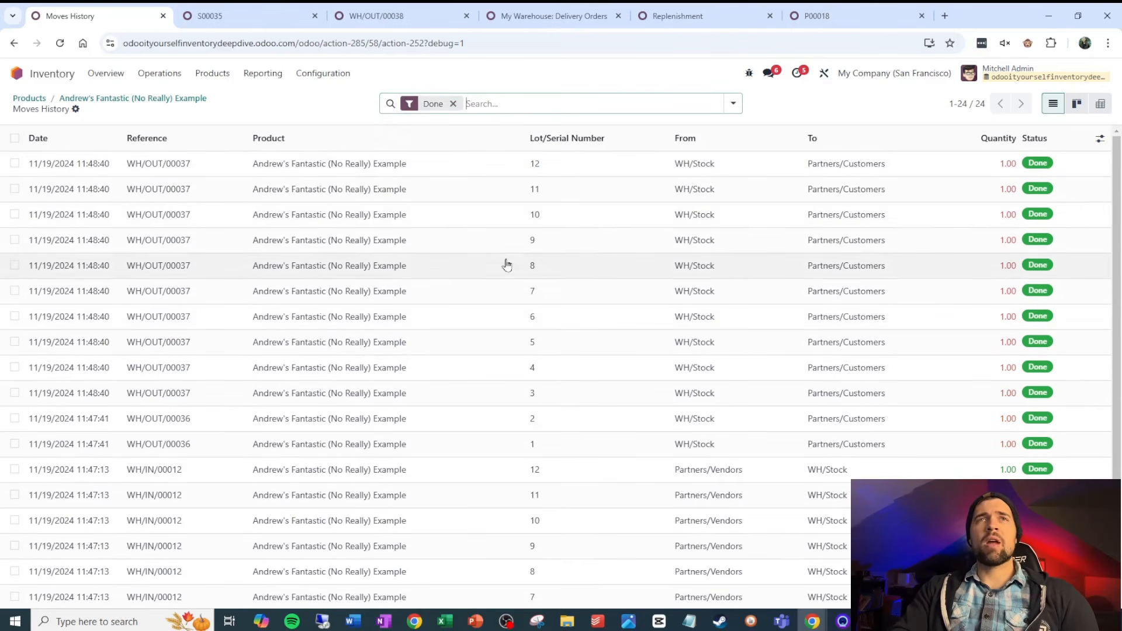
- Remove the Done filter from the moves history, review all of the product's moves, and return to the product form
{"action": "left_click", "coordinate": [453, 104]}
{"action": "scroll", "coordinate": [684, 263], "scroll_direction": "down", "scroll_amount": 1}
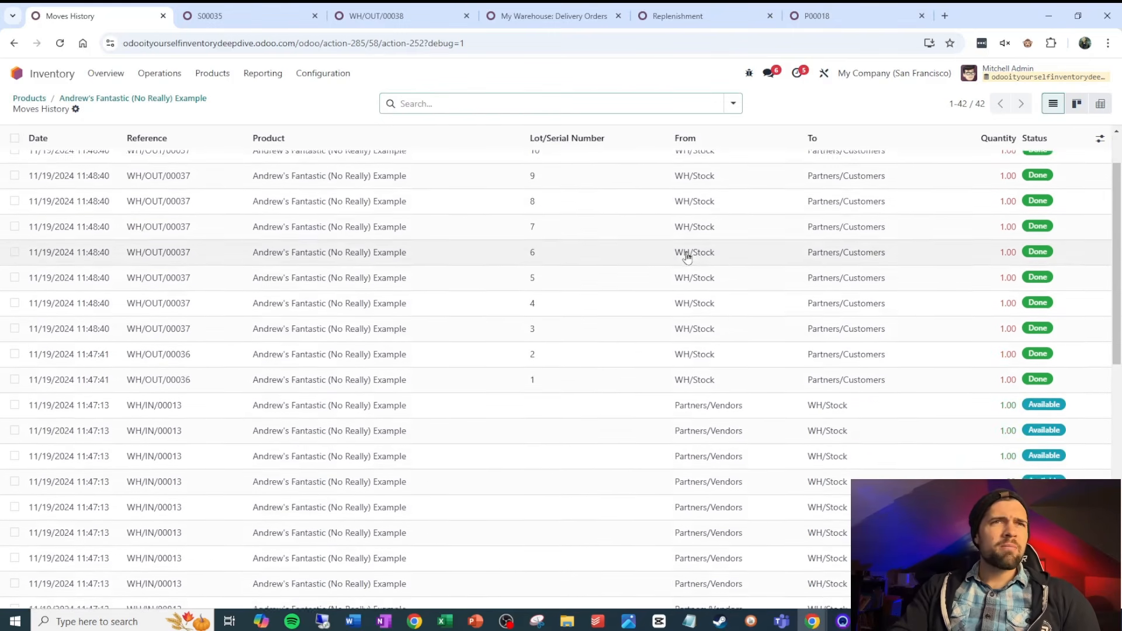
{"action": "scroll", "coordinate": [687, 257], "scroll_direction": "down", "scroll_amount": 3}
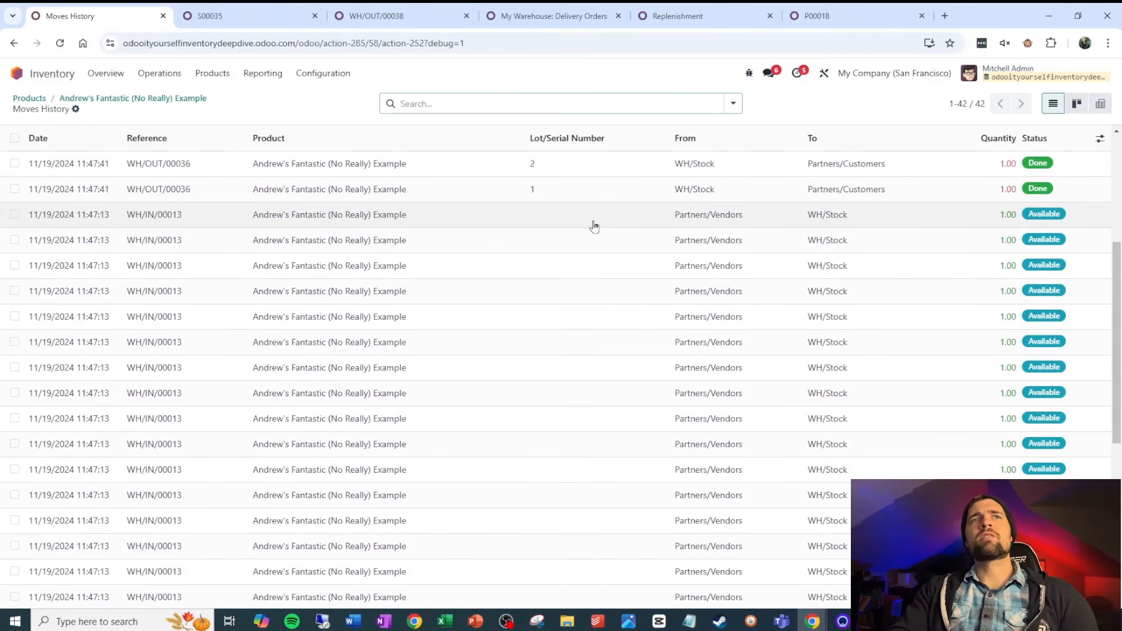
{"action": "scroll", "coordinate": [595, 226], "scroll_direction": "down", "scroll_amount": 6}
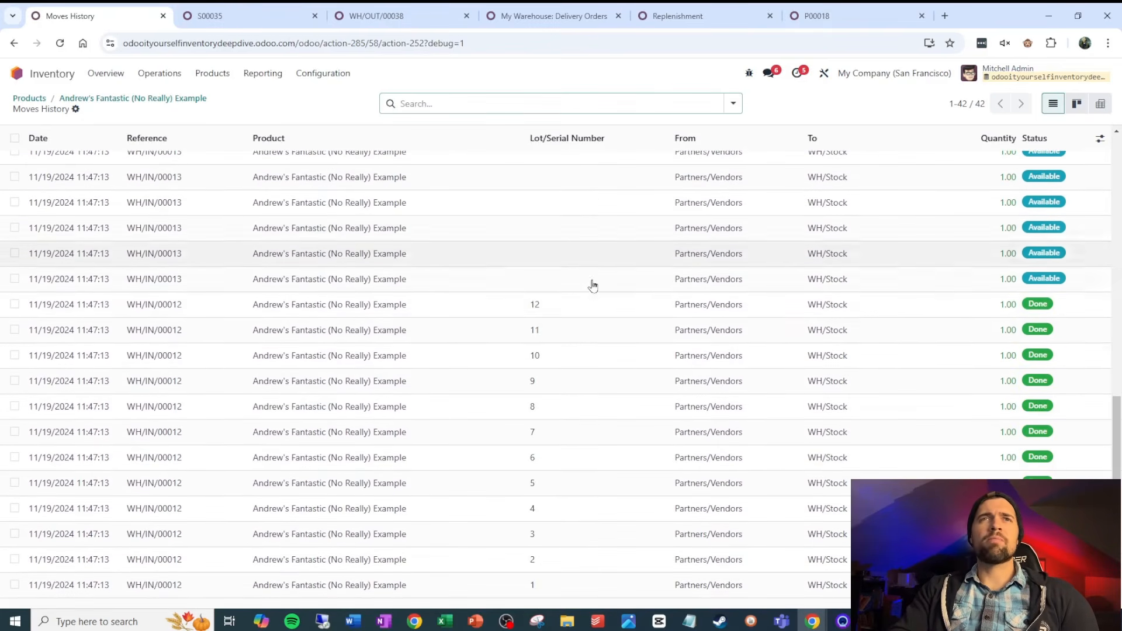
{"action": "scroll", "coordinate": [602, 292], "scroll_direction": "up", "scroll_amount": 3}
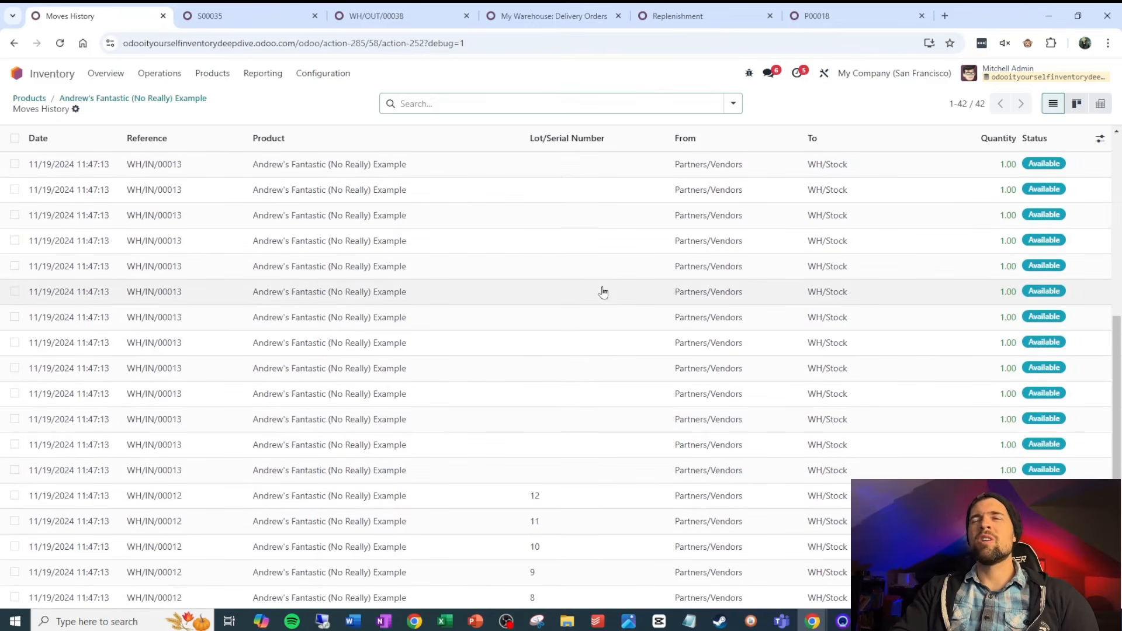
{"action": "scroll", "coordinate": [604, 291], "scroll_direction": "up", "scroll_amount": 6}
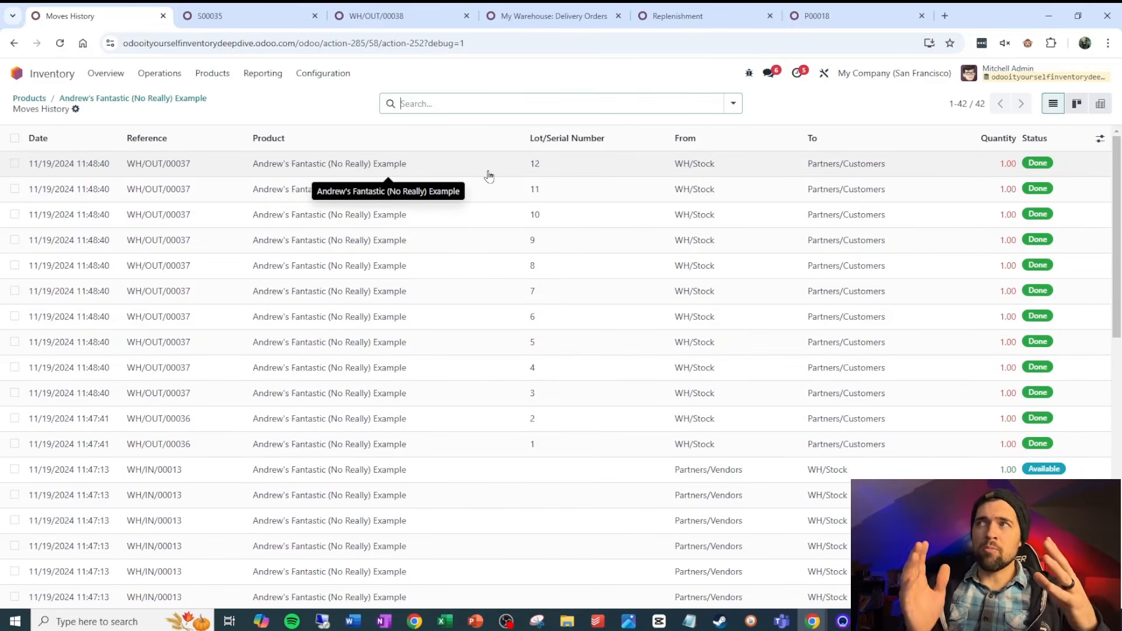
{"action": "left_click", "coordinate": [193, 99]}
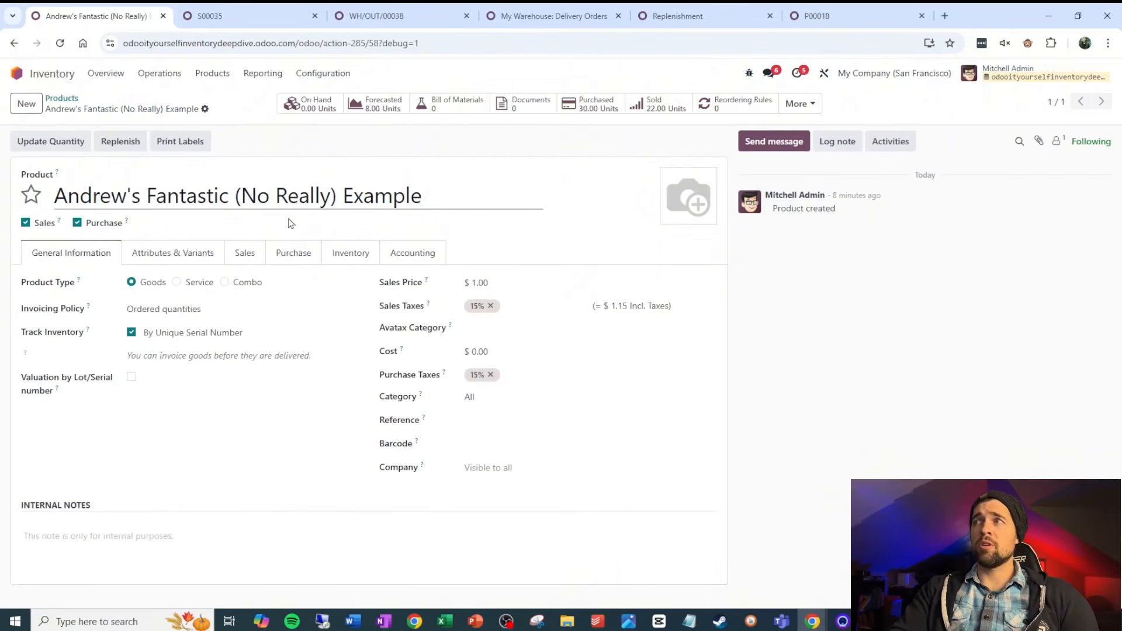